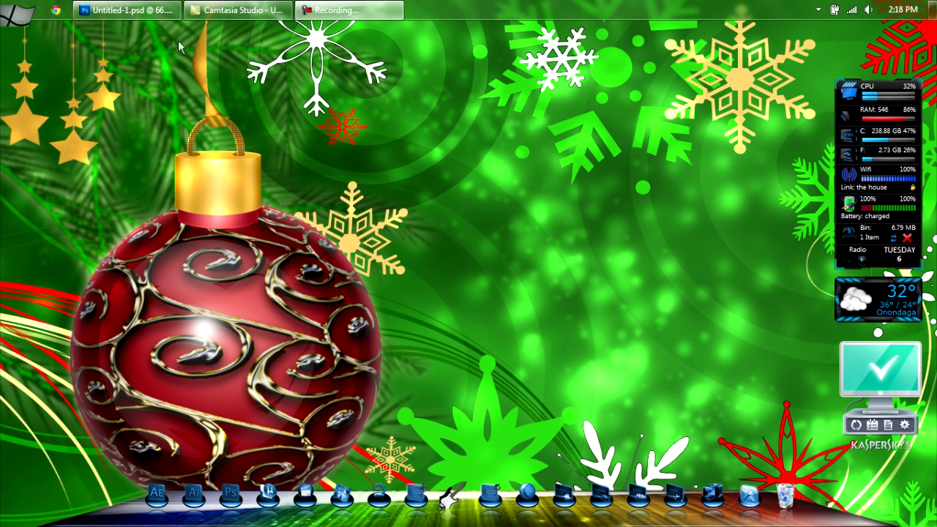
# - Switch to Photoshop and hide and show Layer 11 to compare the burning logo artwork with and without it
pyautogui.click(149, 14)
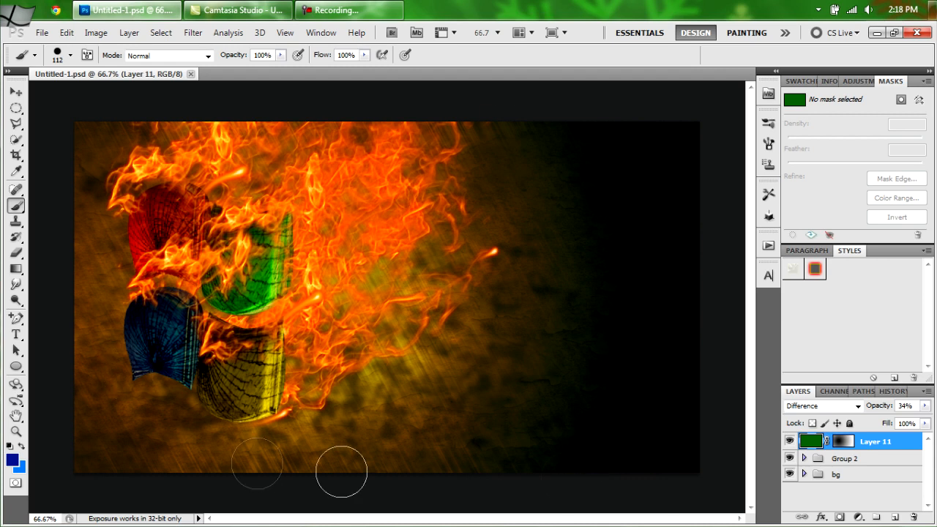
pyautogui.click(789, 441)
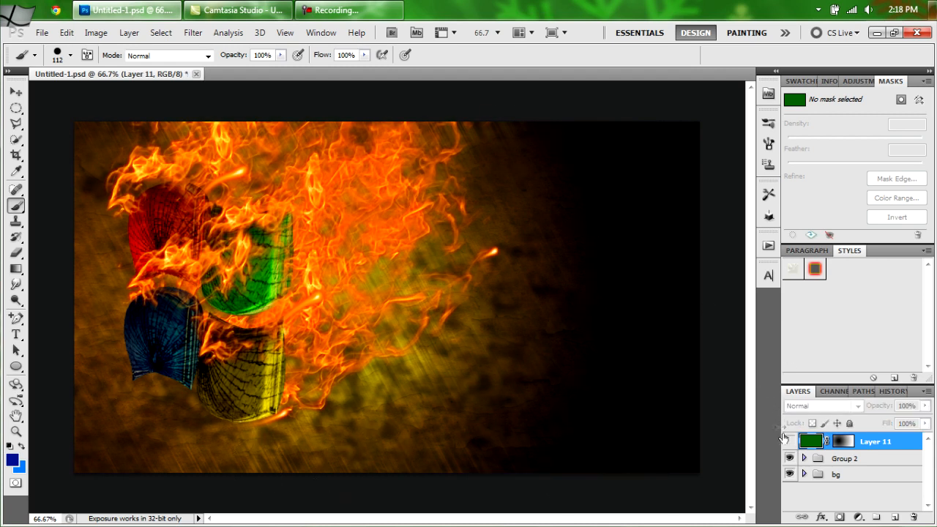
pyautogui.click(789, 442)
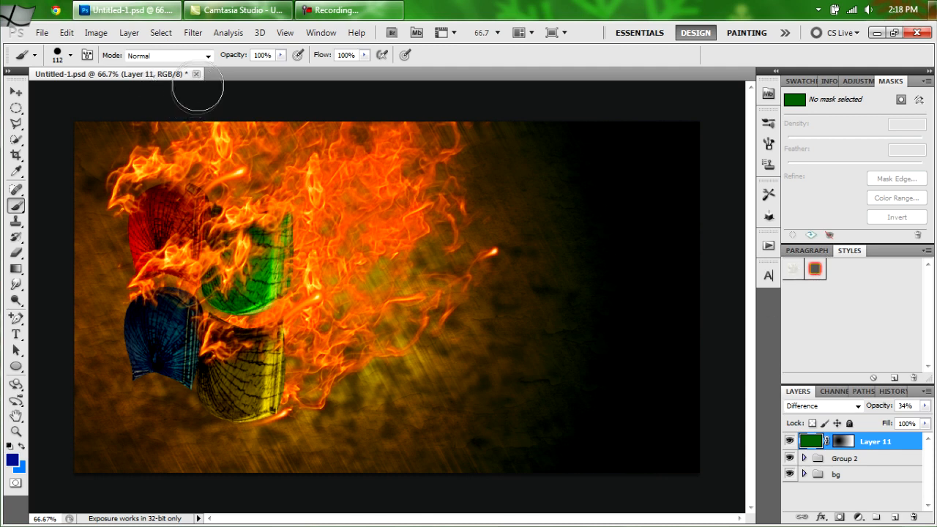
# - Close Untitled-1.psd without saving and create a new document from the 1366 px X 768 px preset
pyautogui.click(196, 73)
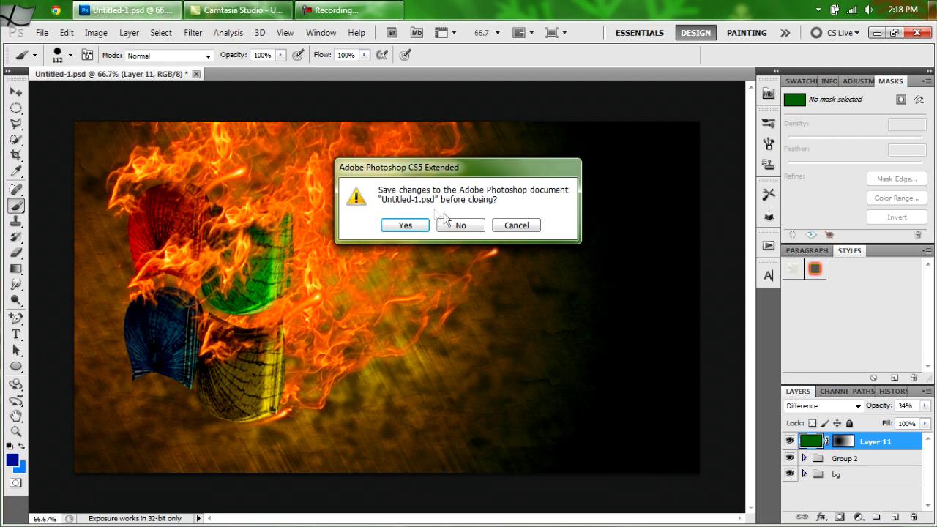
pyautogui.click(452, 227)
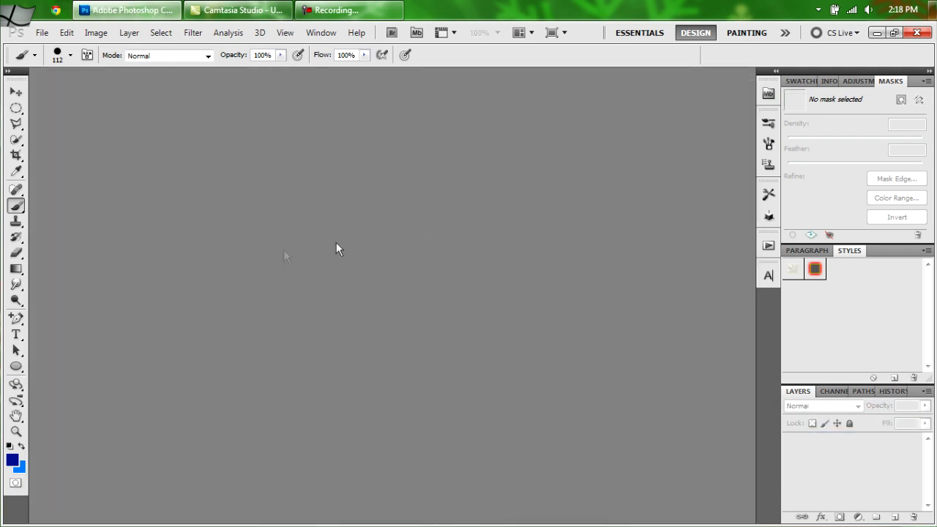
pyautogui.click(42, 35)
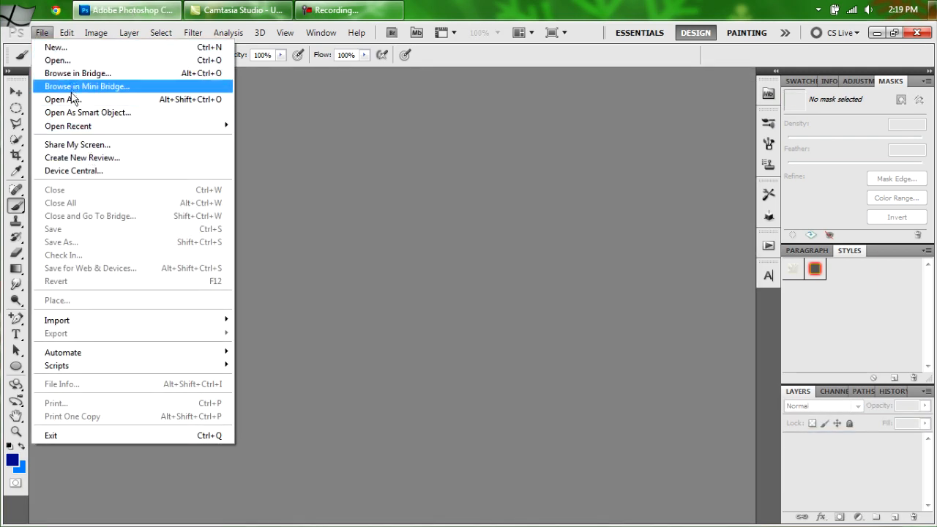
pyautogui.click(70, 48)
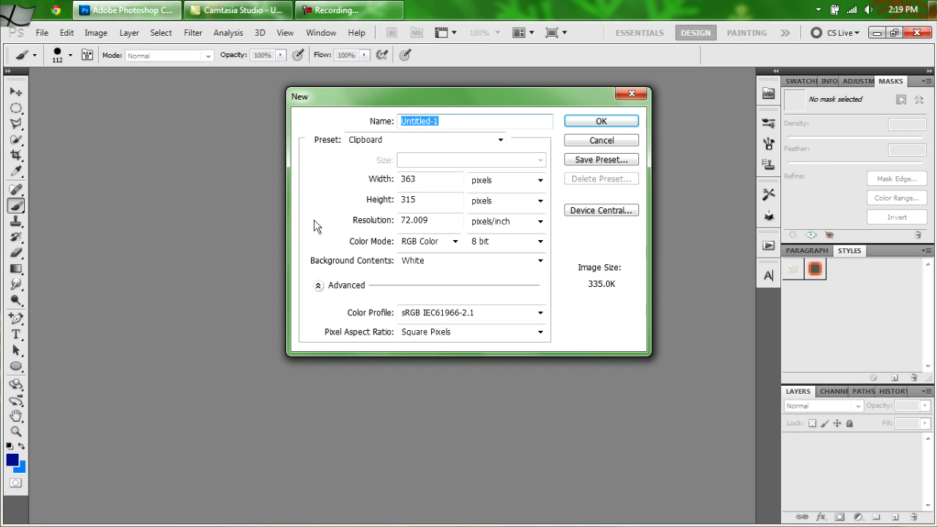
pyautogui.click(499, 142)
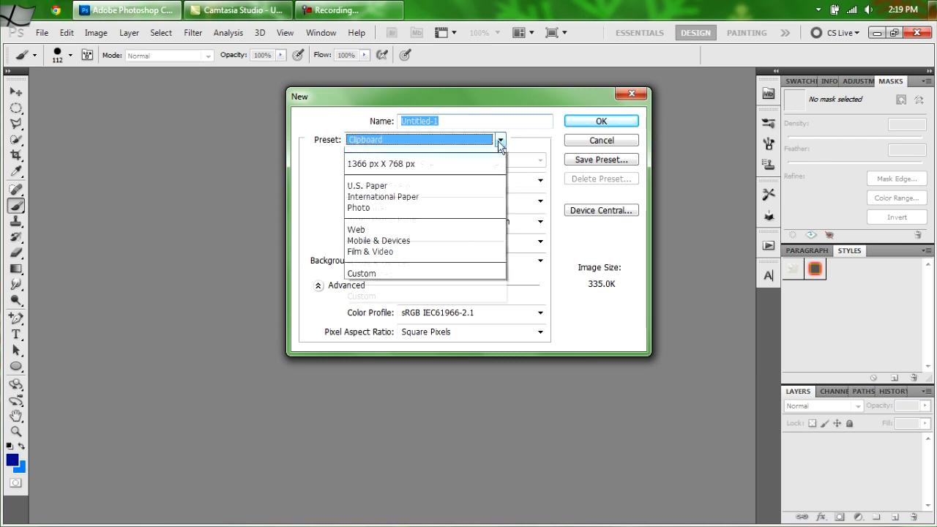
pyautogui.click(415, 187)
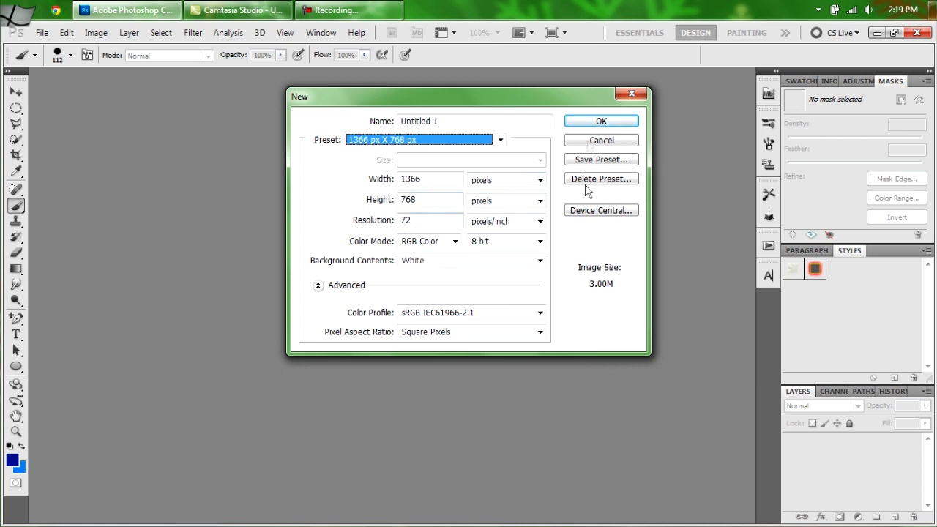
pyautogui.click(587, 123)
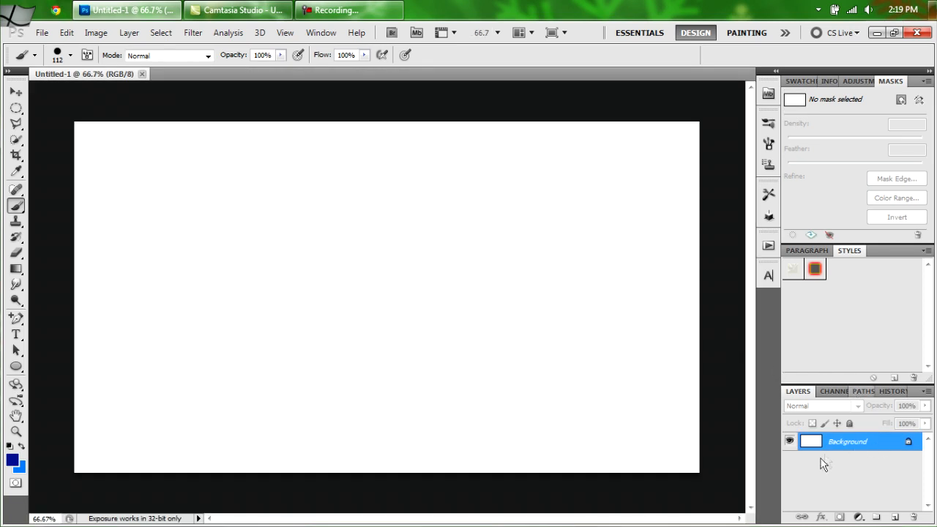
# - Convert the locked Background into a regular layer and add a new empty layer above it
pyautogui.doubleClick(888, 442)
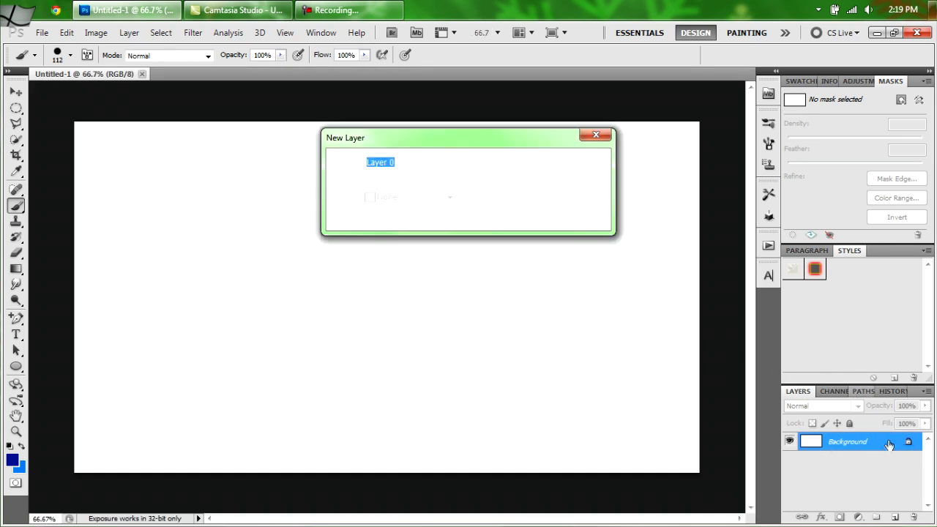
pyautogui.click(578, 162)
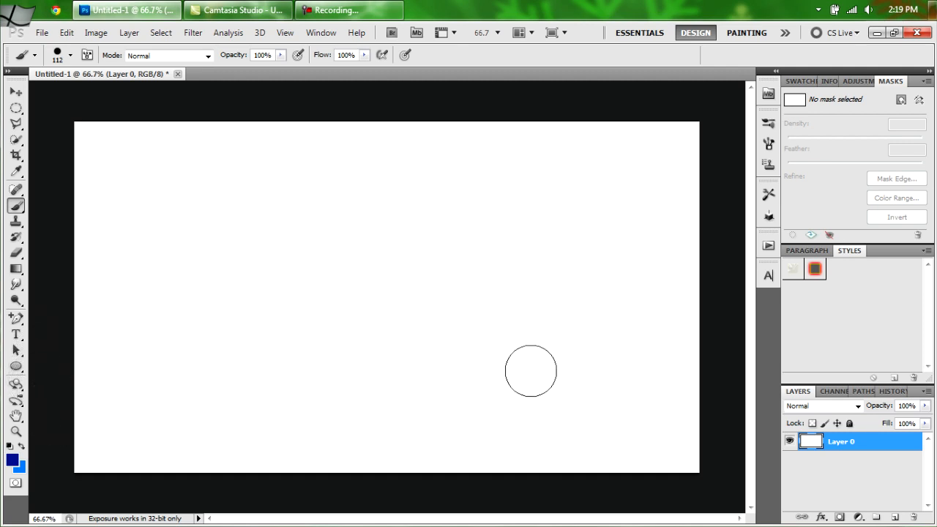
pyautogui.click(893, 518)
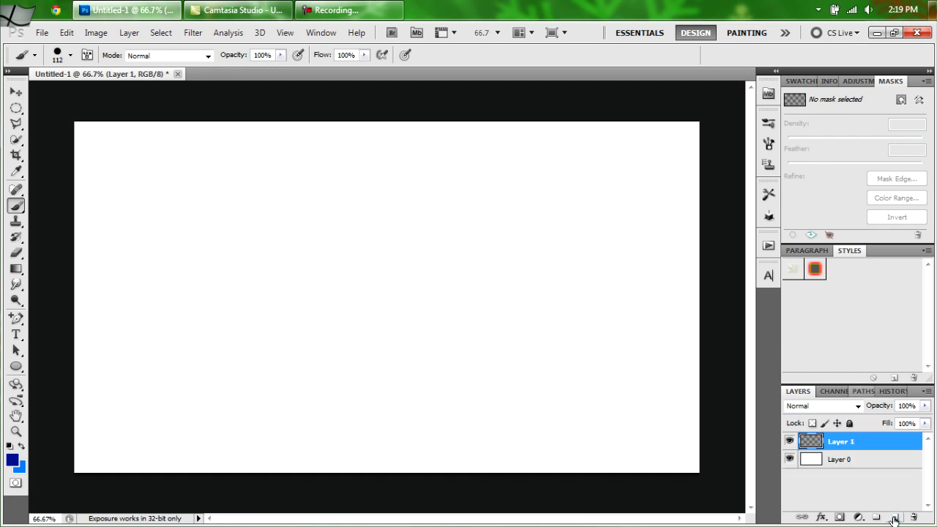
# - Paint a single dark blue brush dot on Layer 1 and lower the layer's fill to 0%
pyautogui.click(340, 286)
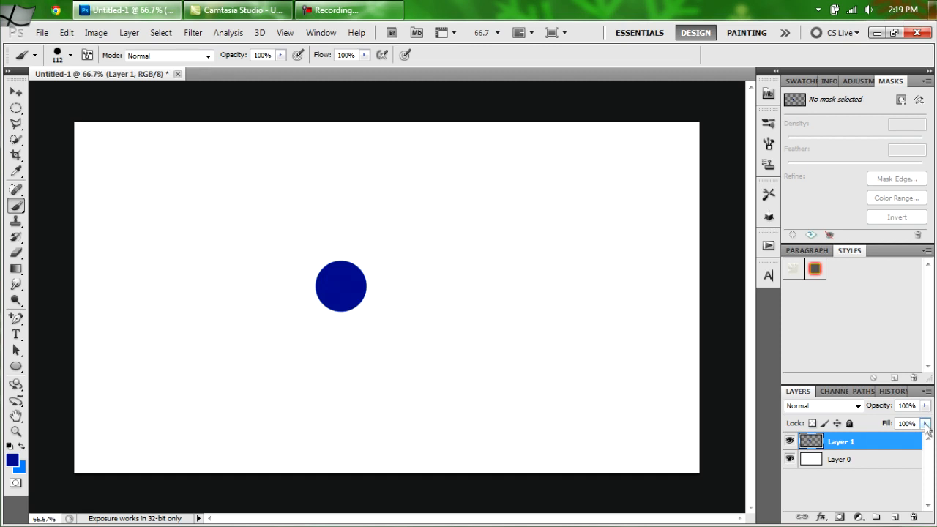
pyautogui.click(925, 424)
pyautogui.moveTo(926, 439); pyautogui.dragTo(846, 456)
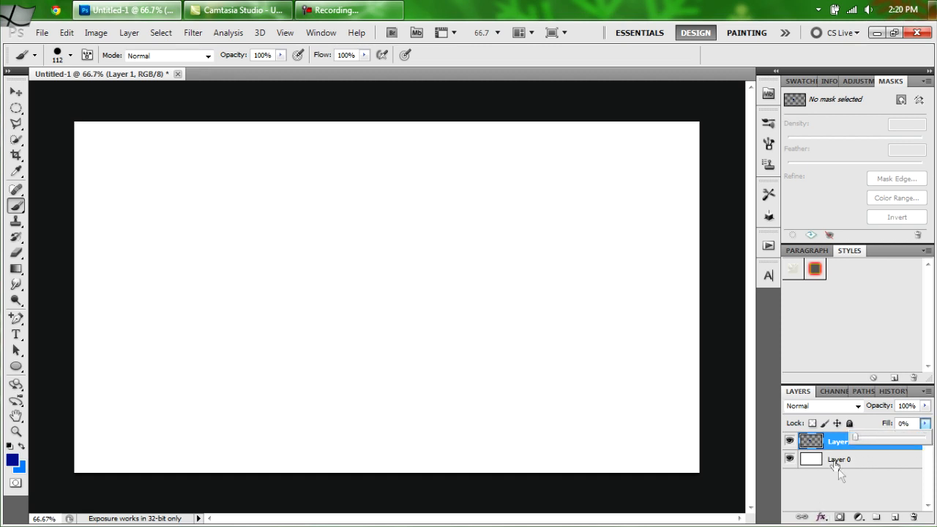
pyautogui.click(853, 470)
# - Add an Inner Shadow style to Layer 1 with the Overlay blend mode
pyautogui.click(865, 444)
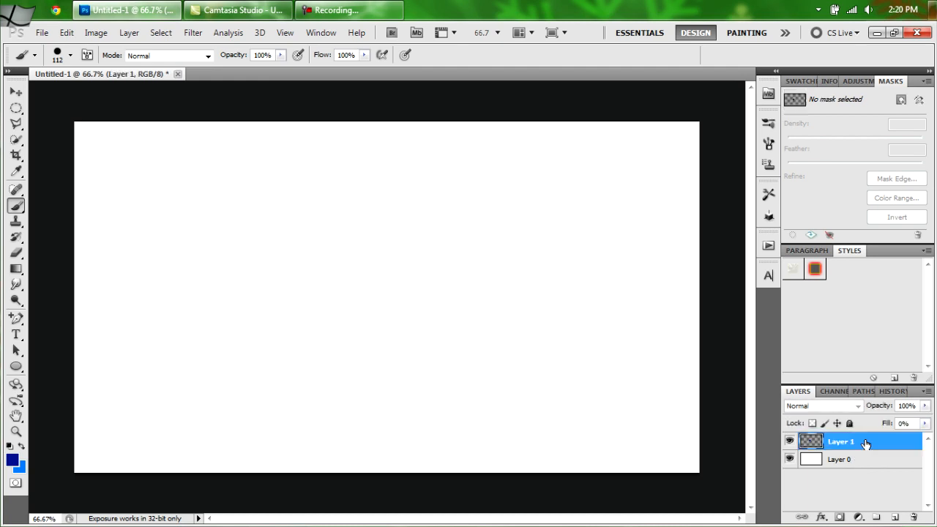
pyautogui.doubleClick(865, 443)
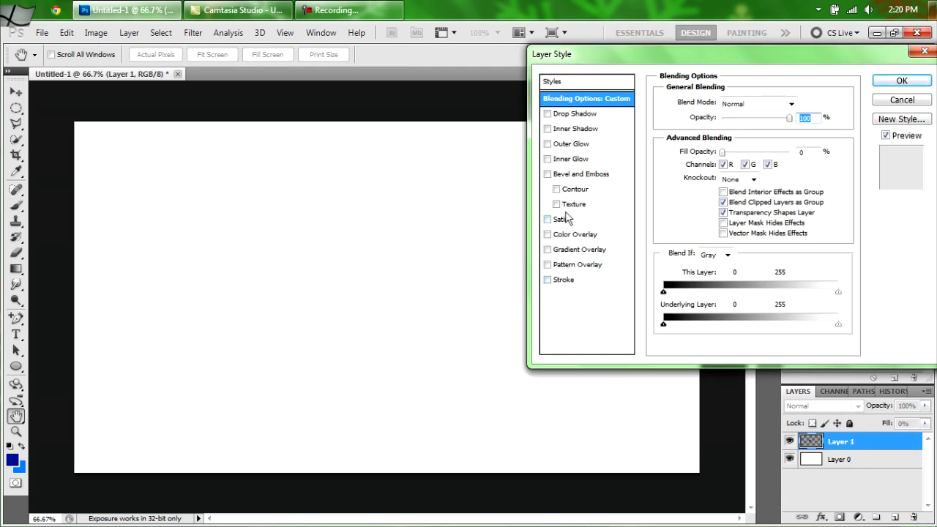
pyautogui.click(548, 129)
pyautogui.click(603, 127)
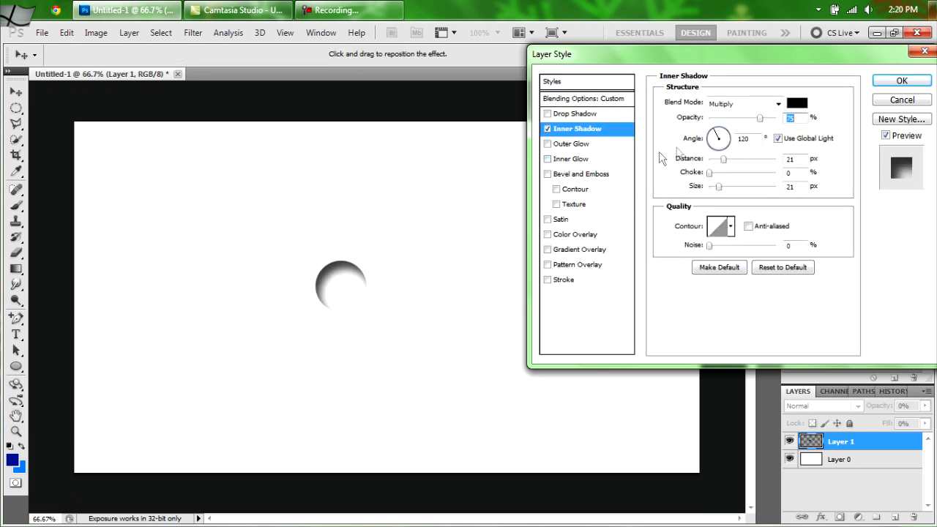
pyautogui.click(778, 105)
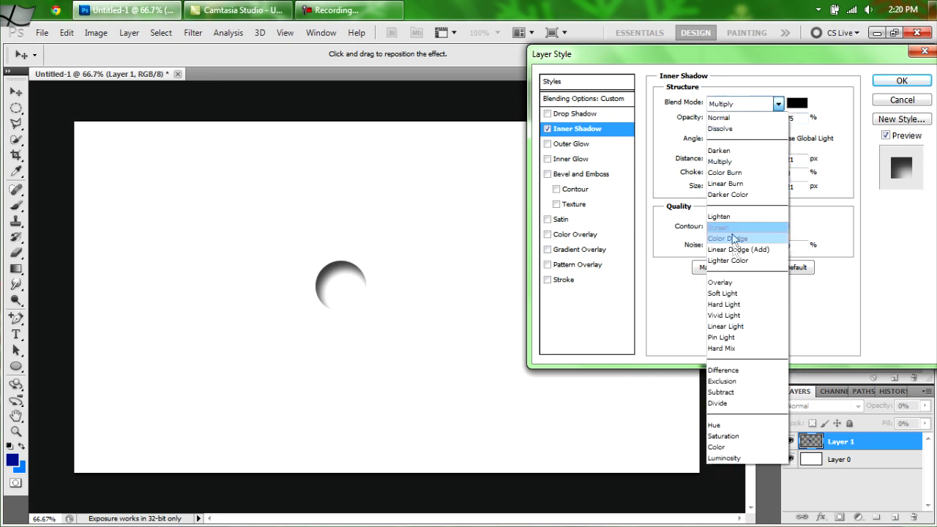
pyautogui.click(721, 287)
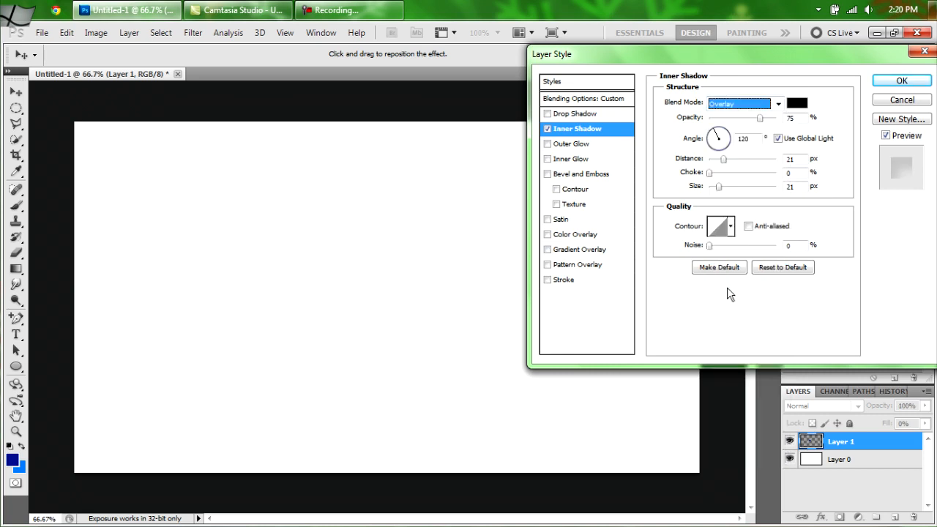
# - Set the Inner Shadow color to hex 646464
pyautogui.click(795, 104)
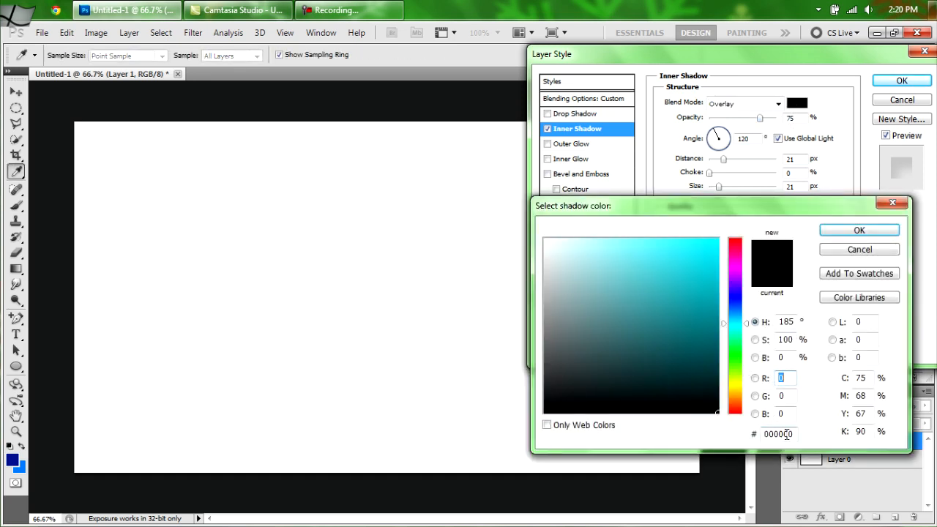
pyautogui.moveTo(794, 433); pyautogui.dragTo(748, 442)
pyautogui.write('646')
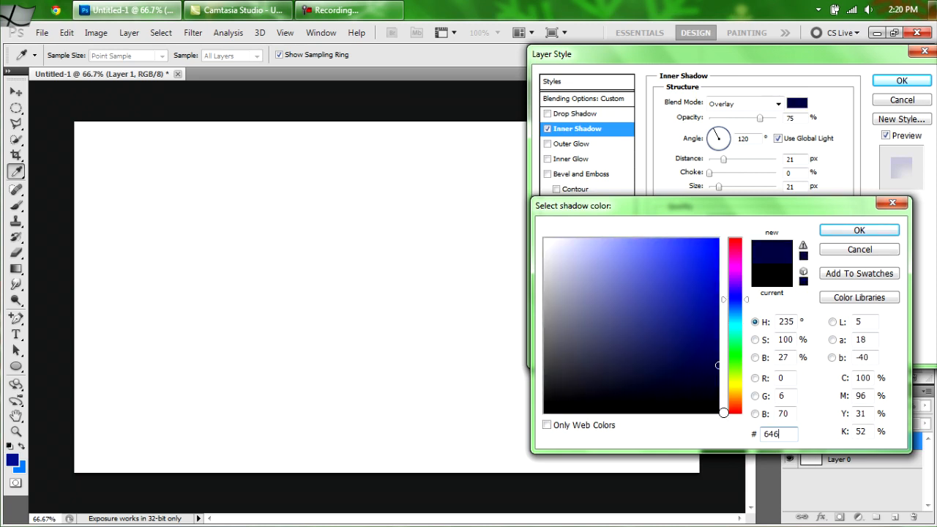
pyautogui.write('464')
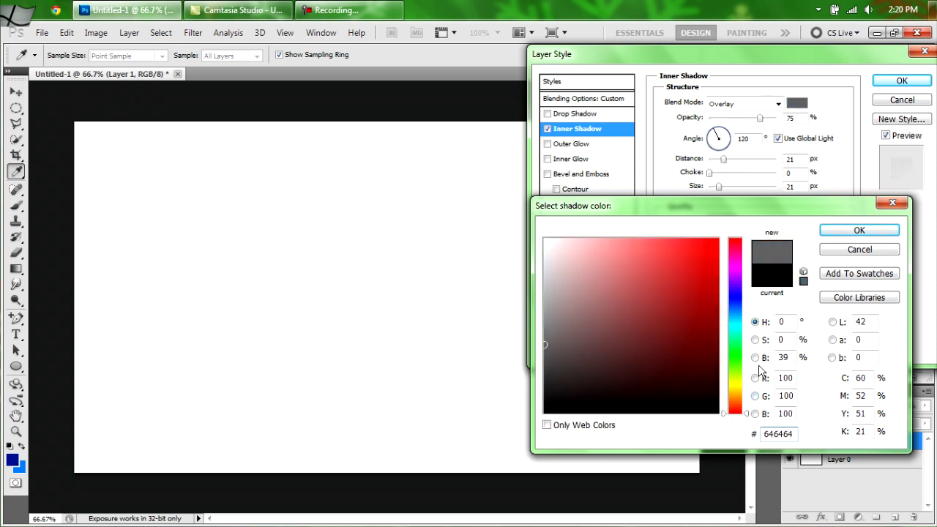
pyautogui.click(832, 233)
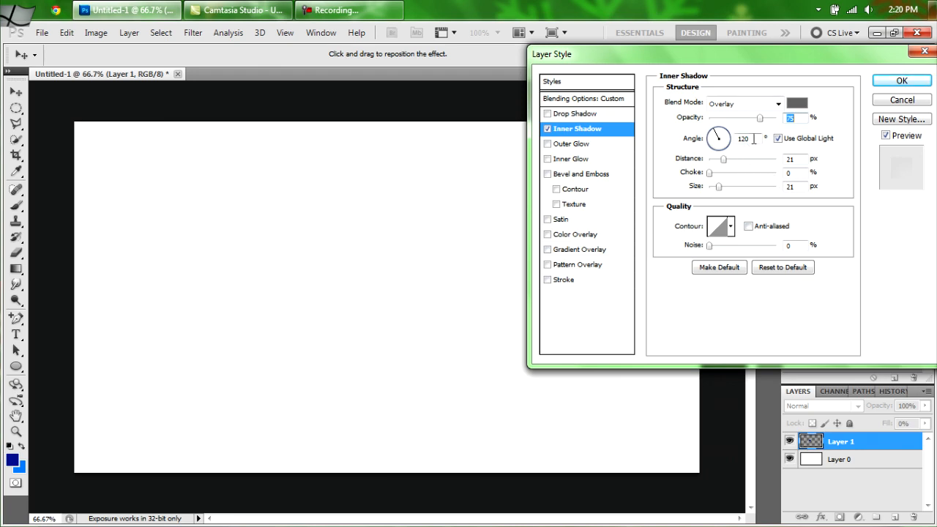
# - Set the Inner Shadow angle to 90°, distance to 3 px and size to 12 px, and apply the layer style
pyautogui.write('90')
pyautogui.write('3')
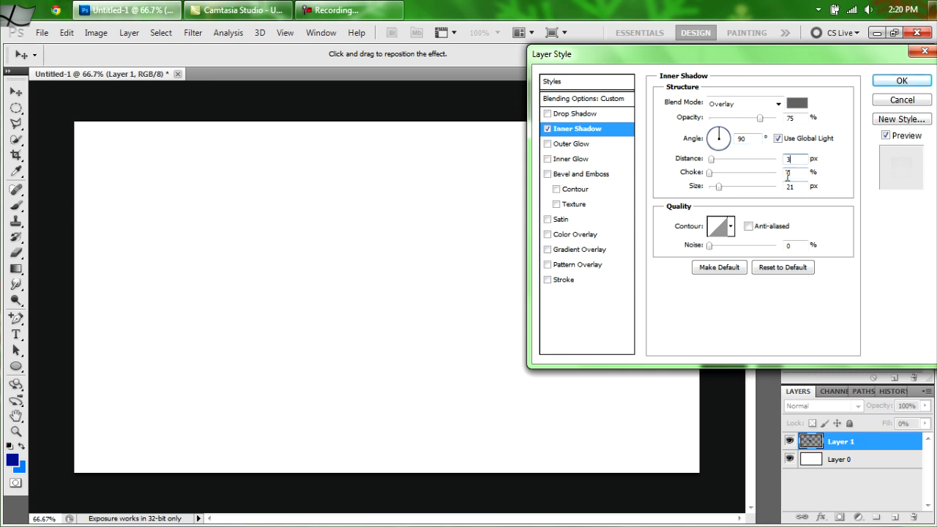
pyautogui.moveTo(797, 190); pyautogui.dragTo(762, 212)
pyautogui.write('12')
pyautogui.click(884, 82)
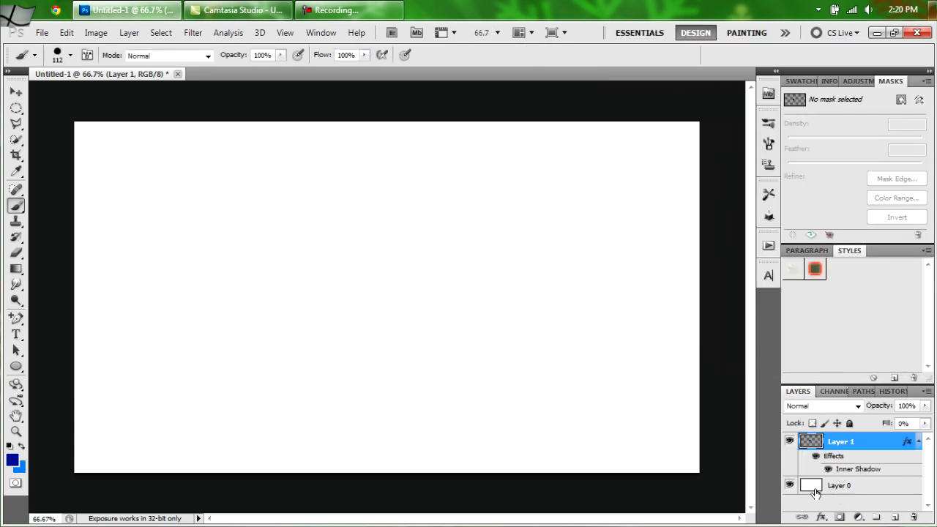
# - Hide the white Layer 0 so the dot is seen against transparency
pyautogui.click(789, 485)
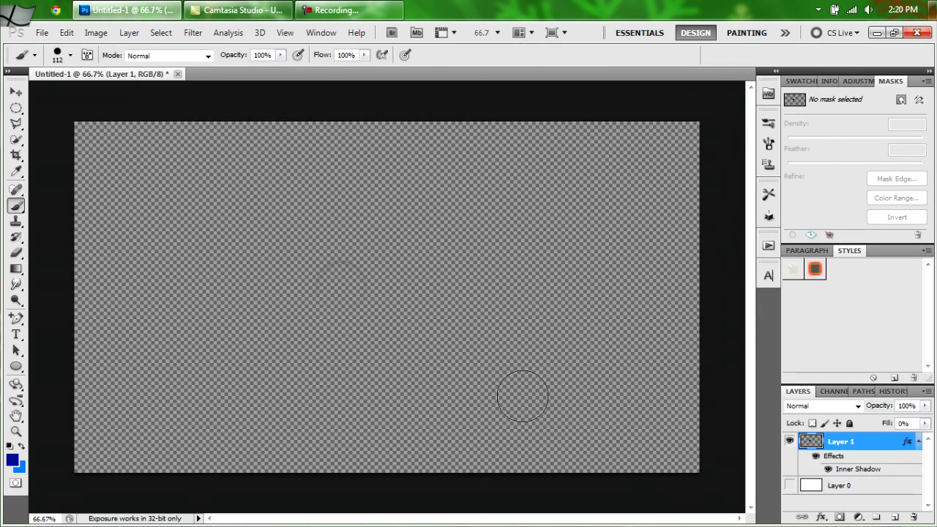
pyautogui.click(16, 431)
pyautogui.moveTo(299, 310); pyautogui.dragTo(385, 339)
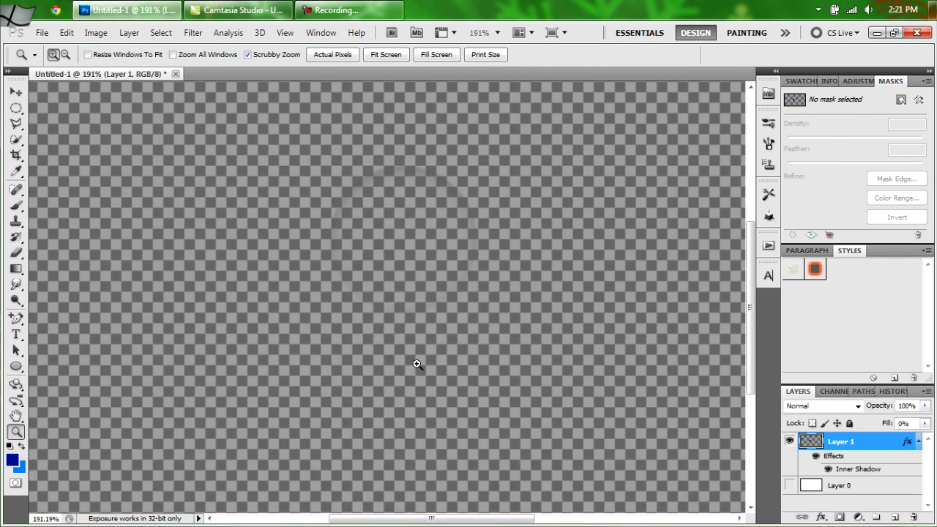
# - Add an Inner Glow style to Layer 1 with its opacity raised to 100%
pyautogui.doubleClick(883, 441)
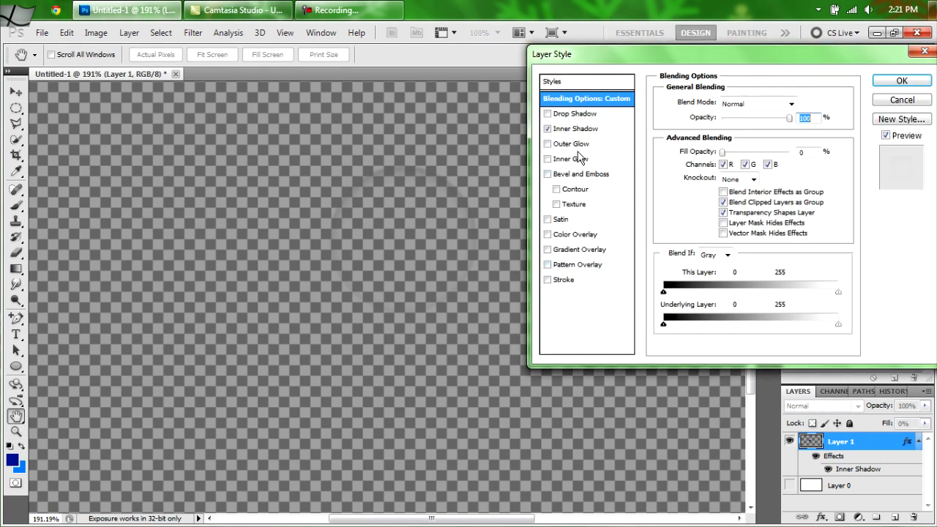
pyautogui.click(547, 159)
pyautogui.click(599, 162)
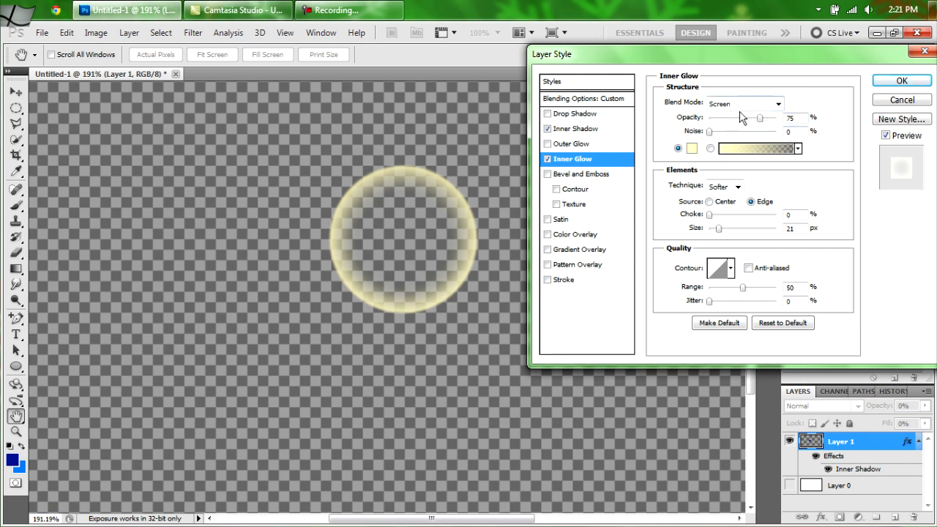
pyautogui.moveTo(759, 118); pyautogui.dragTo(783, 128)
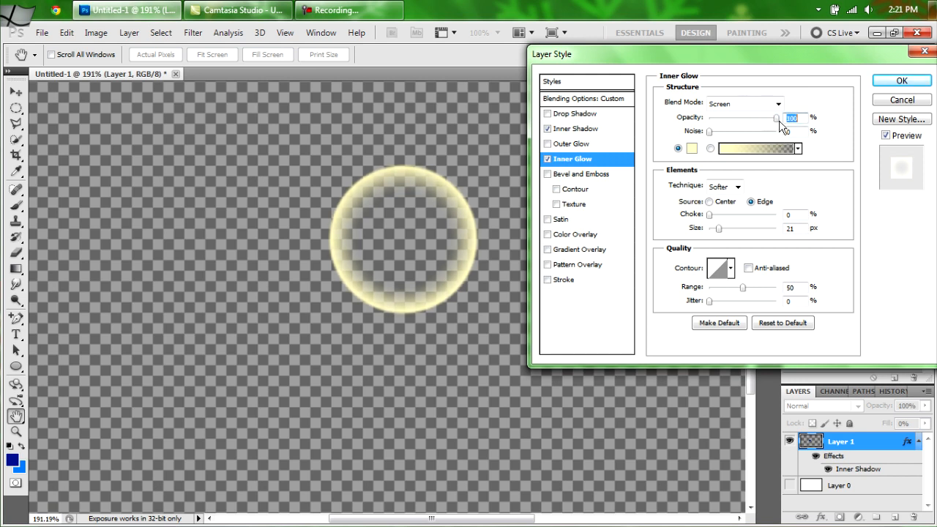
# - Set the Inner Glow color to hex a4f40a and its size to 1 px
pyautogui.click(692, 149)
pyautogui.moveTo(799, 436); pyautogui.dragTo(762, 436)
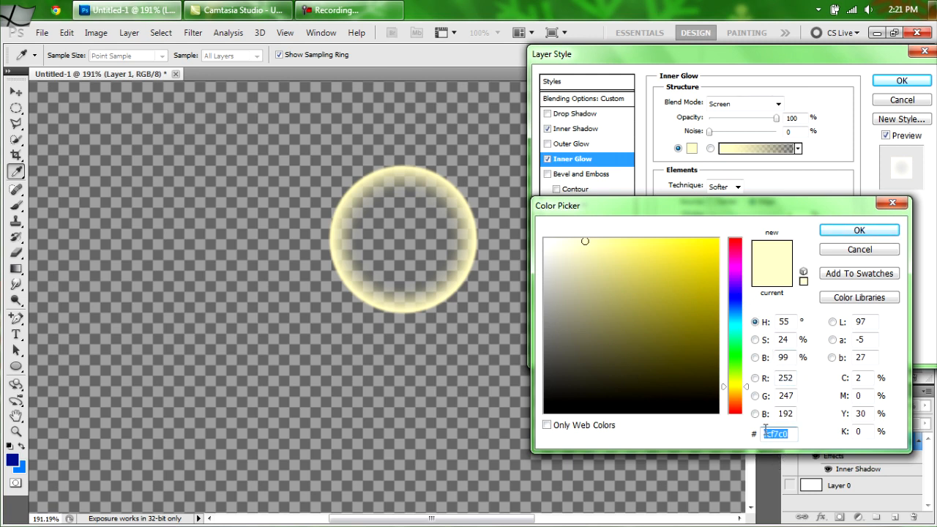
pyautogui.write('a')
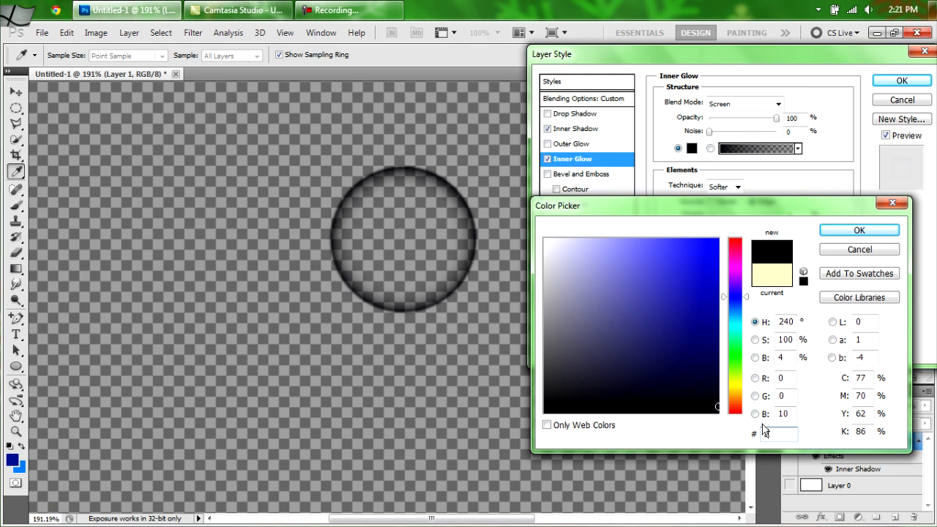
pyautogui.write('4f4')
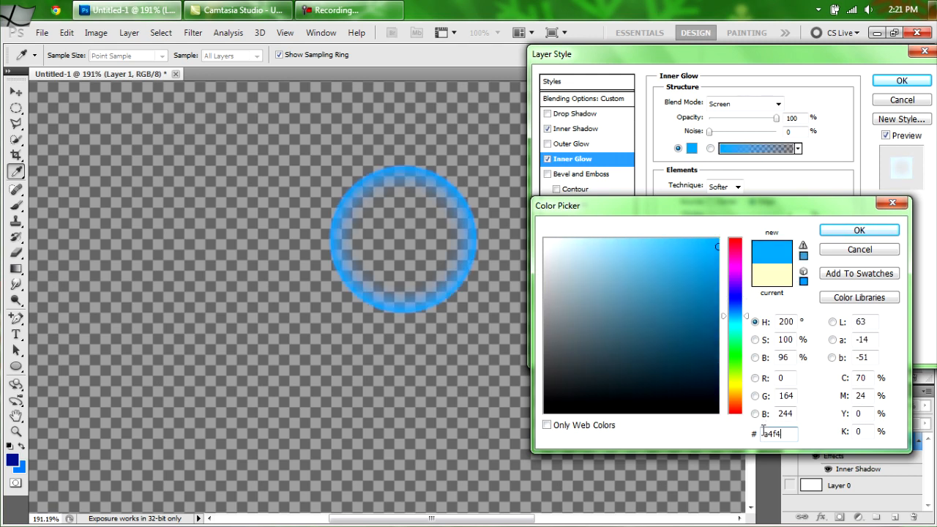
pyautogui.write('0')
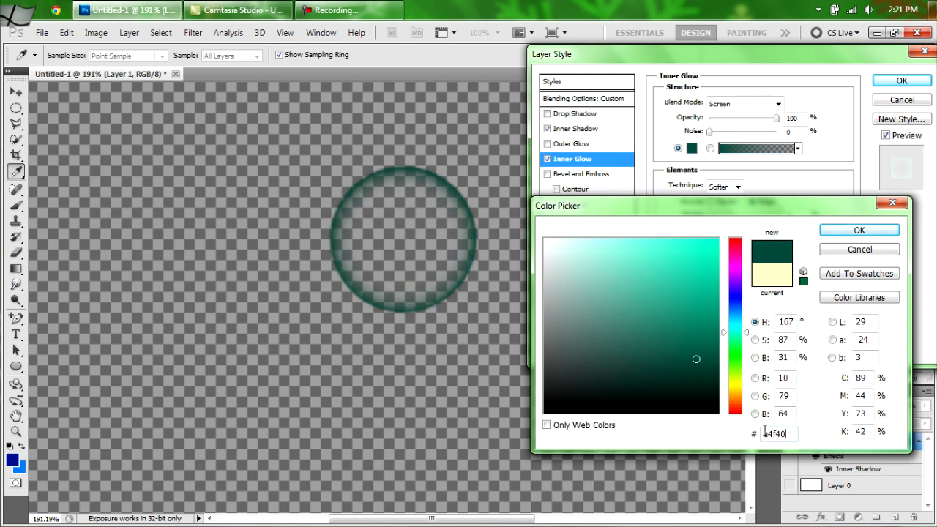
pyautogui.write('a')
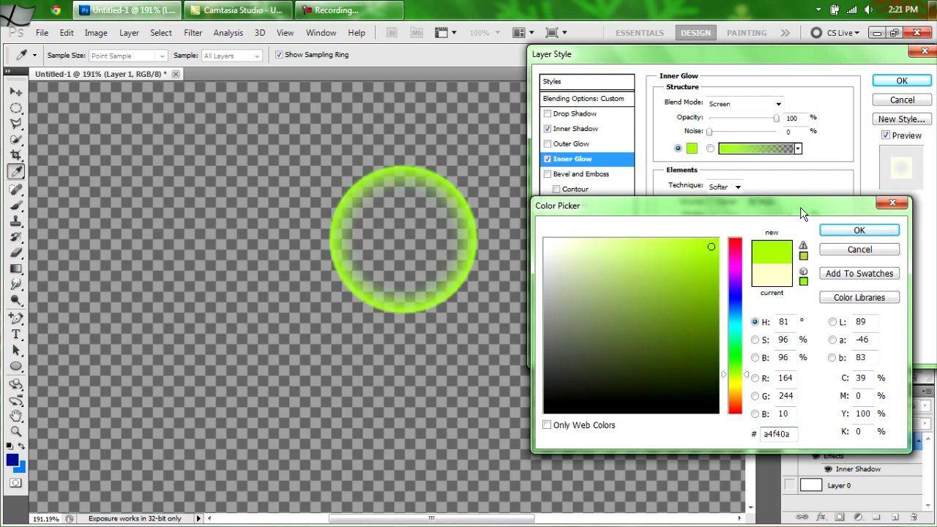
pyautogui.click(858, 230)
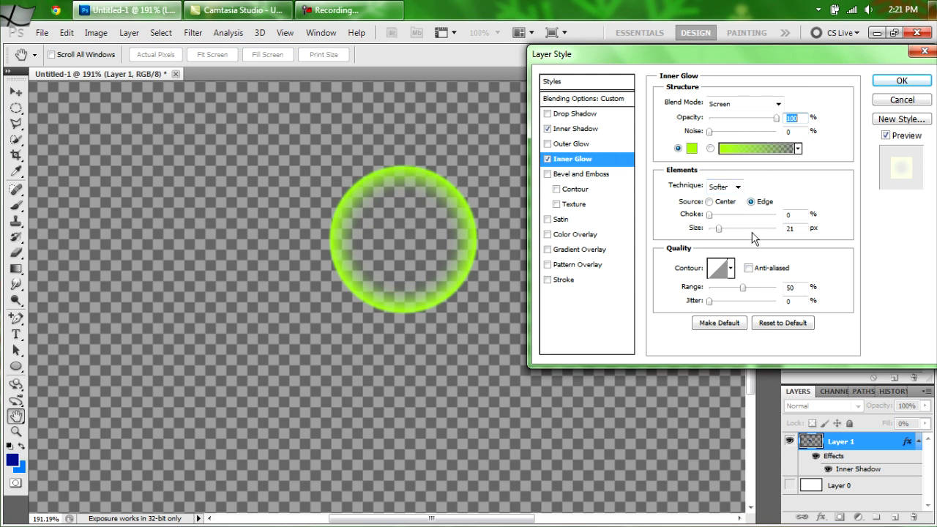
pyautogui.moveTo(718, 229); pyautogui.dragTo(703, 245)
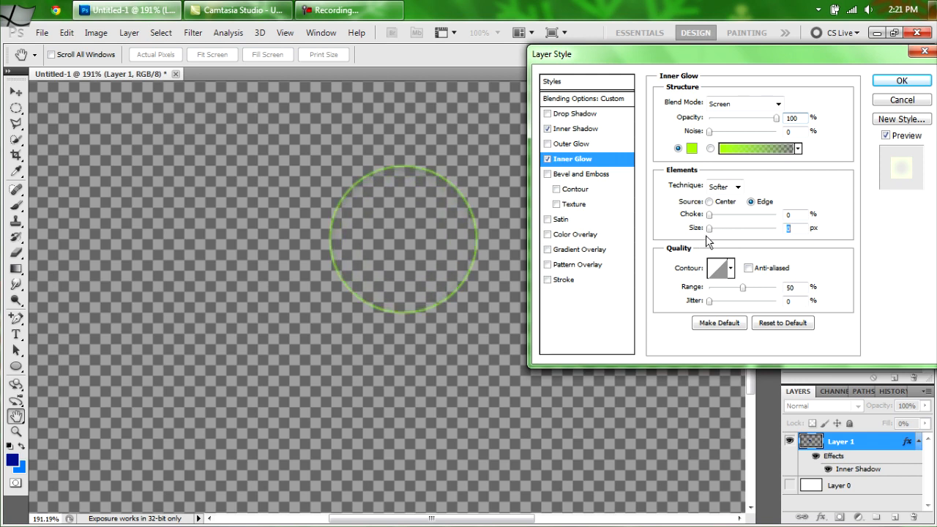
pyautogui.moveTo(709, 235); pyautogui.dragTo(709, 237)
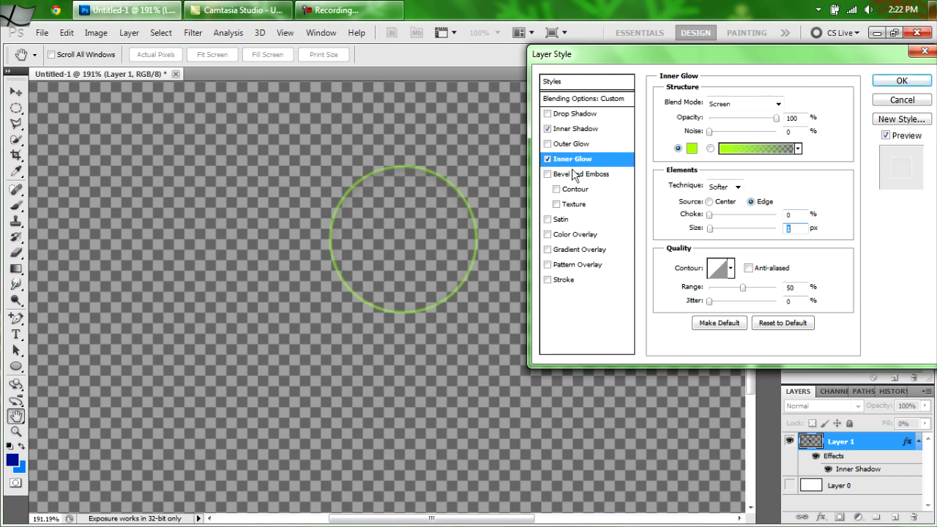
# - Add a Bevel and Emboss style with a depth of 776% and an altitude of 32°
pyautogui.click(566, 174)
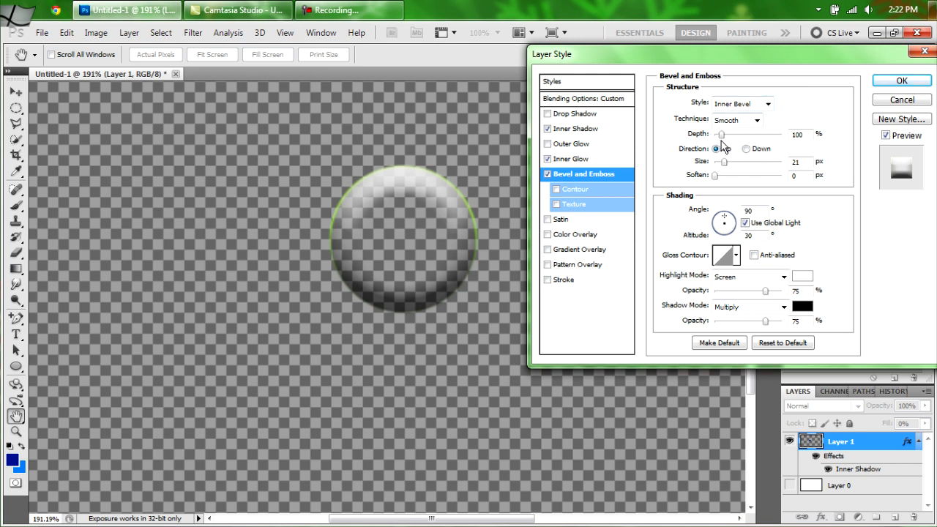
pyautogui.moveTo(721, 135); pyautogui.dragTo(768, 139)
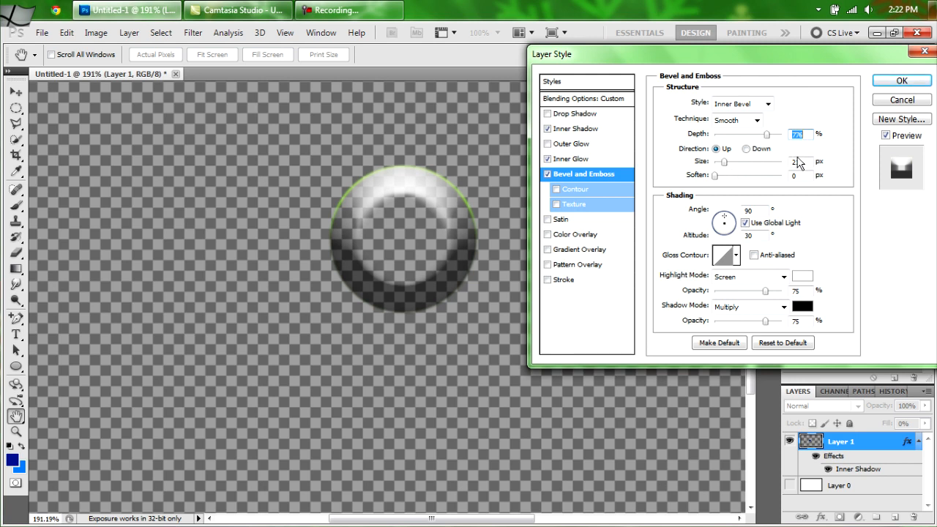
pyautogui.doubleClick(757, 235)
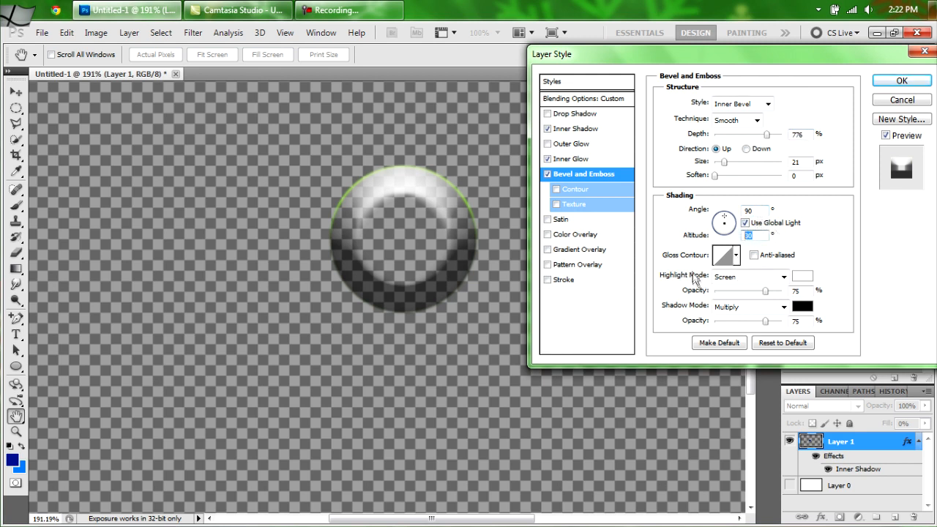
pyautogui.write('32')
# - Begin a custom gloss contour for the bevel with input/output points at 0/29, 15/20, 30/80 and 49/51 percent
pyautogui.click(723, 255)
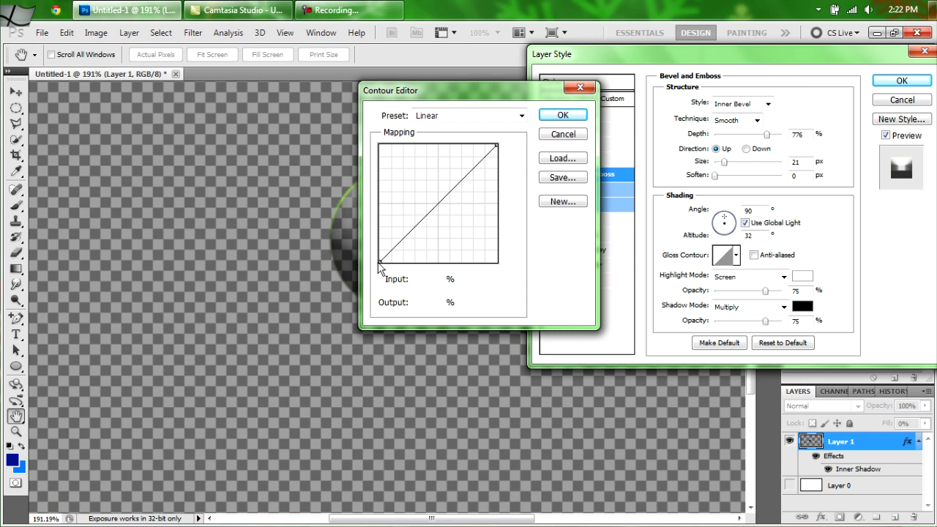
pyautogui.moveTo(379, 262); pyautogui.dragTo(379, 229)
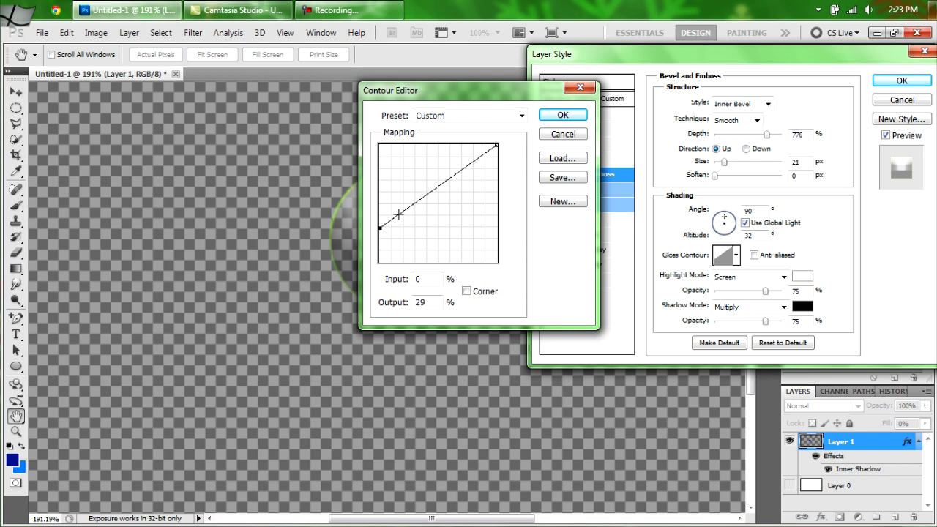
pyautogui.moveTo(398, 213); pyautogui.dragTo(397, 238)
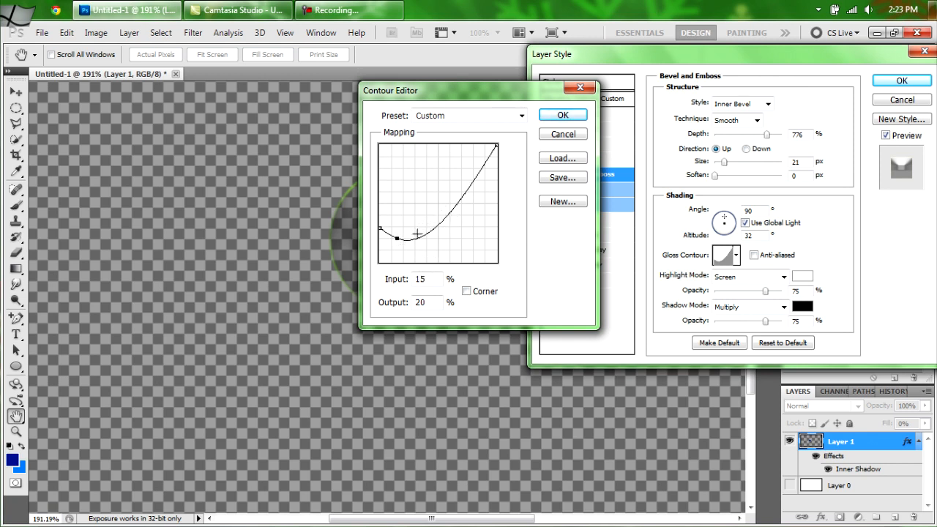
pyautogui.moveTo(414, 238); pyautogui.dragTo(414, 168)
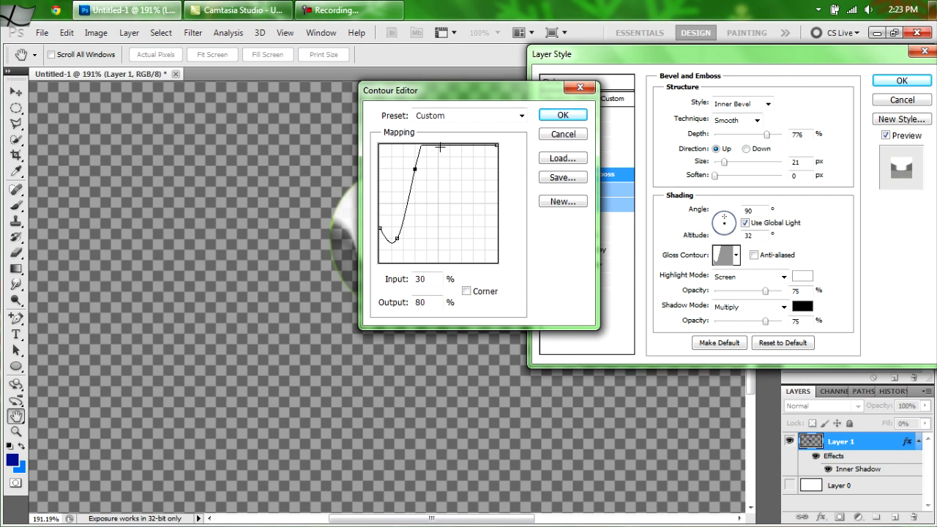
pyautogui.moveTo(438, 146); pyautogui.dragTo(437, 202)
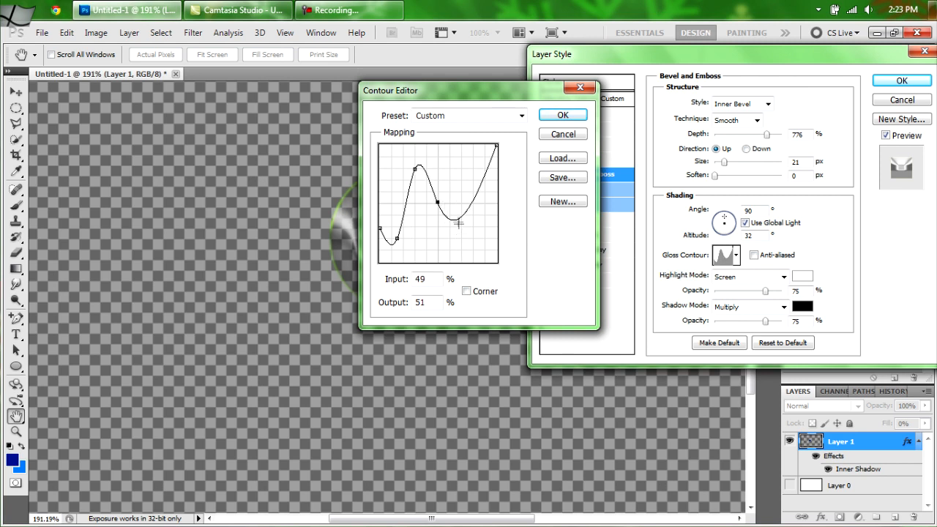
# - Extend the gloss contour with points at 55/20, 61/40, 88/52 and 91/83 percent, plus full-output peak and near-end points
pyautogui.click(452, 219)
pyautogui.moveTo(452, 218); pyautogui.dragTo(444, 238)
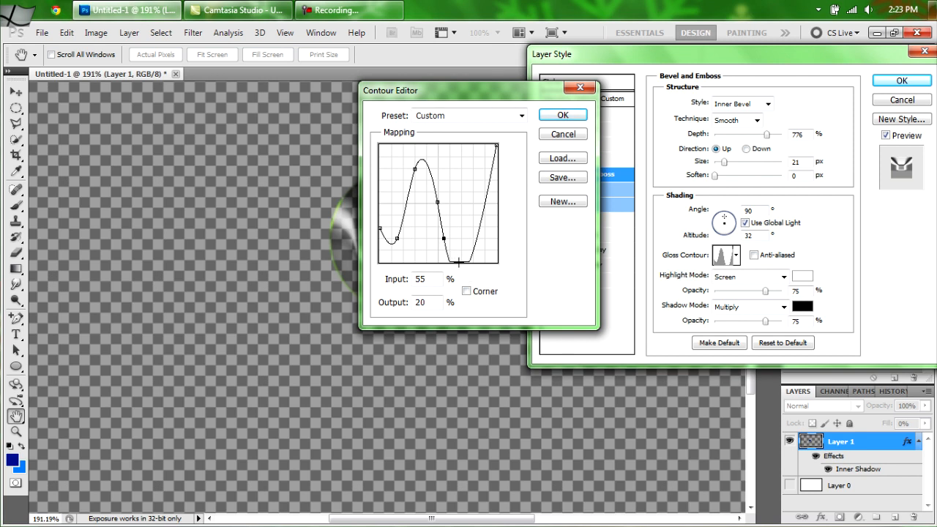
pyautogui.moveTo(458, 261); pyautogui.dragTo(450, 216)
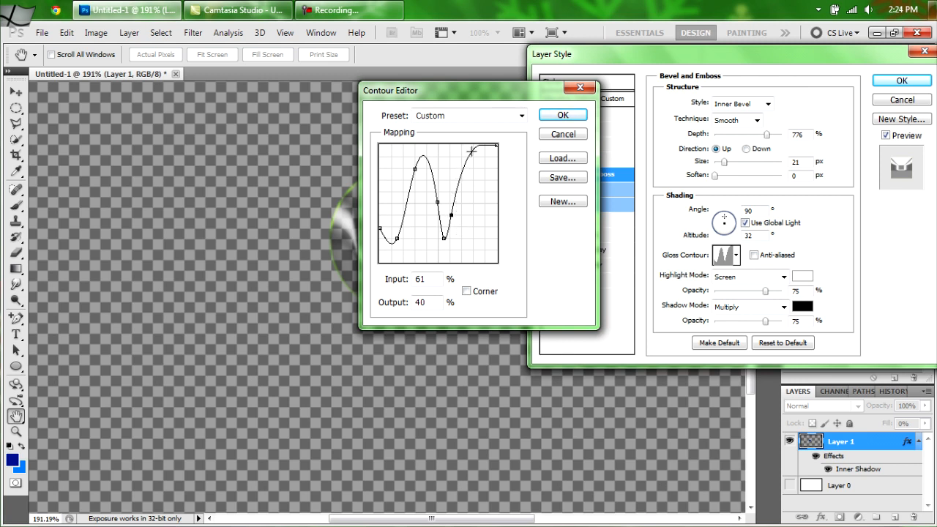
pyautogui.moveTo(471, 150); pyautogui.dragTo(482, 201)
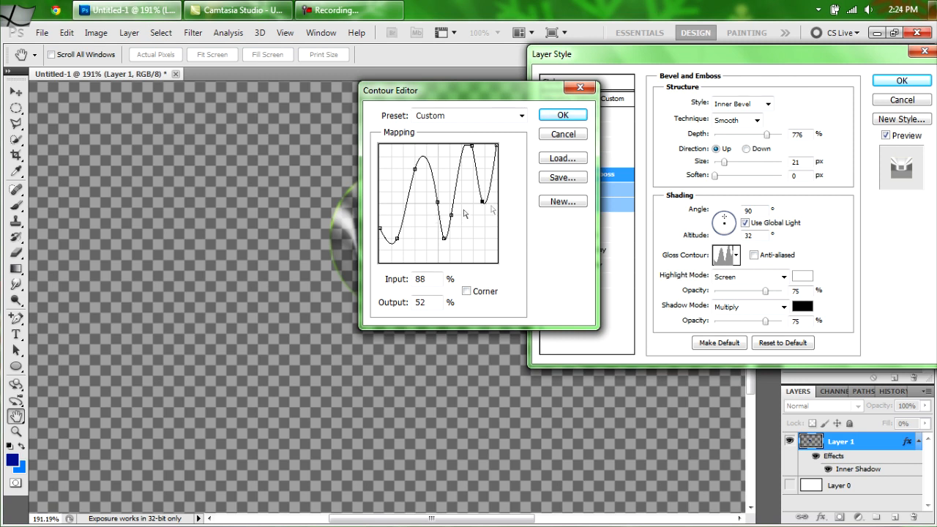
pyautogui.moveTo(491, 180); pyautogui.dragTo(485, 165)
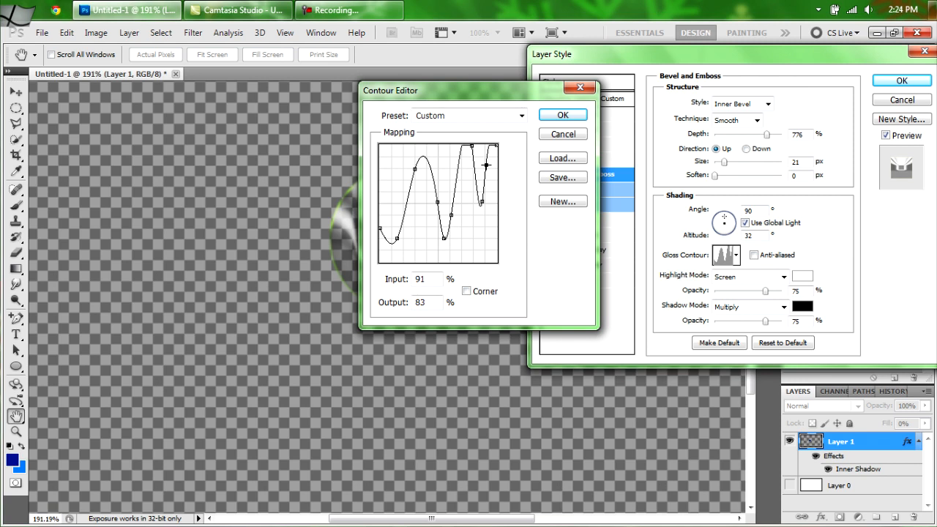
pyautogui.moveTo(485, 165); pyautogui.dragTo(490, 149)
# - Raise the gloss contour's first peak to 38% input and 100% output, and apply the contour without saving it to a file
pyautogui.moveTo(422, 155); pyautogui.dragTo(423, 143)
pyautogui.click(423, 144)
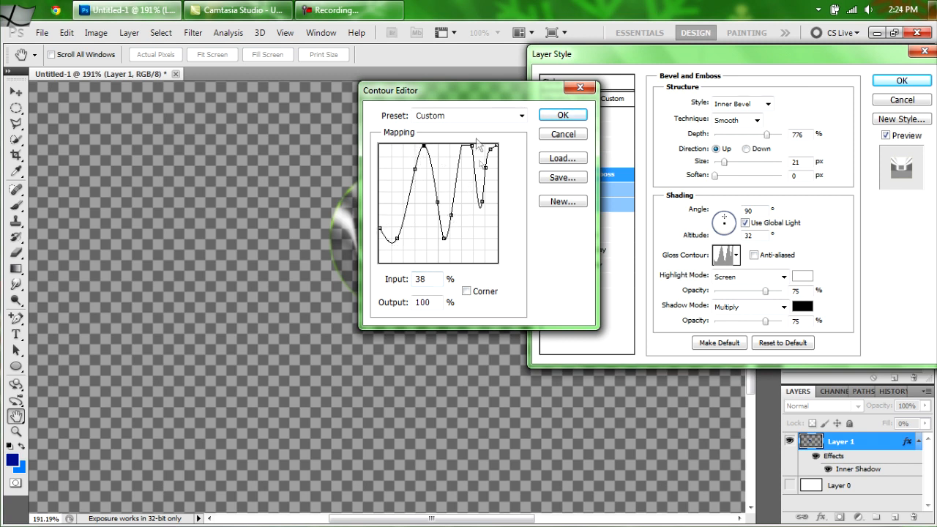
pyautogui.click(555, 178)
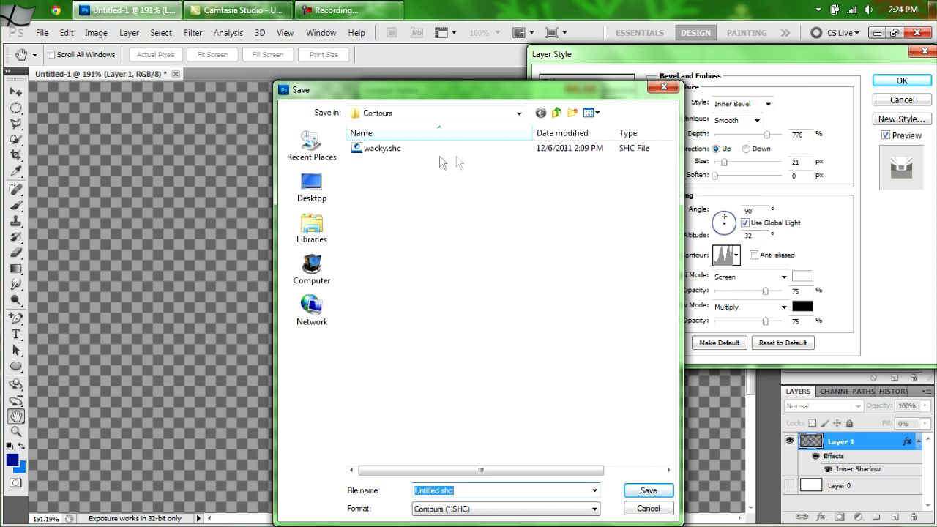
pyautogui.click(648, 508)
pyautogui.click(561, 115)
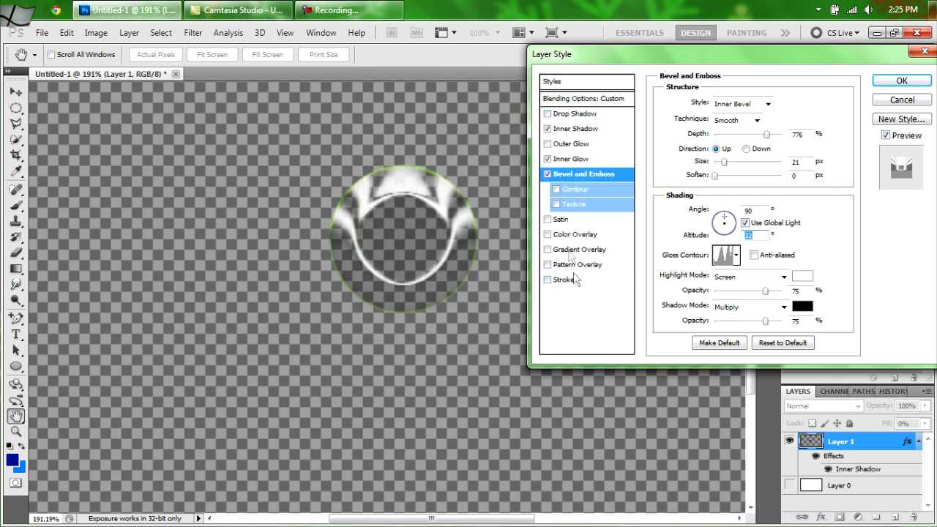
# - Add a Satin style with the Overlay blend mode
pyautogui.click(561, 220)
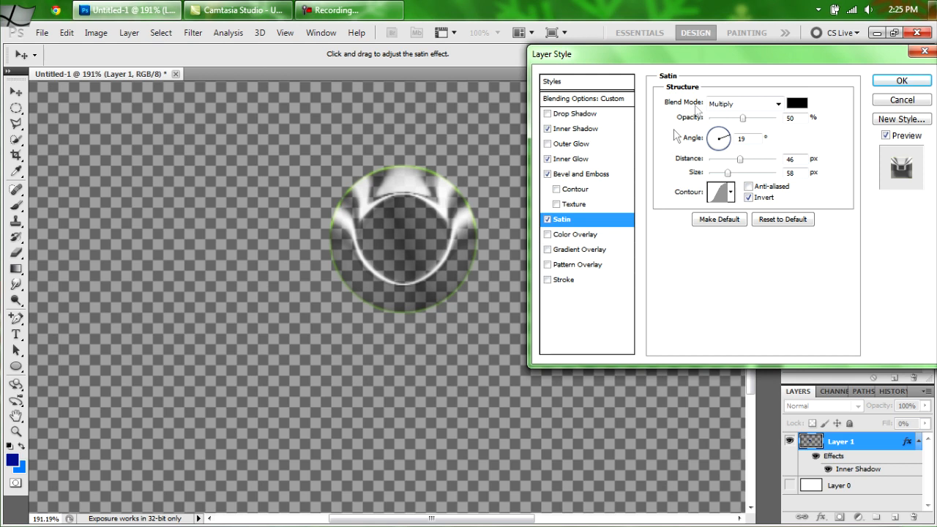
pyautogui.click(778, 106)
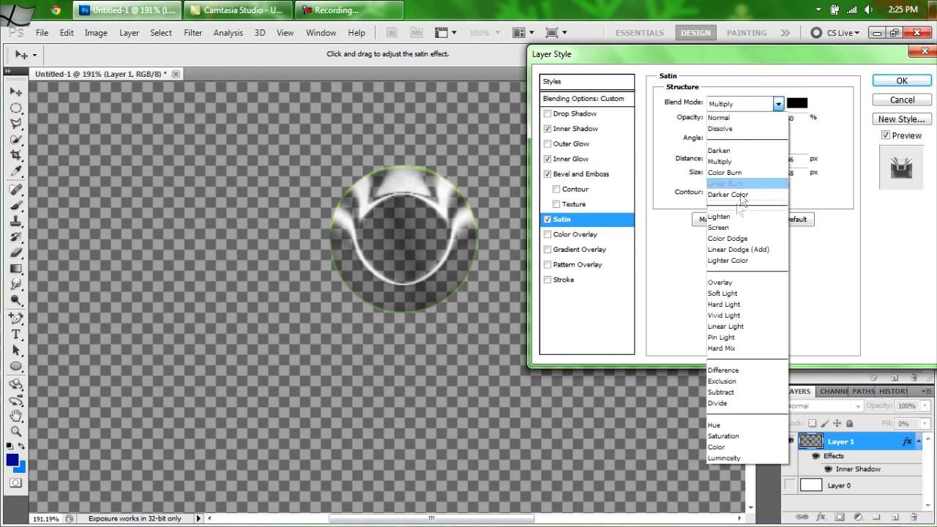
pyautogui.click(730, 275)
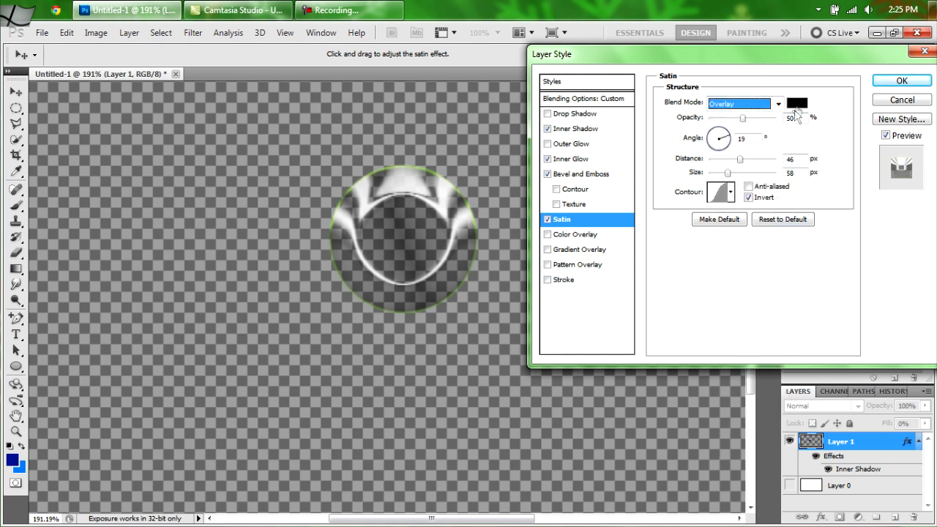
# - Set the Satin color to hex 2e4911 and its opacity to 49%
pyautogui.click(797, 103)
pyautogui.click(787, 434)
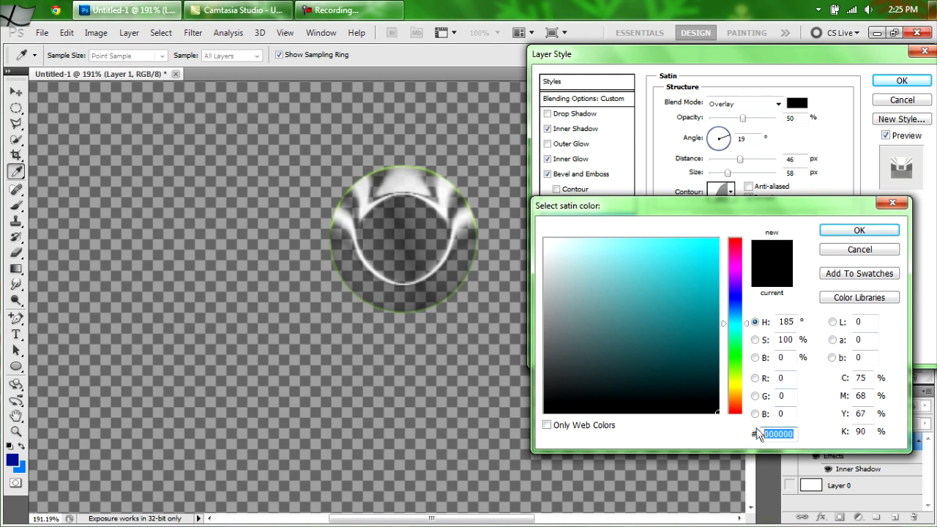
pyautogui.write('2e')
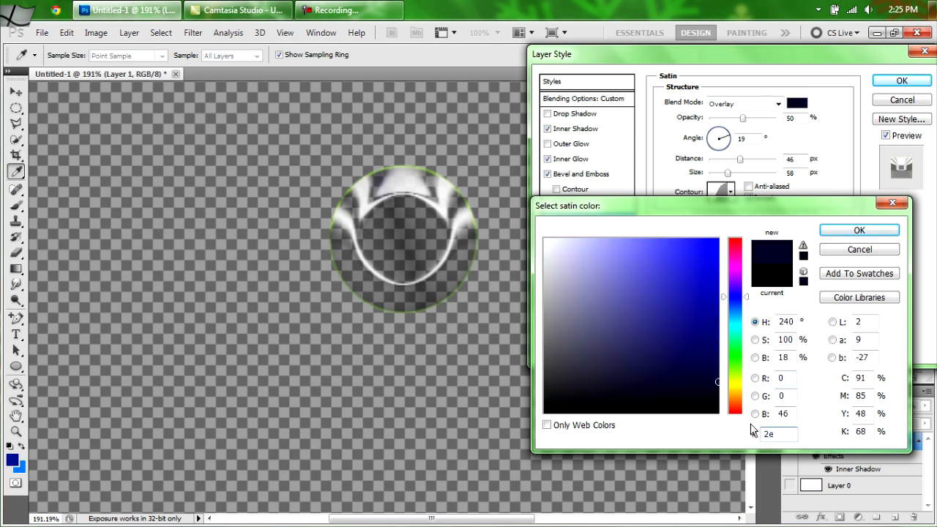
pyautogui.write('4')
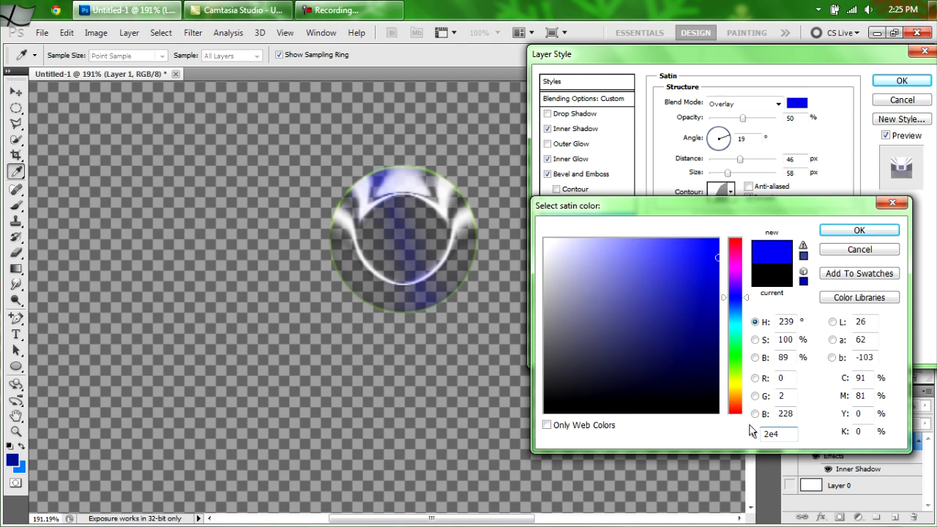
pyautogui.write('9')
pyautogui.press('BackSpace')
pyautogui.write('911')
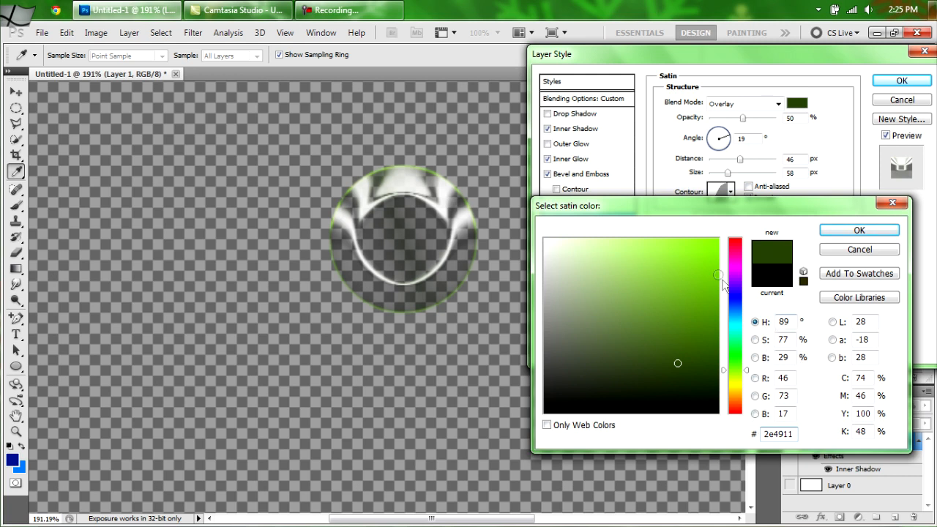
pyautogui.click(859, 234)
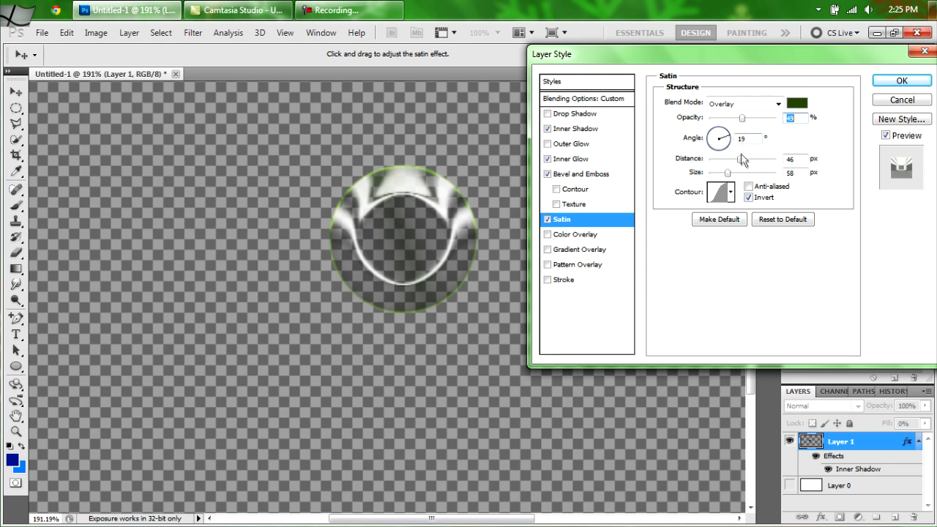
# - Set the Satin distance to 17 px and the size to 60 px
pyautogui.moveTo(745, 158); pyautogui.dragTo(725, 173)
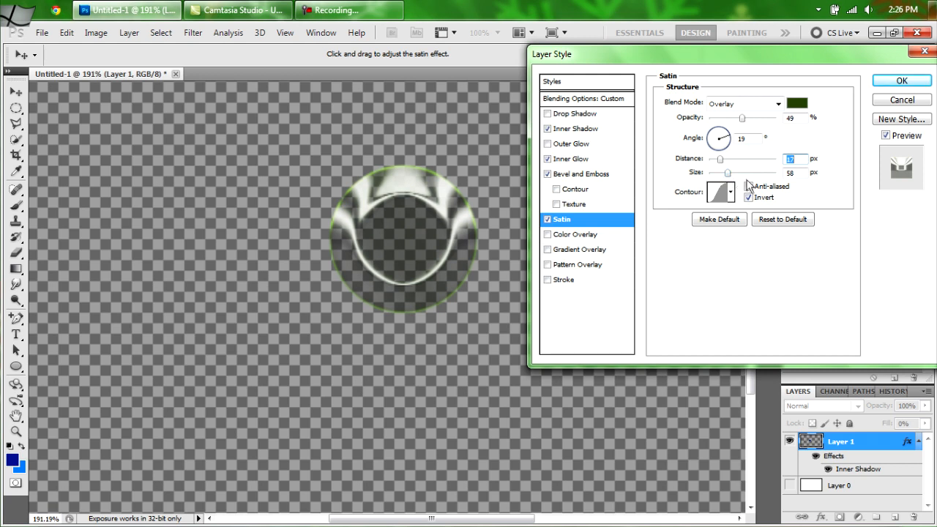
pyautogui.click(798, 173)
pyautogui.write('60')
# - Load the wacky.shc contour for the Satin effect and apply the layer style to Layer 1
pyautogui.click(730, 194)
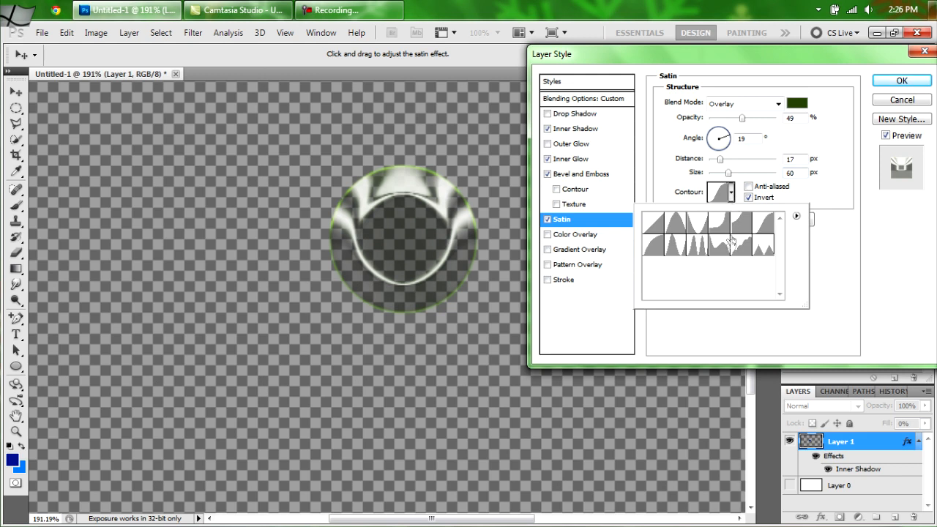
pyautogui.doubleClick(734, 227)
pyautogui.click(719, 192)
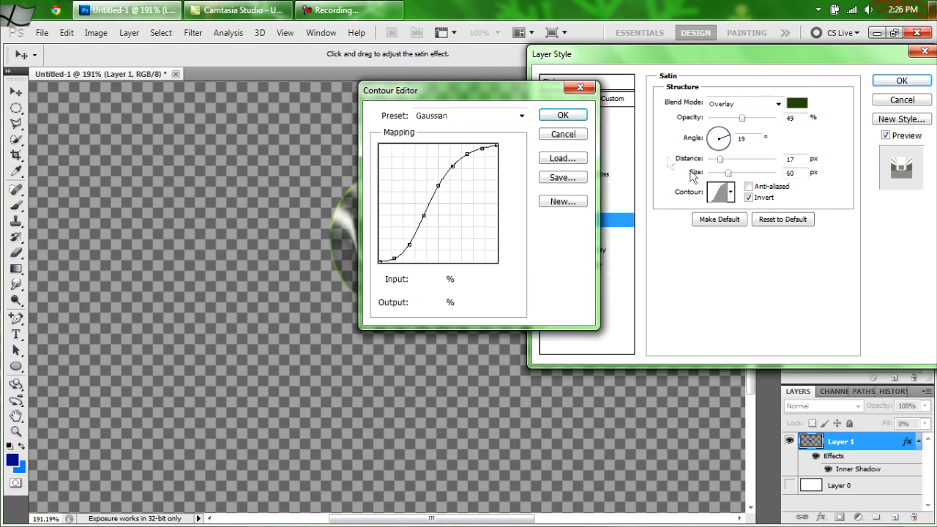
pyautogui.click(560, 158)
pyautogui.click(384, 149)
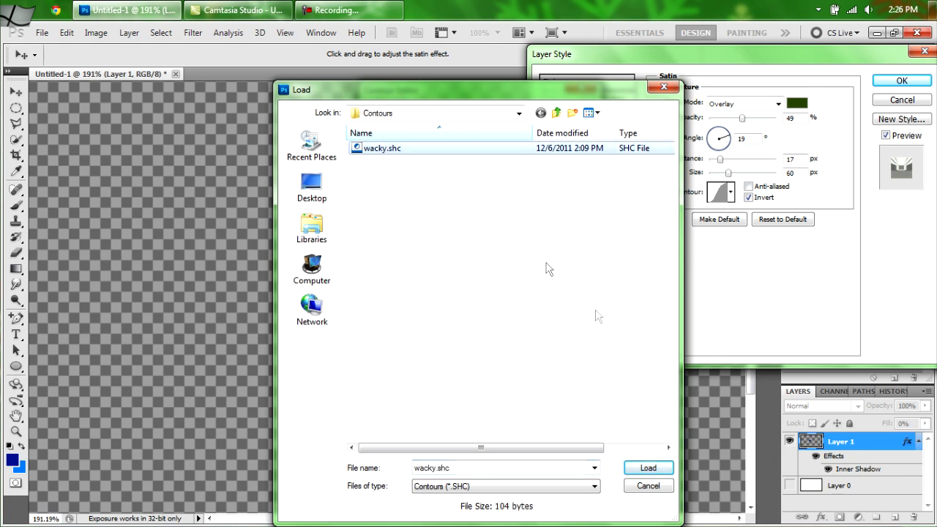
pyautogui.click(649, 467)
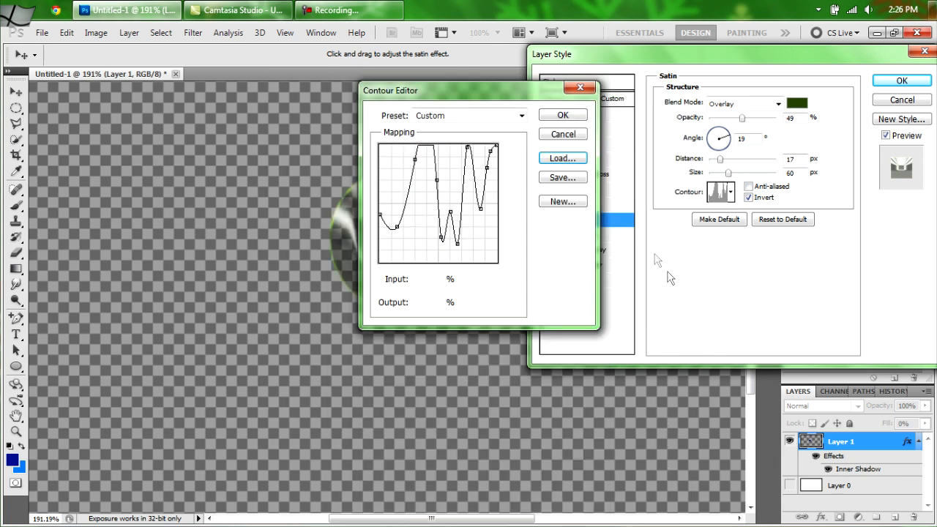
pyautogui.click(561, 116)
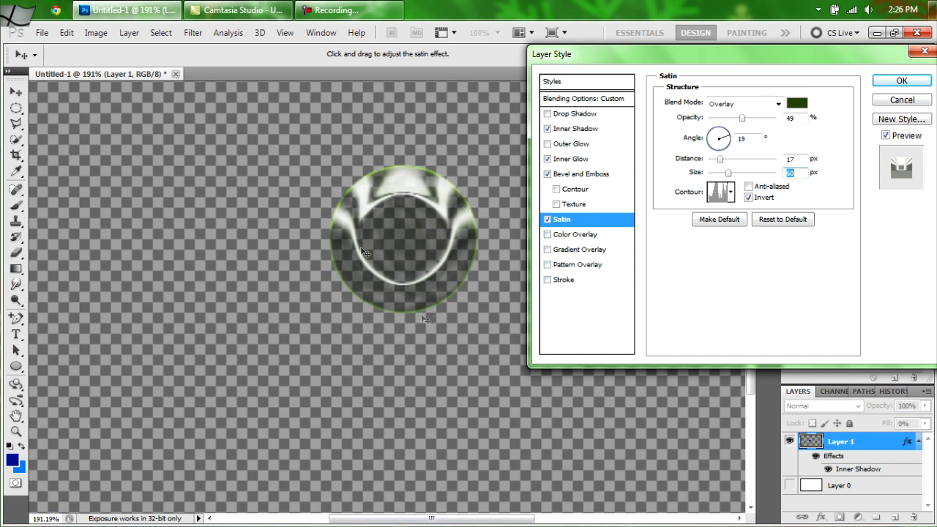
pyautogui.click(894, 82)
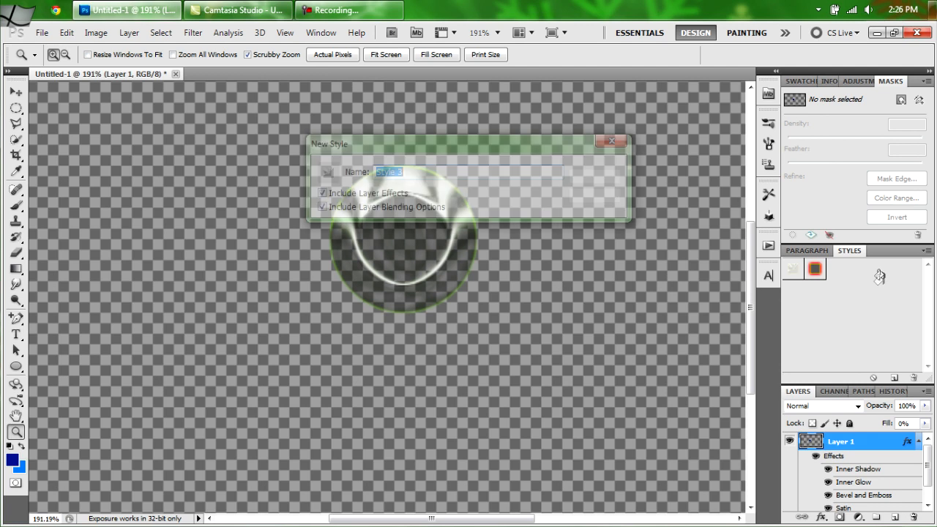
# - Cancel saving a new style preset and clear the layer style from the circle on Layer 1
pyautogui.click(877, 273)
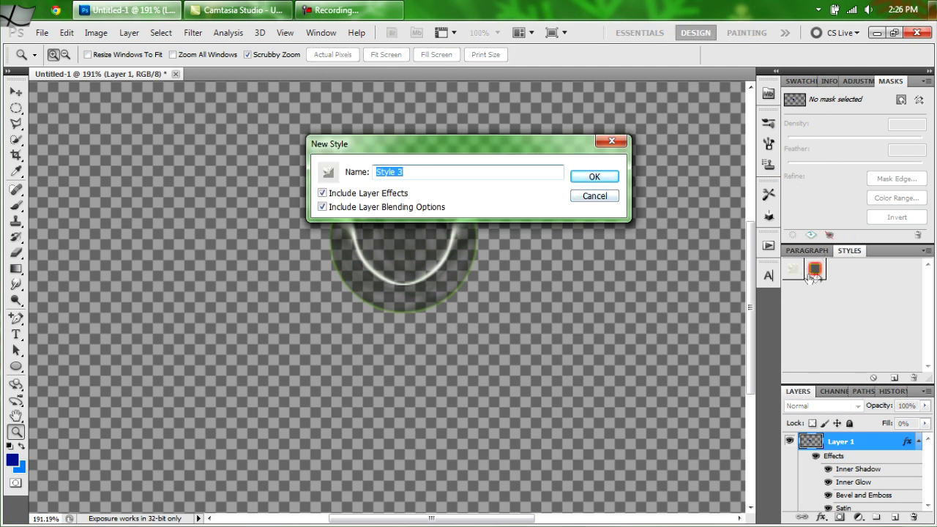
pyautogui.click(603, 199)
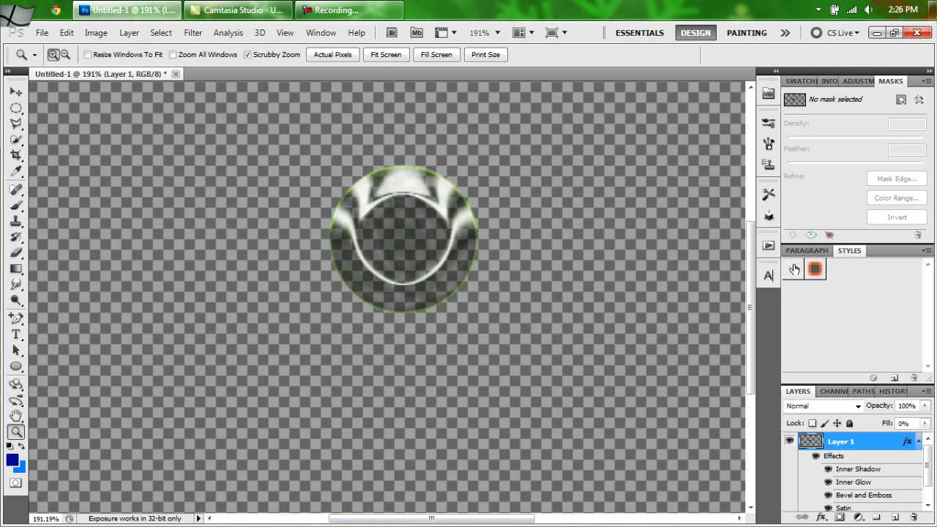
pyautogui.click(876, 379)
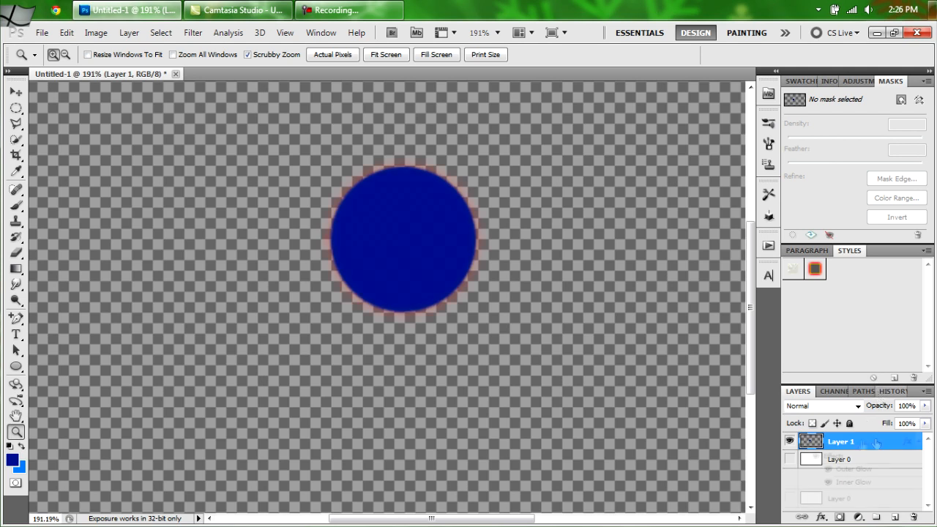
# - Examine the Outer Glow and Inner Glow settings and colors of the saved red glow style on Layer 1
pyautogui.click(600, 143)
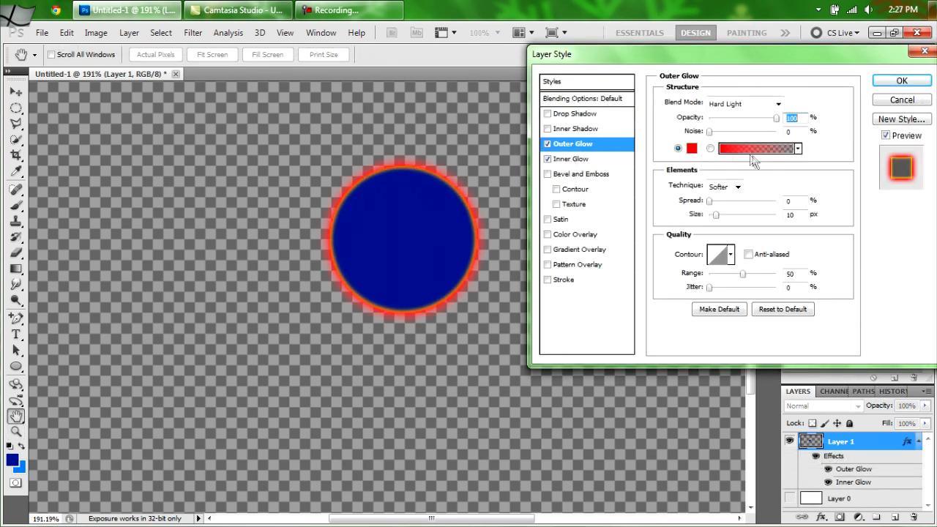
pyautogui.click(692, 150)
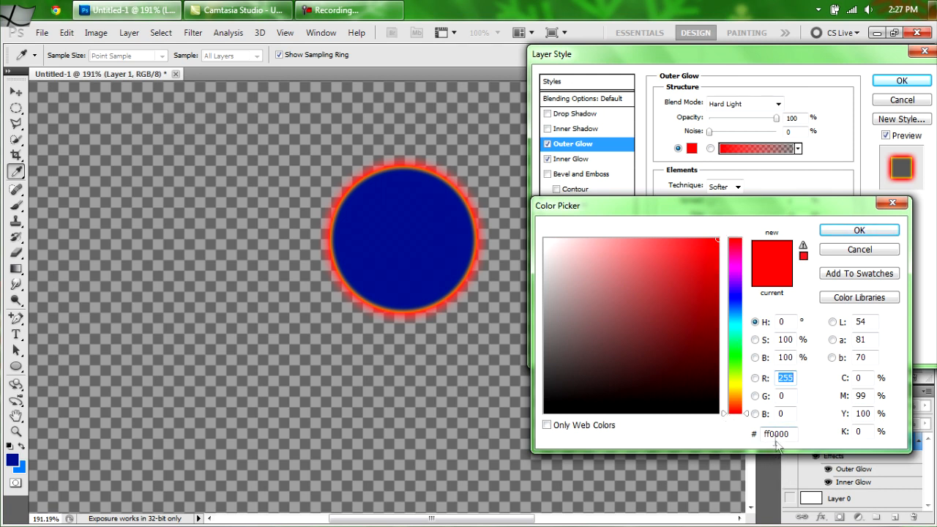
pyautogui.click(859, 230)
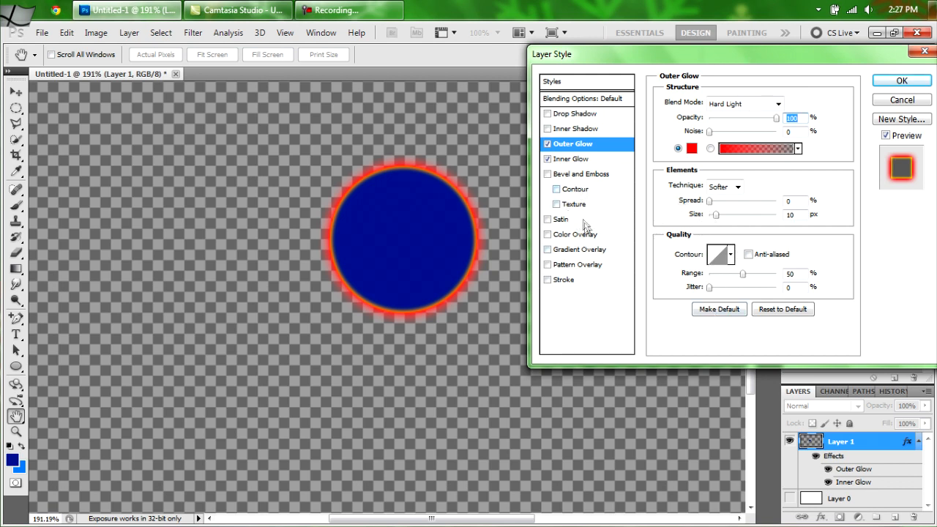
pyautogui.click(577, 161)
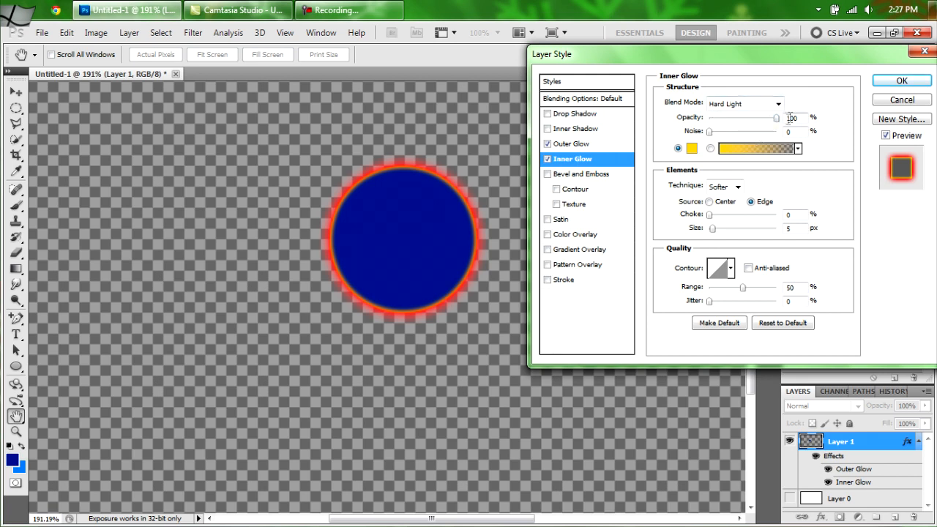
pyautogui.click(690, 150)
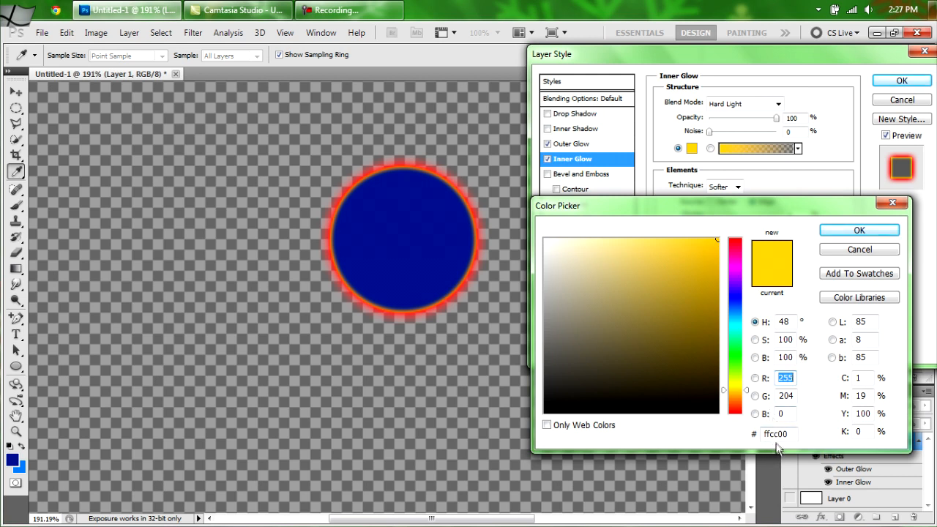
pyautogui.click(859, 231)
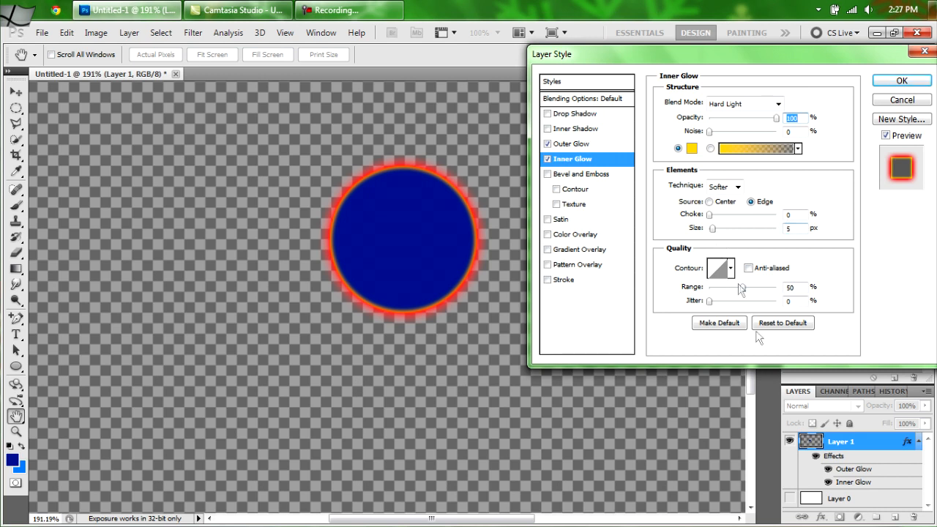
pyautogui.click(902, 82)
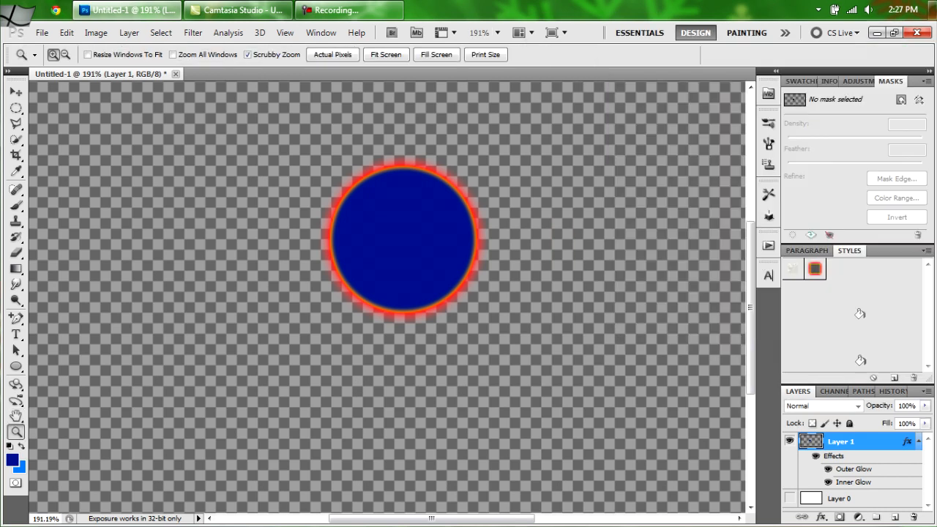
# - Clear the glow style from Layer 1 and delete the layer
pyautogui.click(918, 441)
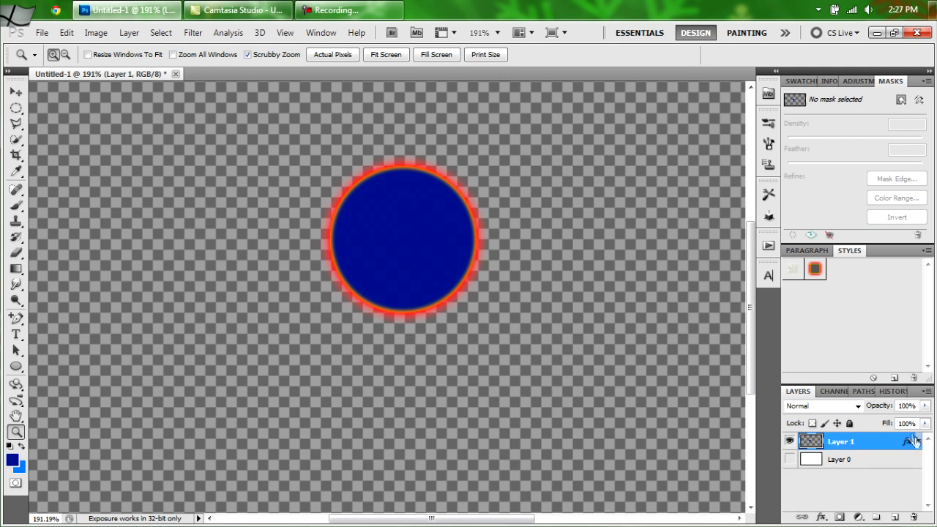
pyautogui.click(873, 378)
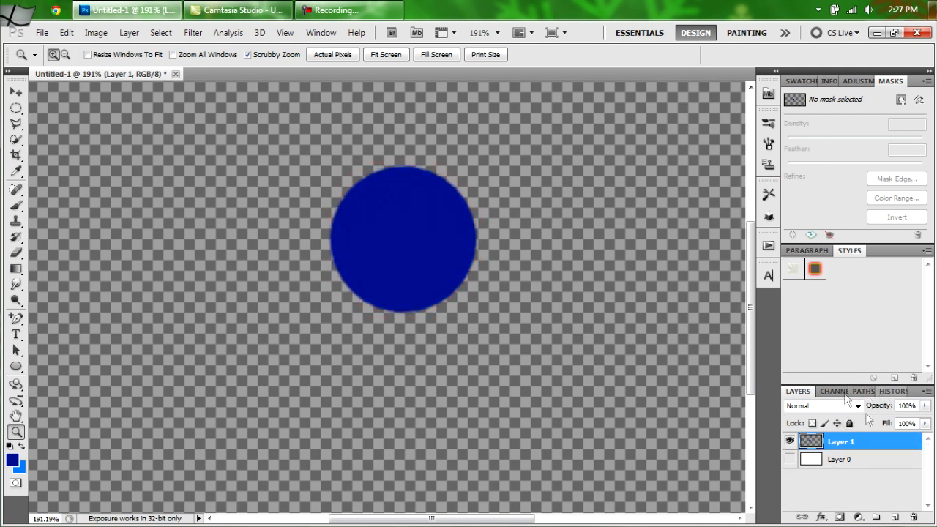
pyautogui.moveTo(895, 441); pyautogui.dragTo(914, 517)
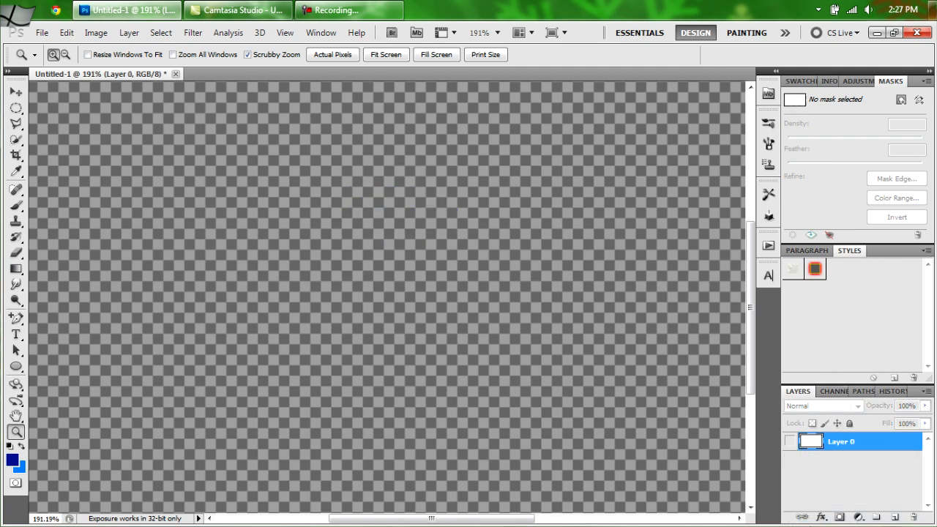
# - Switch to the Paint Bucket tool and set the foreground color to hex 603913
pyautogui.moveTo(409, 244); pyautogui.dragTo(370, 366)
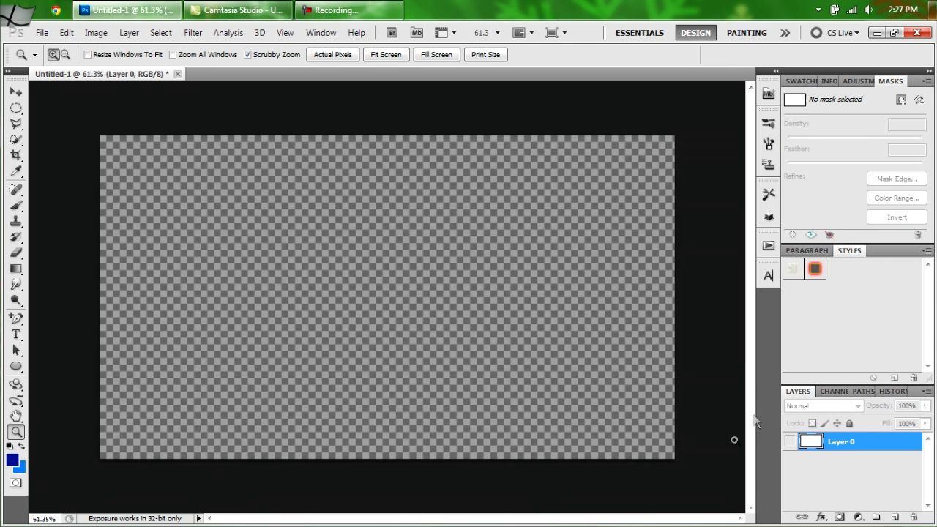
pyautogui.click(16, 268)
pyautogui.click(46, 280)
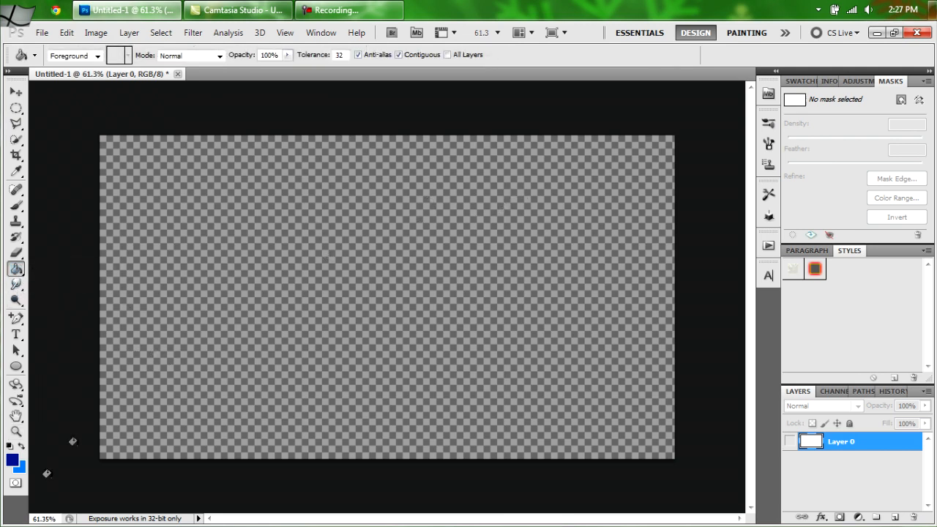
pyautogui.click(13, 459)
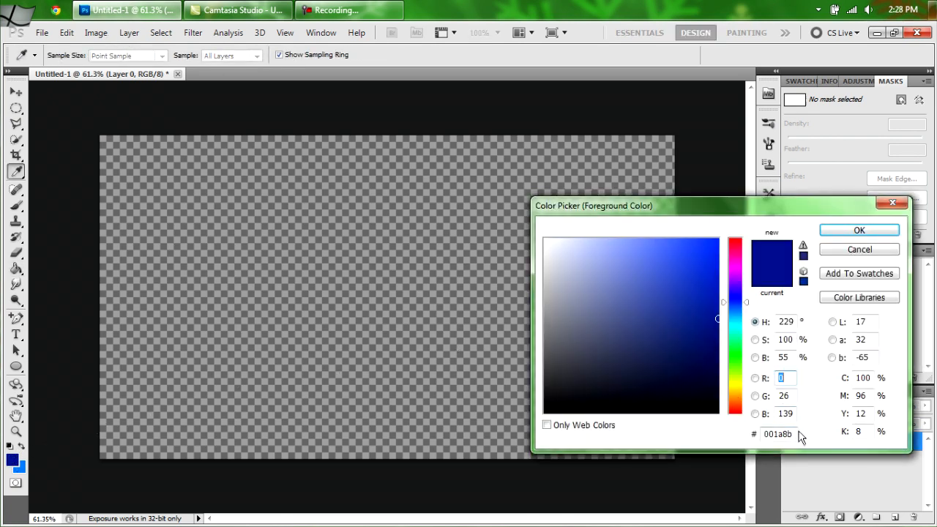
pyautogui.moveTo(796, 433); pyautogui.dragTo(754, 436)
pyautogui.write('60')
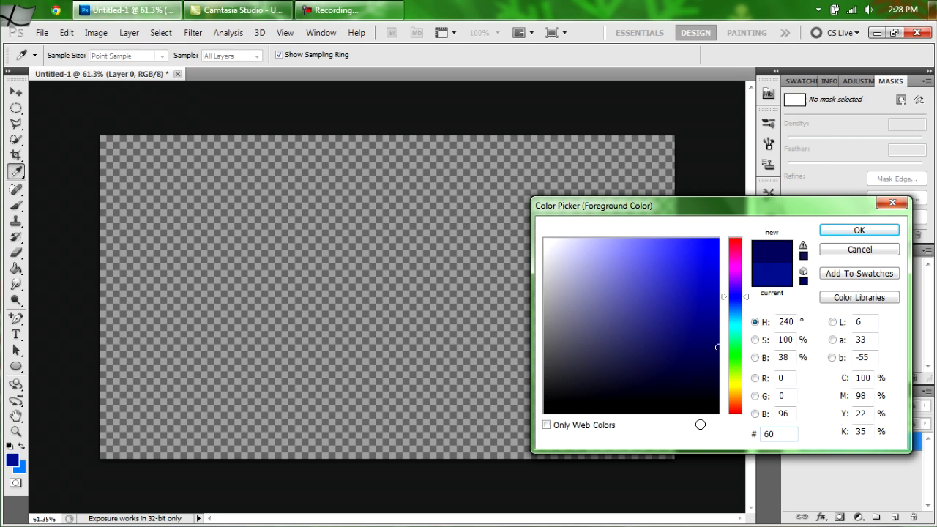
pyautogui.write('3913')
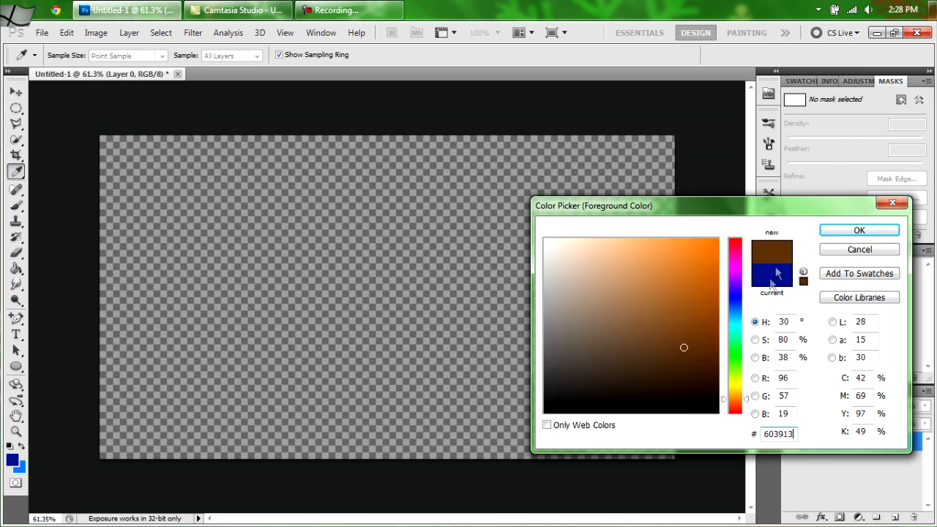
pyautogui.click(838, 231)
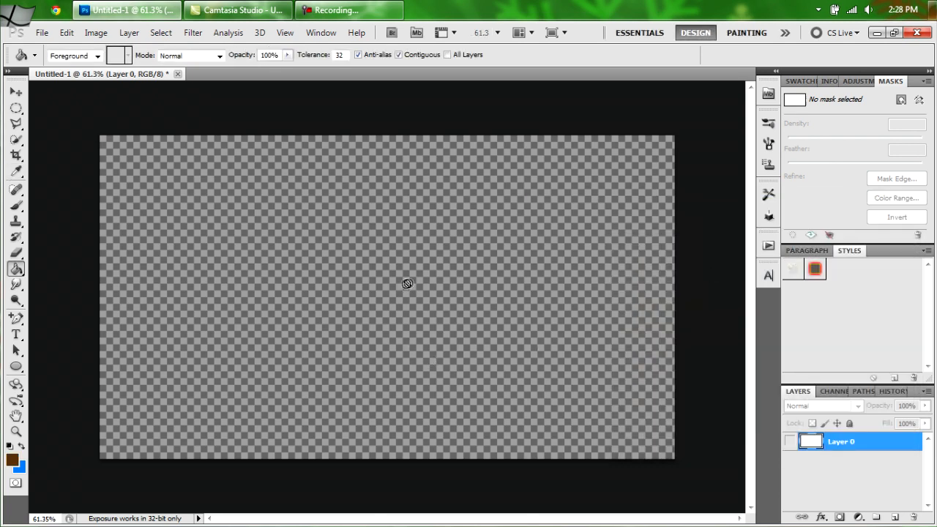
# - Make Layer 0 visible and fill it with the brown foreground color
pyautogui.click(407, 283)
pyautogui.click(447, 225)
pyautogui.click(789, 442)
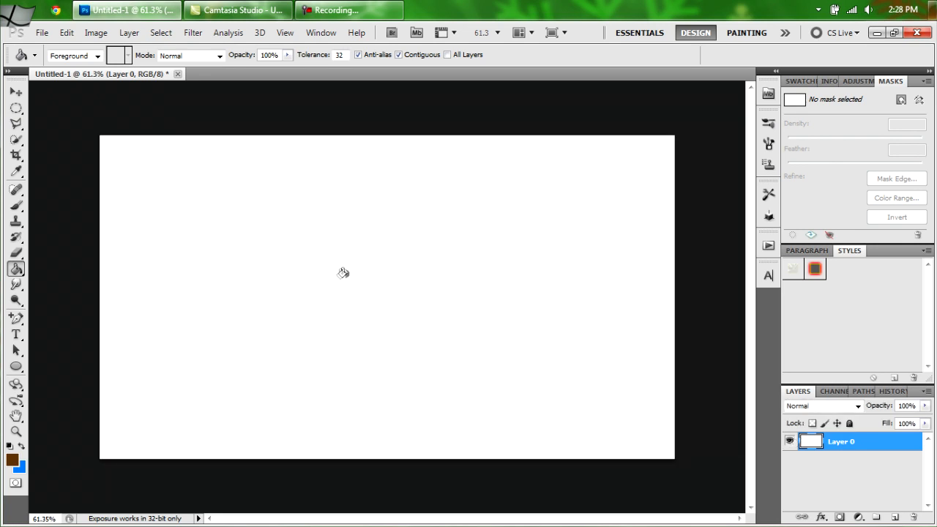
pyautogui.click(341, 270)
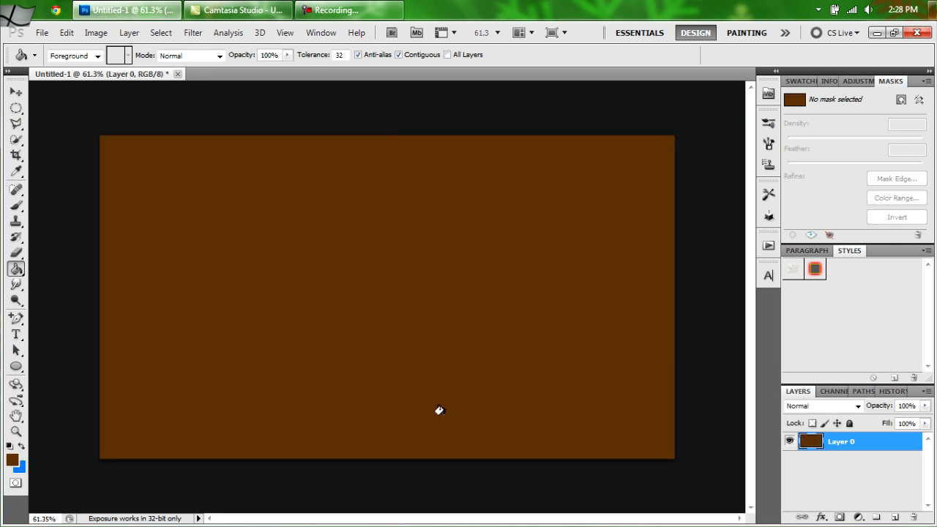
# - Change the foreground color to hex 7d6400
pyautogui.click(11, 463)
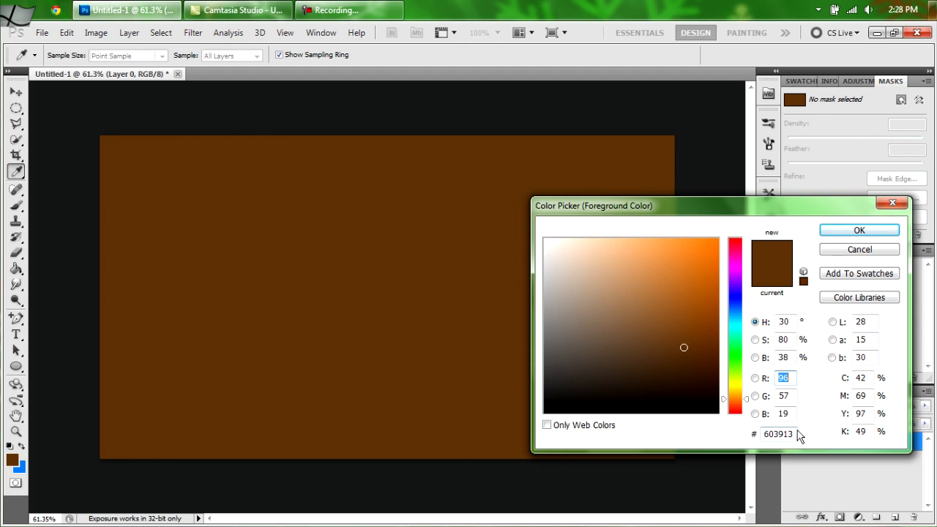
pyautogui.moveTo(791, 437); pyautogui.dragTo(754, 437)
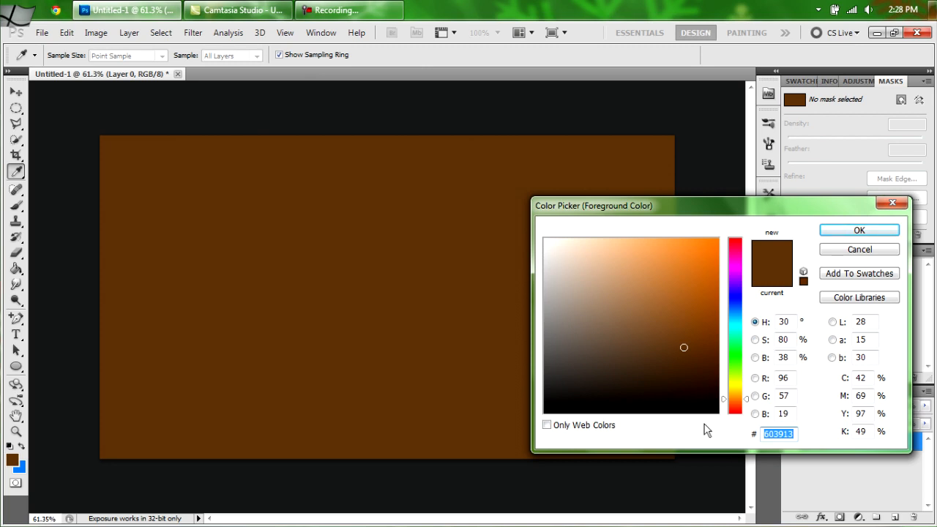
pyautogui.write('7')
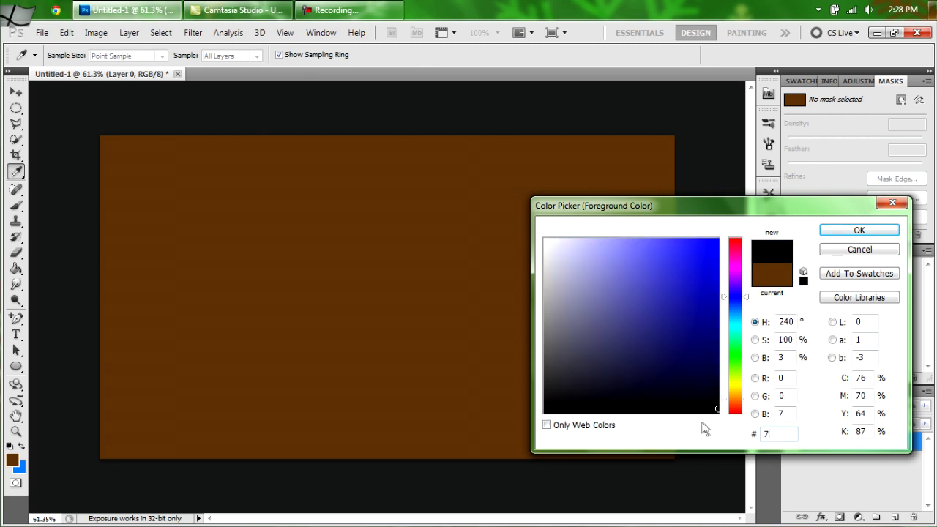
pyautogui.write('d64')
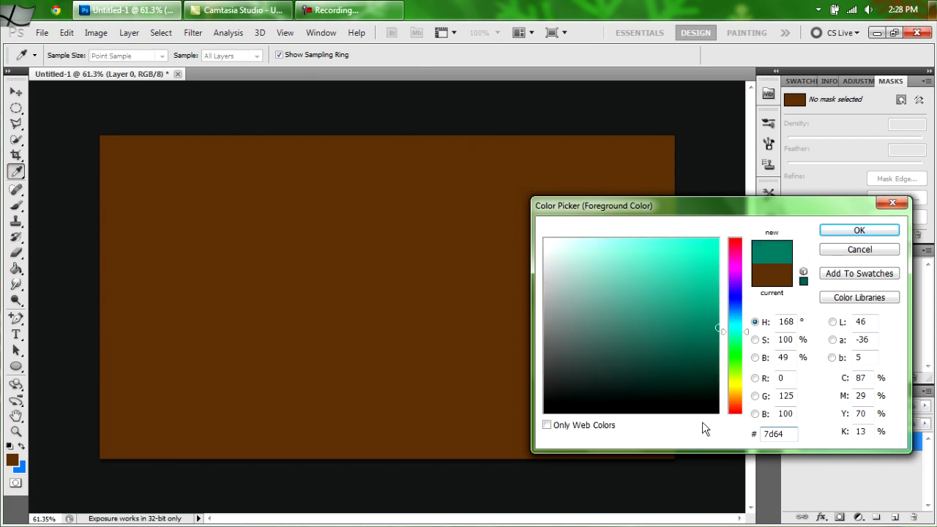
pyautogui.write('00')
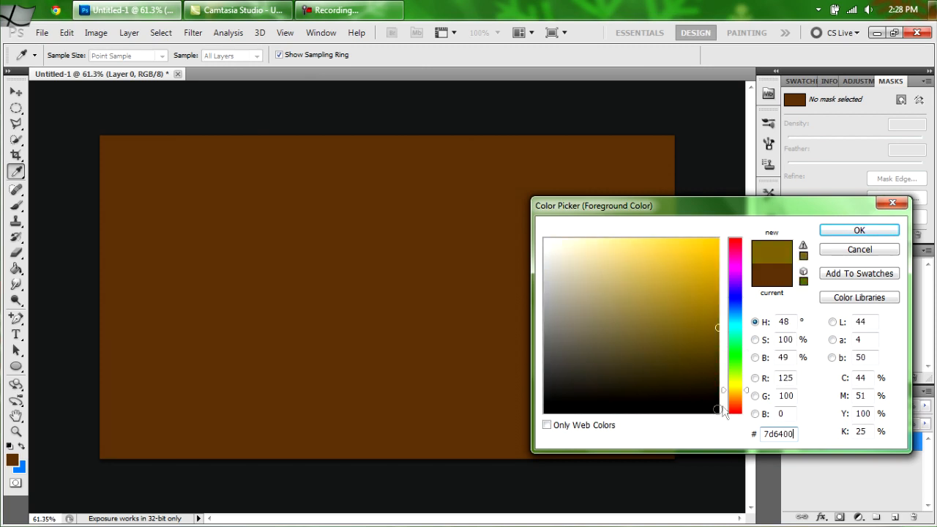
pyautogui.click(846, 232)
# - Switch to the Brush tool and set the brush size to 401 px with 0% hardness
pyautogui.click(16, 205)
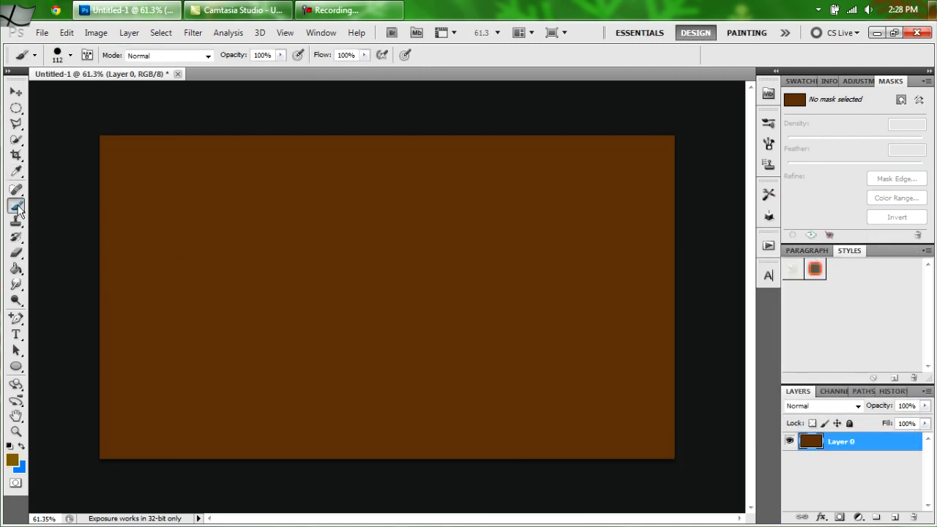
pyautogui.rightClick(346, 256)
pyautogui.click(468, 284)
pyautogui.moveTo(470, 285); pyautogui.dragTo(473, 286)
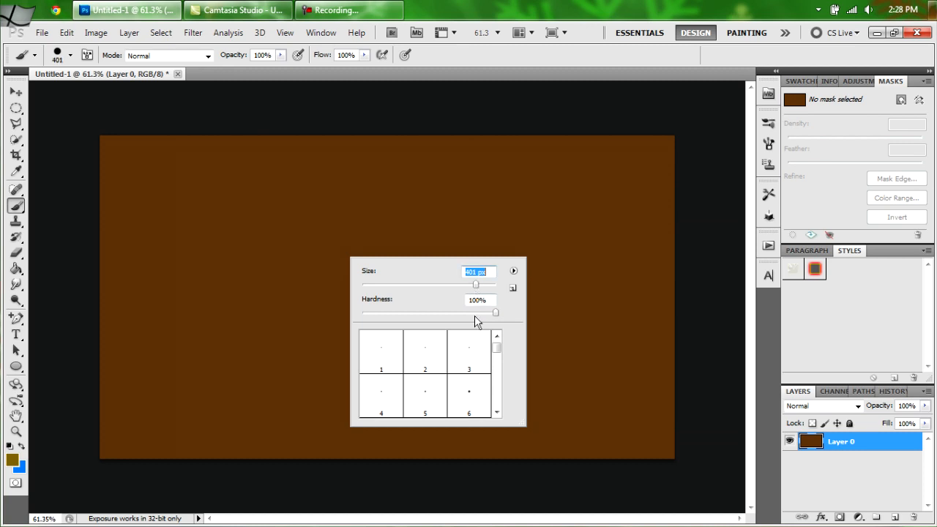
pyautogui.moveTo(477, 316); pyautogui.dragTo(341, 329)
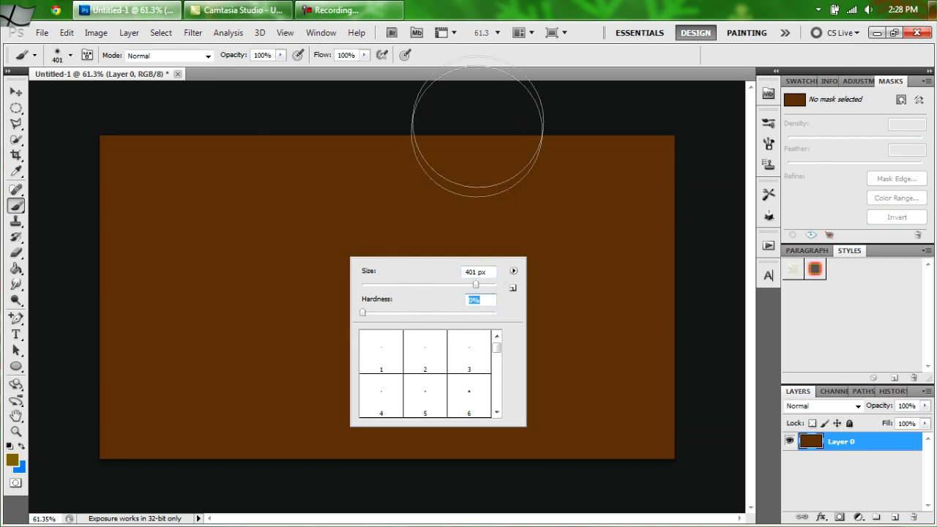
# - Paint a large soft gold round area over the left and center of the brown canvas on Layer 0
pyautogui.click(476, 70)
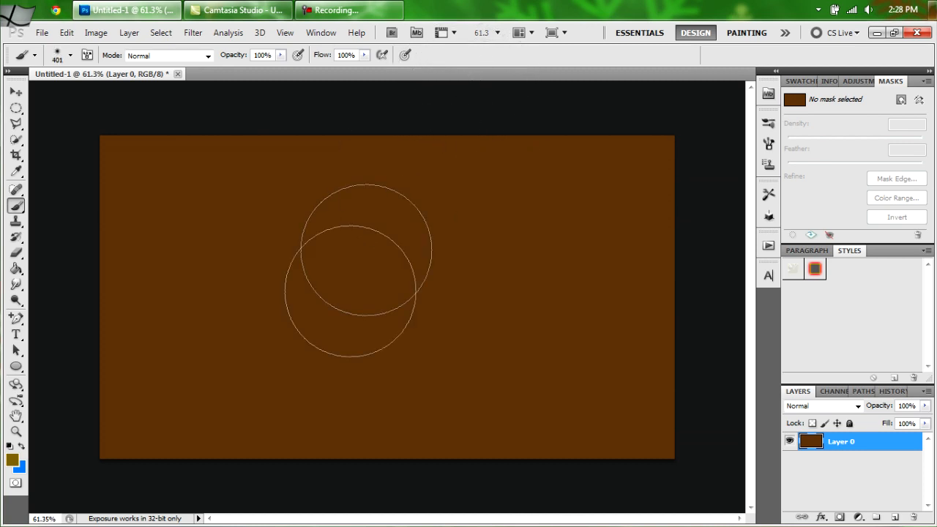
pyautogui.moveTo(301, 222)
pyautogui.mouseDown()
pyautogui.moveTo(260, 343)
pyautogui.moveTo(413, 271)
pyautogui.moveTo(324, 367)
pyautogui.moveTo(399, 239)
pyautogui.moveTo(263, 359)
pyautogui.moveTo(362, 242)
pyautogui.moveTo(386, 292)
pyautogui.mouseUp()
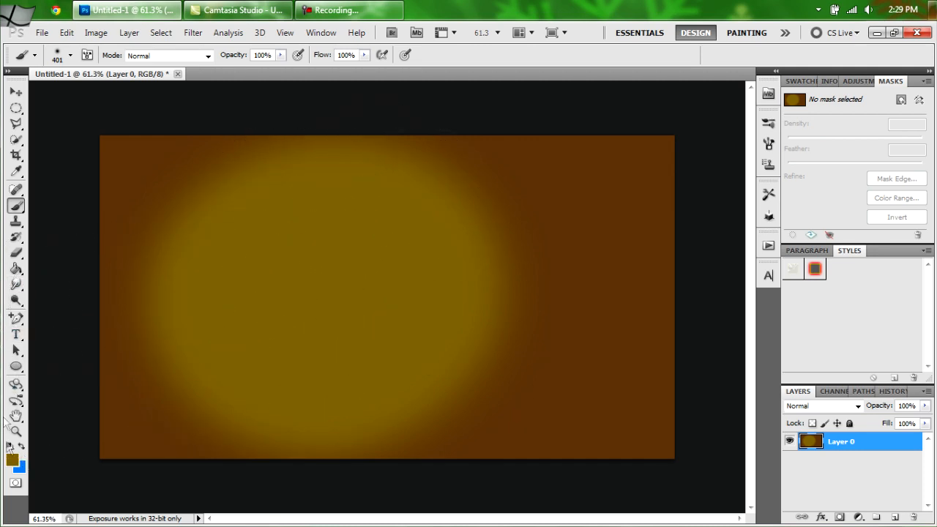
# - Change the foreground color to hex 005826 and dab one soft green spot in the middle of the gold area
pyautogui.click(13, 461)
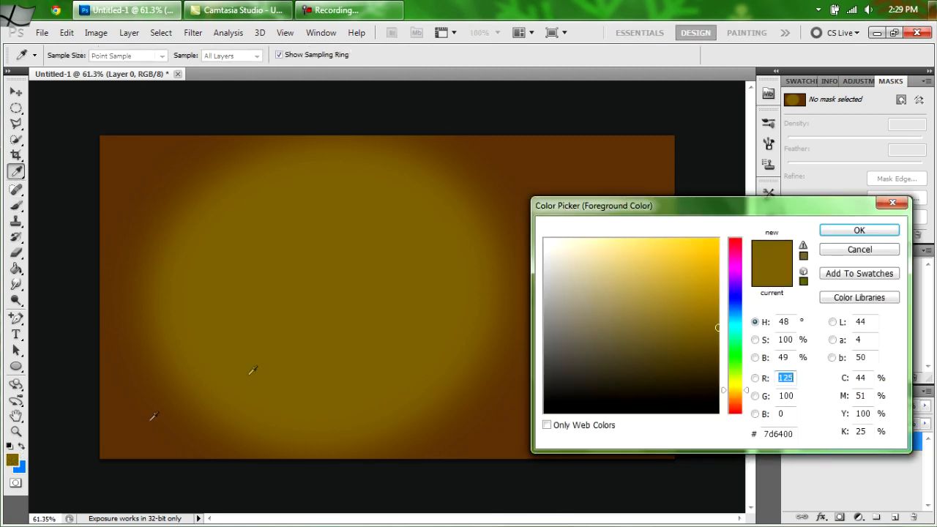
pyautogui.moveTo(797, 431); pyautogui.dragTo(747, 439)
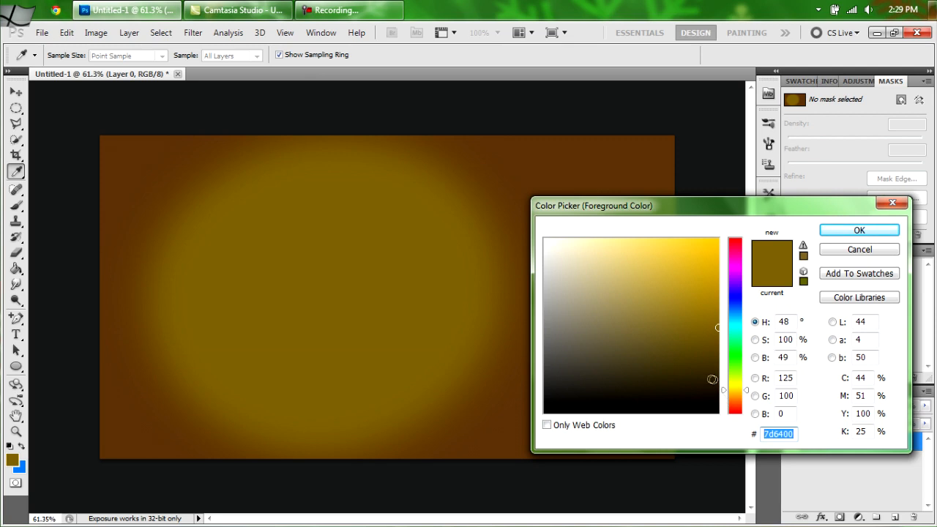
pyautogui.write('00')
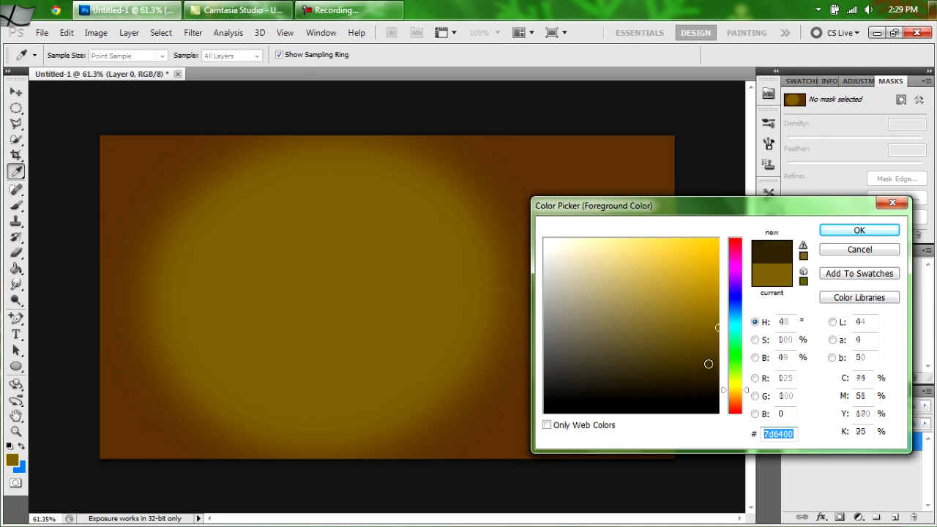
pyautogui.write('5')
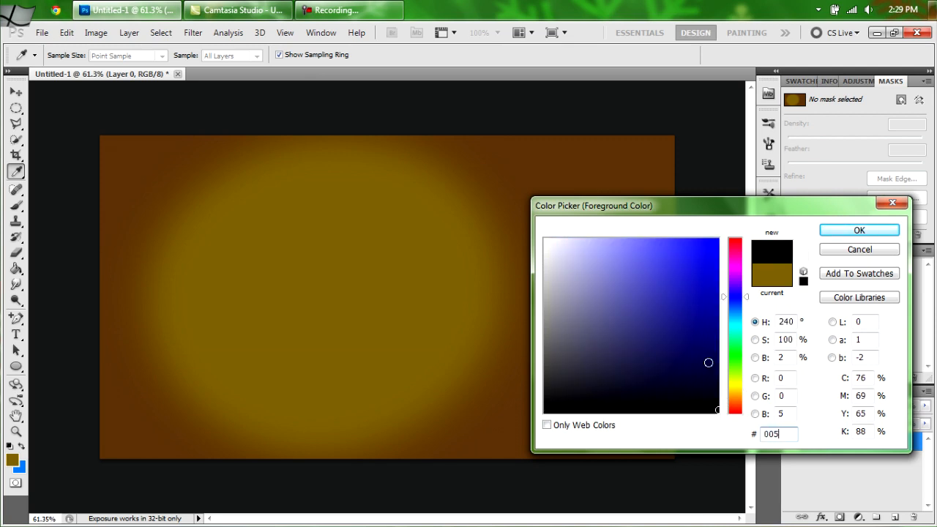
pyautogui.write('826')
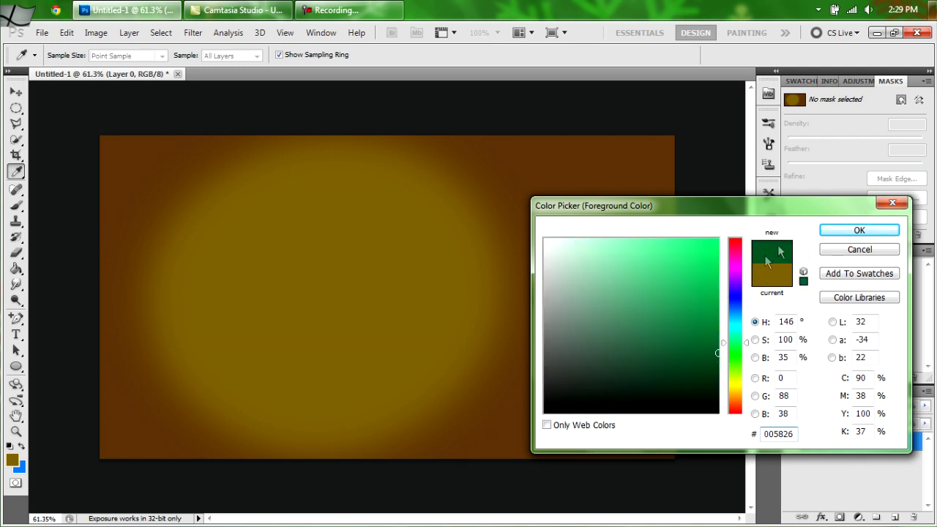
pyautogui.click(858, 230)
pyautogui.press('b')
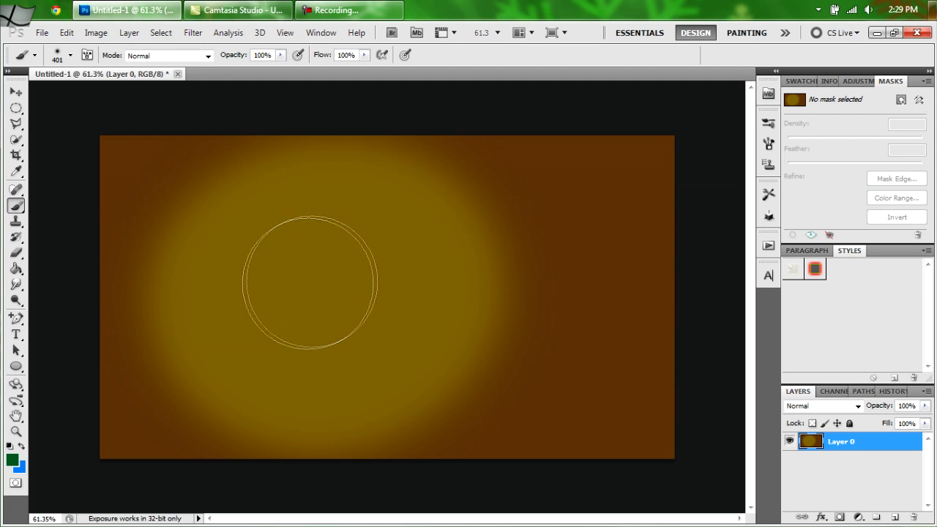
pyautogui.click(310, 286)
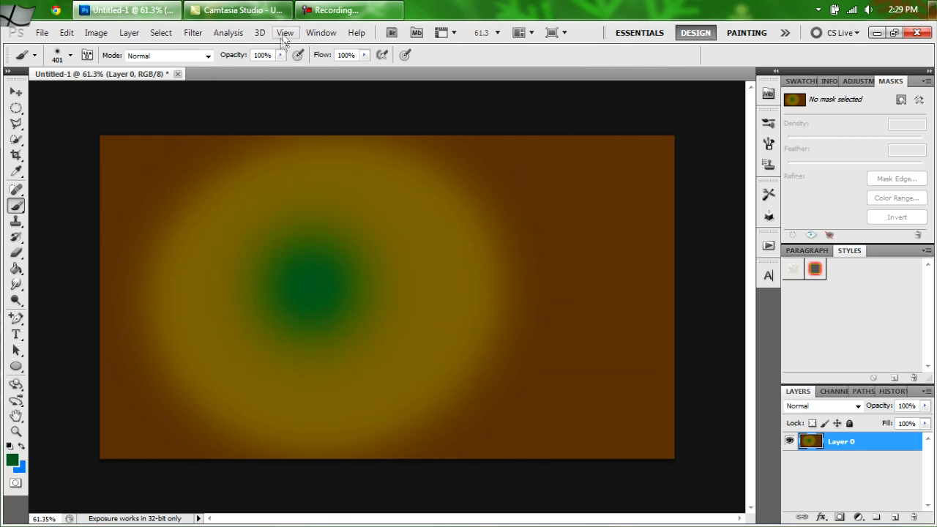
# - Apply a Gaussian Blur with a radius of 134.0 pixels to Layer 0
pyautogui.click(193, 34)
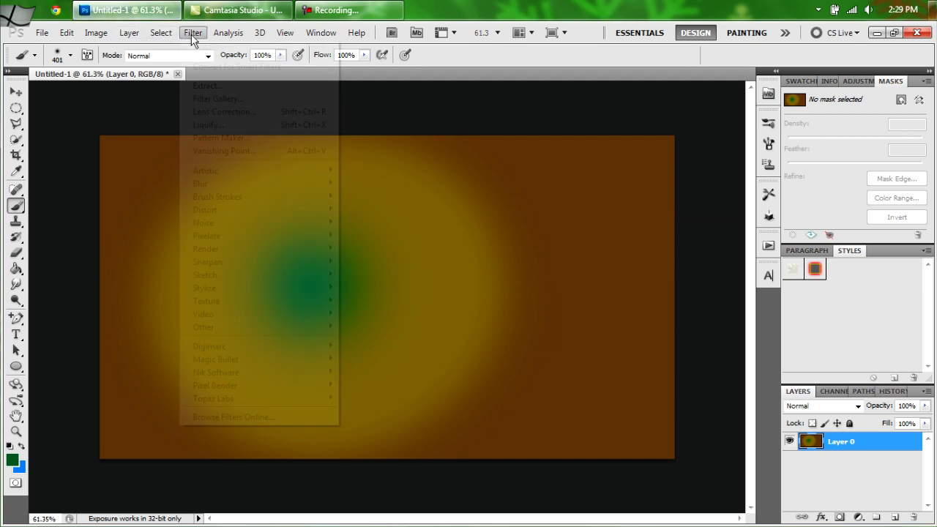
pyautogui.moveTo(186, 183)
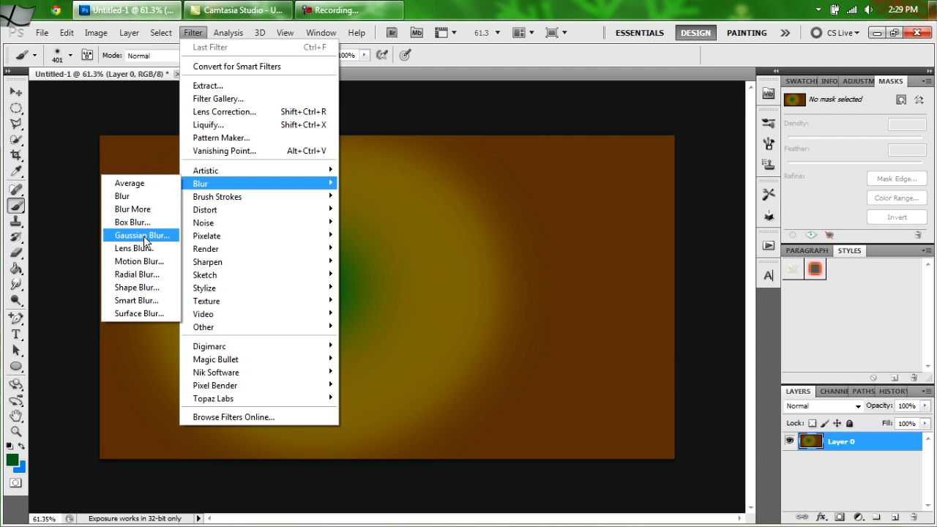
pyautogui.click(144, 236)
pyautogui.click(747, 300)
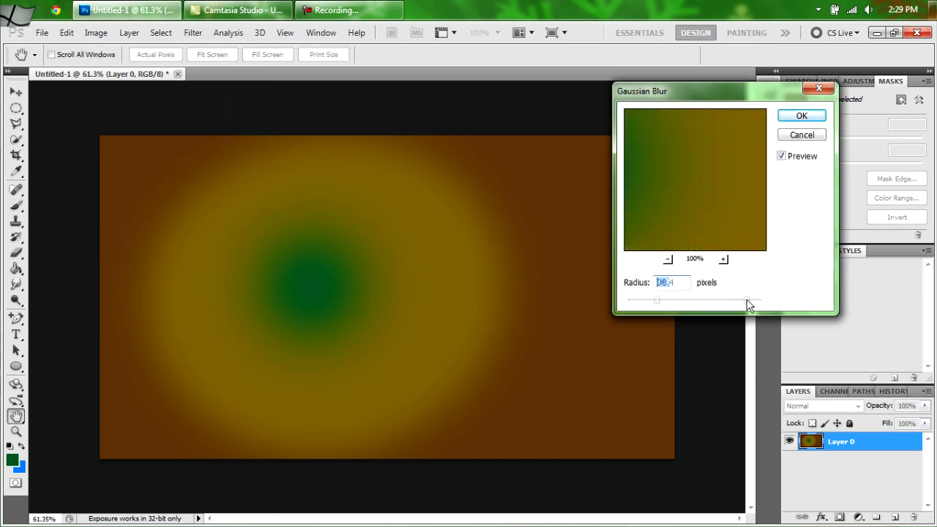
pyautogui.moveTo(747, 302); pyautogui.dragTo(754, 303)
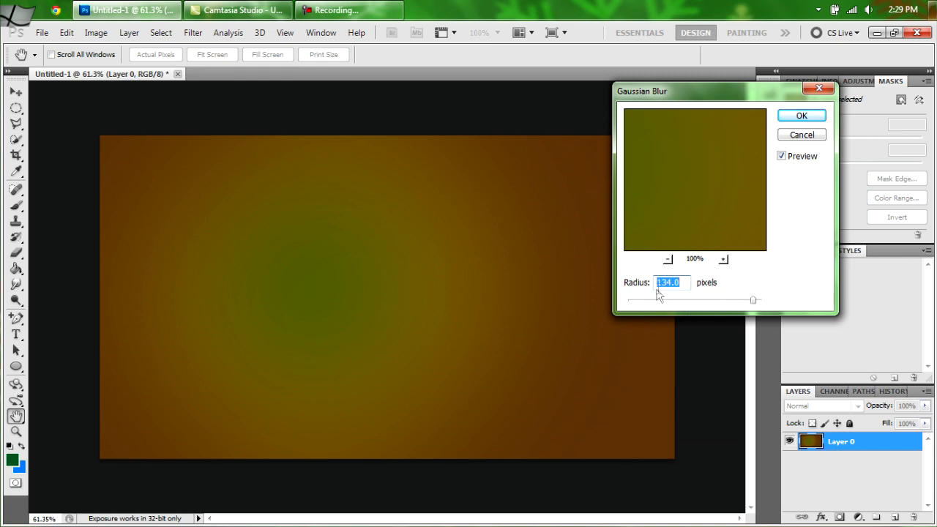
pyautogui.click(794, 116)
pyautogui.press('b')
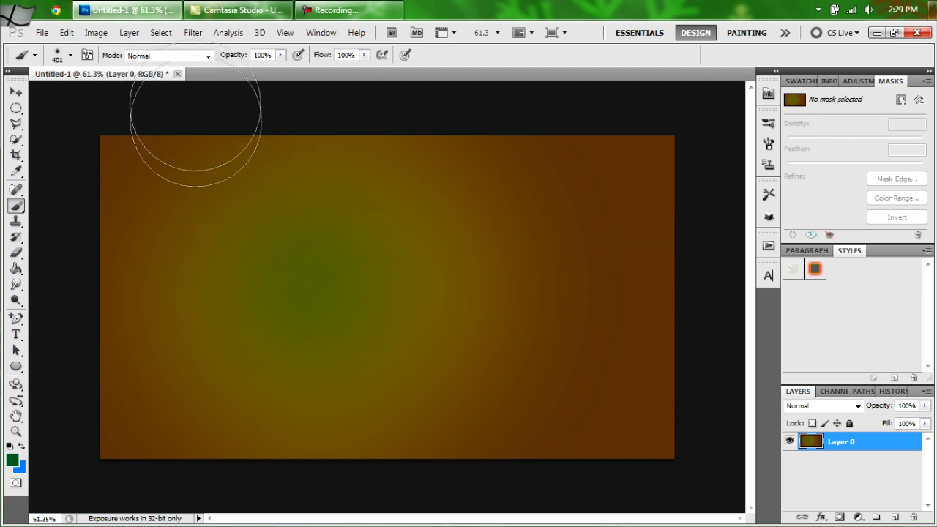
# - Place the texture 20.jpg and stretch it horizontally to 136.60% so it covers the full canvas width
pyautogui.click(44, 33)
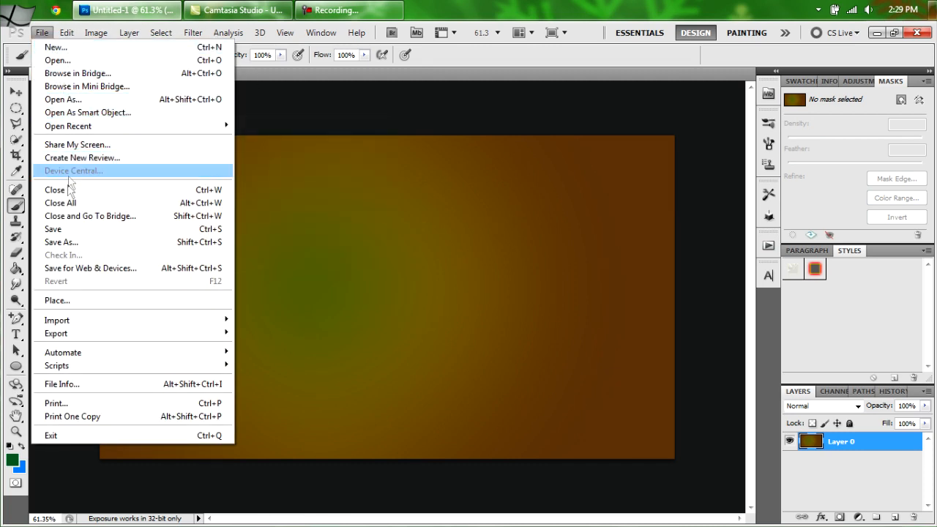
pyautogui.click(67, 300)
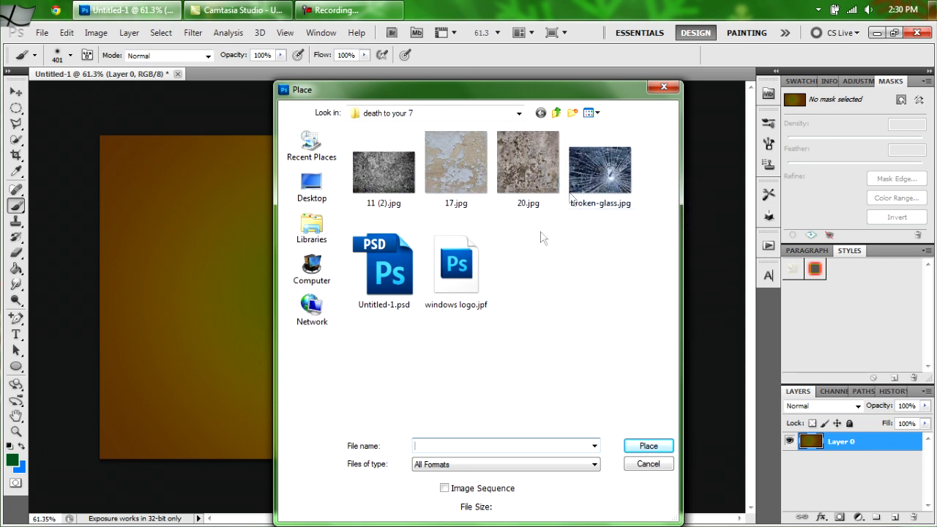
pyautogui.doubleClick(525, 151)
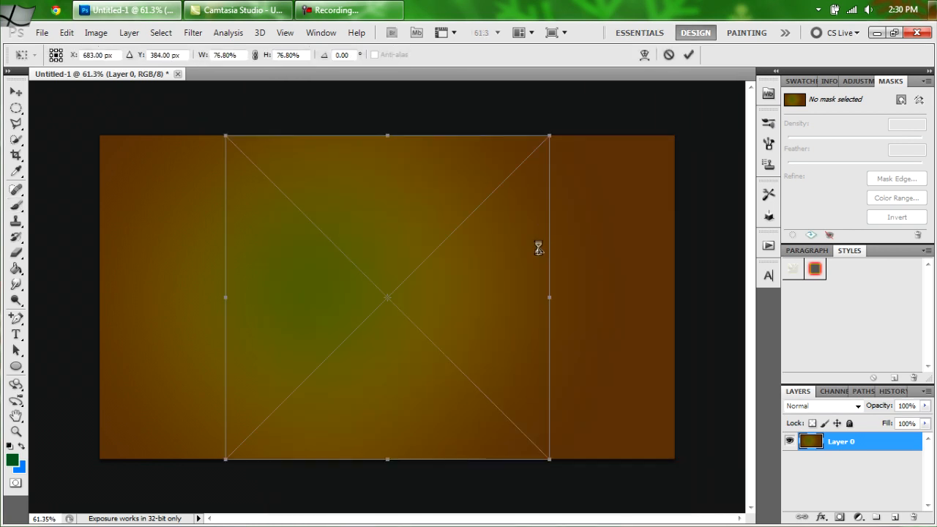
pyautogui.moveTo(552, 280); pyautogui.dragTo(675, 281)
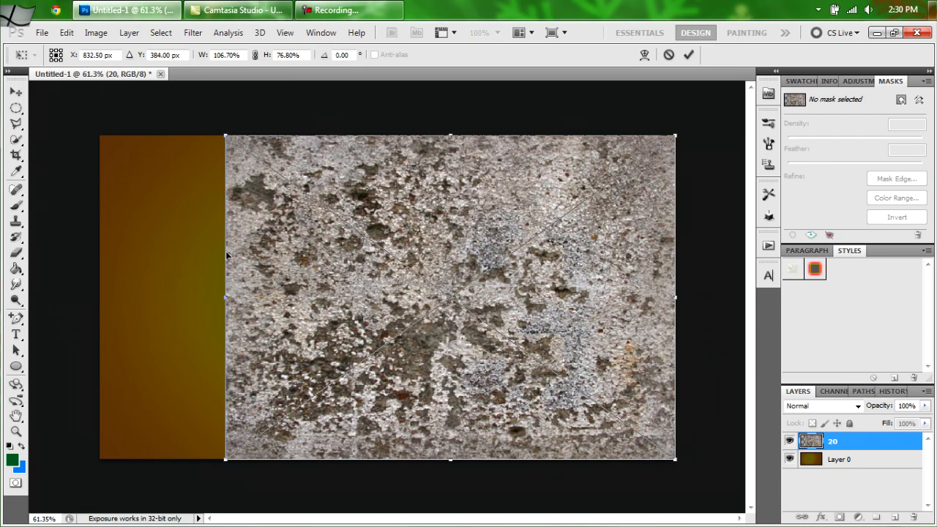
pyautogui.moveTo(225, 248); pyautogui.dragTo(100, 248)
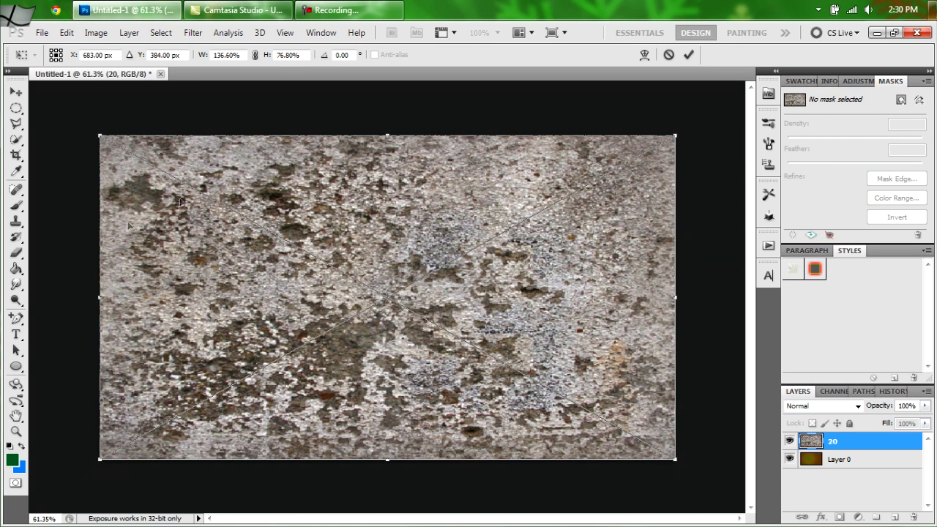
pyautogui.click(687, 56)
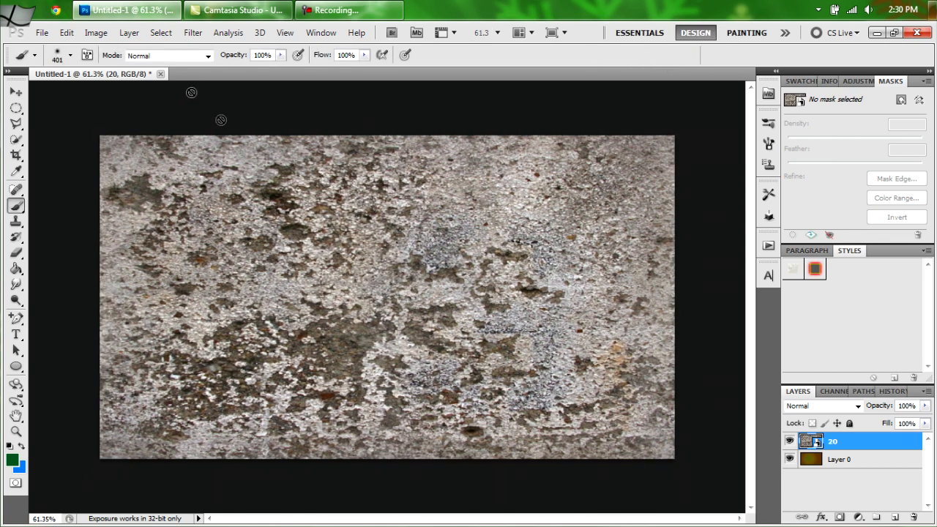
# - Apply a Gaussian Blur with a radius of 4 pixels to layer 20
pyautogui.click(192, 33)
pyautogui.moveTo(208, 187)
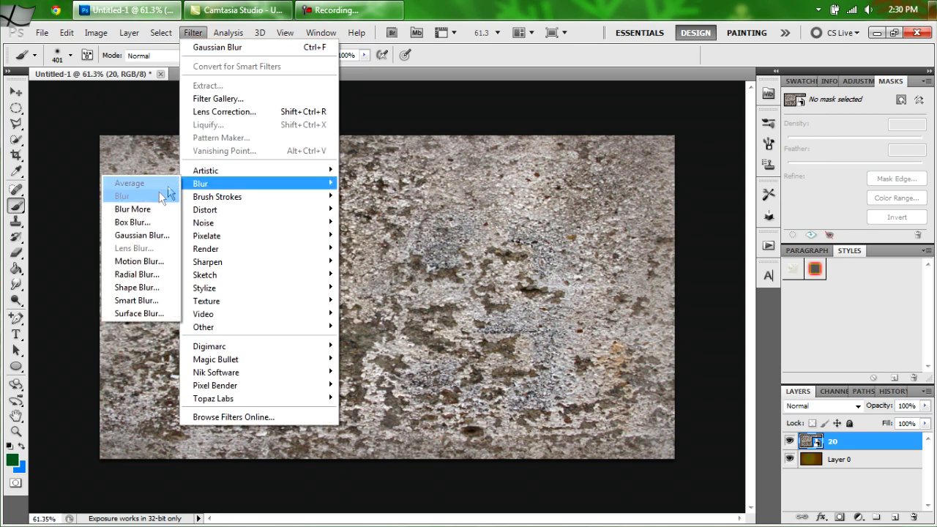
pyautogui.click(154, 235)
pyautogui.moveTo(667, 300); pyautogui.dragTo(655, 307)
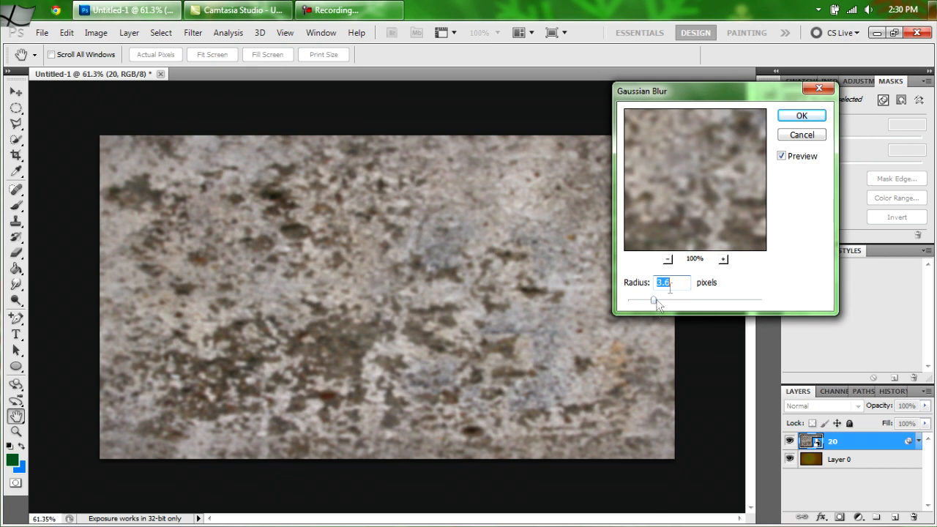
pyautogui.write('4')
pyautogui.click(799, 116)
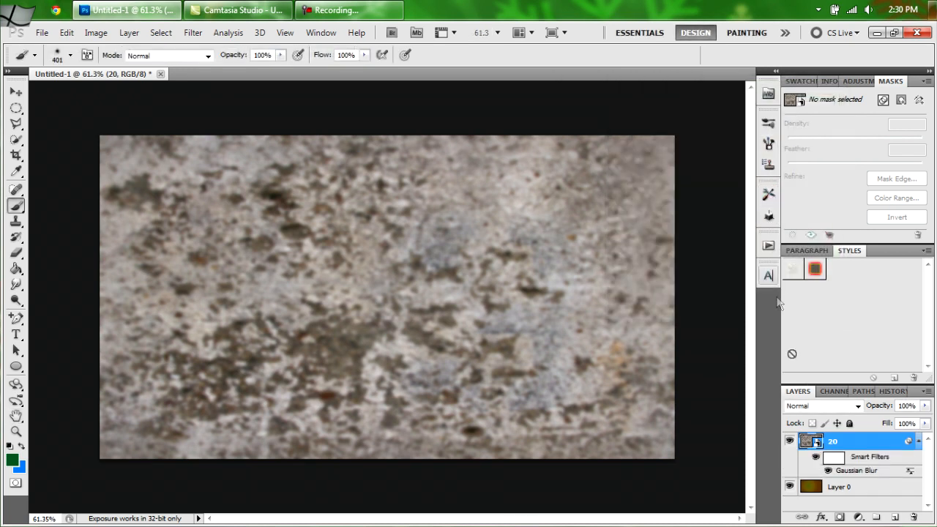
# - Set the blend mode of layer 20 to Overlay and collapse its smart filter list
pyautogui.click(858, 407)
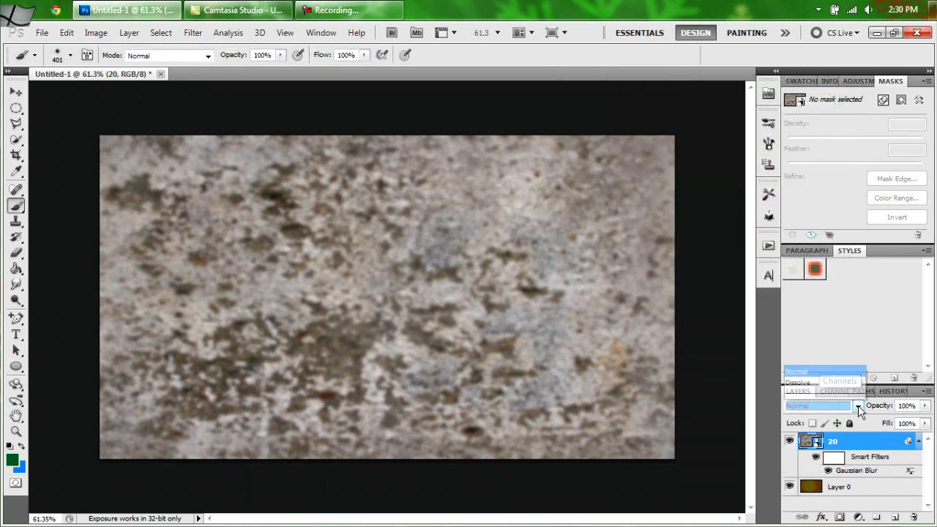
pyautogui.click(800, 218)
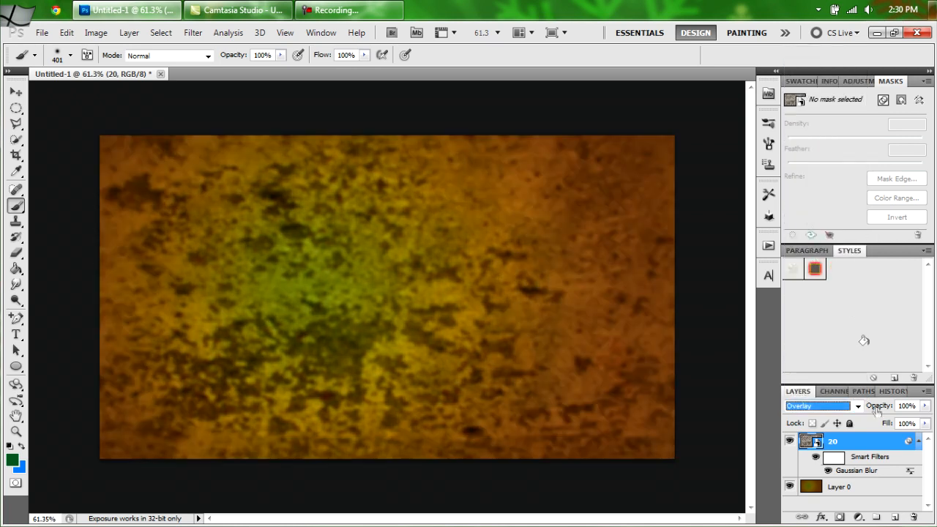
pyautogui.click(918, 444)
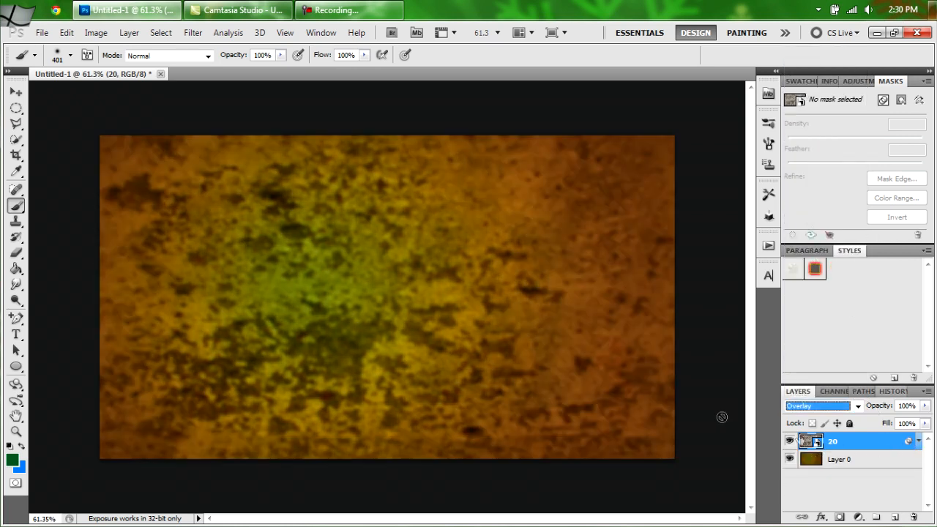
# - Place the peeling-paint texture 17.jpg and stretch it horizontally to 136.60% to fill the canvas width
pyautogui.click(42, 33)
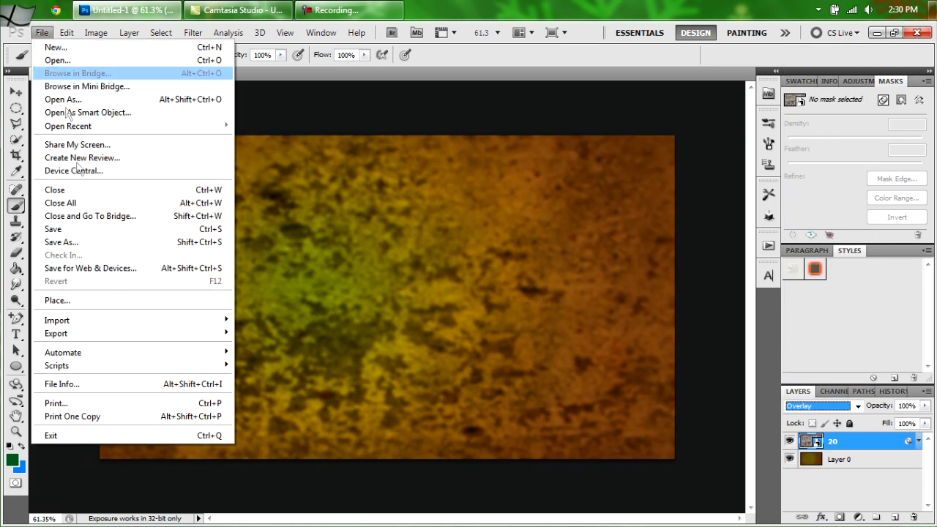
pyautogui.click(81, 298)
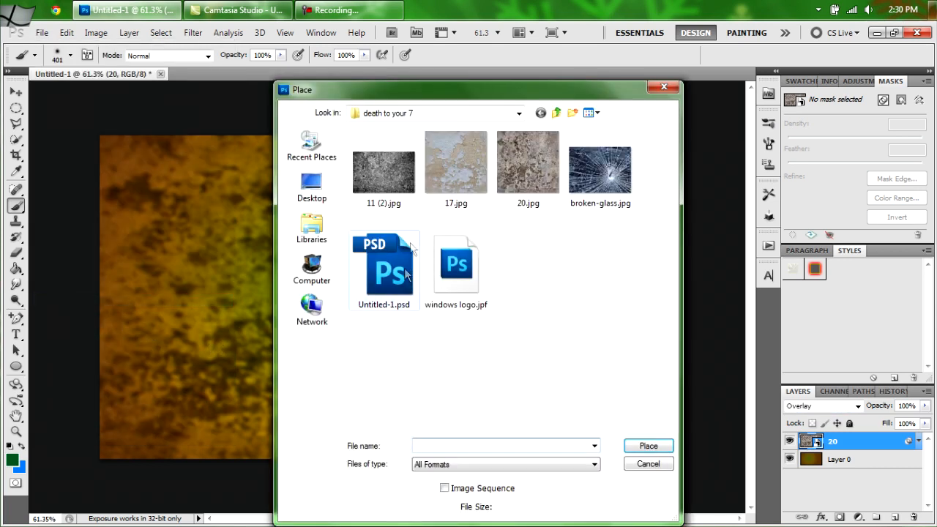
pyautogui.click(448, 152)
pyautogui.doubleClick(449, 153)
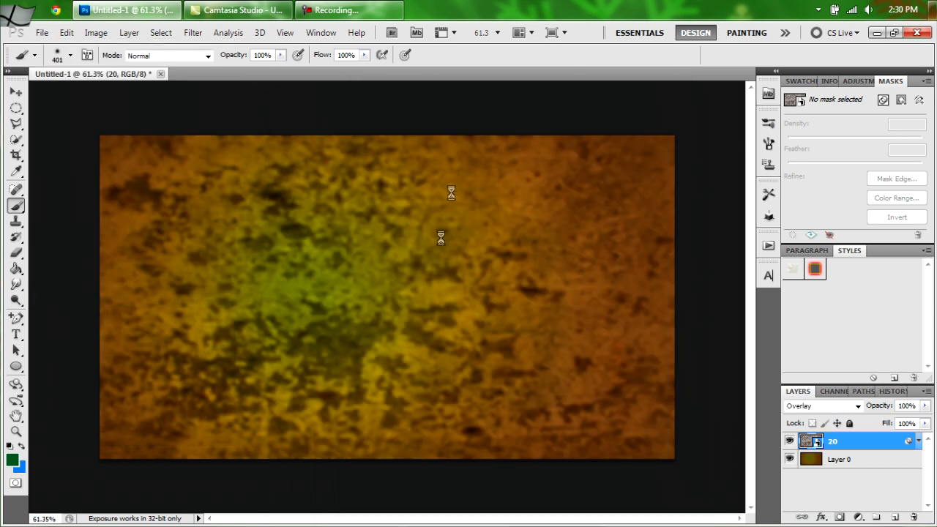
pyautogui.moveTo(550, 295); pyautogui.dragTo(671, 295)
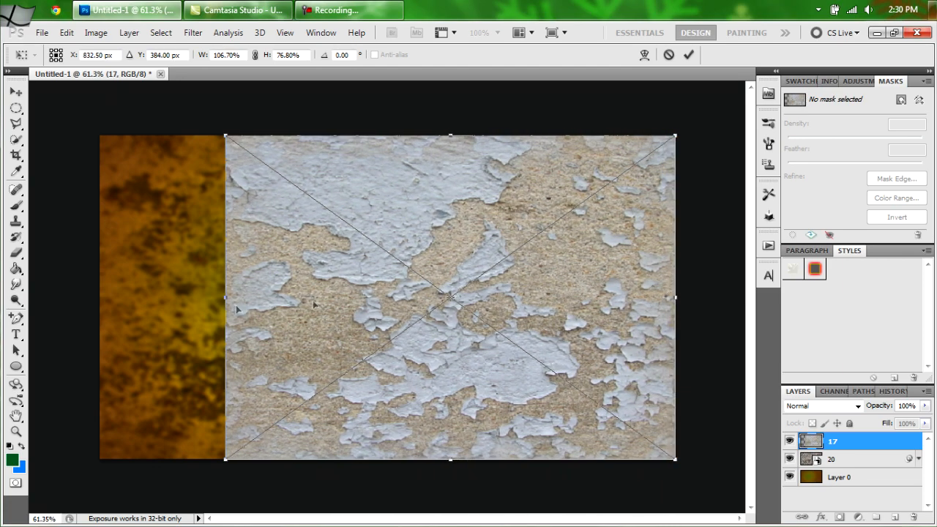
pyautogui.moveTo(225, 296); pyautogui.dragTo(100, 295)
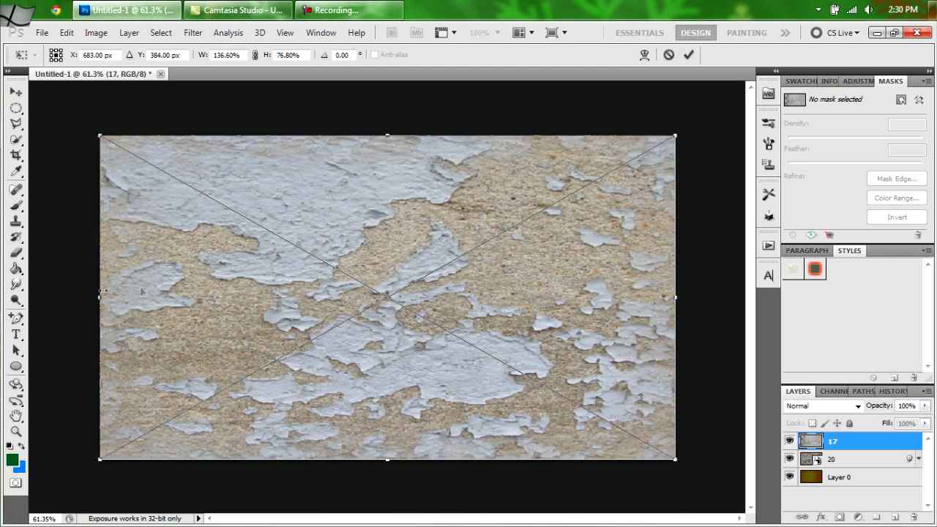
pyautogui.click(688, 55)
pyautogui.press('b')
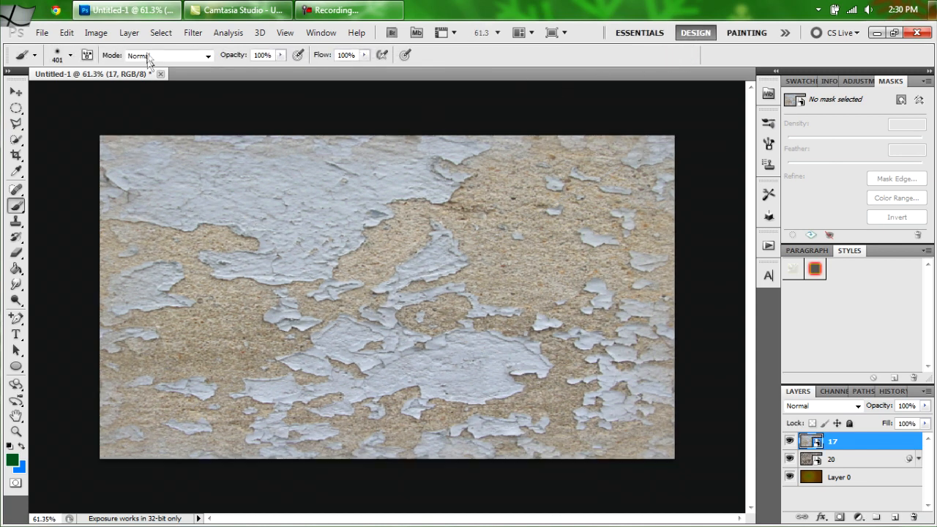
# - Apply a Gaussian Blur with a radius of 2 pixels to layer 17 and set its blend mode to Overlay
pyautogui.click(192, 33)
pyautogui.moveTo(202, 184)
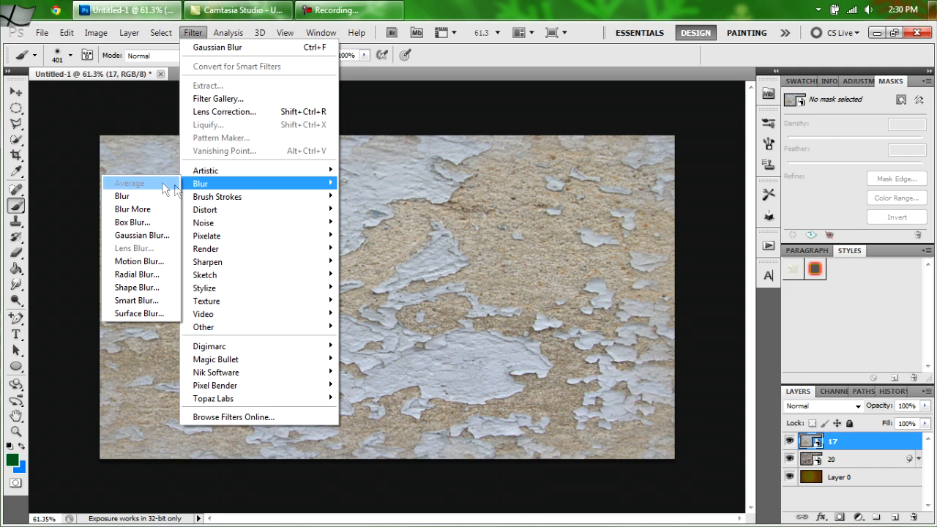
pyautogui.click(157, 234)
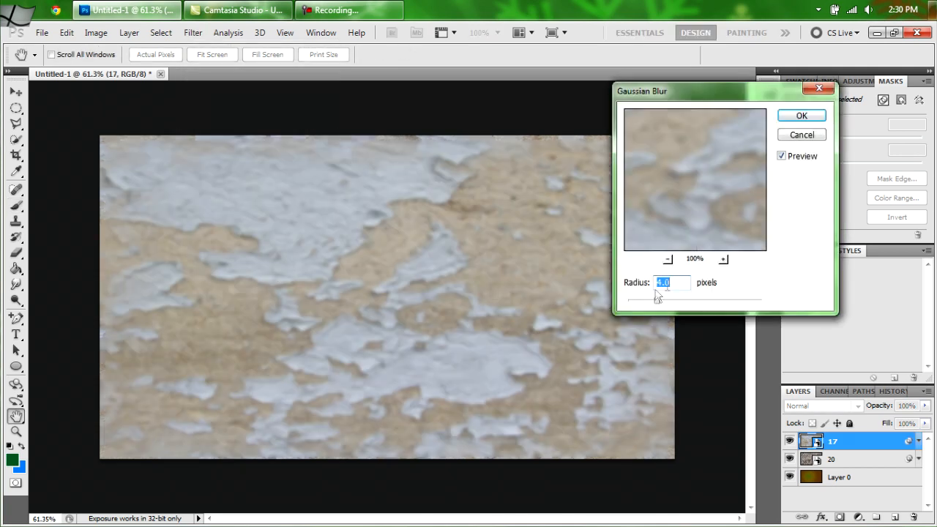
pyautogui.write('2')
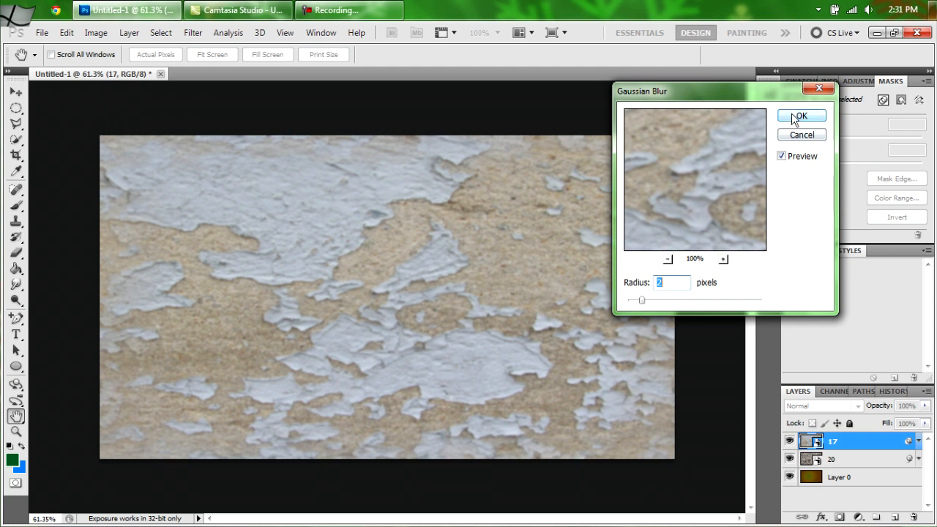
pyautogui.click(801, 115)
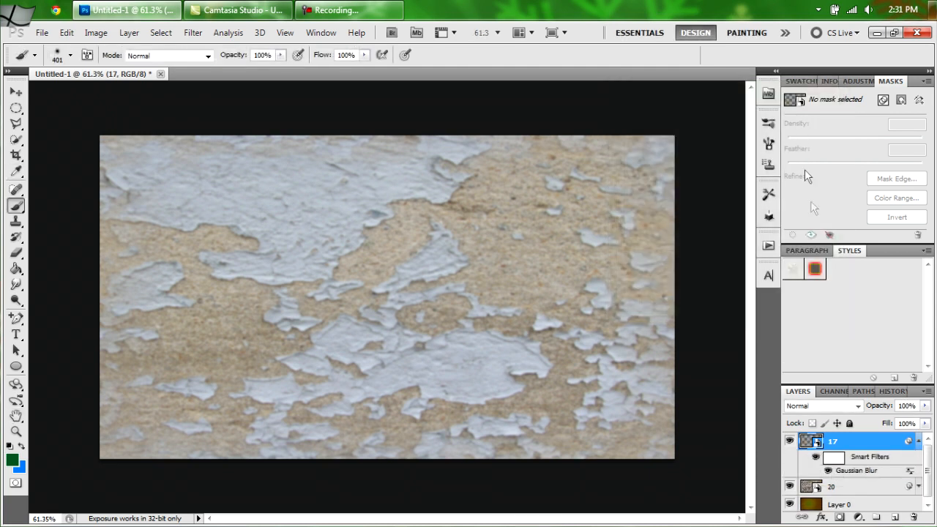
pyautogui.click(858, 406)
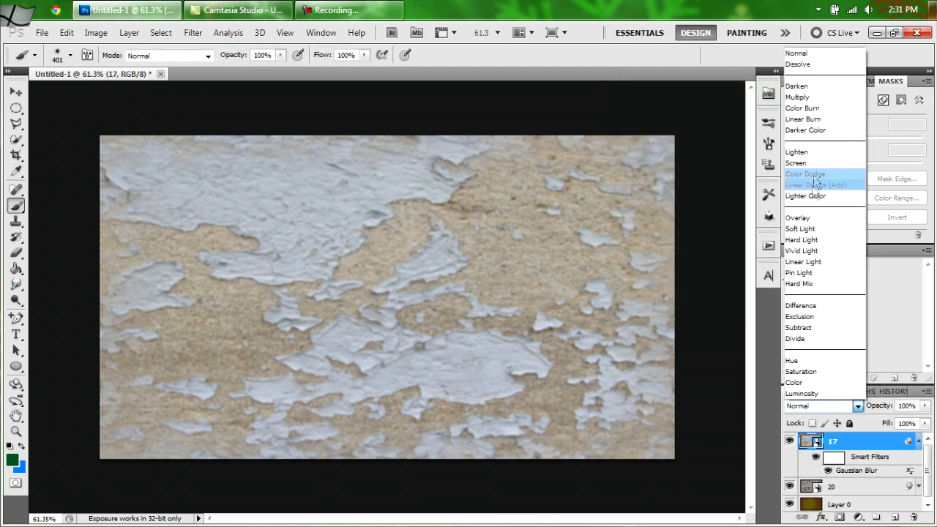
pyautogui.click(801, 218)
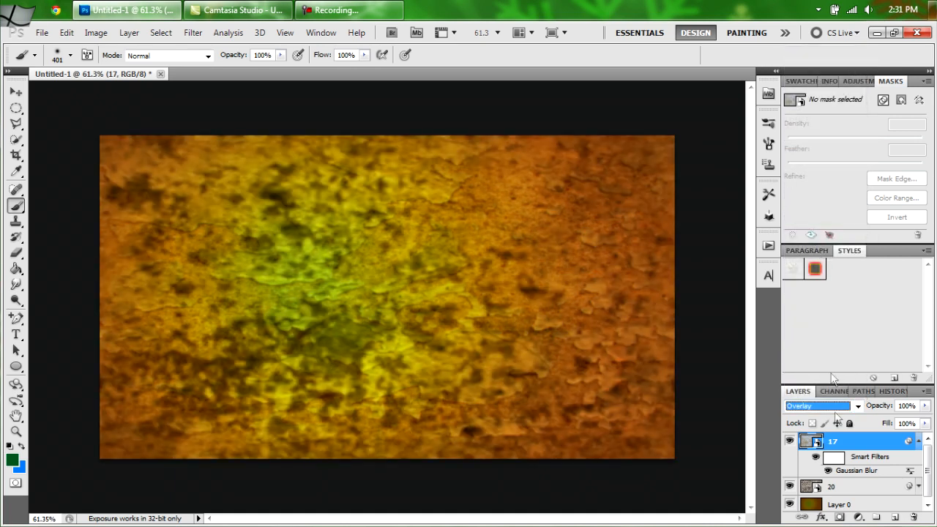
# - Add a layer mask to layer 17 and fill it with a black-to-white radial gradient that hides the texture around the green area
pyautogui.click(840, 516)
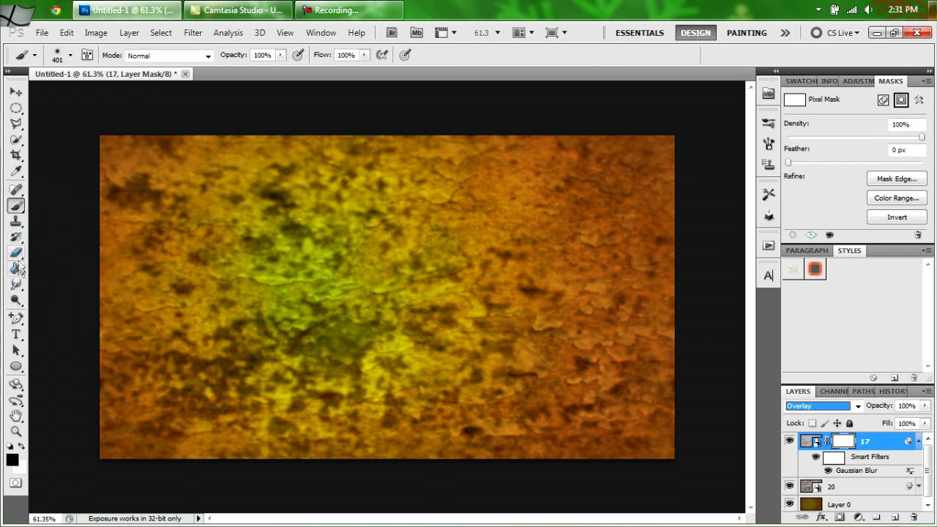
pyautogui.click(16, 269)
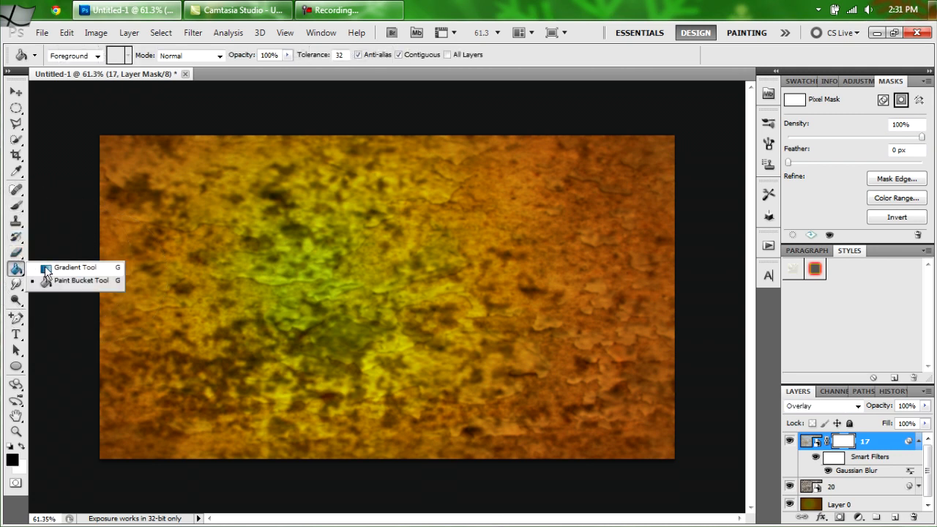
pyautogui.click(45, 268)
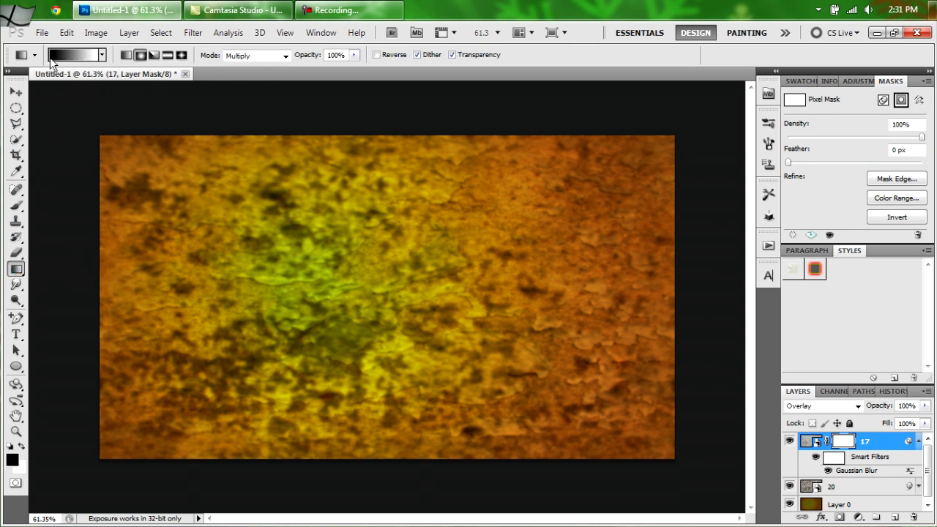
pyautogui.click(139, 56)
pyautogui.moveTo(501, 207); pyautogui.dragTo(616, 180)
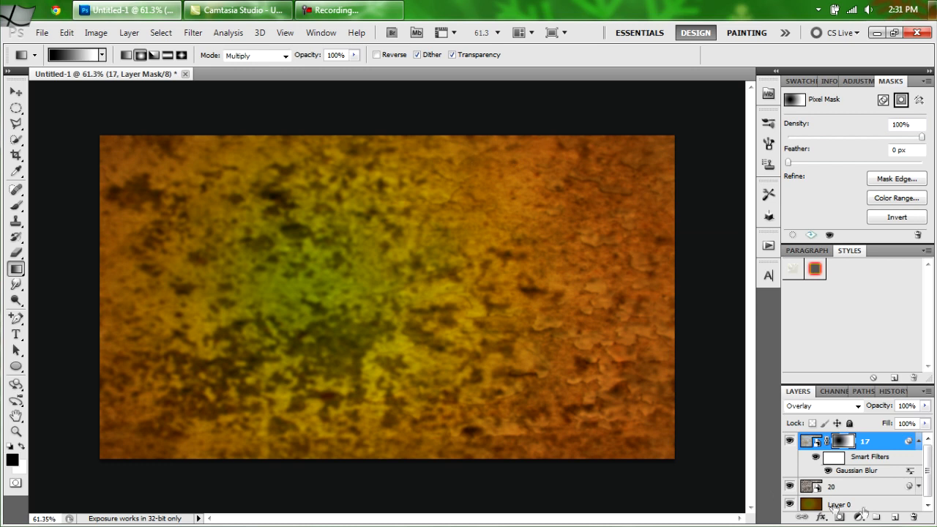
pyautogui.click(789, 486)
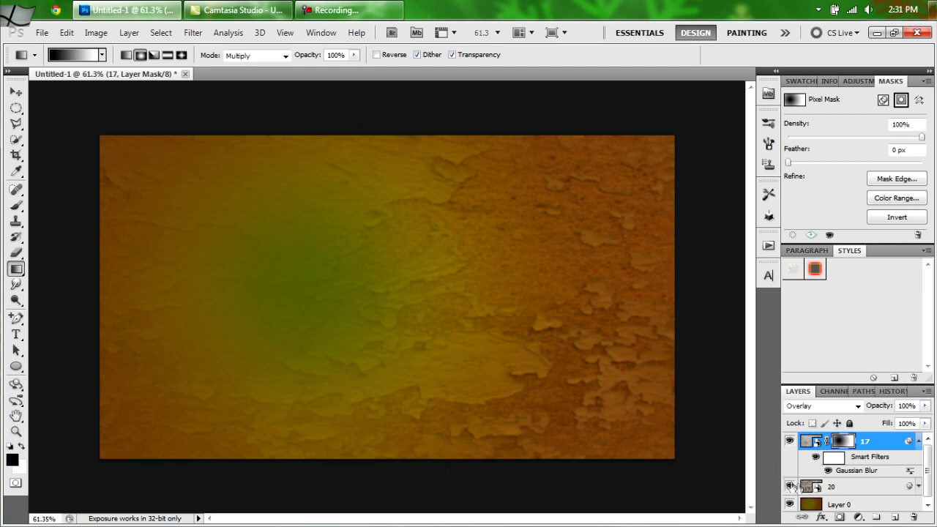
pyautogui.click(790, 486)
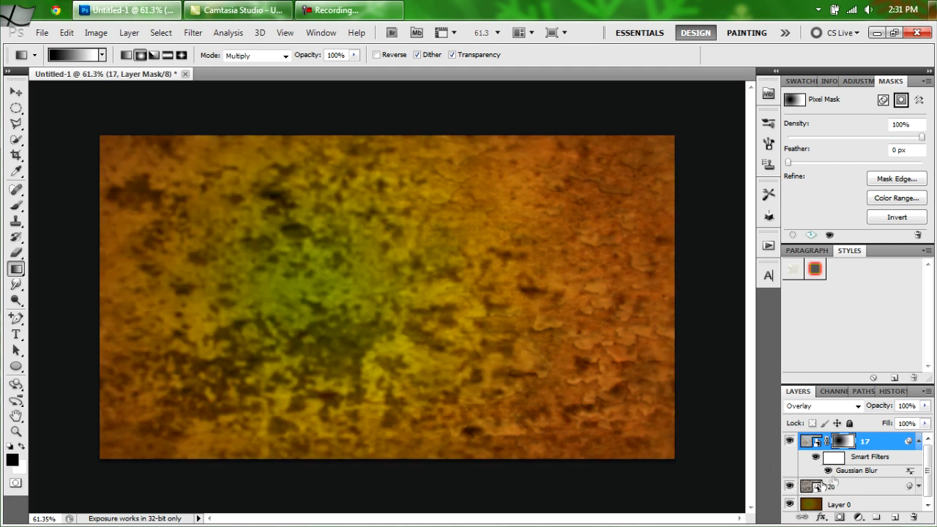
# - Place the speckled texture 11 (2) and stretch it to 130.30% width and 109.89% height to cover the whole canvas
pyautogui.click(42, 34)
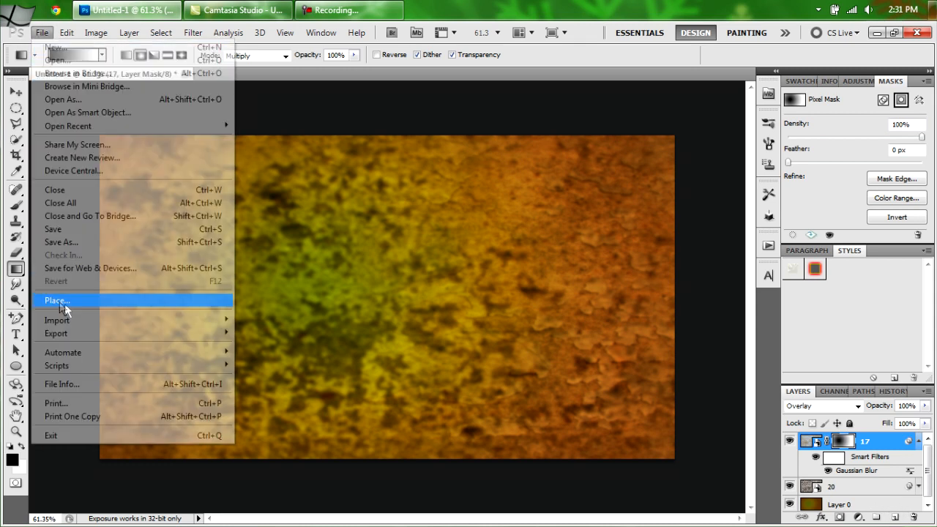
pyautogui.click(57, 301)
pyautogui.doubleClick(373, 172)
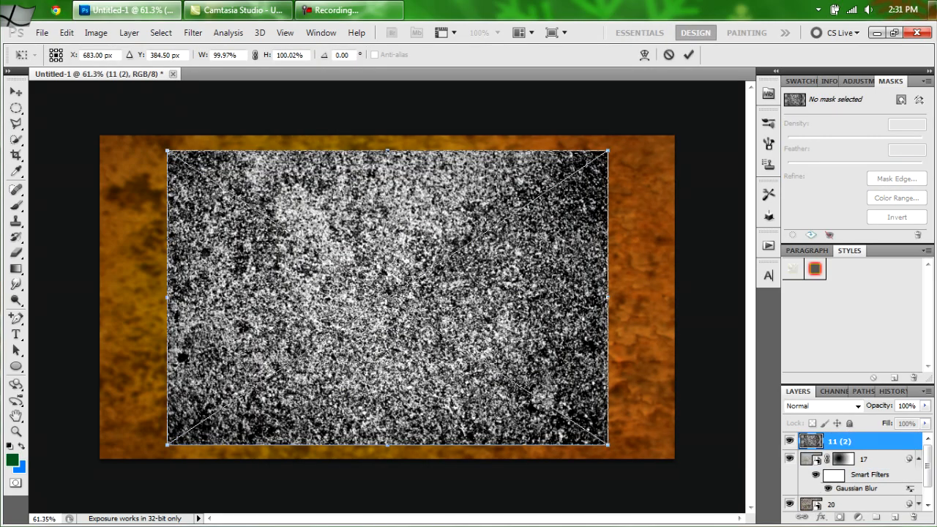
pyautogui.moveTo(398, 239); pyautogui.dragTo(331, 223)
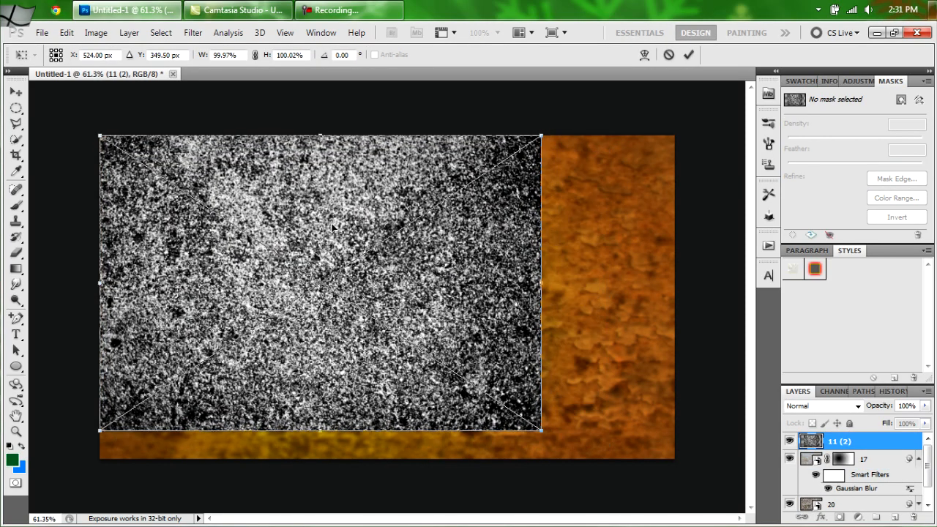
pyautogui.moveTo(541, 430); pyautogui.dragTo(675, 455)
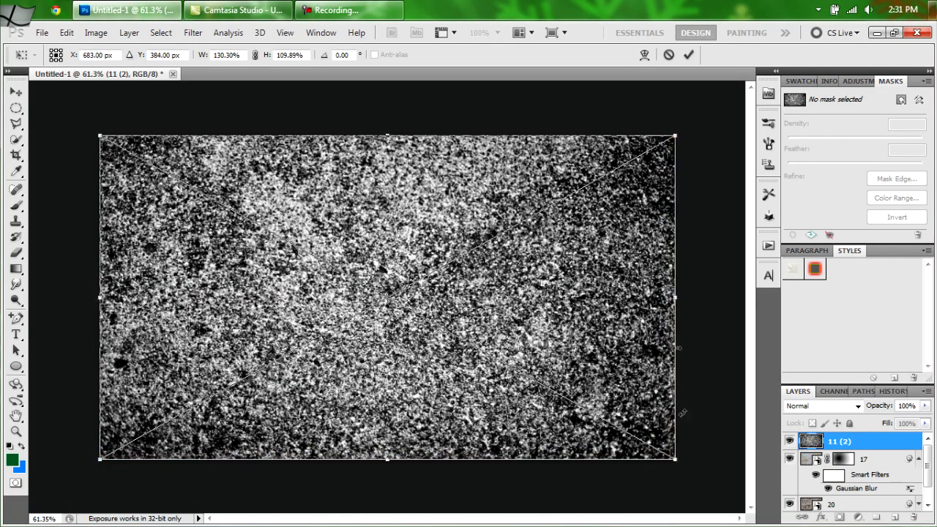
pyautogui.click(688, 54)
pyautogui.press('g')
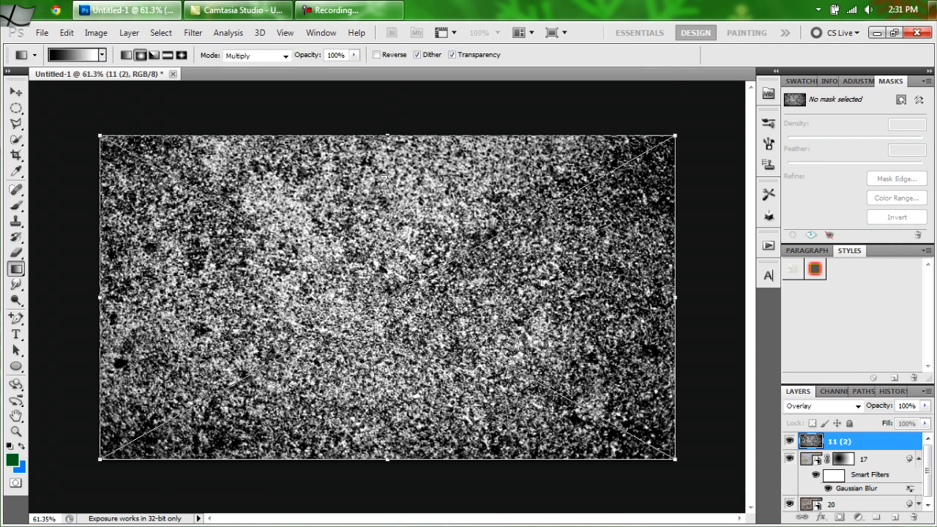
# - Apply a Motion Blur with an angle of -62° and a distance of 209 pixels to layer 11 (2)
pyautogui.click(194, 35)
pyautogui.moveTo(201, 185)
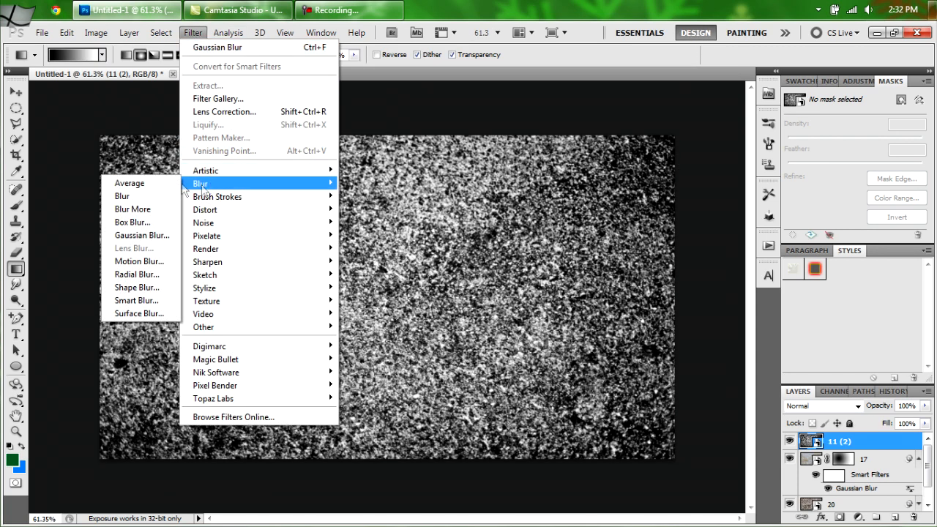
pyautogui.click(148, 261)
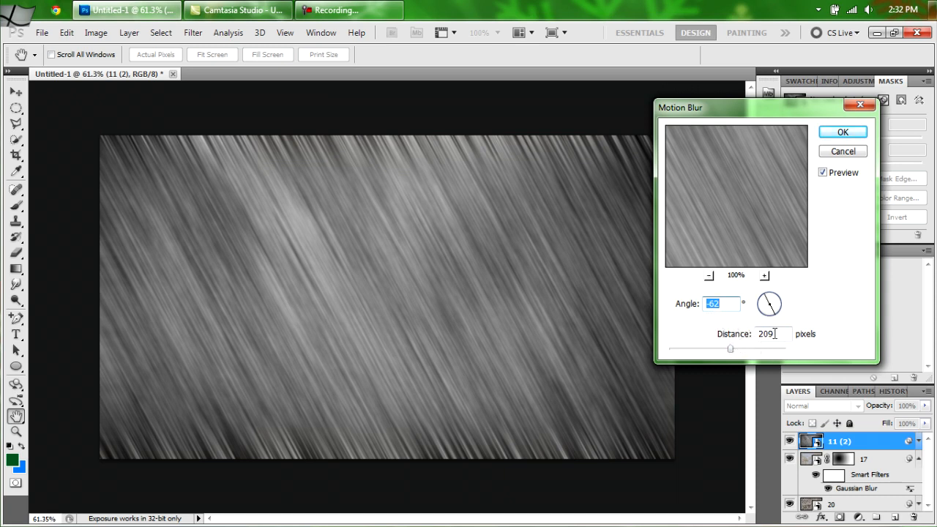
pyautogui.click(841, 132)
pyautogui.press('g')
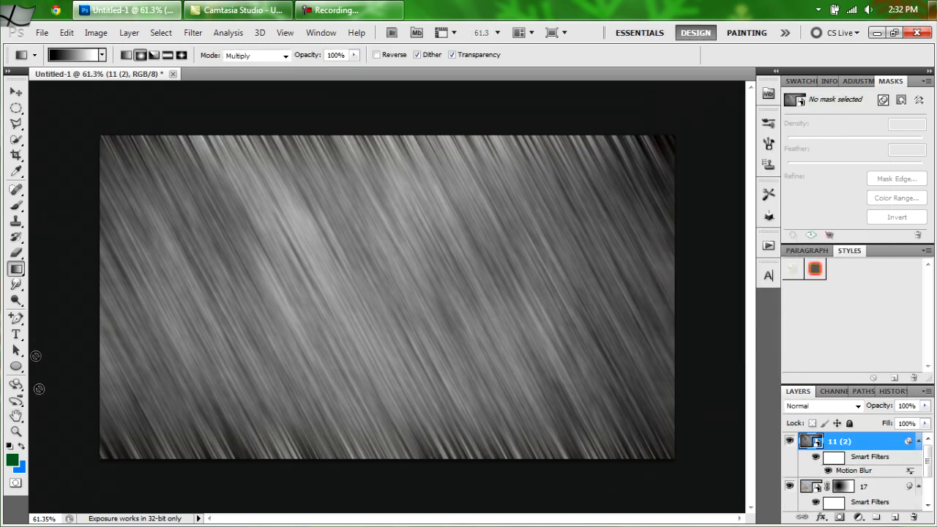
# - Set the blend mode of layer 11 (2) to Color Dodge and its opacity to 80%
pyautogui.click(858, 406)
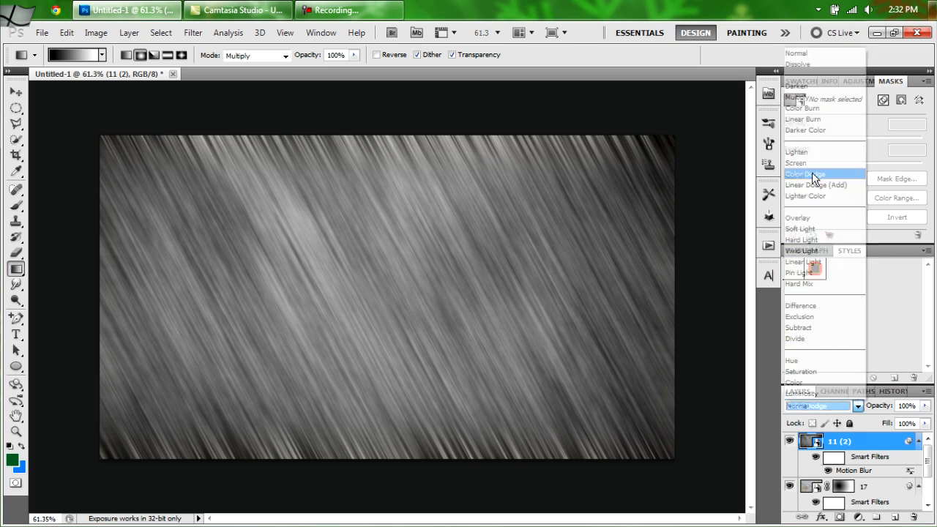
pyautogui.click(812, 175)
pyautogui.click(925, 406)
pyautogui.moveTo(919, 421); pyautogui.dragTo(908, 426)
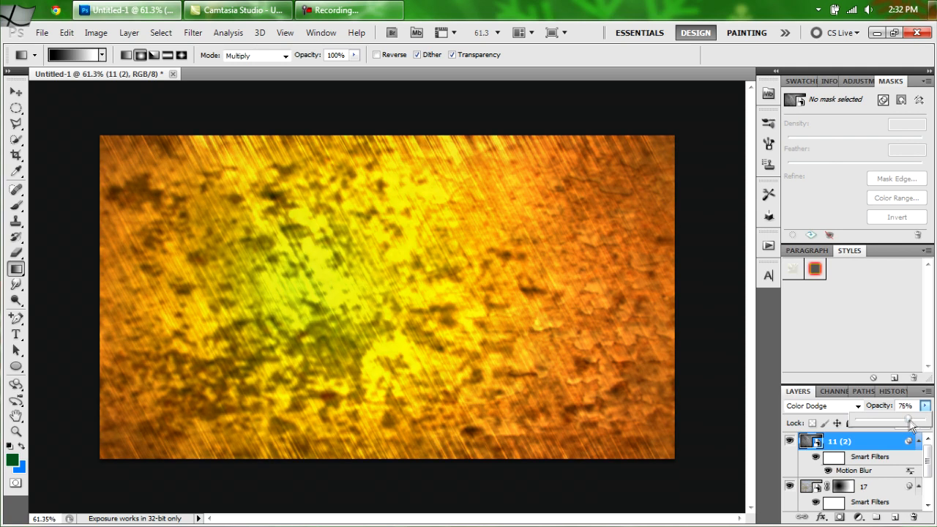
pyautogui.click(924, 405)
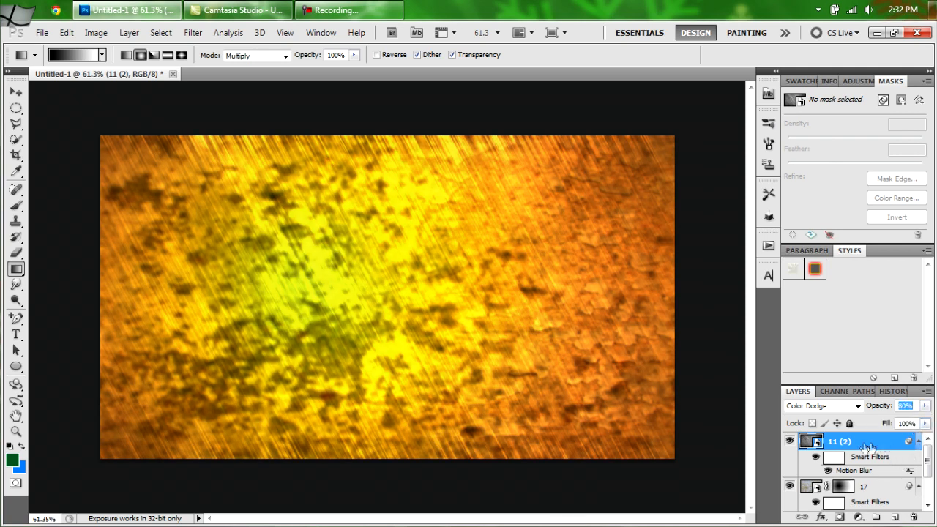
# - Add a layer mask to layer 11 (2) and render Clouds into the mask
pyautogui.click(840, 517)
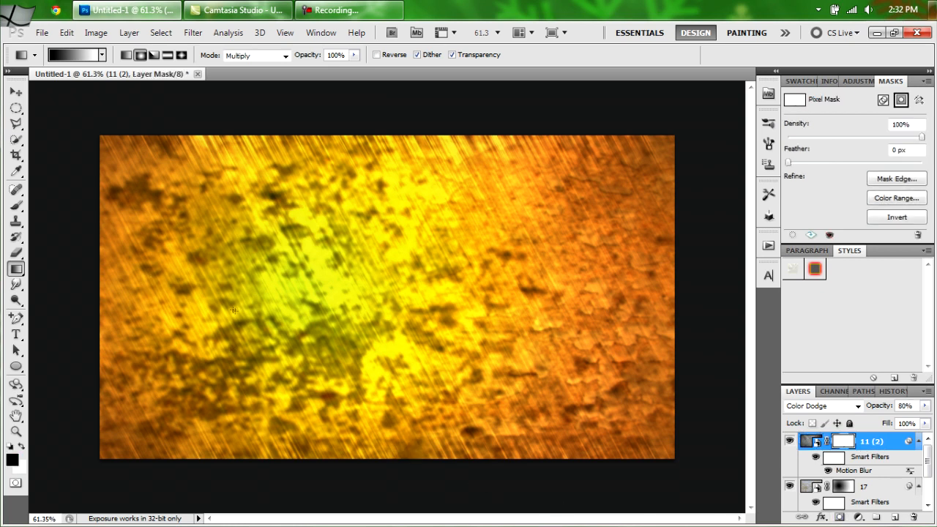
pyautogui.click(193, 33)
pyautogui.moveTo(209, 252)
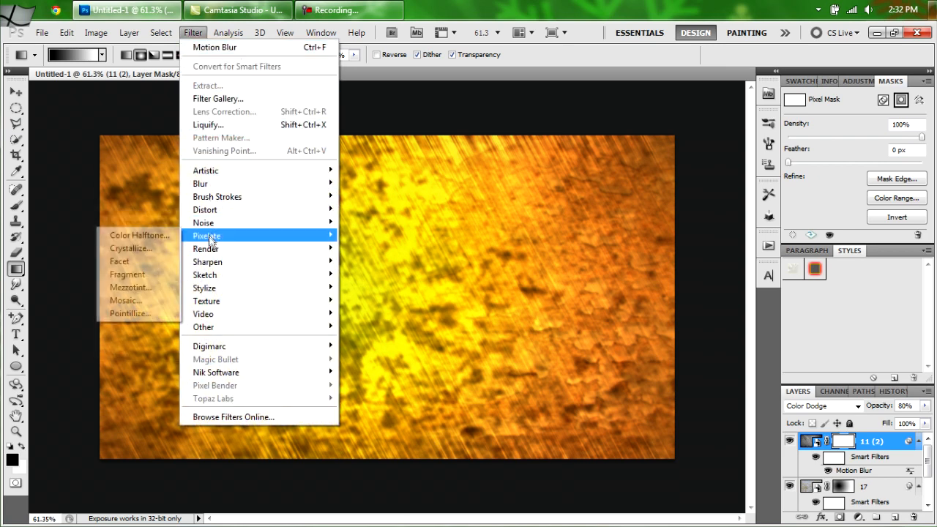
pyautogui.click(128, 248)
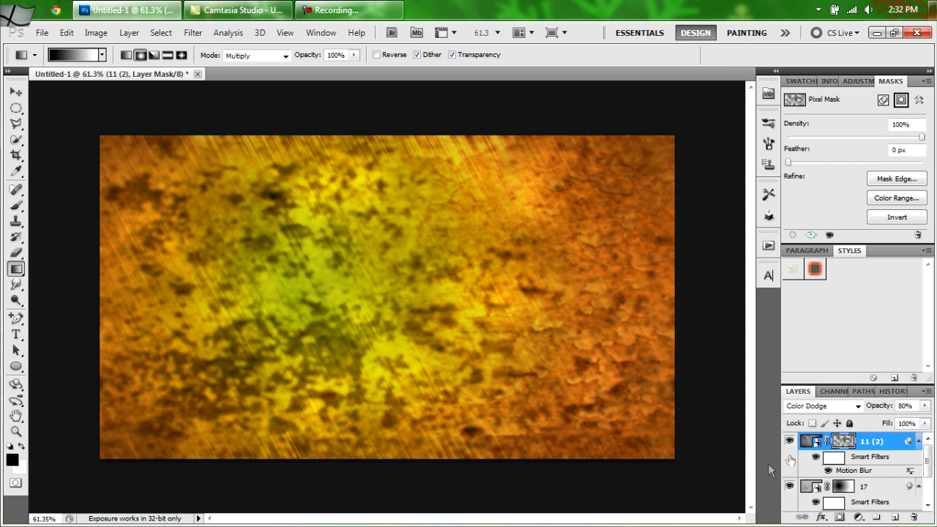
# - Create a new layer above layer 11 (2) and fill it with black using the default colours
pyautogui.click(894, 518)
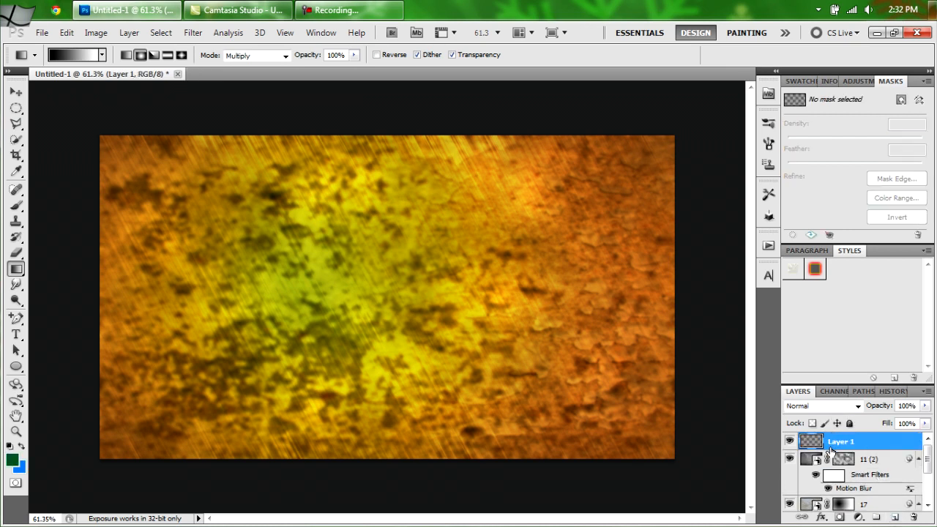
pyautogui.press('d')
pyautogui.hotkey('alt', 'BackSpace')
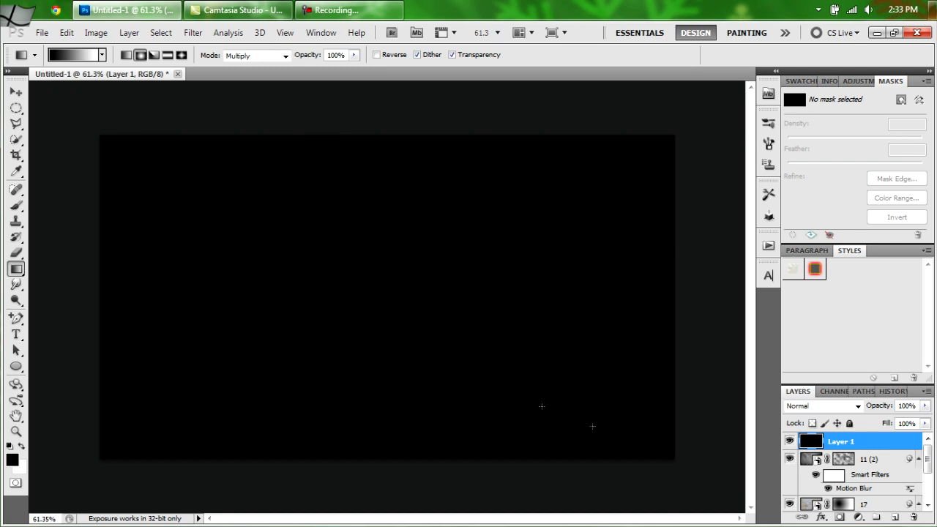
# - Mask the black layer with a black-to-white radial gradient running from the green area to the canvas's upper-right corner, and set its opacity to 90%
pyautogui.click(839, 517)
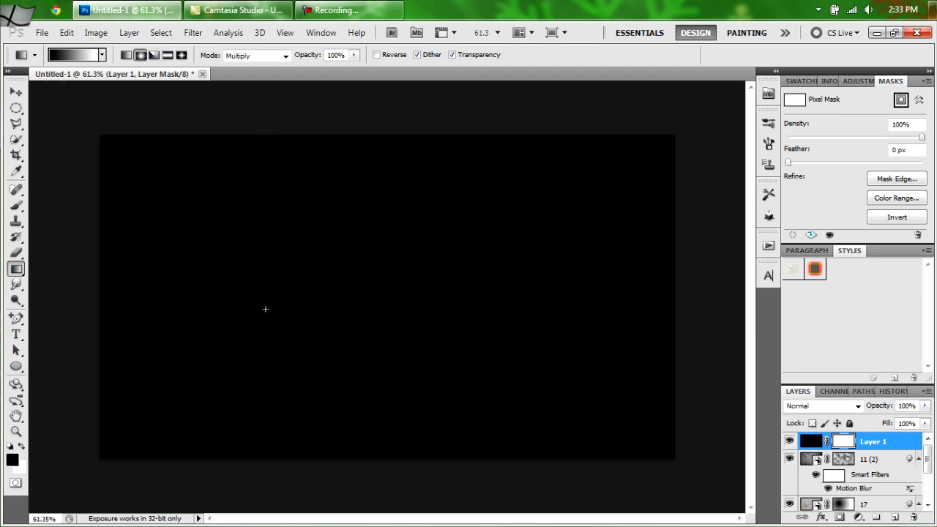
pyautogui.moveTo(231, 280); pyautogui.dragTo(675, 139)
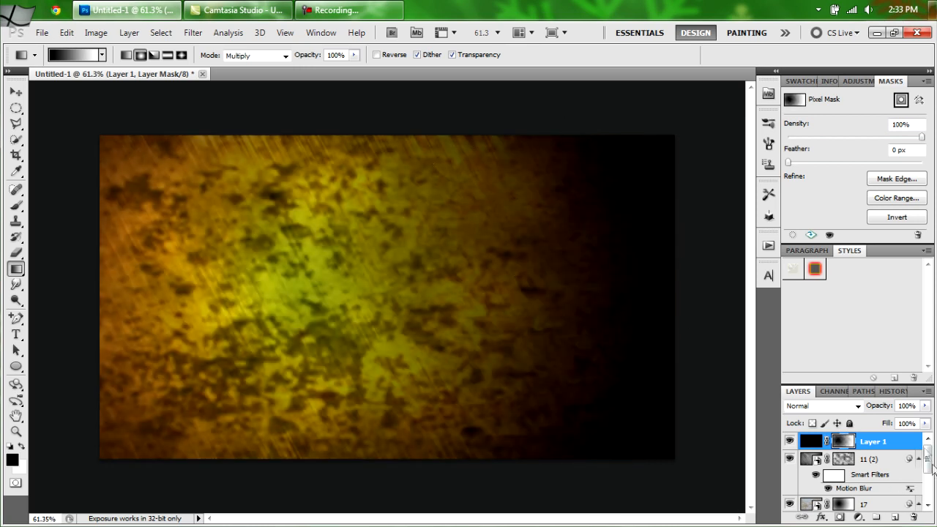
pyautogui.click(910, 406)
pyautogui.write('90')
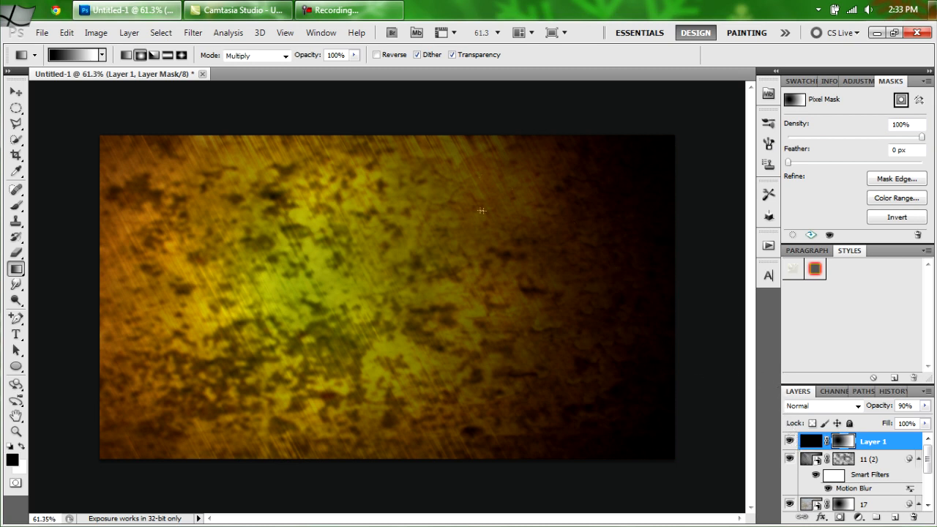
# - Brush black over the centre-left area of the black layer's mask to reveal more of the bright texture beneath
pyautogui.click(15, 205)
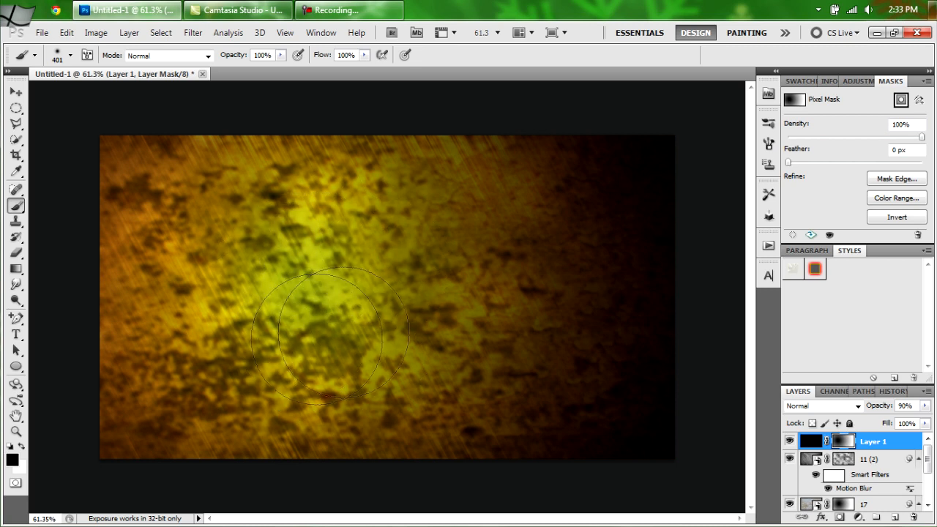
pyautogui.moveTo(329, 333)
pyautogui.mouseDown()
pyautogui.moveTo(341, 243)
pyautogui.moveTo(322, 244)
pyautogui.moveTo(328, 298)
pyautogui.mouseUp()
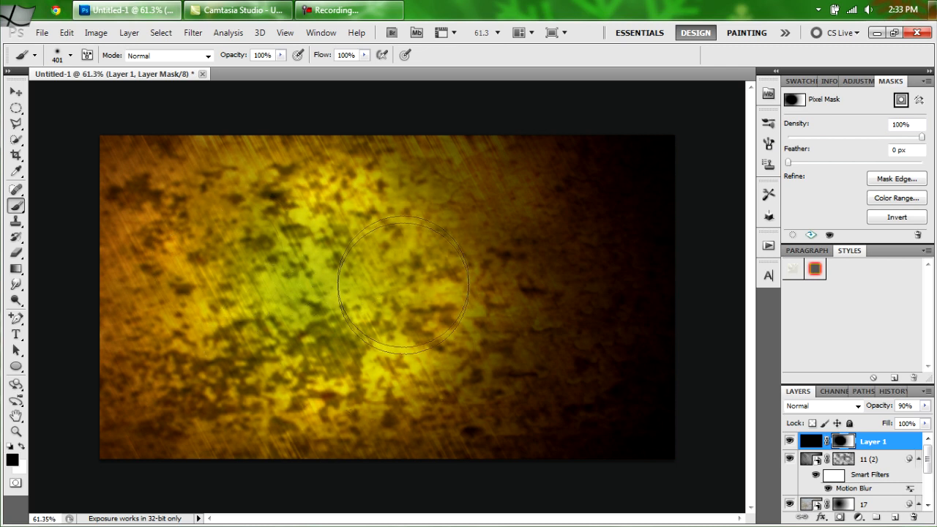
pyautogui.moveTo(350, 224)
pyautogui.mouseDown()
pyautogui.moveTo(404, 256)
pyautogui.moveTo(350, 312)
pyautogui.mouseUp()
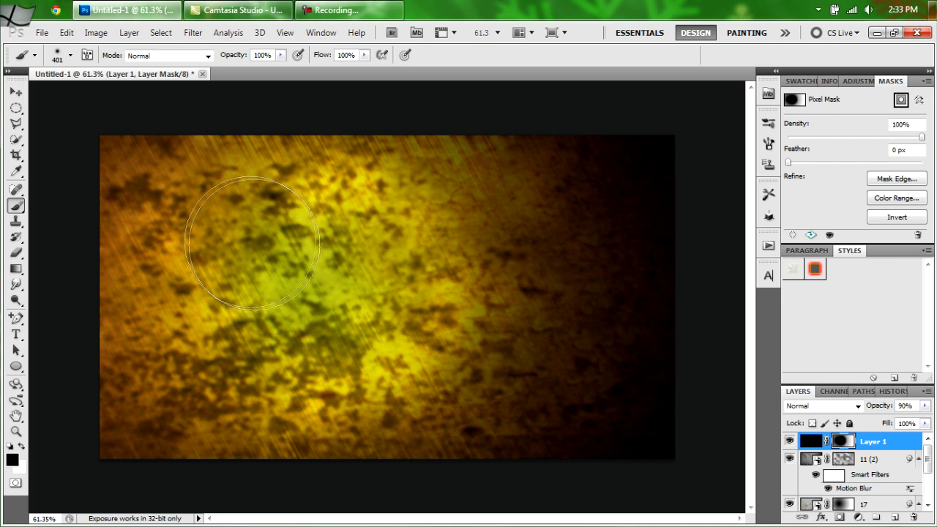
pyautogui.moveTo(354, 362)
pyautogui.mouseDown()
pyautogui.moveTo(414, 338)
pyautogui.moveTo(378, 261)
pyautogui.mouseUp()
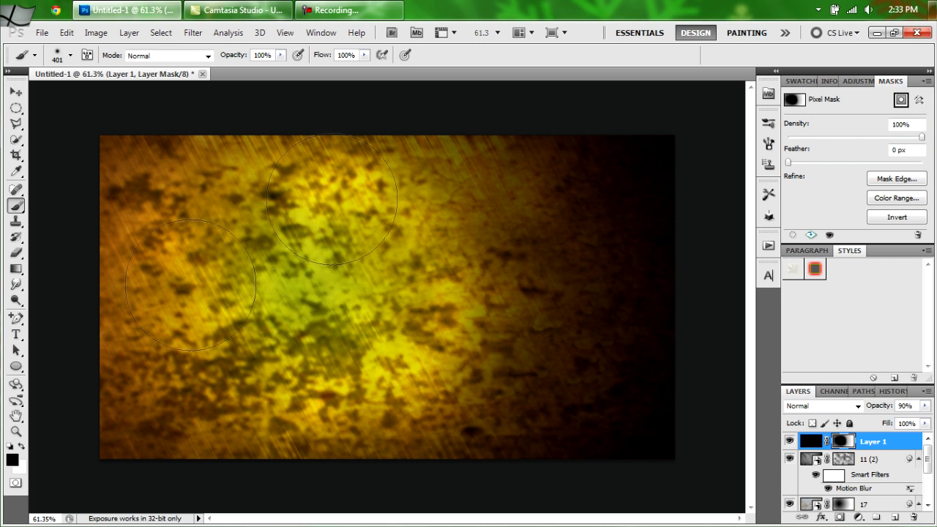
# - Group all layers from the black vignette layer down to Layer 0 and name the group "bg"
pyautogui.click(580, 269)
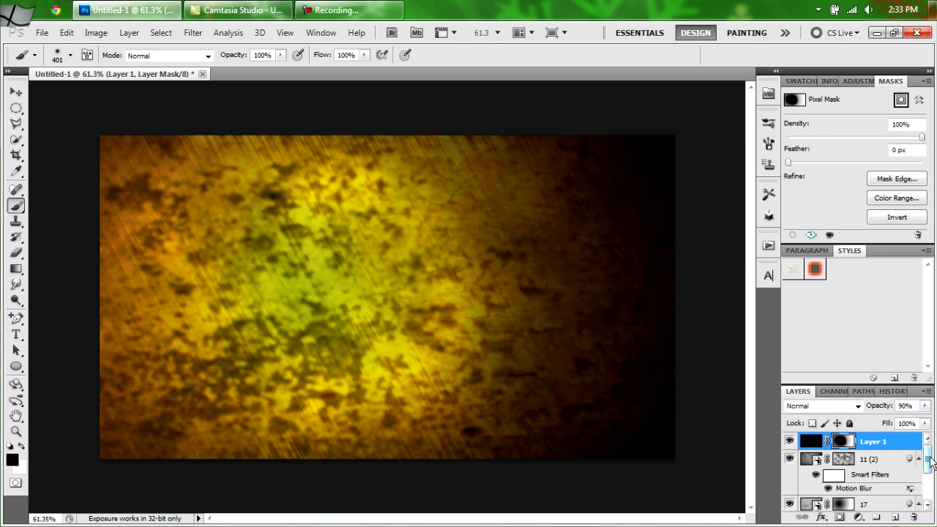
pyautogui.scroll(-4, 930, 460)
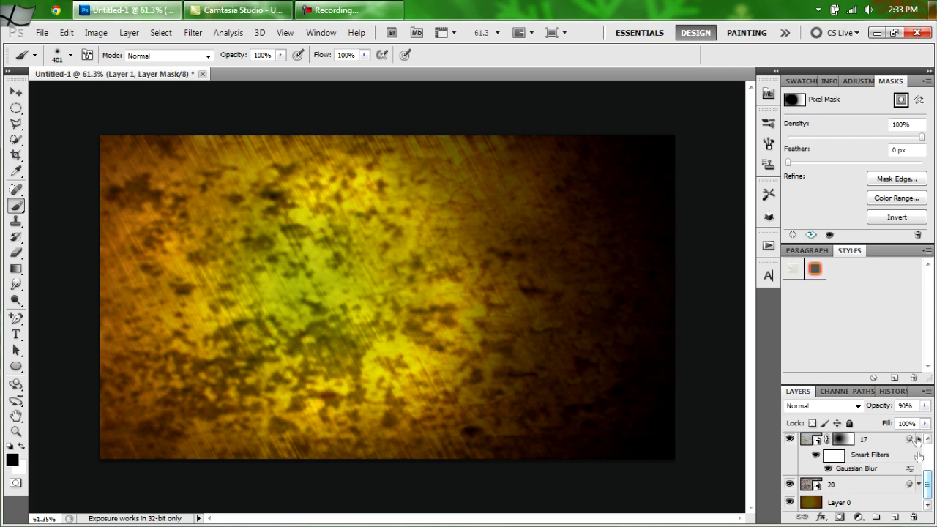
pyautogui.scroll(4, 927, 482)
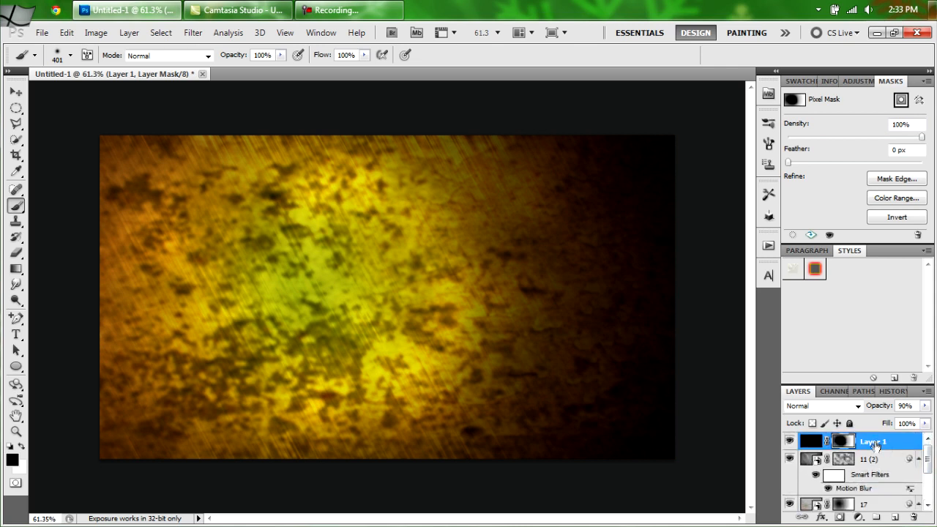
pyautogui.scroll(-4, 928, 469)
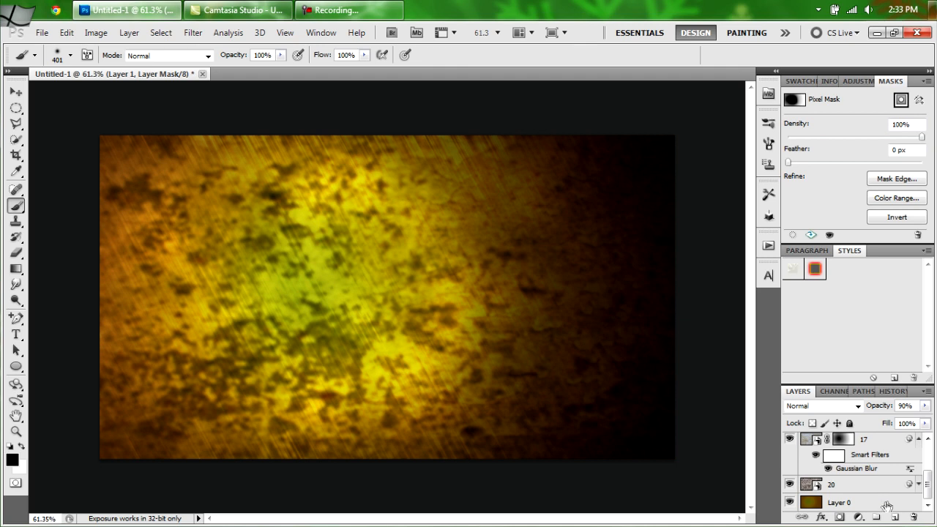
pyautogui.keyDown('shift'); pyautogui.click(887, 505); pyautogui.keyUp('shift')
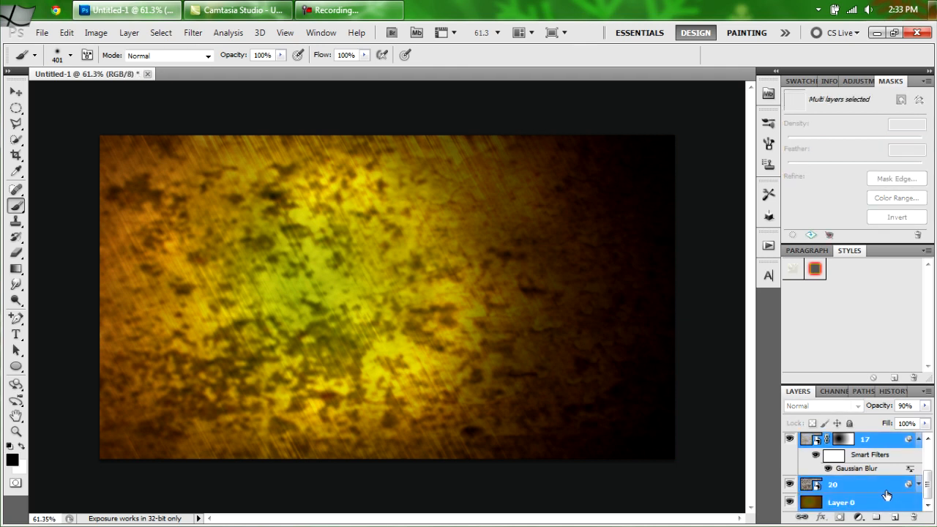
pyautogui.hotkey('ctrl', 'g')
pyautogui.doubleClick(846, 441)
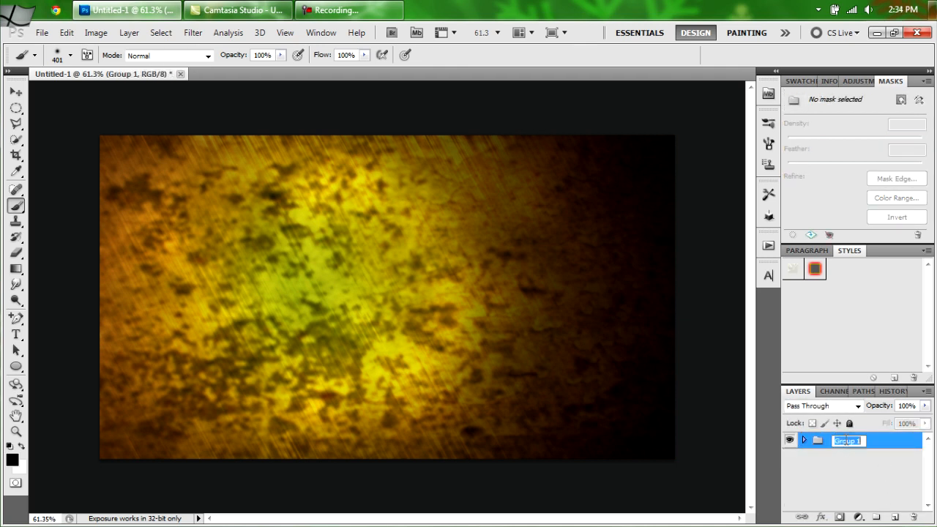
pyautogui.write('bg')
pyautogui.click(853, 472)
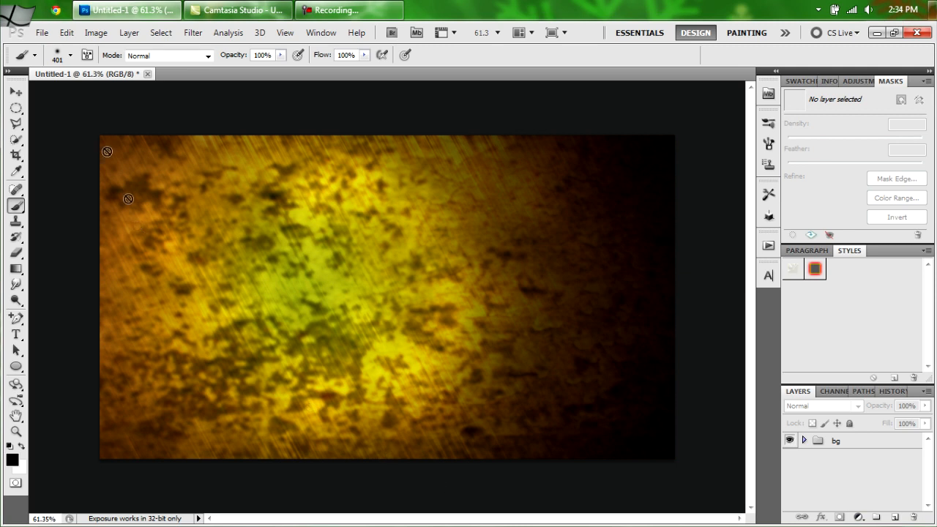
# - Place the file windows logo.jpf at its default position above the bg group and rasterize its layer
pyautogui.click(42, 32)
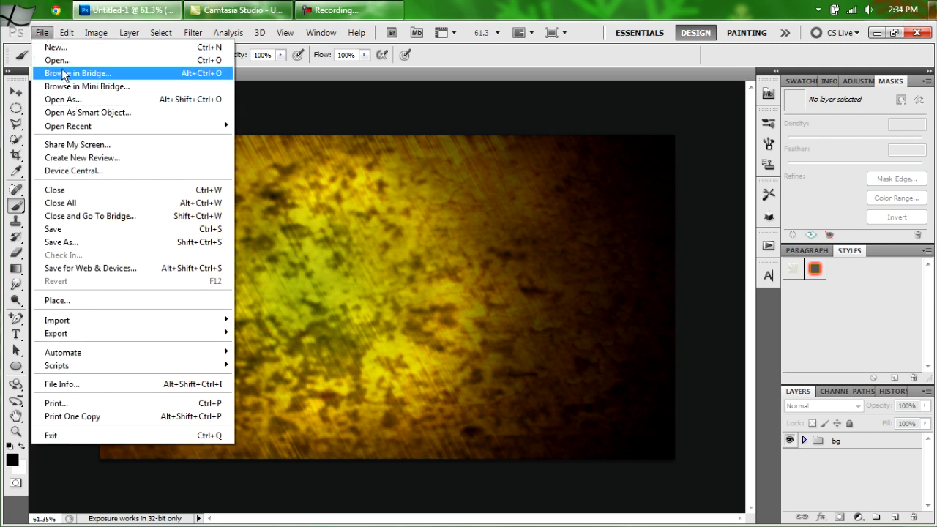
pyautogui.click(62, 302)
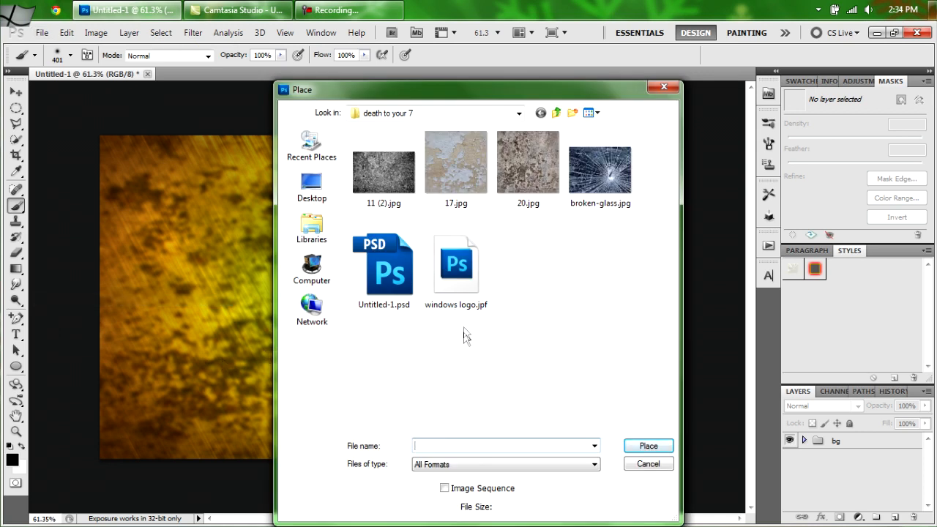
pyautogui.doubleClick(456, 265)
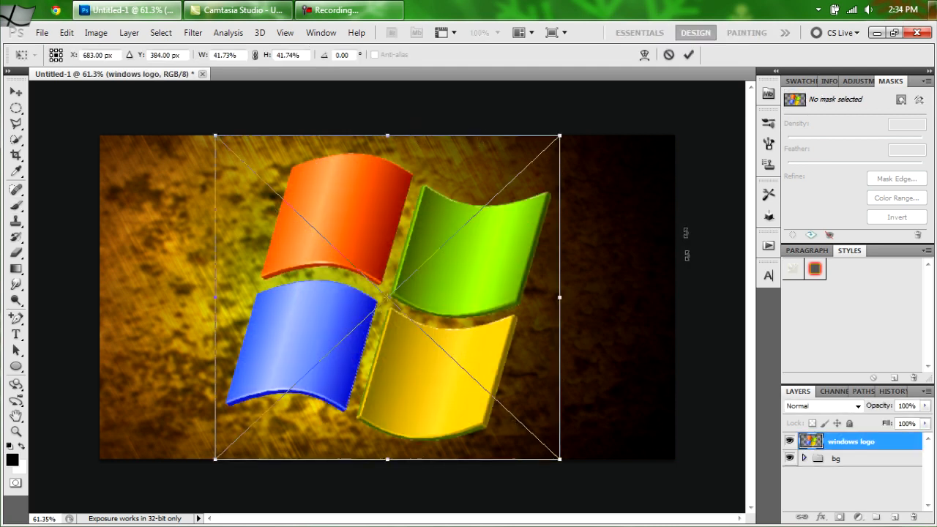
pyautogui.click(687, 54)
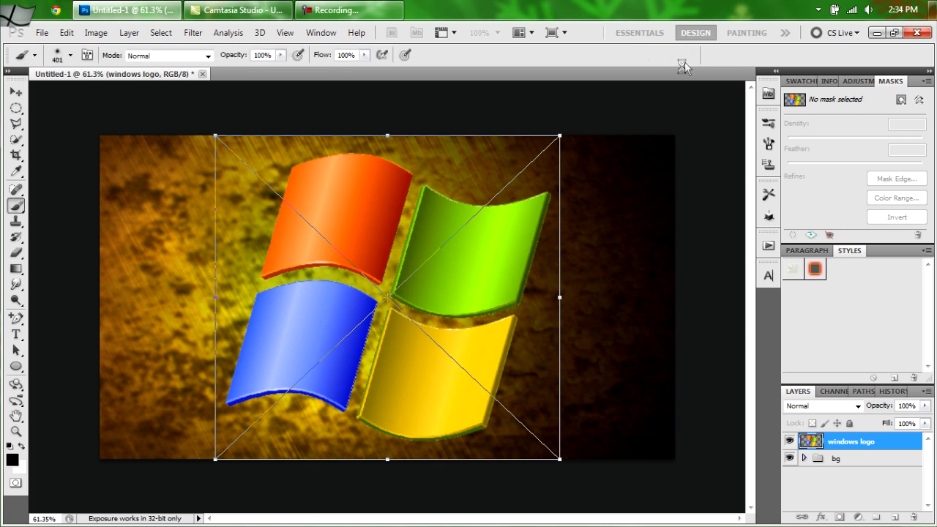
pyautogui.rightClick(855, 448)
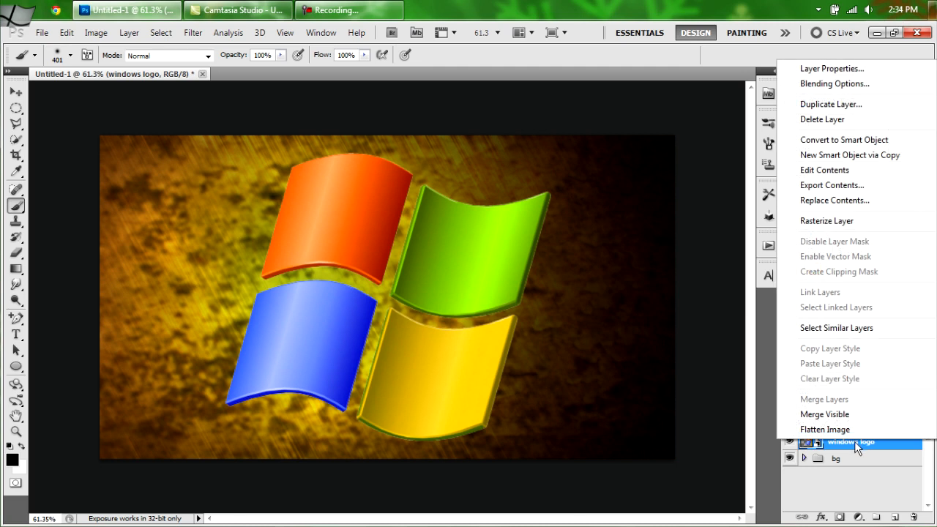
pyautogui.click(805, 221)
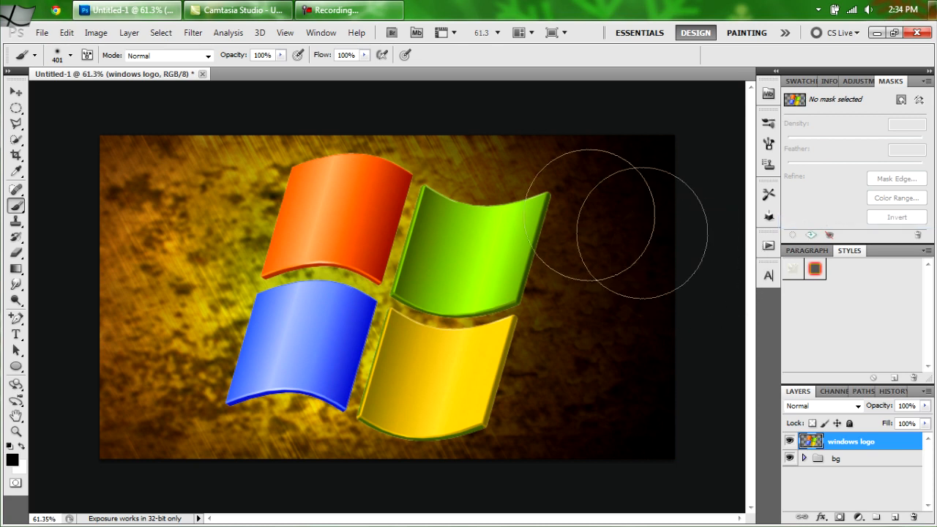
# - Outline the logo's red pane with the Polygonal Lasso, cut it onto its own layer, and check the separation by toggling visibility
pyautogui.click(17, 125)
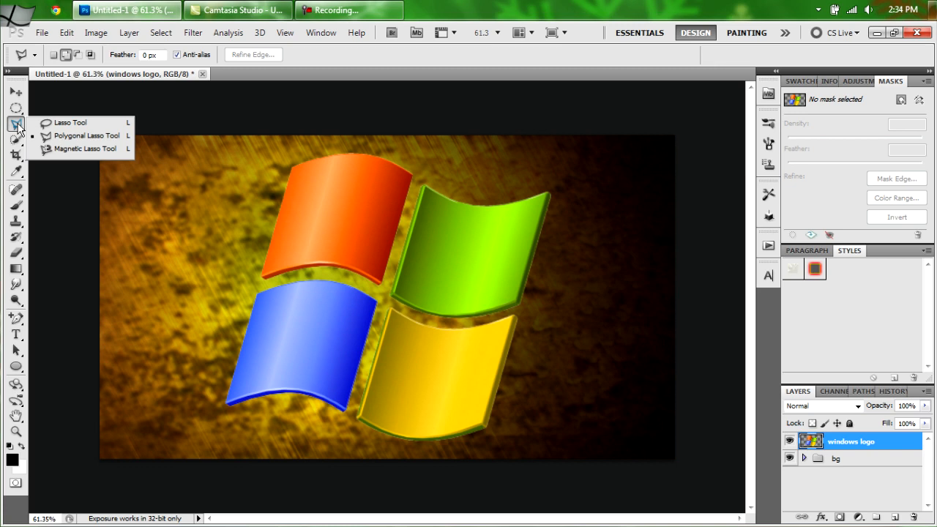
pyautogui.click(60, 137)
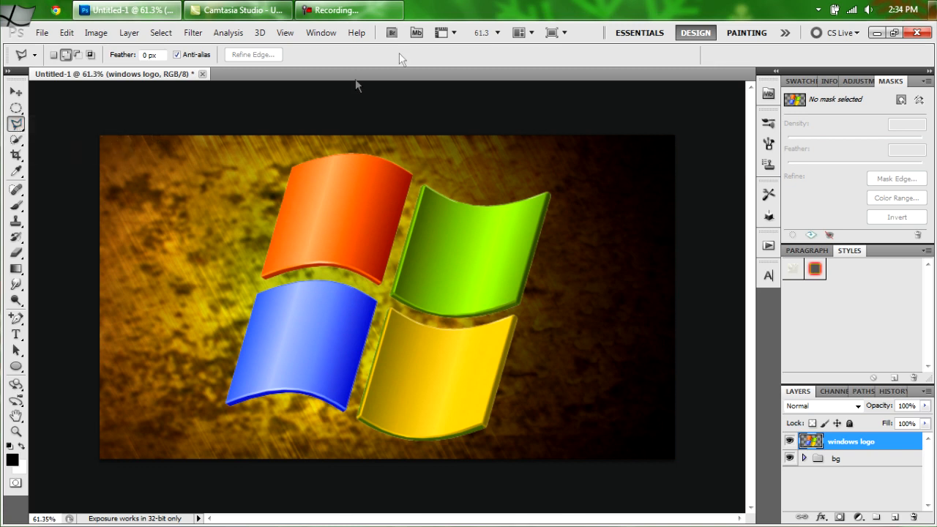
pyautogui.click(423, 158)
pyautogui.click(245, 288)
pyautogui.click(426, 150)
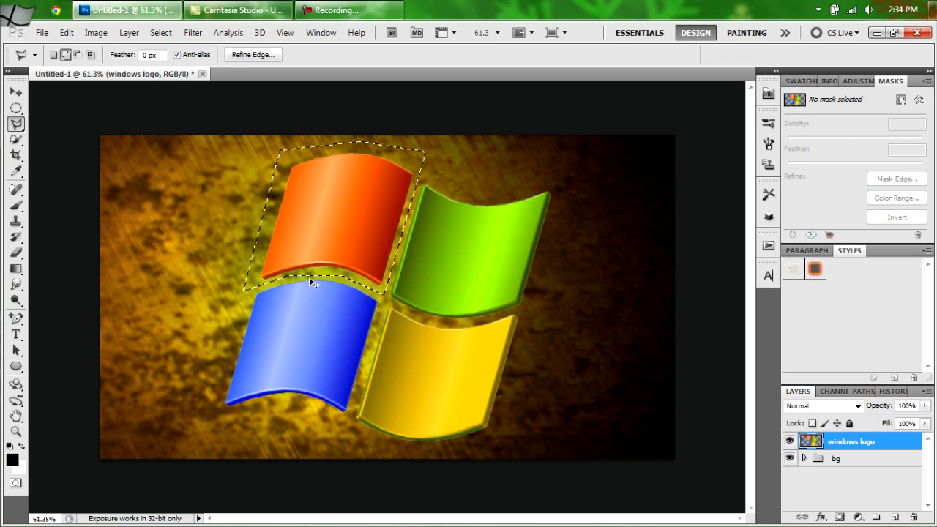
pyautogui.hotkey('ctrl', 'j')
pyautogui.hotkey('ctrl', 'shift', 'u')
pyautogui.hotkey('ctrl', 'z')
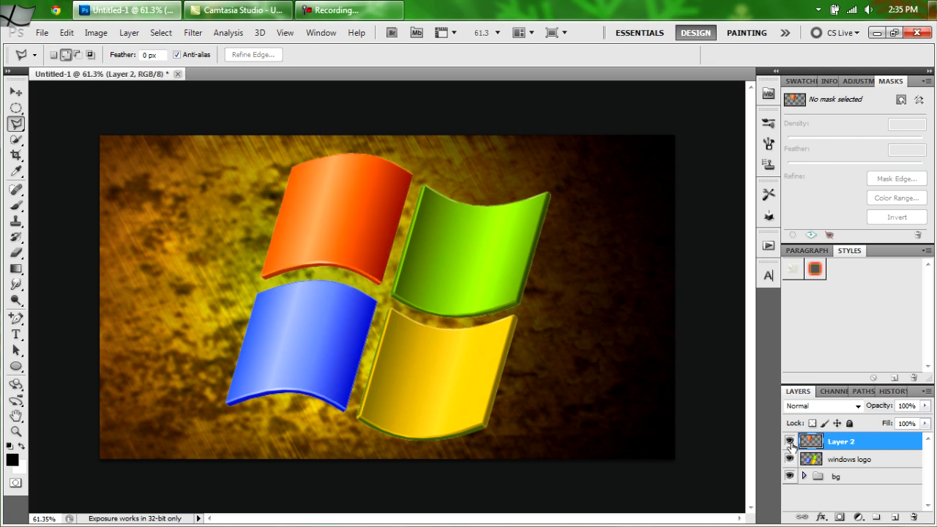
pyautogui.click(788, 442)
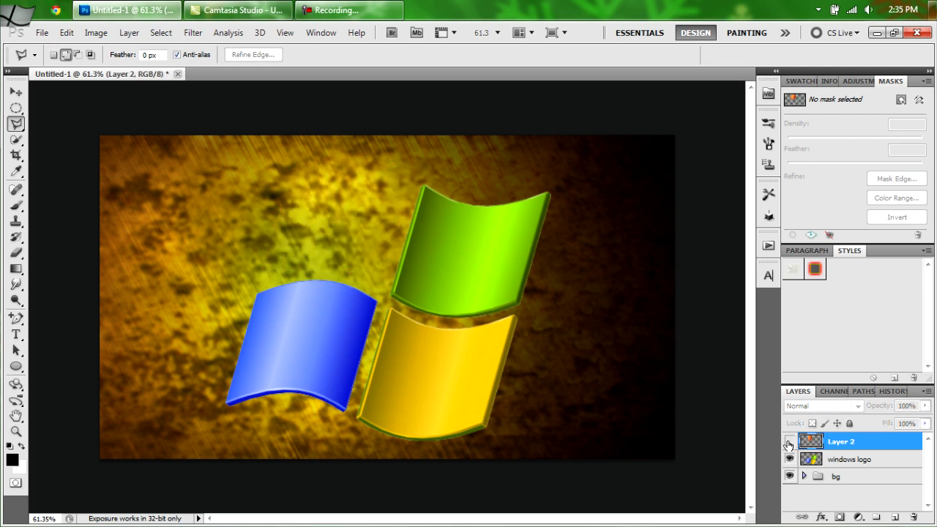
pyautogui.click(788, 442)
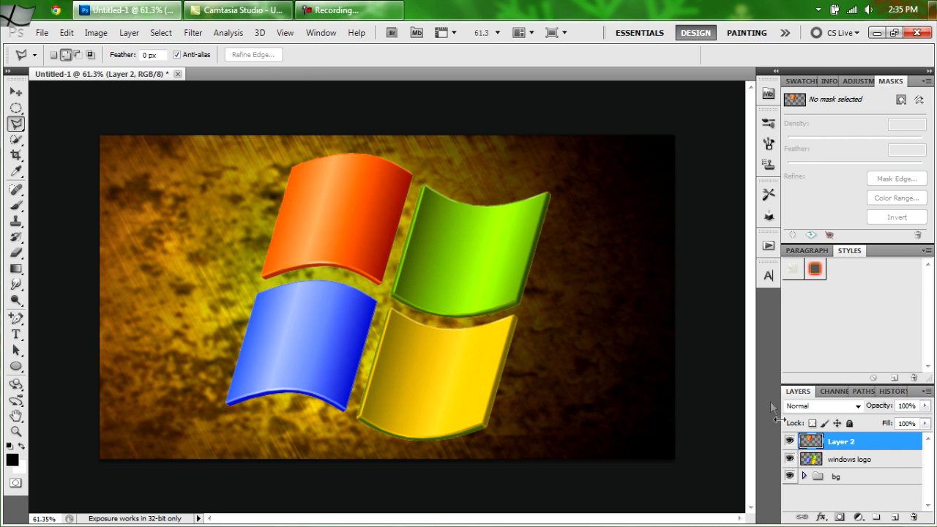
# - Outline the green pane on the windows logo layer with the Polygonal Lasso and cut it onto its own layer
pyautogui.click(843, 460)
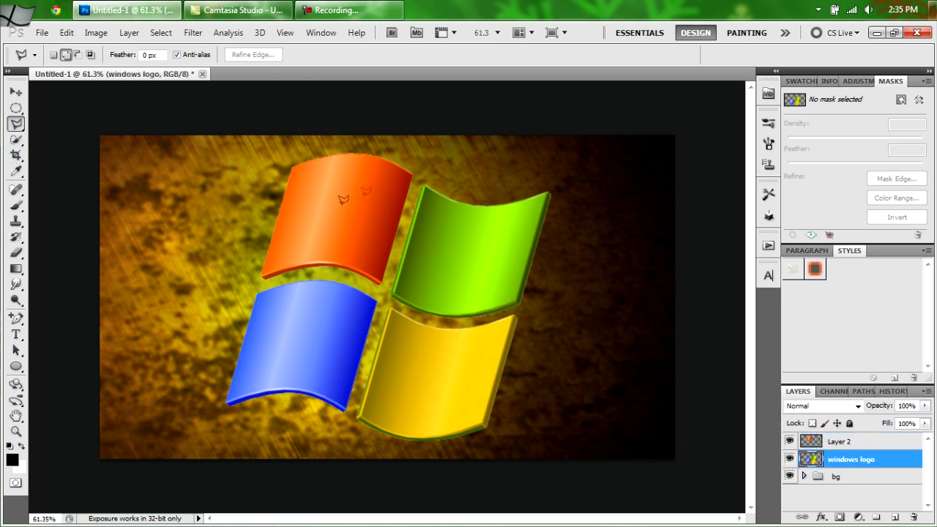
pyautogui.click(382, 300)
pyautogui.click(419, 316)
pyautogui.click(460, 324)
pyautogui.click(521, 309)
pyautogui.click(568, 158)
pyautogui.click(425, 156)
pyautogui.hotkey('ctrl', 'j')
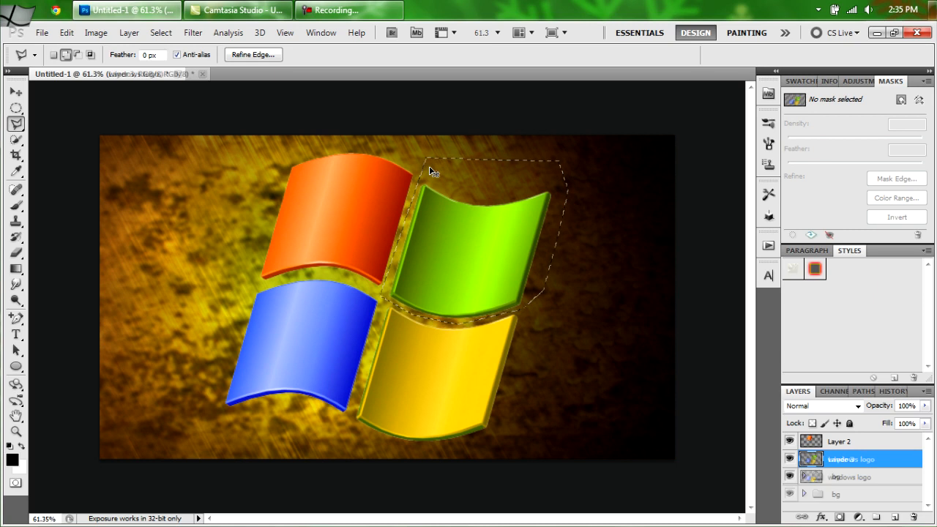
# - Outline the blue pane on the windows logo layer with the Polygonal Lasso and cut it onto its own layer
pyautogui.click(840, 477)
pyautogui.click(188, 429)
pyautogui.click(220, 269)
pyautogui.click(283, 256)
pyautogui.click(373, 271)
pyautogui.click(388, 287)
pyautogui.hotkey('ctrl', 'shift', 'j')
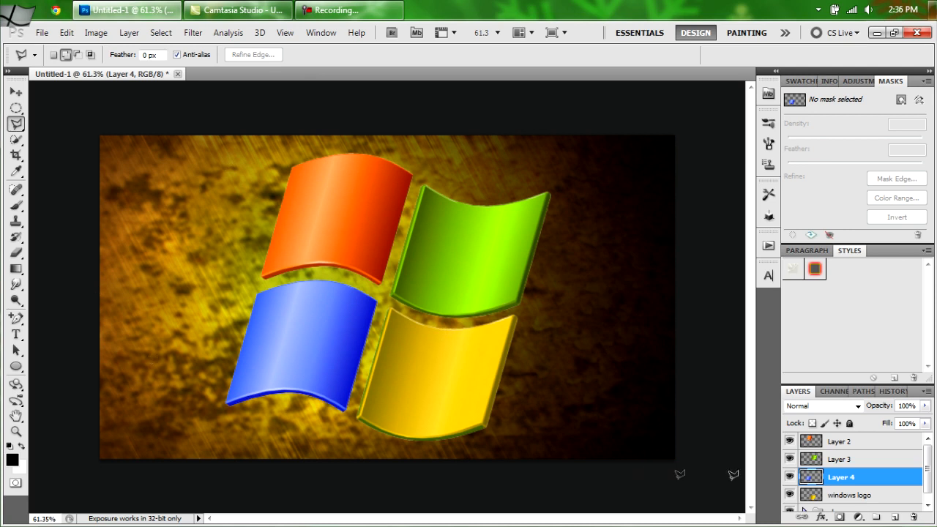
# - Rename the windows logo layer holding the yellow pane as "yellow" and the blue pane's layer as "blue"
pyautogui.moveTo(929, 468); pyautogui.dragTo(930, 477)
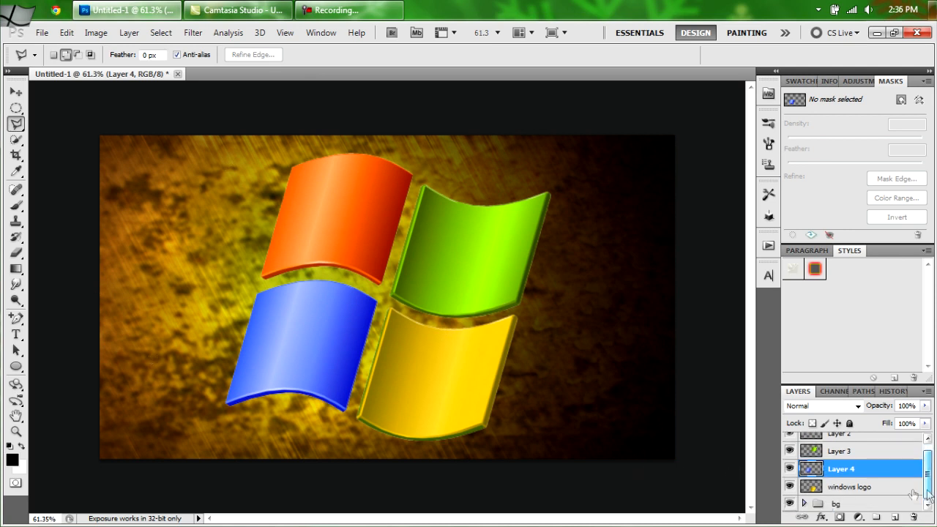
pyautogui.doubleClick(851, 487)
pyautogui.write('y')
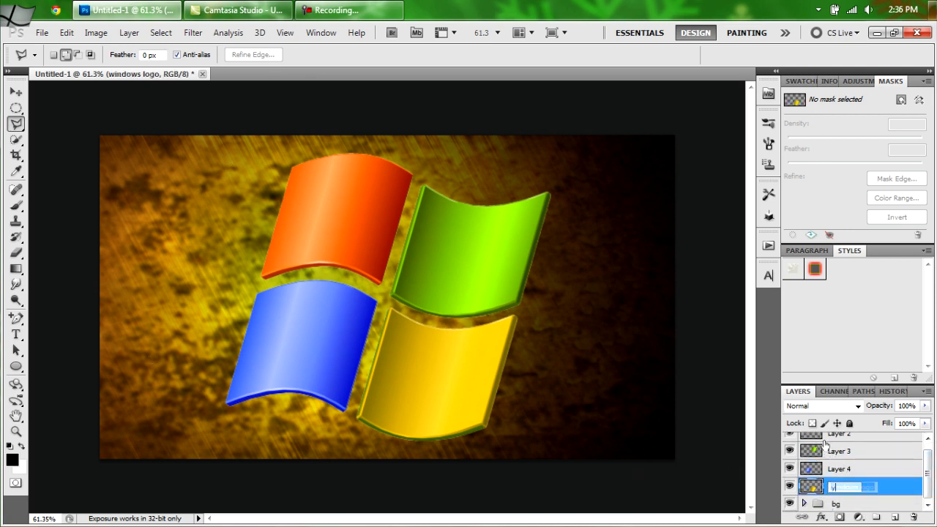
pyautogui.write('ello')
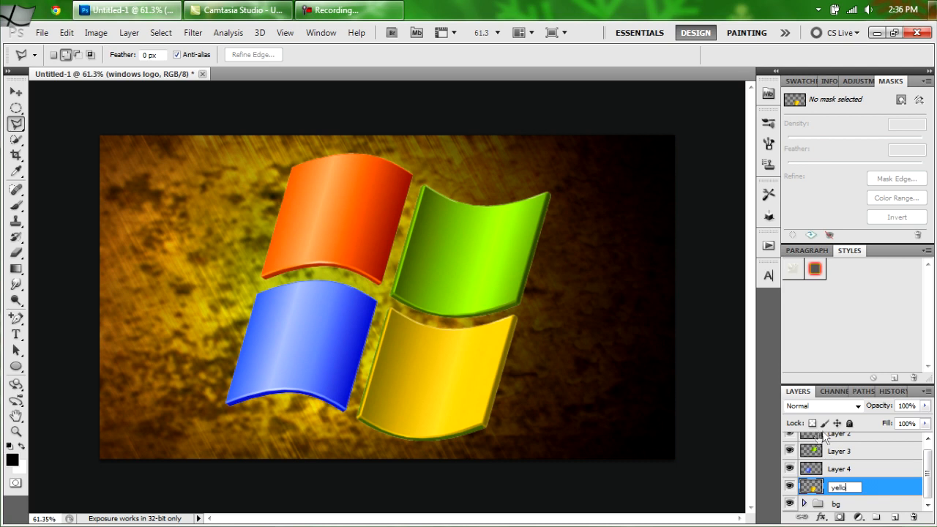
pyautogui.write('w')
pyautogui.press('Return')
pyautogui.doubleClick(841, 468)
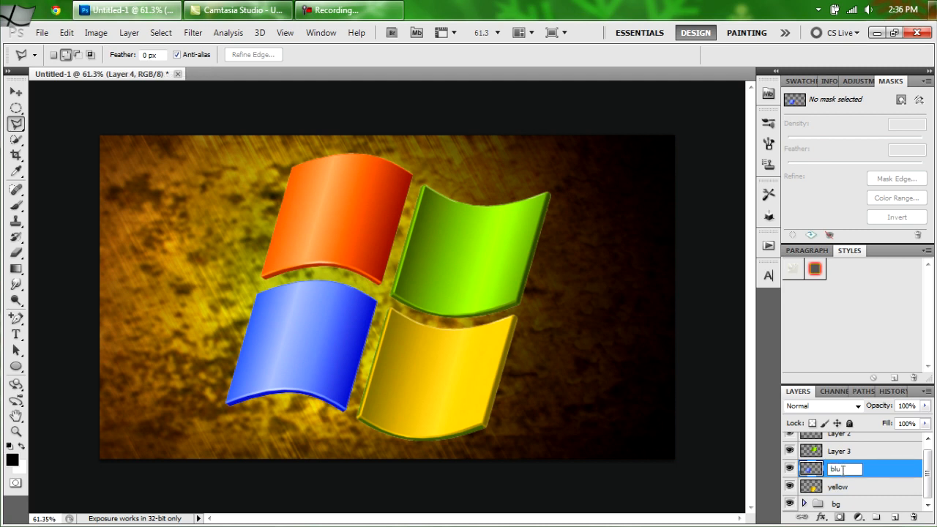
# - Rename the green pane's layer as "green" and the red pane's layer as "red"
pyautogui.doubleClick(837, 451)
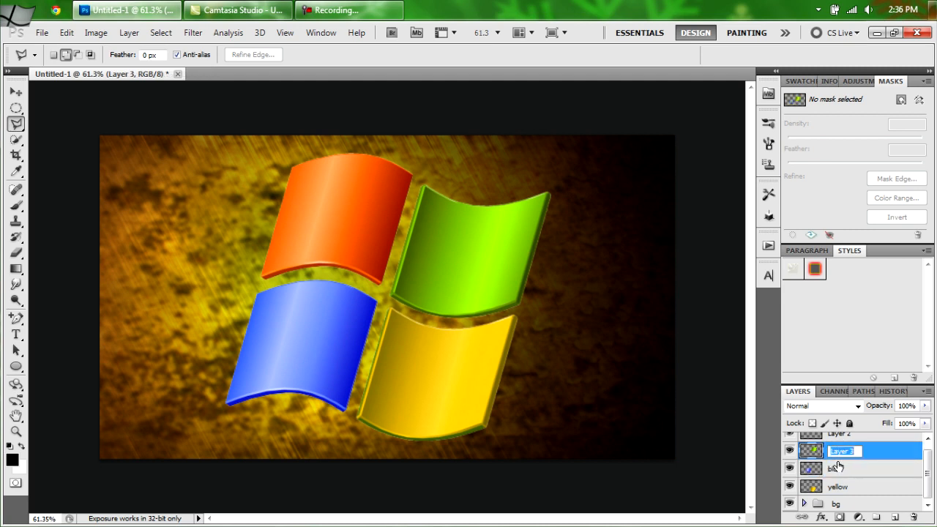
pyautogui.write('green')
pyautogui.press('Return')
pyautogui.click(841, 436)
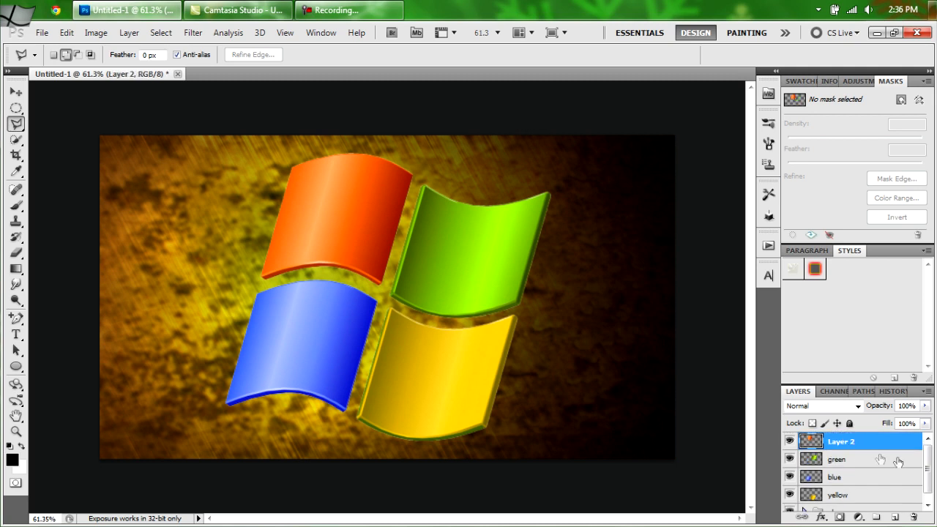
pyautogui.doubleClick(840, 442)
pyautogui.write('red')
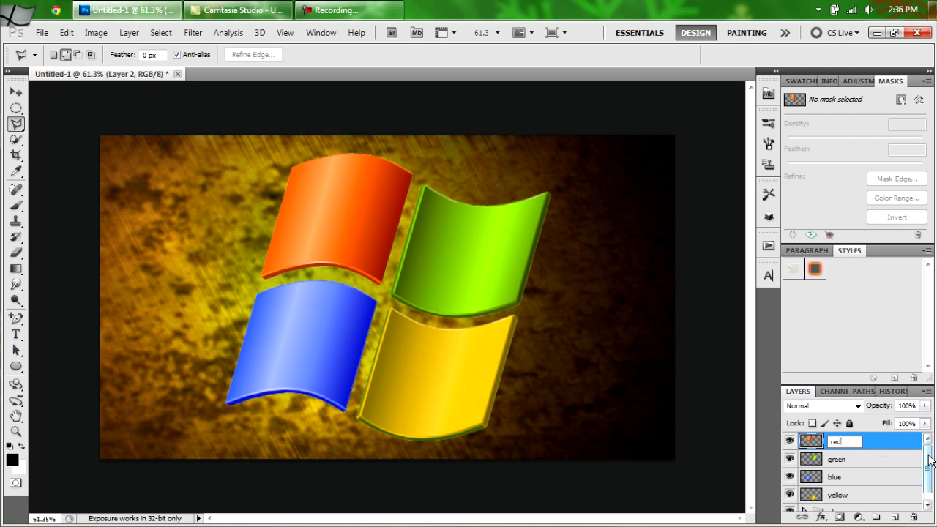
pyautogui.press('Return')
pyautogui.moveTo(930, 458)
pyautogui.mouseDown()
pyautogui.moveTo(930, 486)
pyautogui.moveTo(926, 446)
pyautogui.mouseUp()
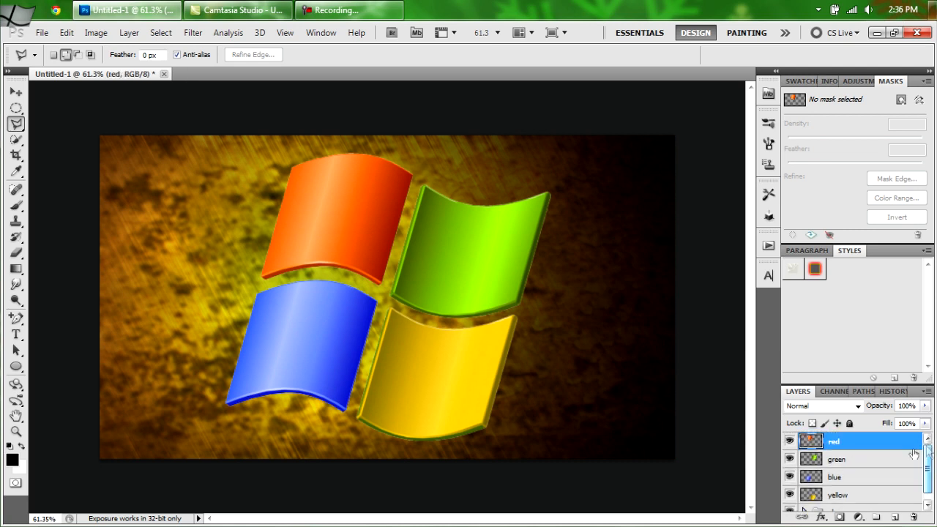
# - Load the red pane's outline as a selection and turn it into a Repoussé object with the inflated preset of depth 0 and strength 0.15
pyautogui.keyDown('ctrl'); pyautogui.click(810, 441); pyautogui.keyUp('ctrl')
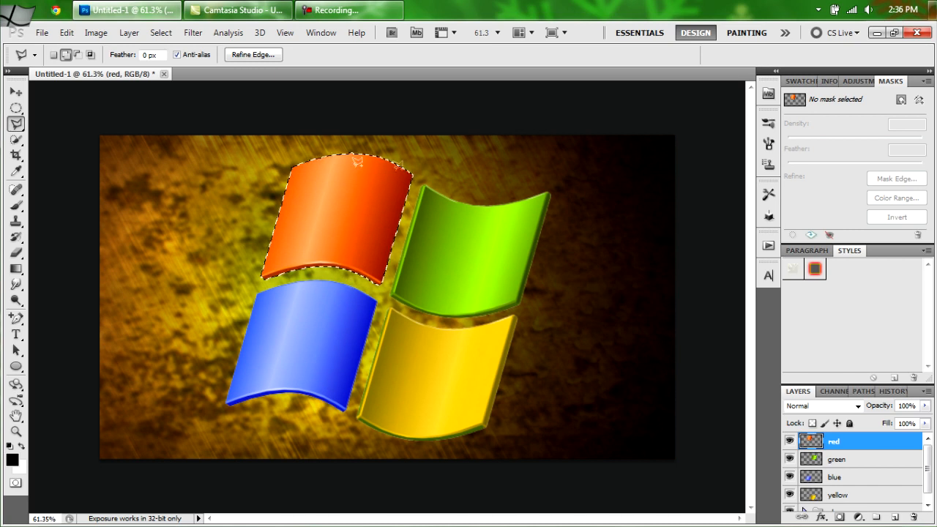
pyautogui.click(260, 32)
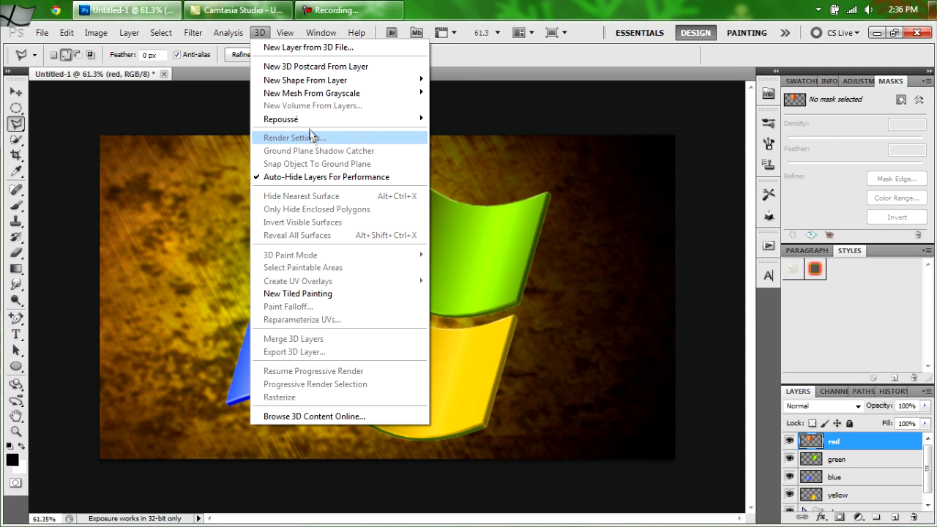
pyautogui.moveTo(281, 122)
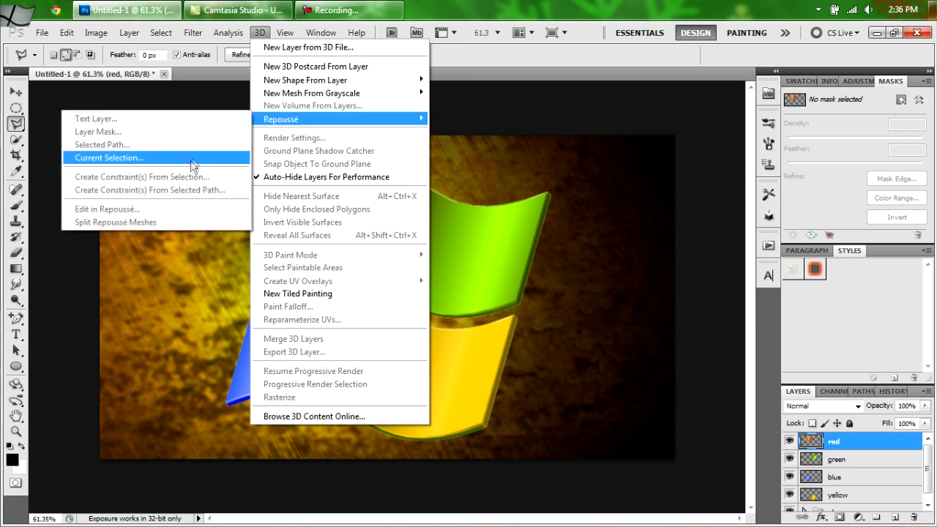
pyautogui.click(110, 157)
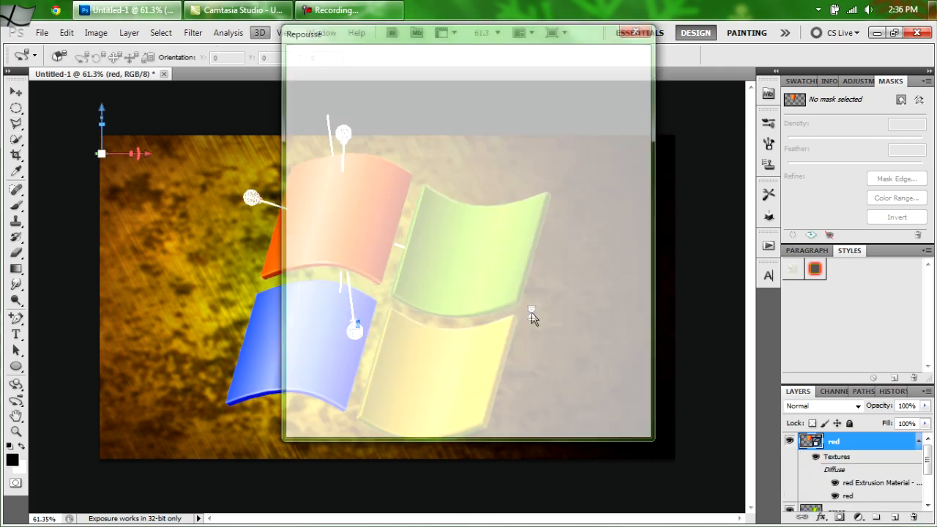
pyautogui.moveTo(541, 38); pyautogui.dragTo(755, 33)
pyautogui.click(659, 134)
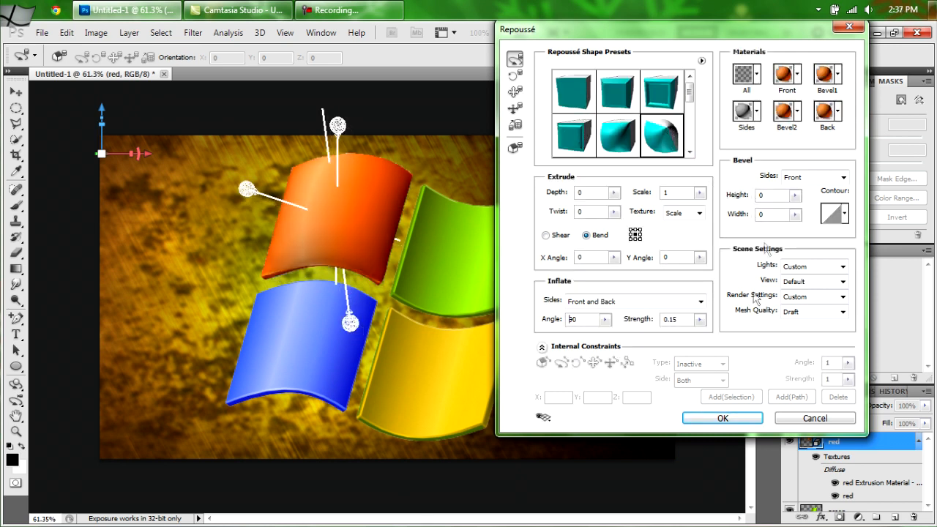
pyautogui.click(722, 419)
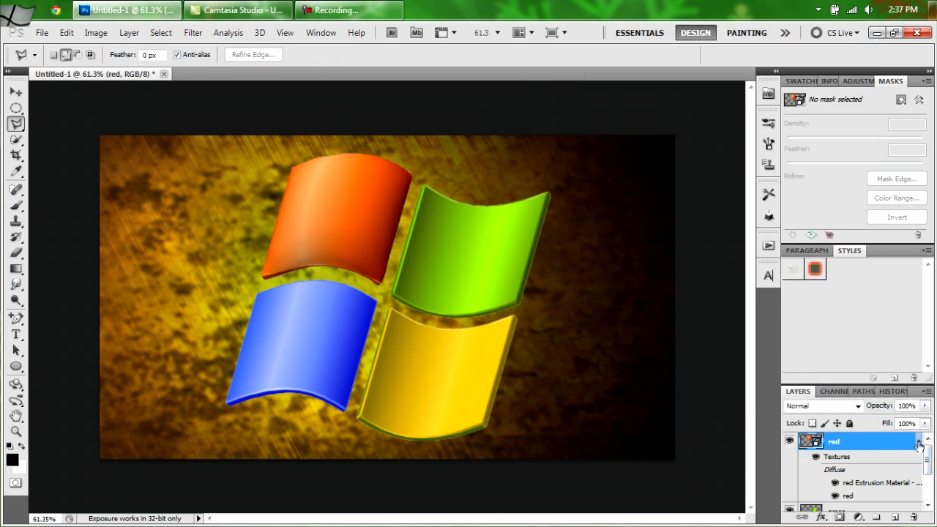
pyautogui.click(918, 442)
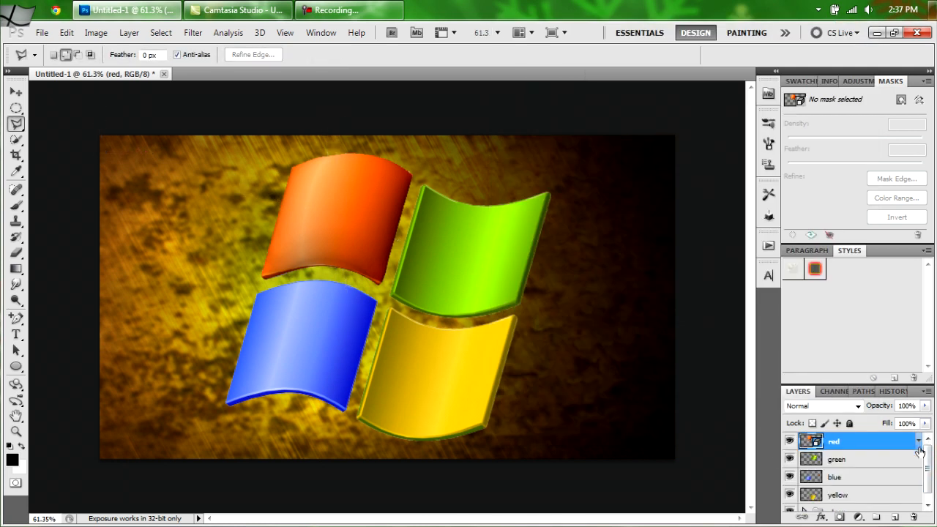
# - Load the green pane's outline as a selection and convert it into a Repoussé object with the same inflated shape preset
pyautogui.click(856, 461)
pyautogui.keyDown('ctrl'); pyautogui.click(811, 459); pyautogui.keyUp('ctrl')
pyautogui.click(260, 32)
pyautogui.moveTo(279, 126)
pyautogui.click(205, 157)
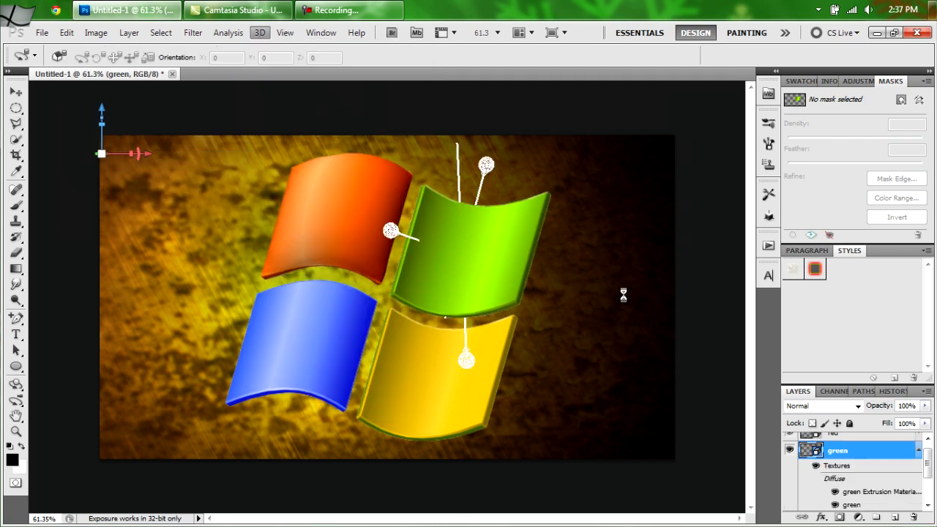
pyautogui.press('Return')
pyautogui.click(918, 450)
# - Convert the blue pane's outline selection into a Repoussé object inflated front and back at 90° with strength 0.15
pyautogui.click(875, 470)
pyautogui.keyDown('ctrl'); pyautogui.click(810, 468); pyautogui.keyUp('ctrl')
pyautogui.click(260, 32)
pyautogui.moveTo(273, 123)
pyautogui.click(205, 158)
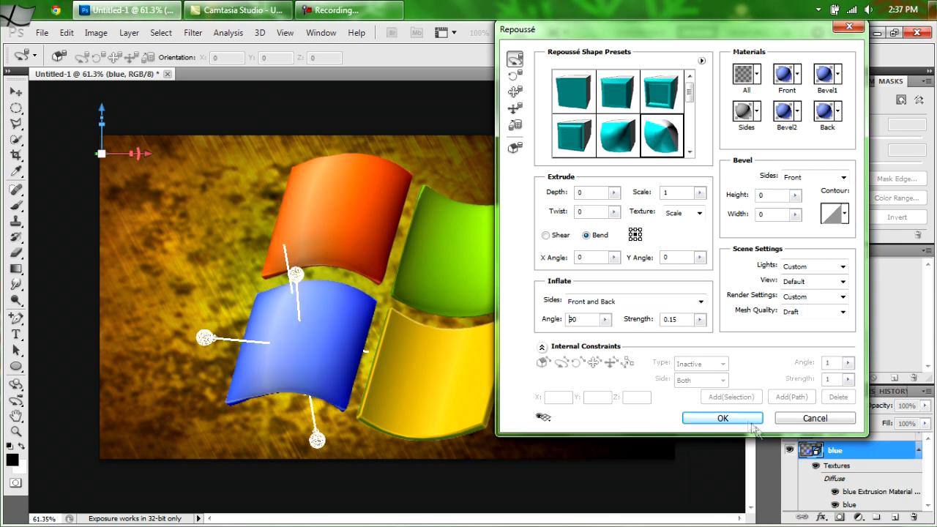
pyautogui.press('Return')
pyautogui.click(917, 450)
# - Select the yellow pane's outline and convert it into a Repoussé object with the same inflated preset as the other panes
pyautogui.click(871, 486)
pyautogui.keyDown('ctrl'); pyautogui.click(811, 486); pyautogui.keyUp('ctrl')
pyautogui.click(260, 32)
pyautogui.moveTo(278, 119)
pyautogui.click(206, 157)
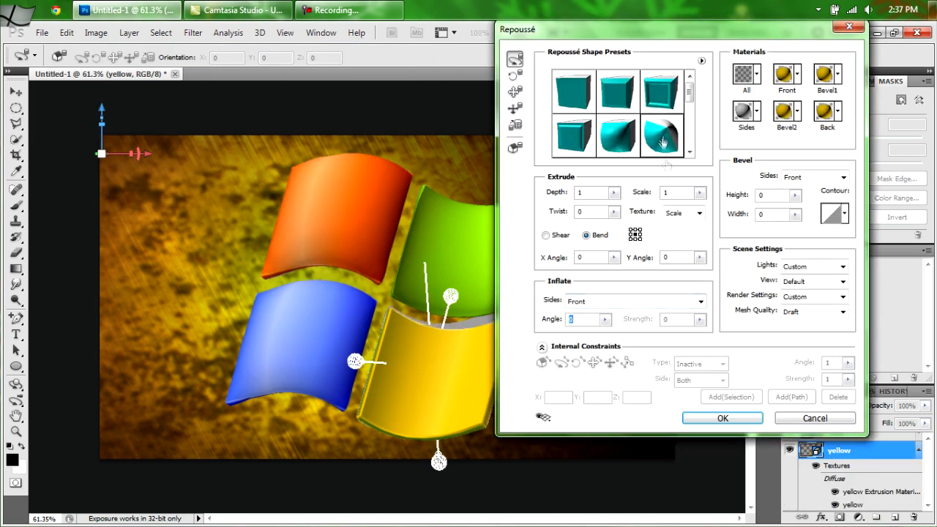
pyautogui.press('Return')
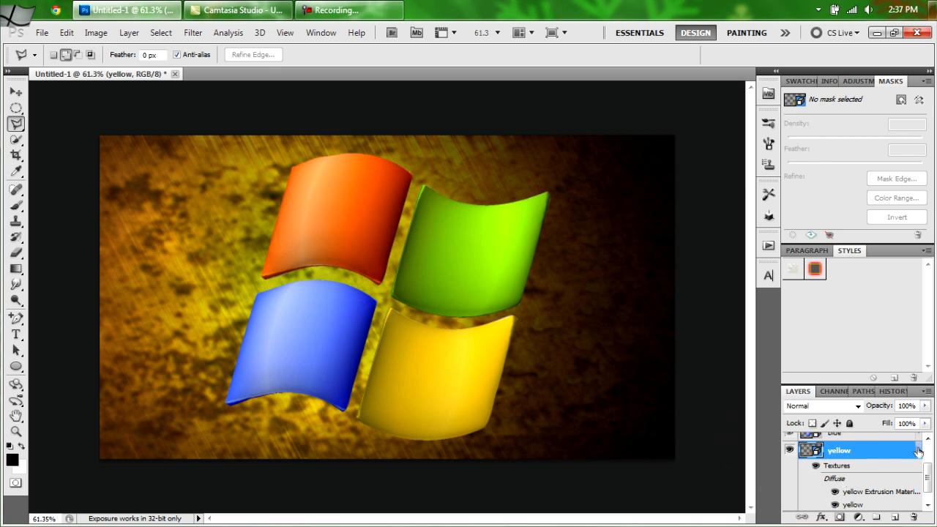
pyautogui.click(919, 453)
# - Merge the blue, green and red 3D layers one at a time into the yellow 3D layer
pyautogui.scroll(1, 923, 479)
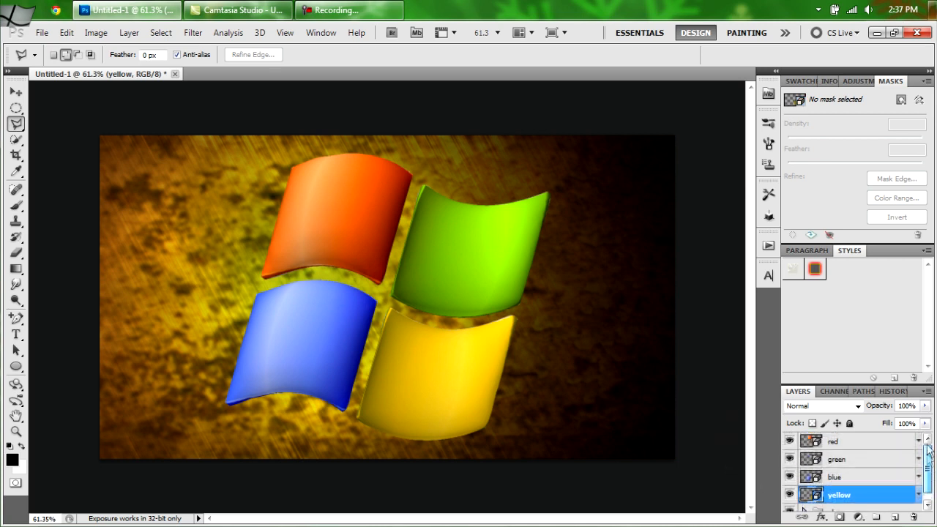
pyautogui.keyDown('shift'); pyautogui.click(837, 477); pyautogui.keyUp('shift')
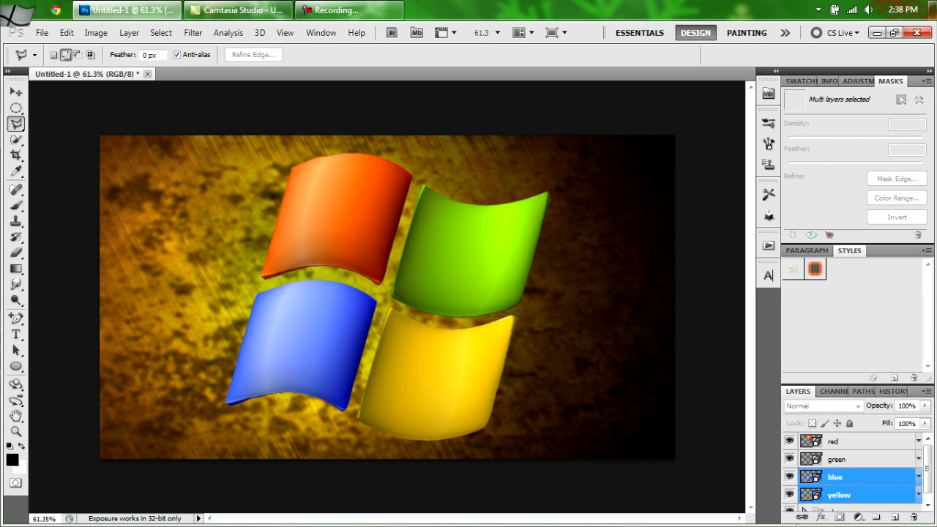
pyautogui.click(260, 33)
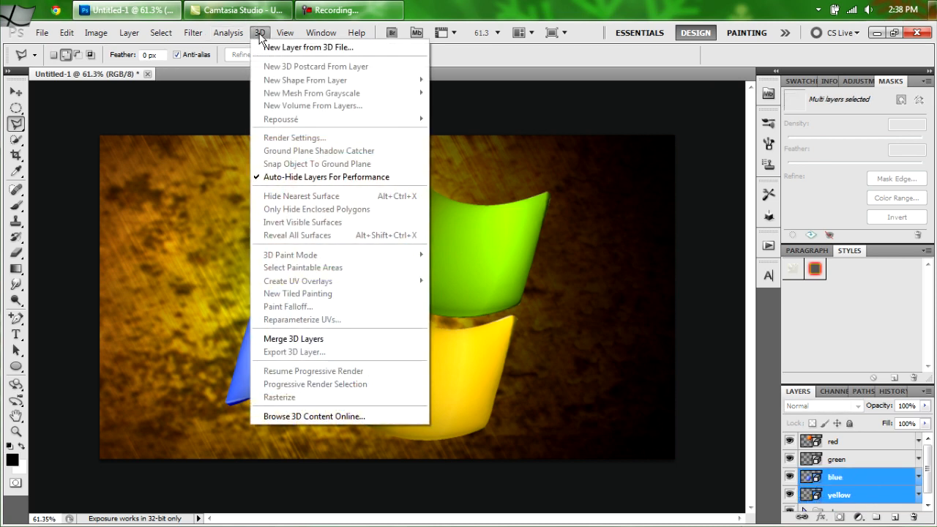
pyautogui.click(296, 338)
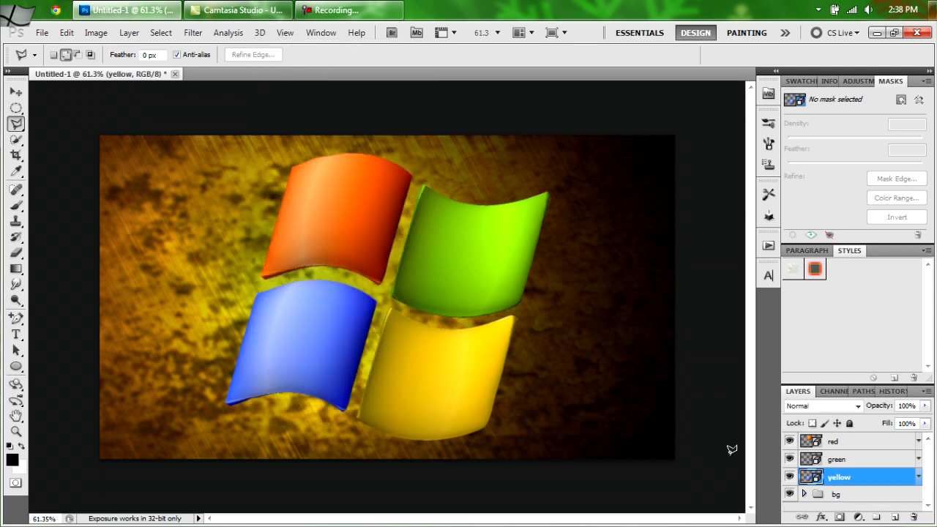
pyautogui.keyDown('shift'); pyautogui.click(838, 459); pyautogui.keyUp('shift')
pyautogui.click(260, 33)
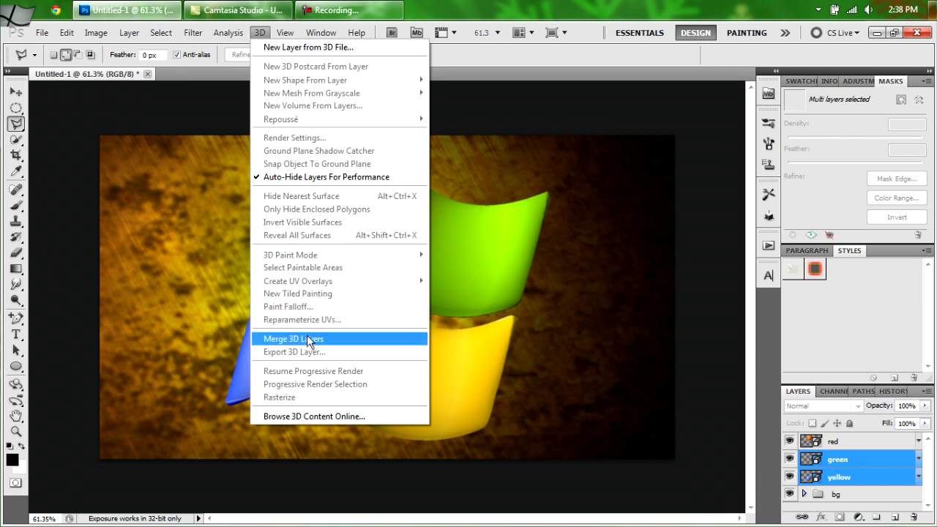
pyautogui.click(308, 338)
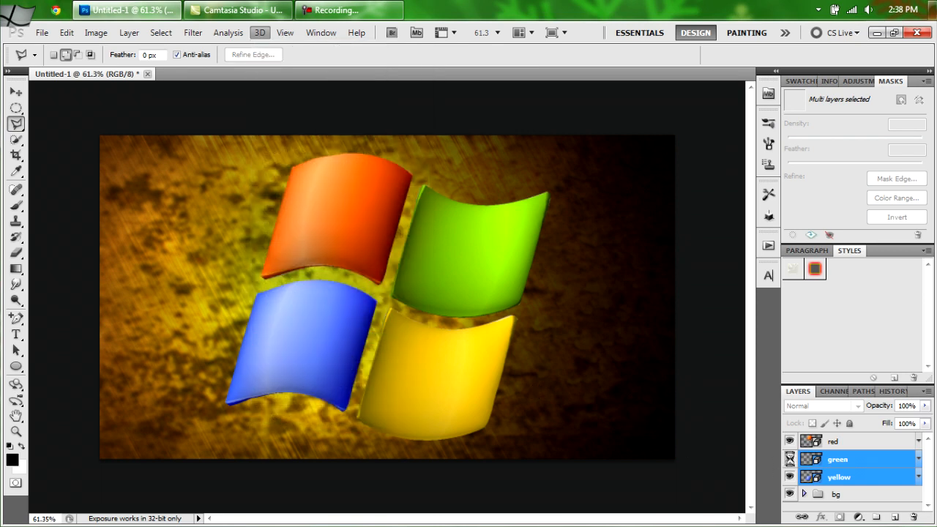
pyautogui.keyDown('shift'); pyautogui.click(832, 442); pyautogui.keyUp('shift')
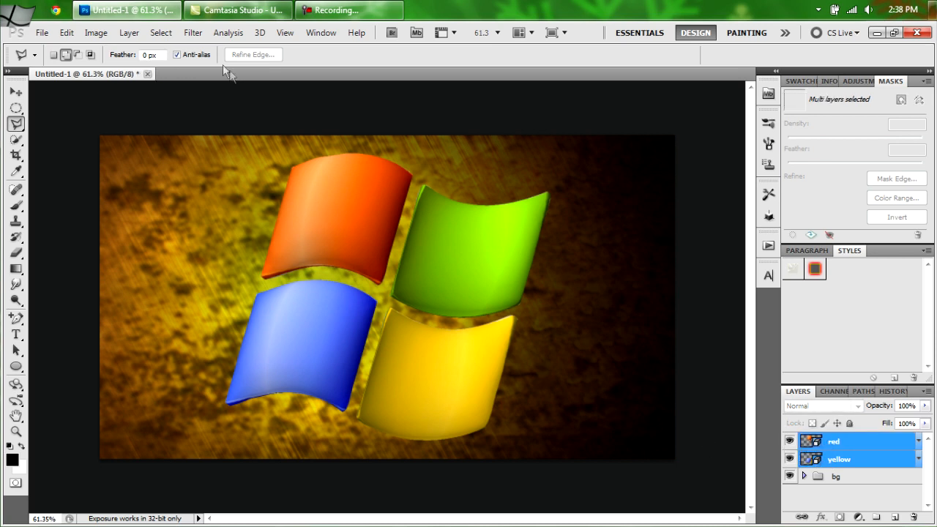
pyautogui.click(260, 33)
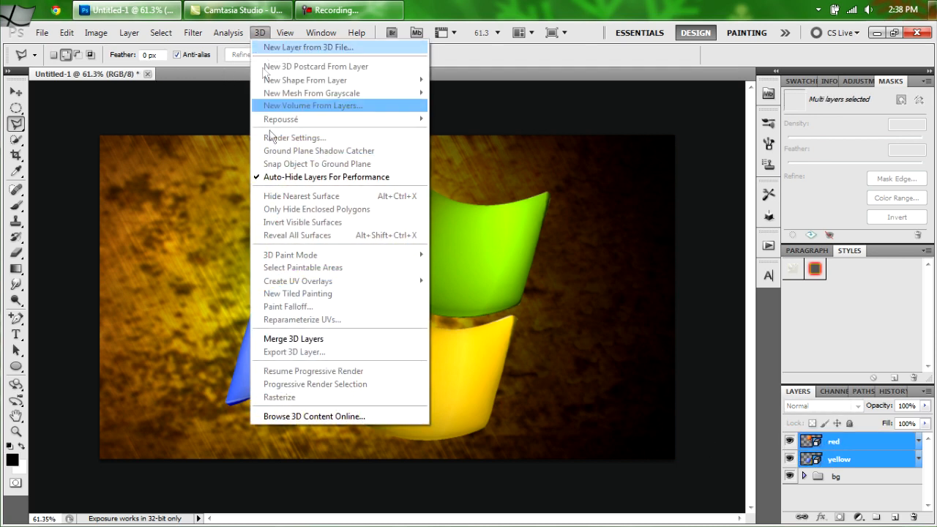
# - Merge the selected red and yellow 3D layers into a single 3D layer
pyautogui.click(291, 337)
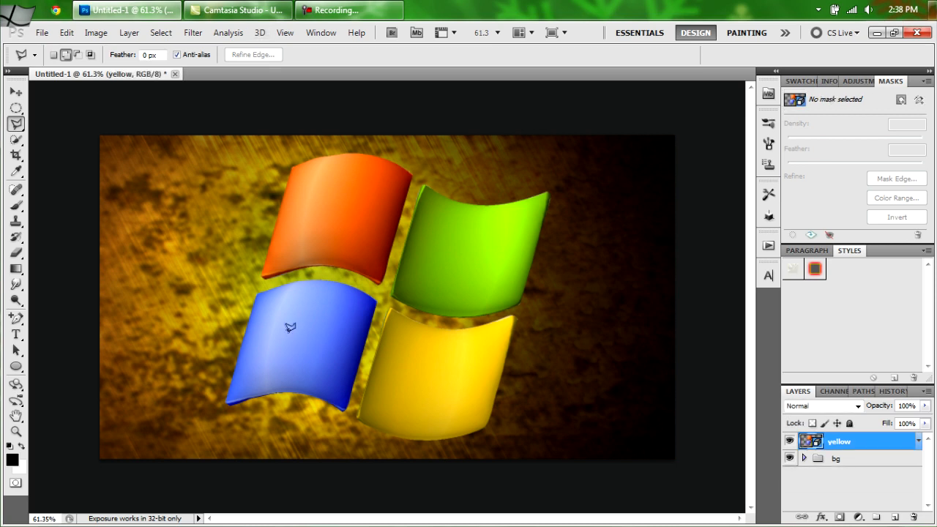
# - Try rotating the merged 3D logo slightly and undo the rotation
pyautogui.press('k')
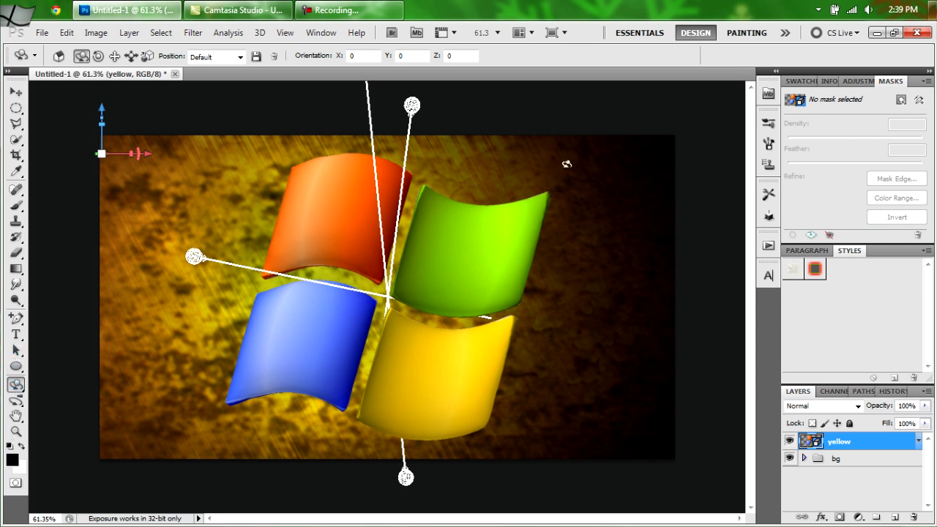
pyautogui.moveTo(569, 167)
pyautogui.mouseDown()
pyautogui.moveTo(593, 293)
pyautogui.moveTo(577, 176)
pyautogui.mouseUp()
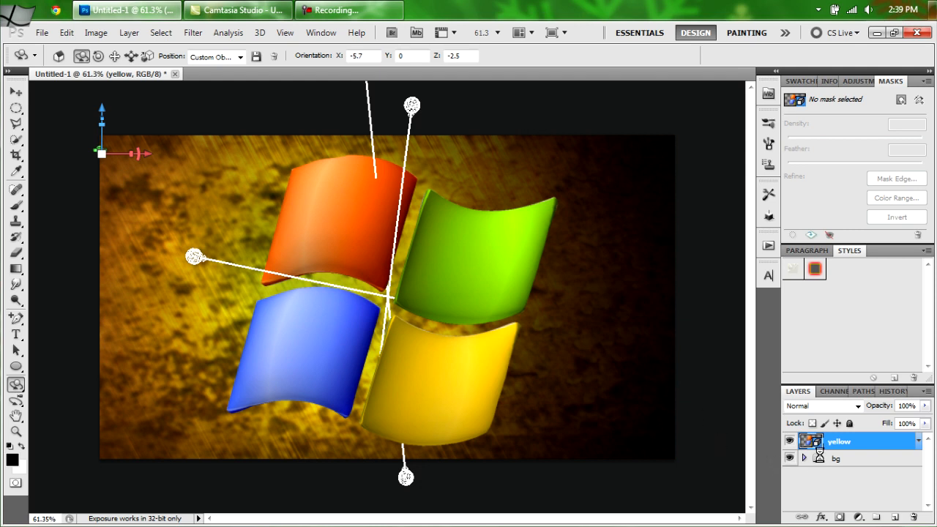
pyautogui.hotkey('ctrl', 'z')
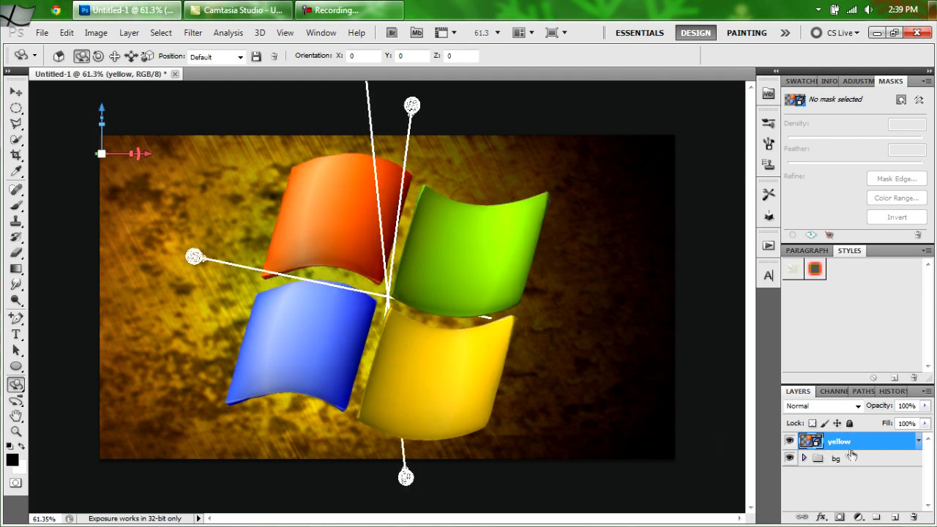
# - Activate the Brush tool and rename the merged 3D layer as wl
pyautogui.click(16, 206)
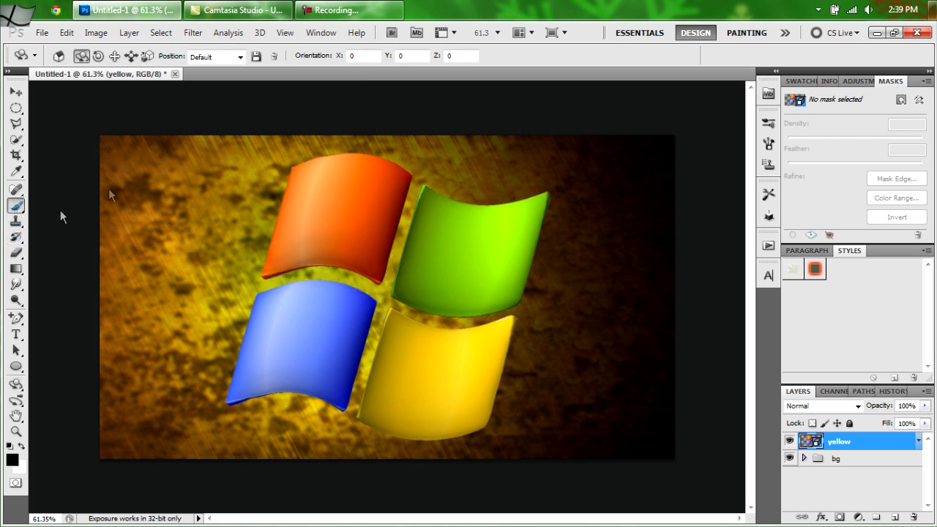
pyautogui.doubleClick(840, 443)
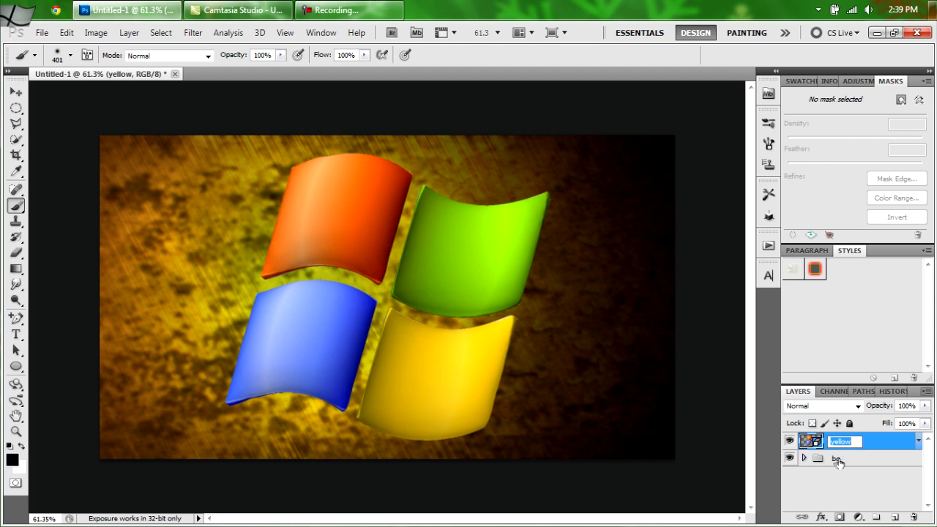
pyautogui.write('wl')
pyautogui.click(853, 498)
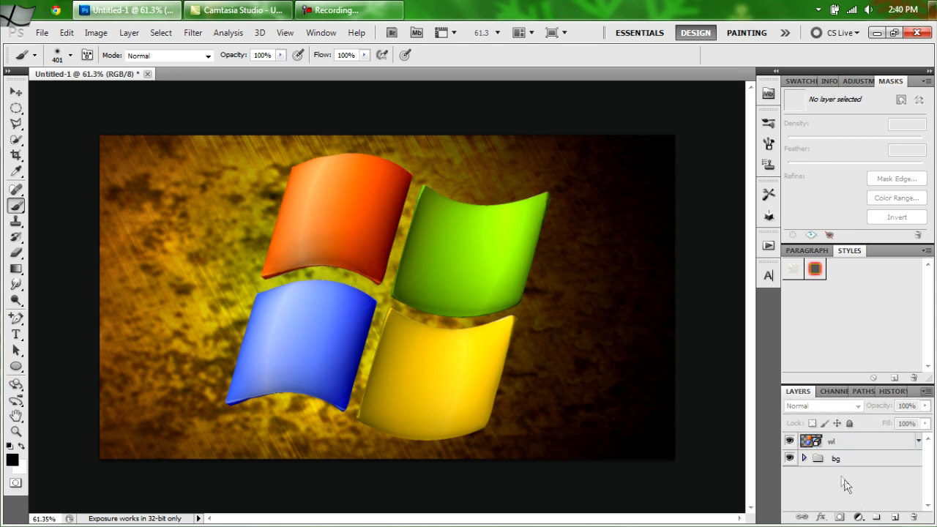
# - Open the yellow diffuse texture of the wl layer for editing and load its layer's pixels as a selection
pyautogui.click(919, 444)
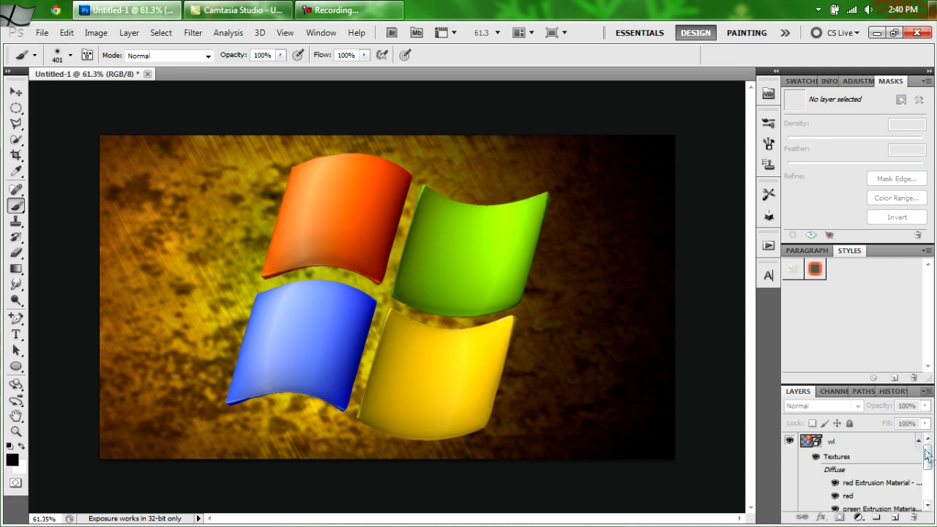
pyautogui.moveTo(928, 452); pyautogui.dragTo(929, 483)
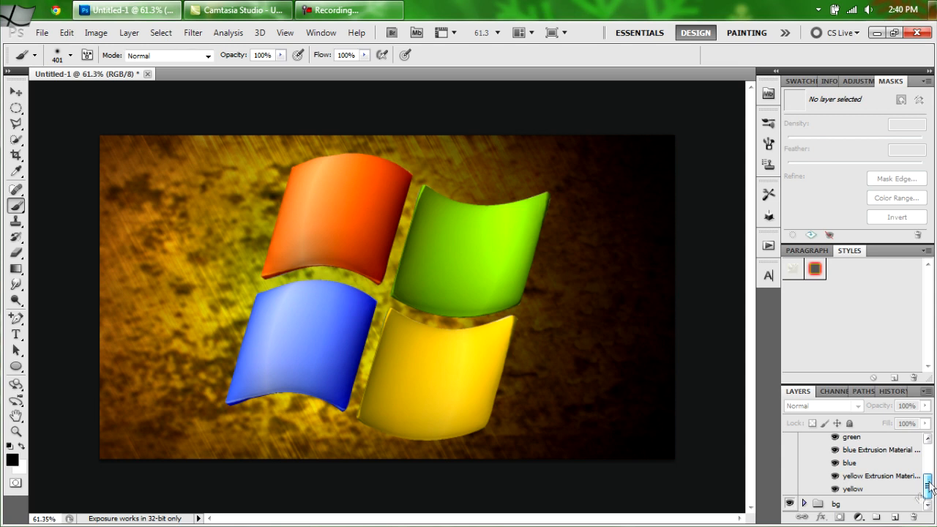
pyautogui.click(853, 489)
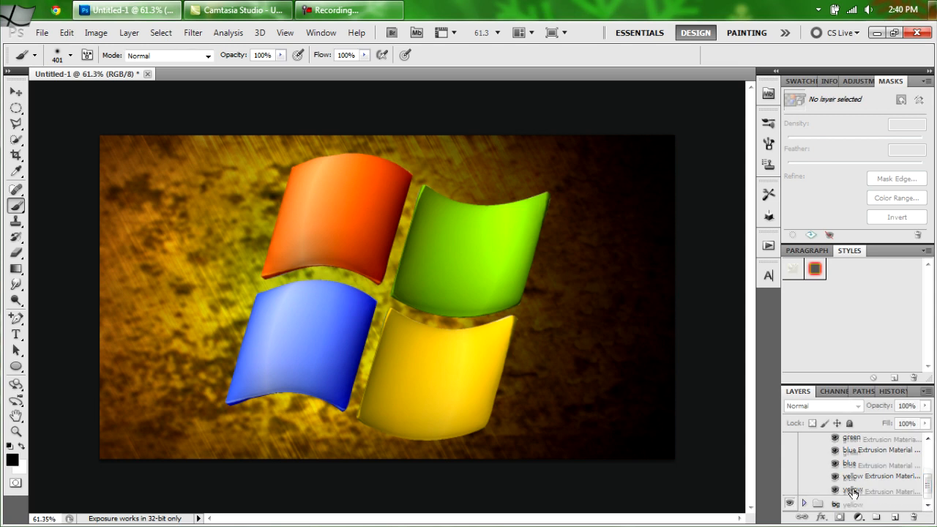
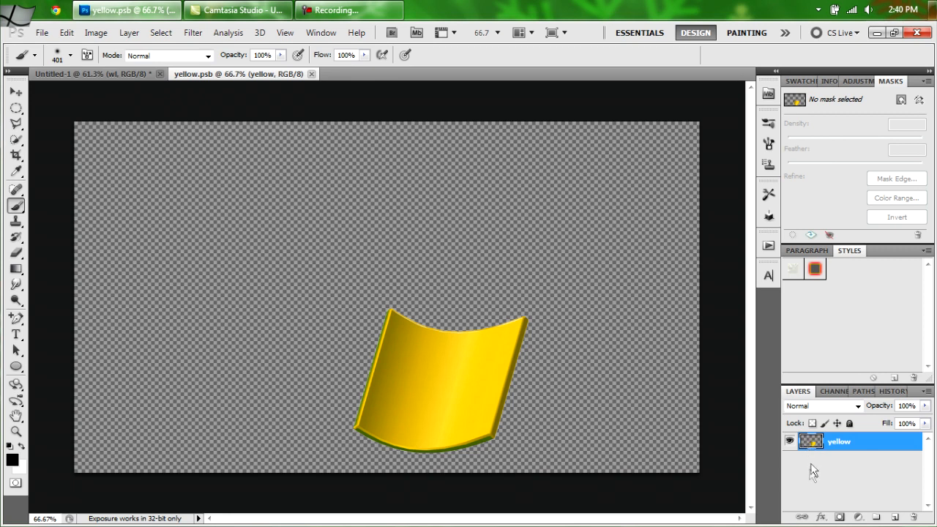
pyautogui.keyDown('ctrl'); pyautogui.click(810, 442); pyautogui.keyUp('ctrl')
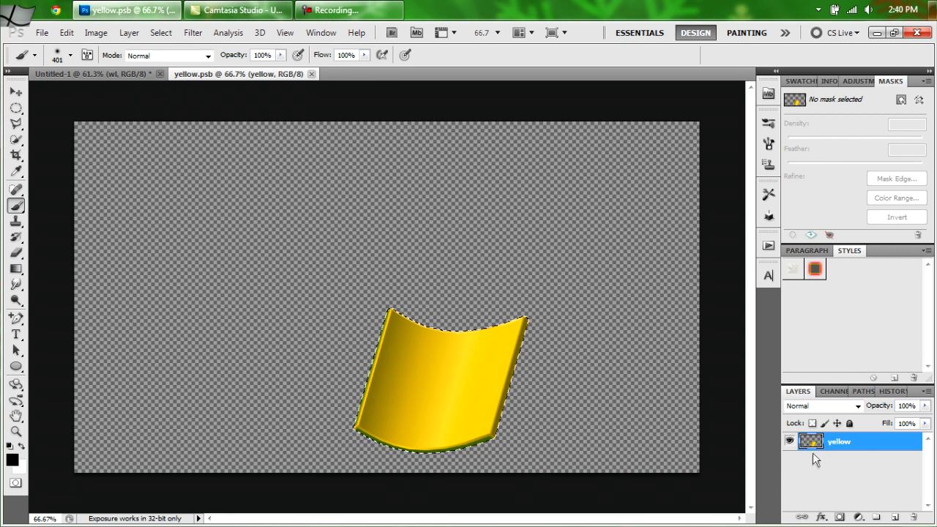
# - Set the foreground color to fff798 and brush it over the left part of the selected yellow panel
pyautogui.click(11, 459)
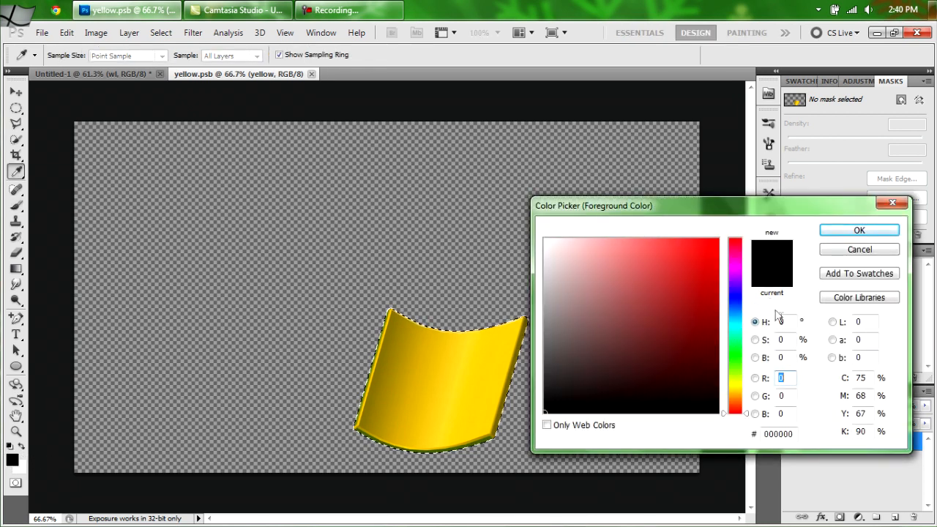
pyautogui.moveTo(797, 433); pyautogui.dragTo(760, 433)
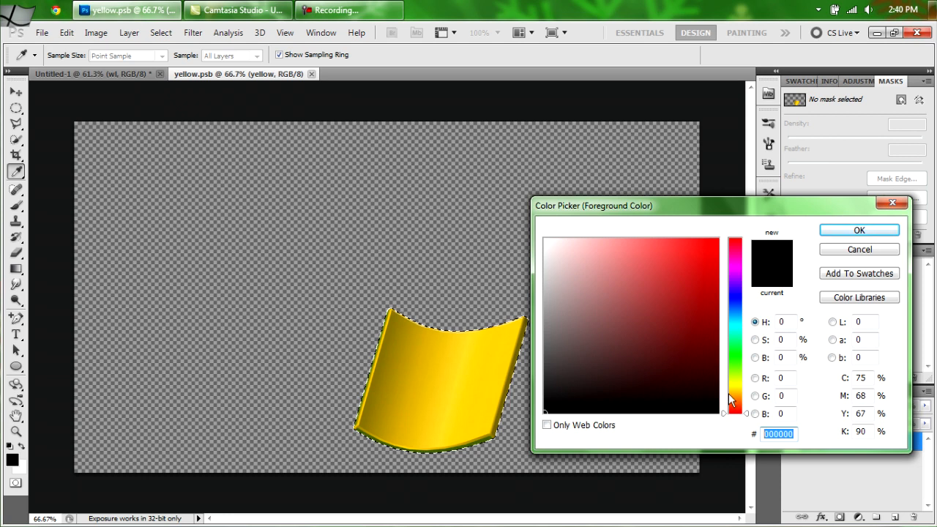
pyautogui.write('fff')
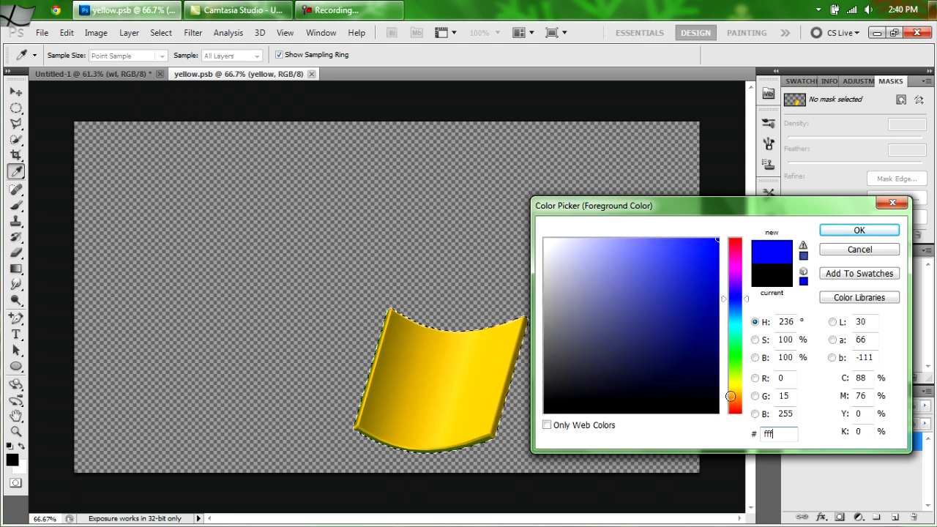
pyautogui.write('798')
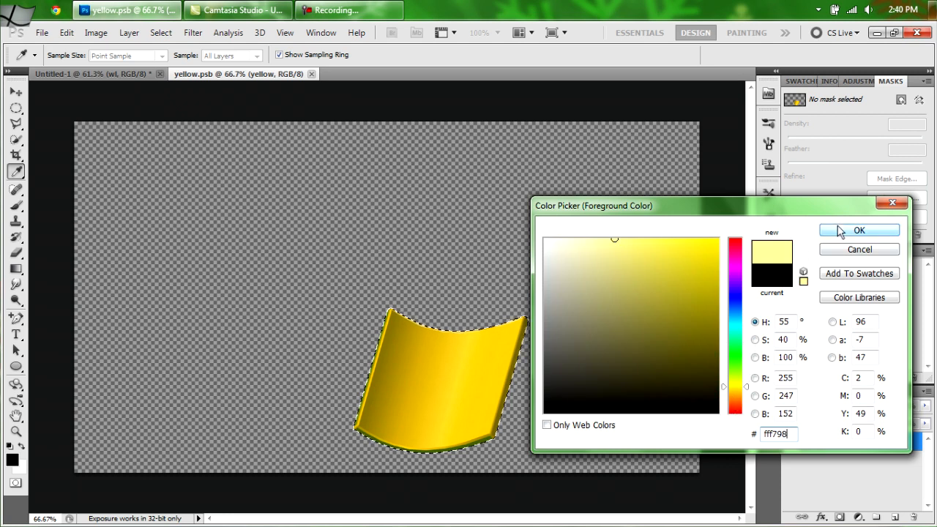
pyautogui.click(836, 233)
pyautogui.press('b')
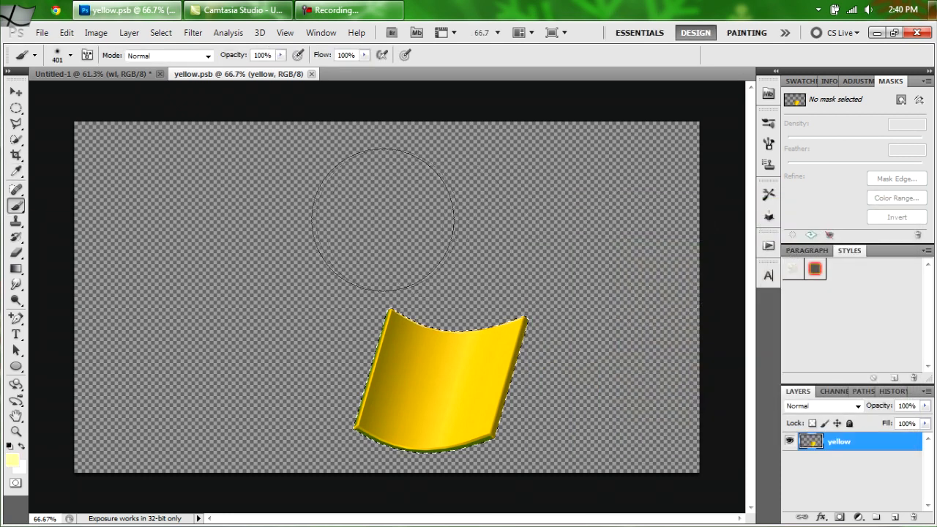
pyautogui.moveTo(372, 278)
pyautogui.mouseDown()
pyautogui.moveTo(370, 403)
pyautogui.moveTo(367, 331)
pyautogui.mouseUp()
pyautogui.click(352, 410)
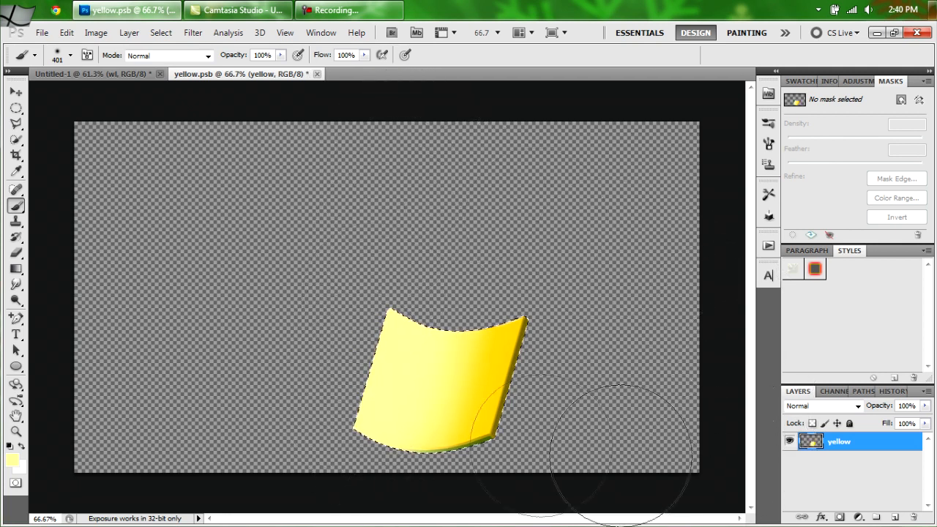
# - Set the foreground color to ffff00 and brush it over the right part of the selected yellow panel
pyautogui.click(12, 460)
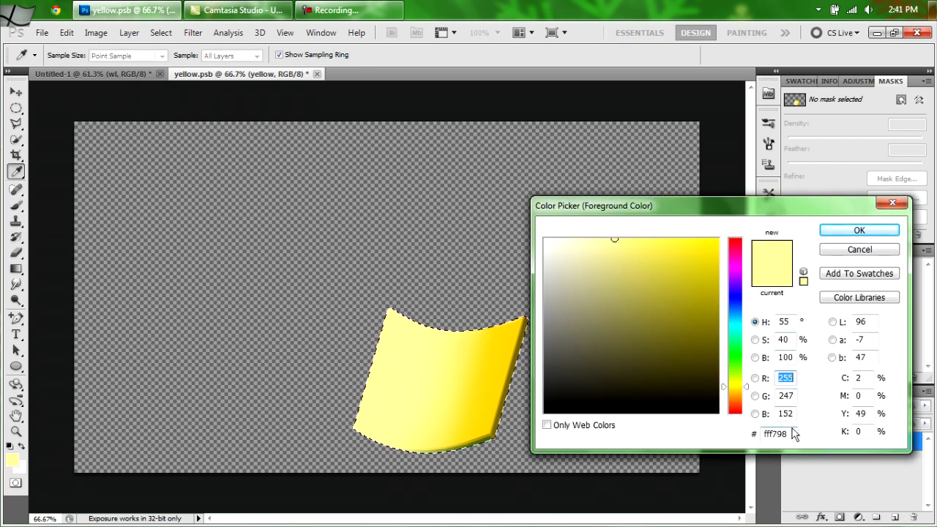
pyautogui.moveTo(794, 433); pyautogui.dragTo(747, 438)
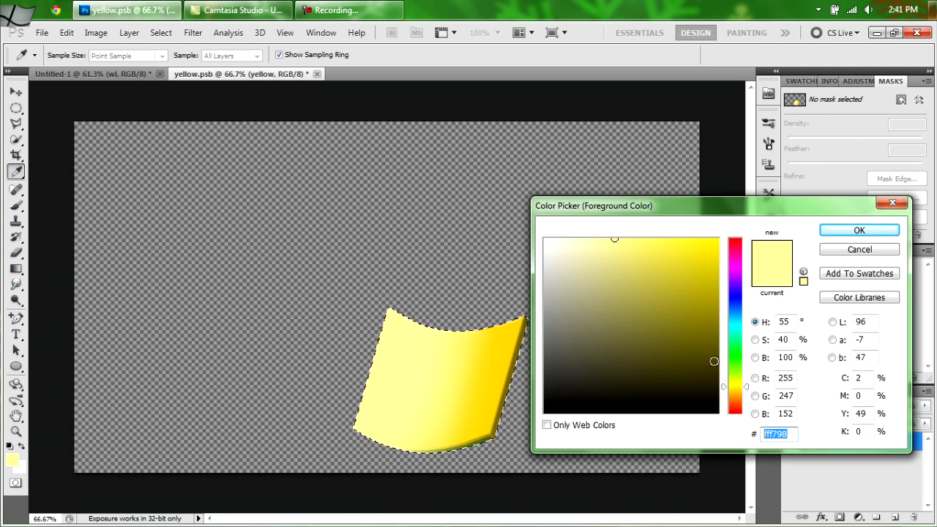
pyautogui.write('fff')
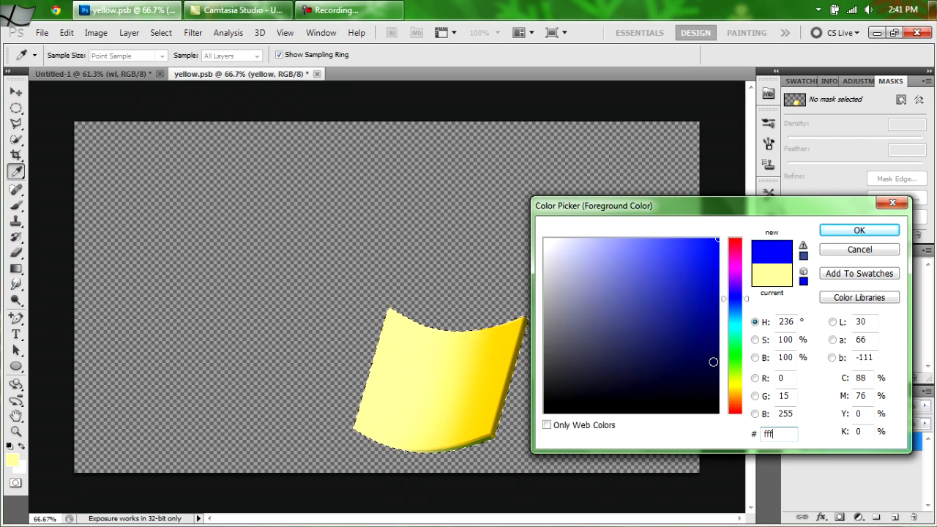
pyautogui.write('f')
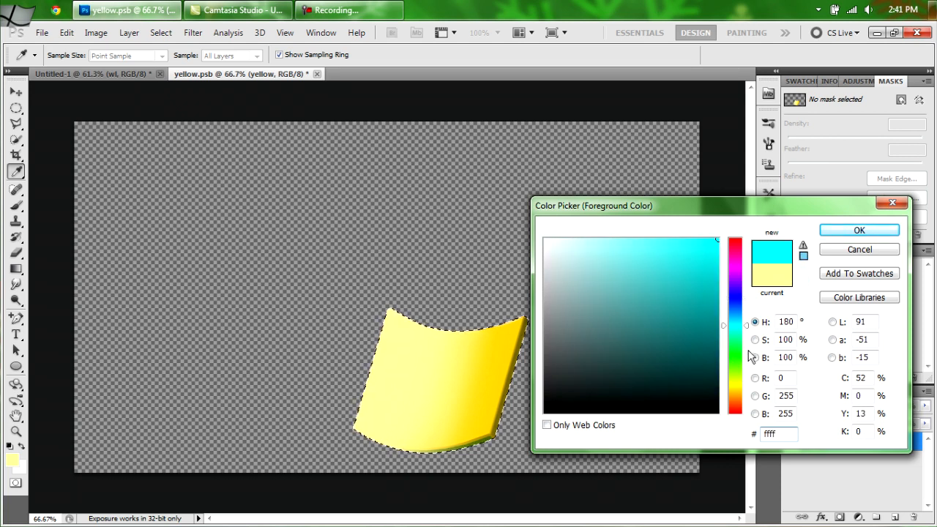
pyautogui.write('00')
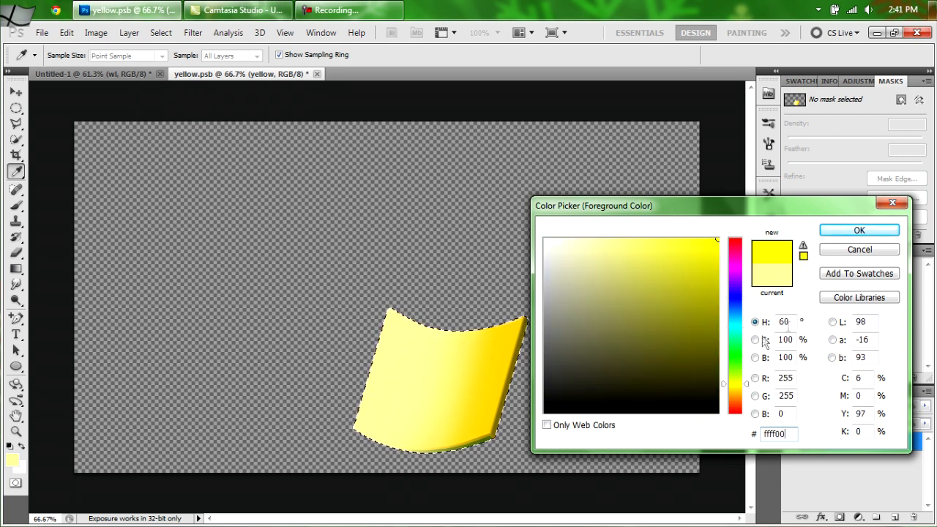
pyautogui.click(852, 231)
pyautogui.press('b')
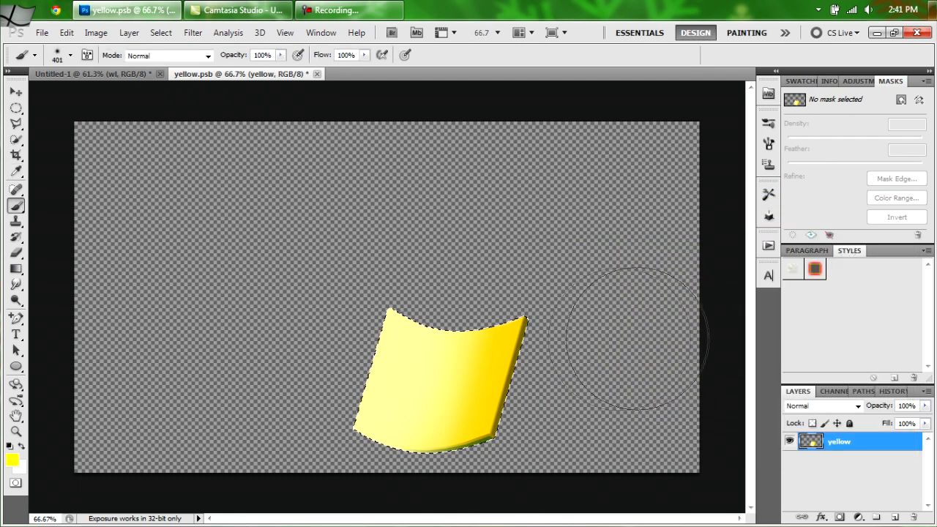
pyautogui.moveTo(583, 269)
pyautogui.mouseDown()
pyautogui.moveTo(547, 341)
pyautogui.moveTo(533, 414)
pyautogui.moveTo(551, 273)
pyautogui.moveTo(509, 413)
pyautogui.moveTo(555, 271)
pyautogui.moveTo(533, 397)
pyautogui.mouseUp()
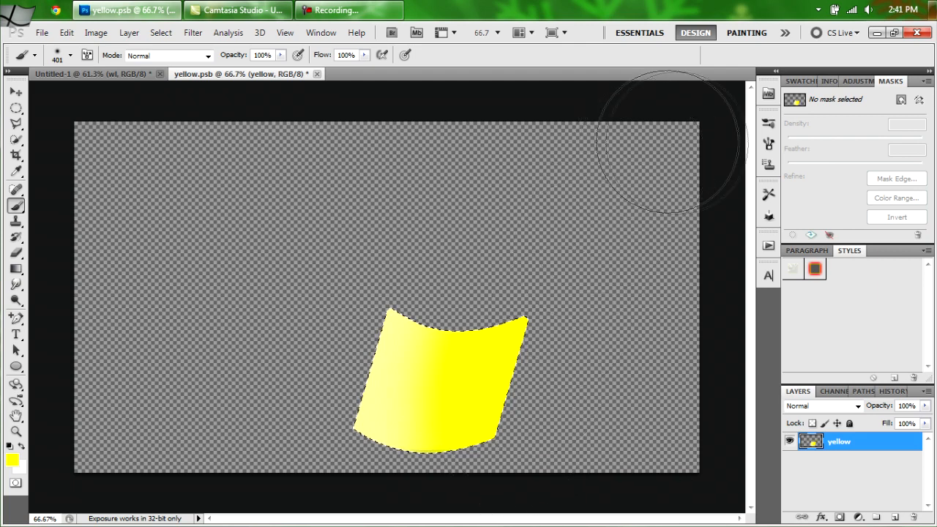
# - Apply Blur More to the painted yellow panel, and save and close the yellow texture document
pyautogui.click(194, 35)
pyautogui.moveTo(200, 184)
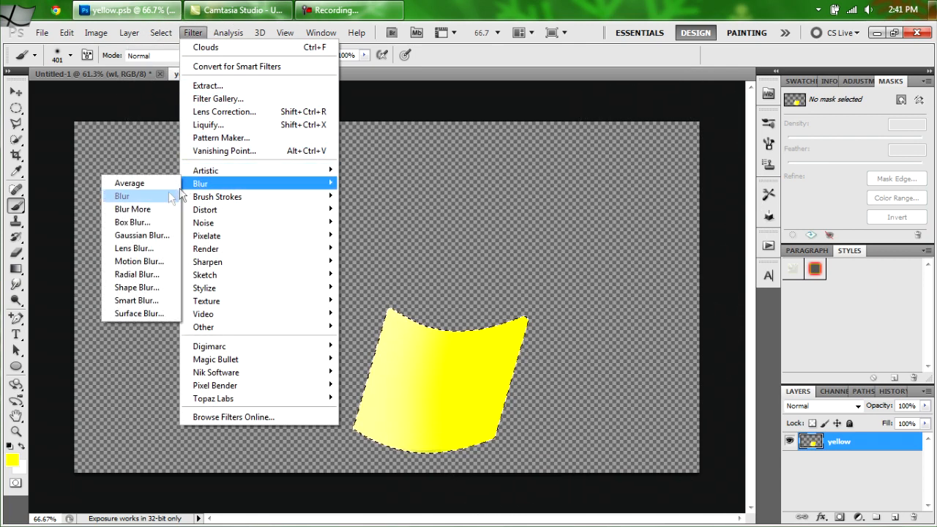
pyautogui.click(161, 211)
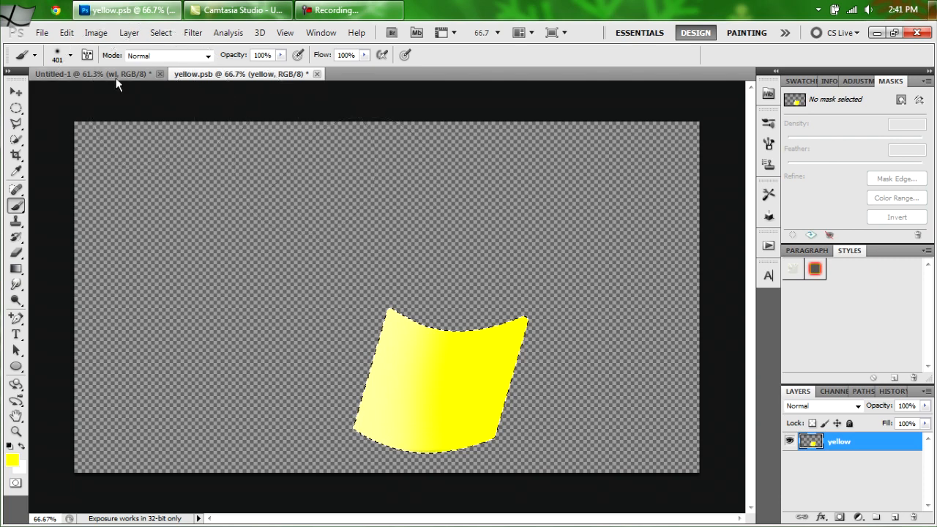
pyautogui.click(129, 76)
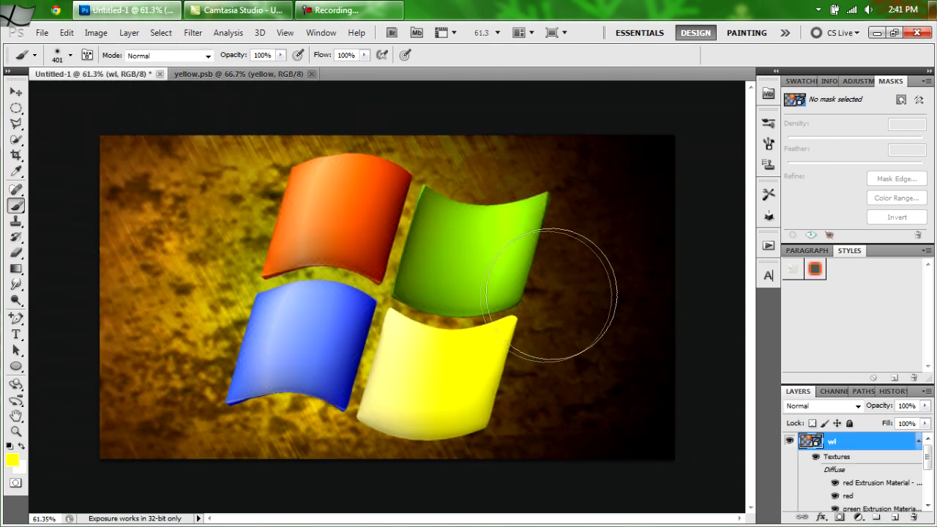
pyautogui.click(311, 74)
# - Open the blue diffuse texture of the wl layer for editing and load its layer's pixels as a selection
pyautogui.moveTo(927, 454); pyautogui.dragTo(928, 486)
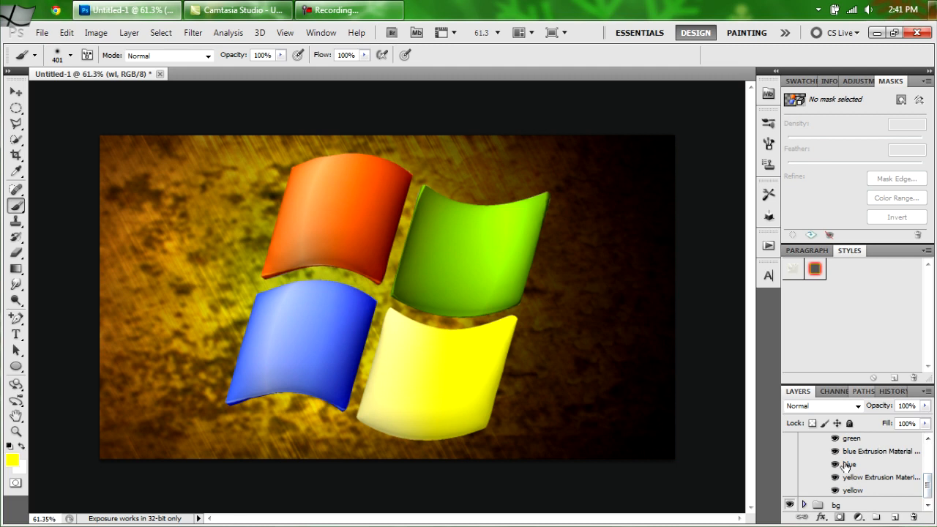
pyautogui.doubleClick(848, 469)
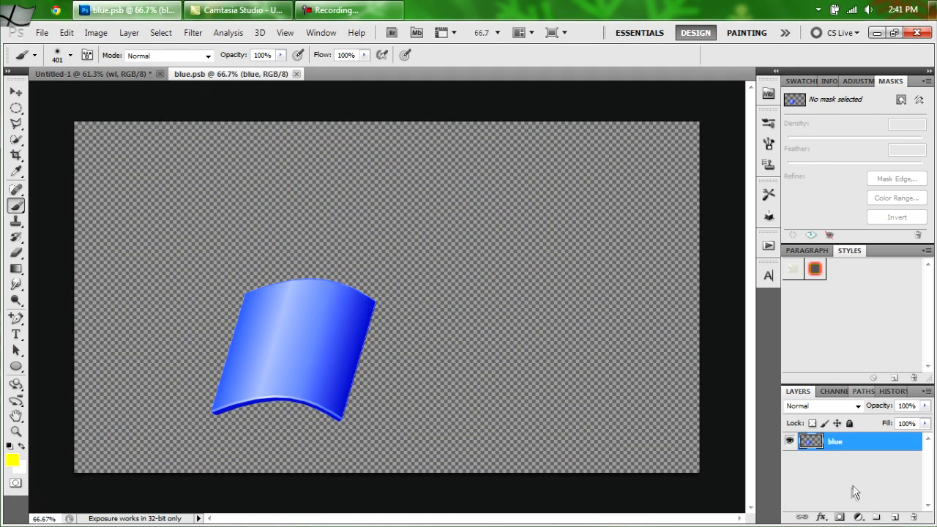
pyautogui.keyDown('ctrl'); pyautogui.click(811, 442); pyautogui.keyUp('ctrl')
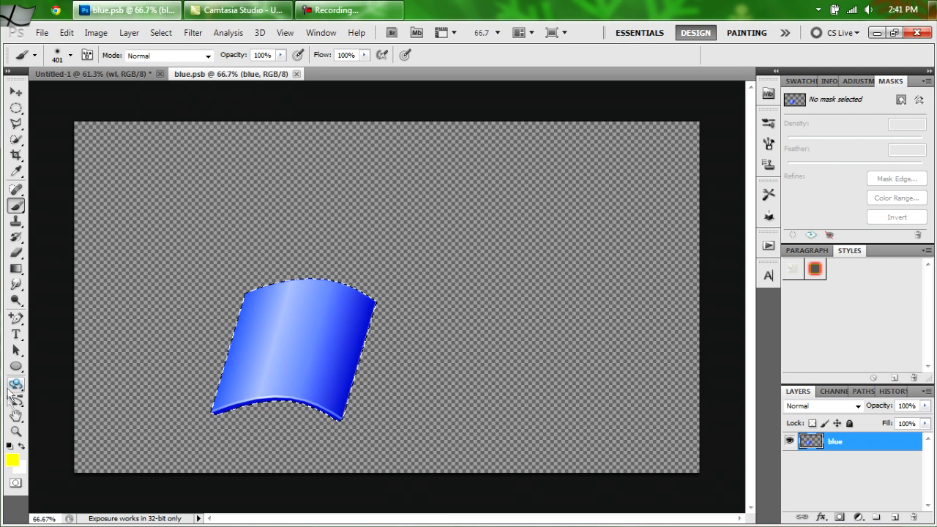
# - Set the foreground color to 001a8b and brush it over the left part of the selected blue panel
pyautogui.click(13, 460)
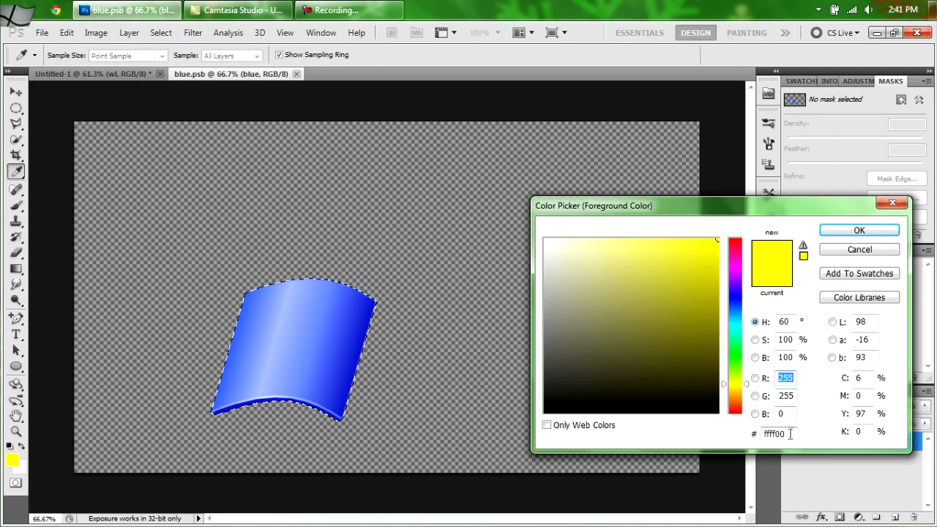
pyautogui.moveTo(781, 433); pyautogui.dragTo(753, 438)
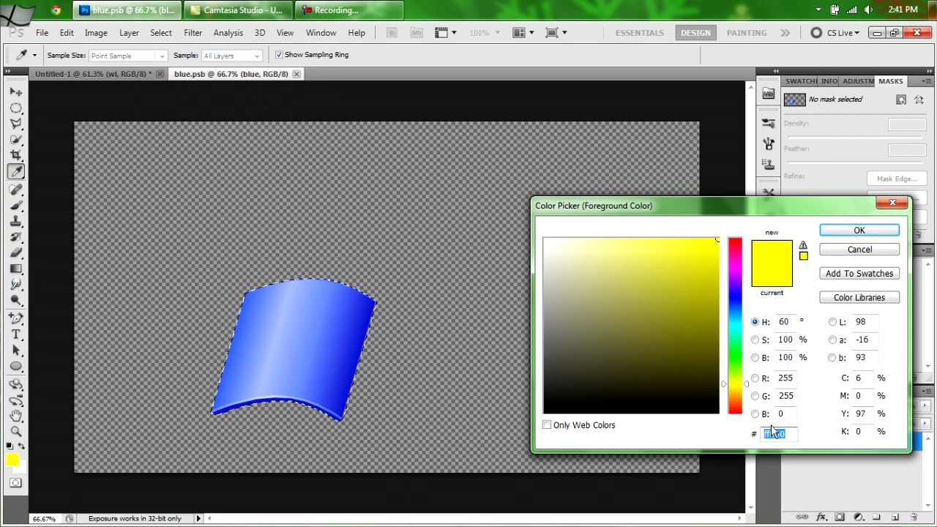
pyautogui.write('0')
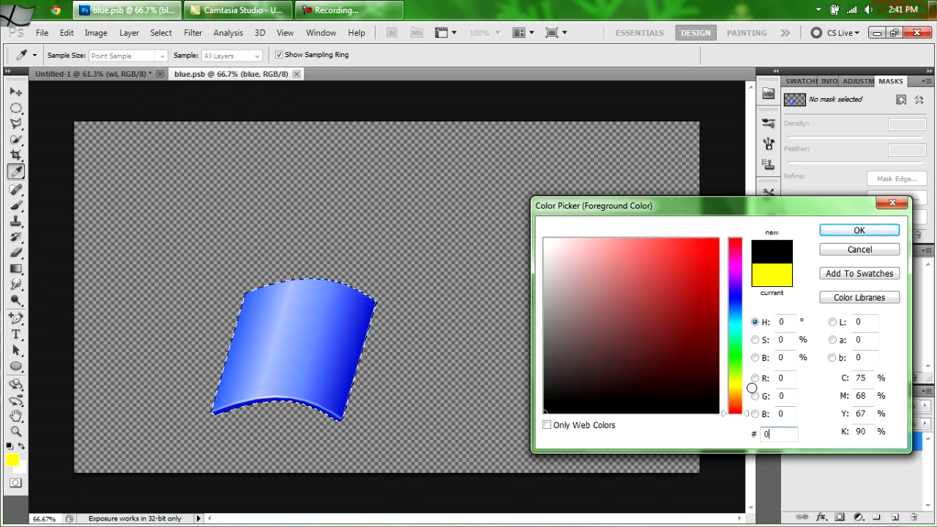
pyautogui.write('01a')
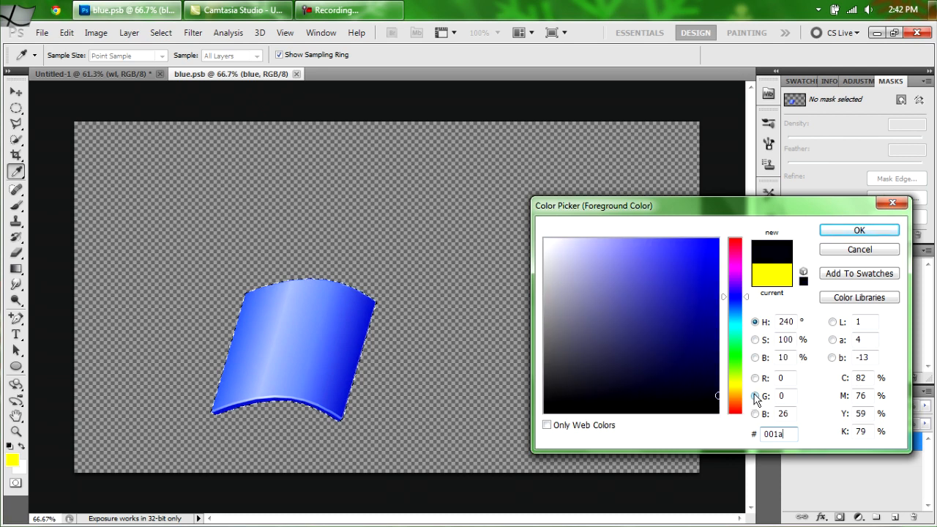
pyautogui.write('8b')
pyautogui.click(855, 232)
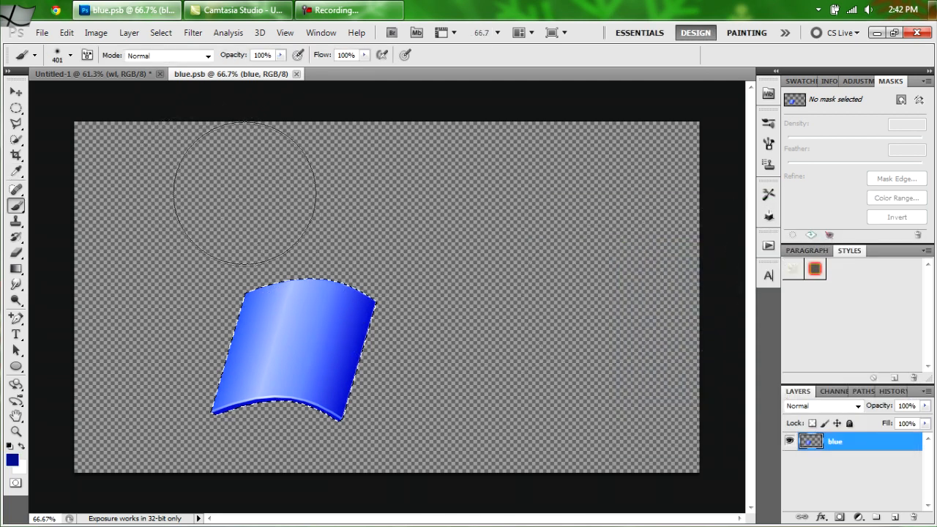
pyautogui.click(239, 264)
pyautogui.moveTo(228, 336)
pyautogui.mouseDown()
pyautogui.moveTo(217, 393)
pyautogui.moveTo(240, 232)
pyautogui.mouseUp()
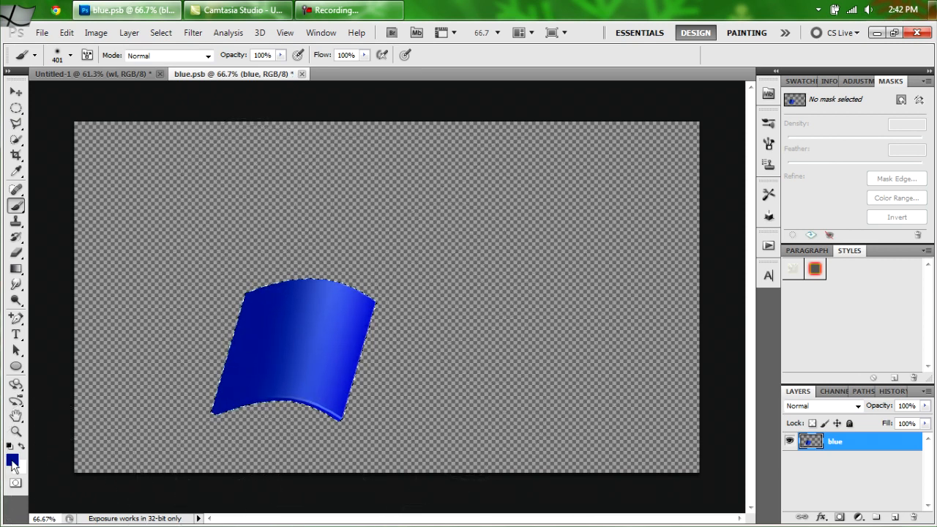
# - Set the foreground color to 0079fb and brush it over the right part of the selected blue panel
pyautogui.click(12, 461)
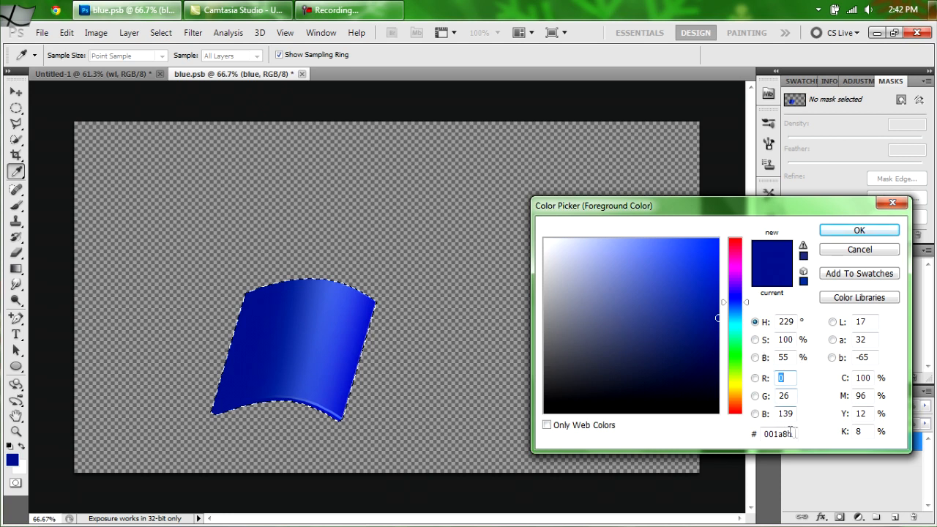
pyautogui.moveTo(794, 433); pyautogui.dragTo(756, 436)
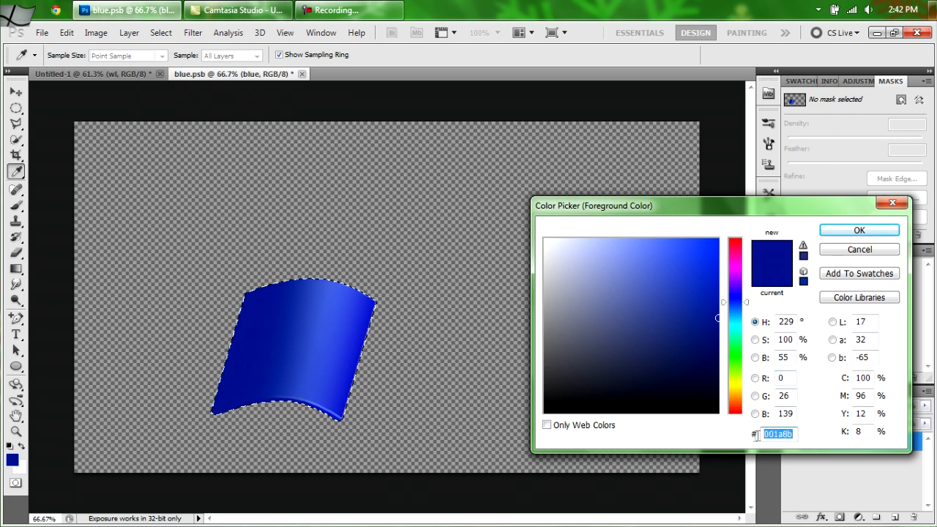
pyautogui.write('007')
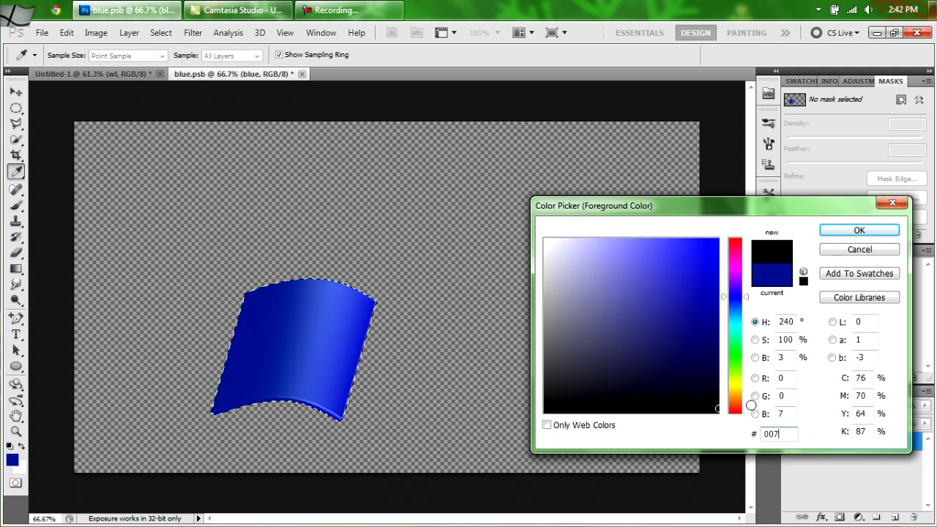
pyautogui.write('9f')
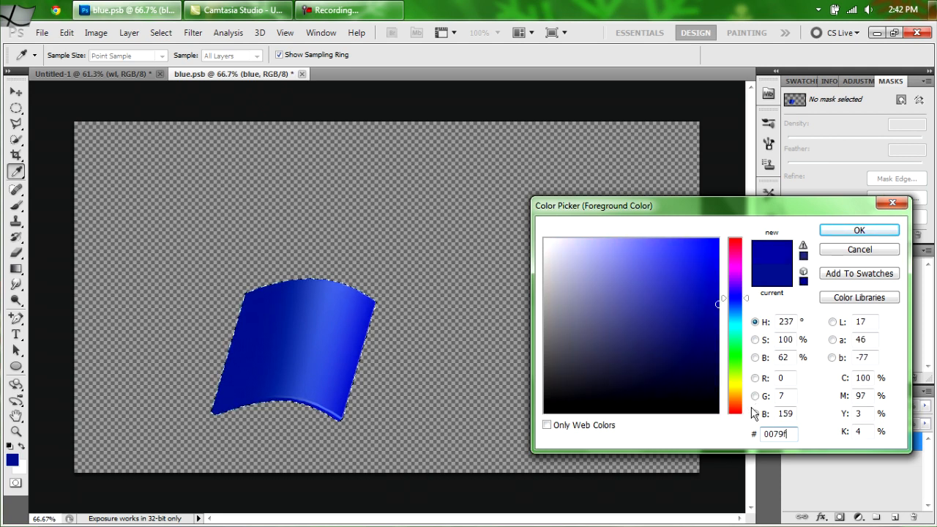
pyautogui.write('b')
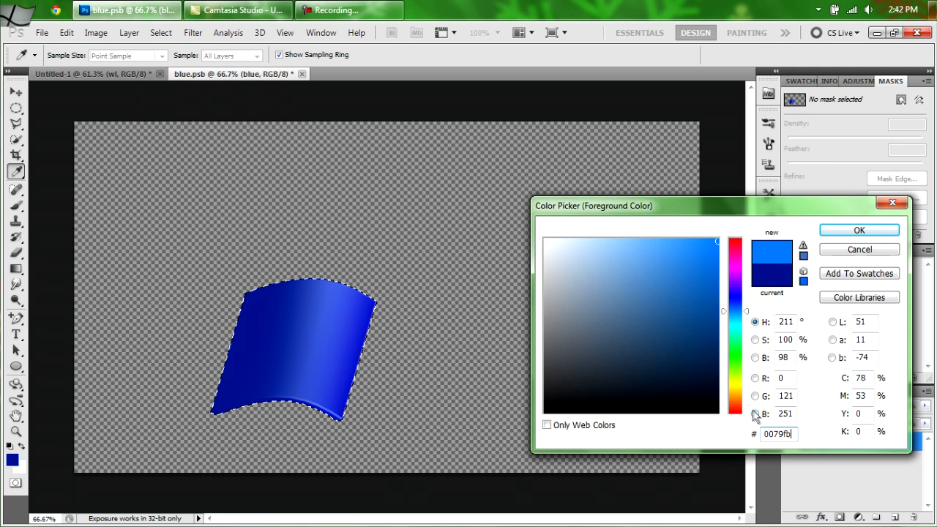
pyautogui.click(847, 232)
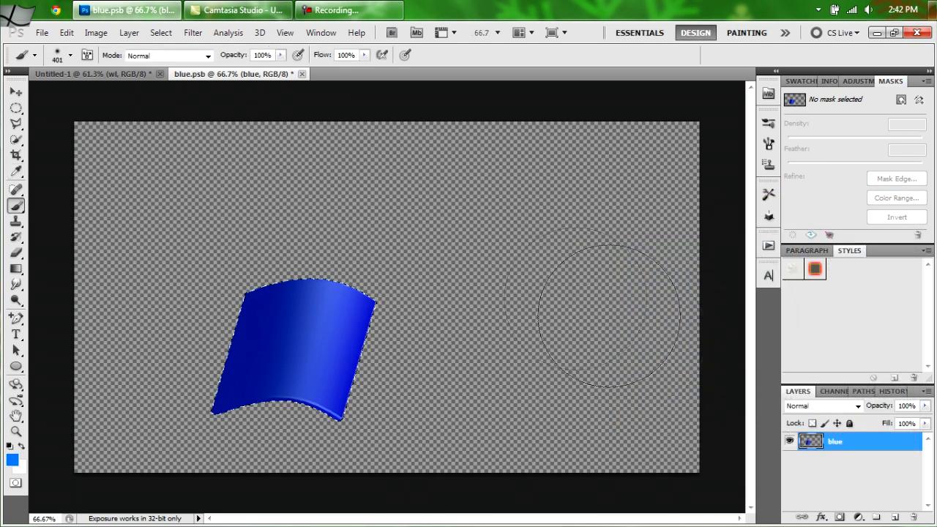
pyautogui.moveTo(404, 287)
pyautogui.mouseDown()
pyautogui.moveTo(367, 406)
pyautogui.moveTo(400, 224)
pyautogui.moveTo(354, 416)
pyautogui.mouseUp()
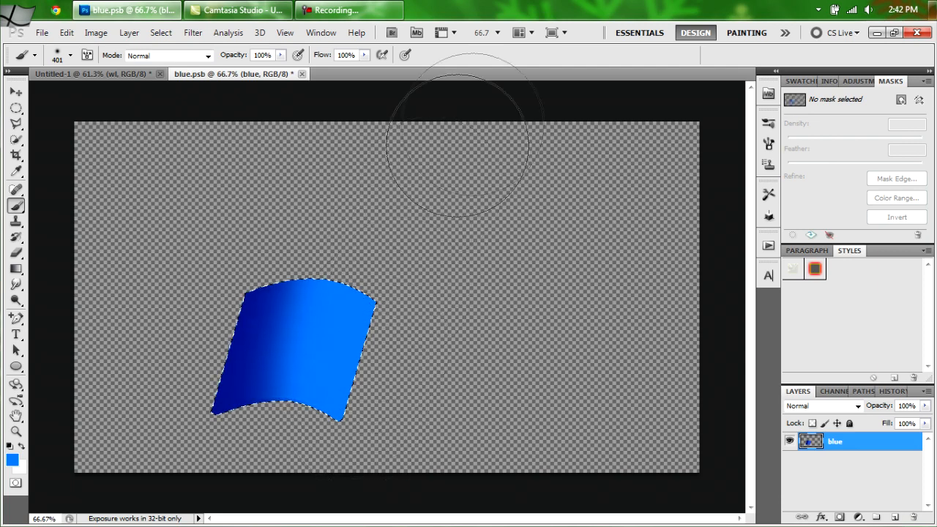
# - Apply Blur More to the painted blue panel, and save and close the blue texture document
pyautogui.click(191, 34)
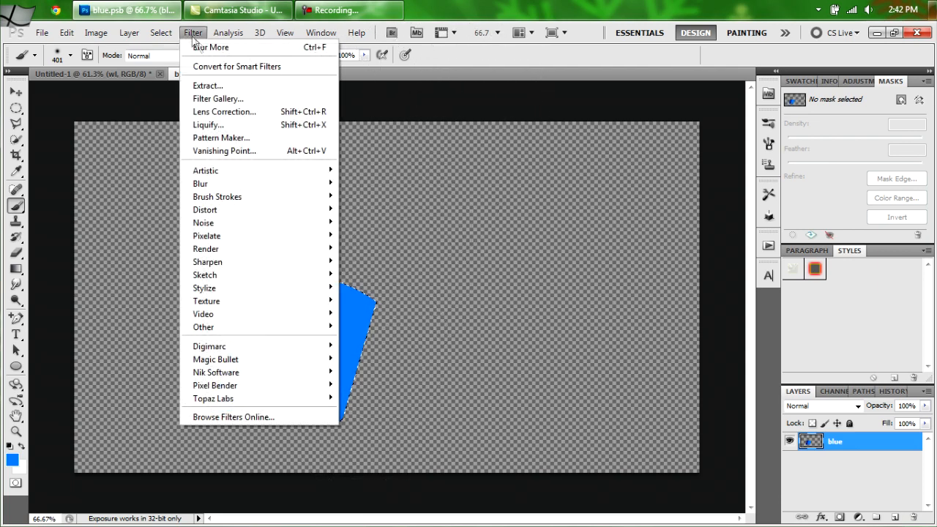
pyautogui.click(197, 48)
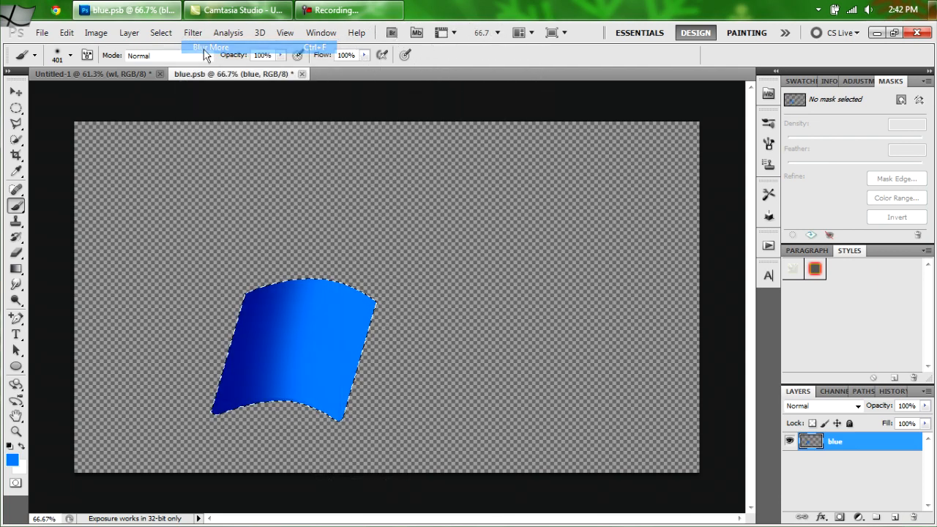
pyautogui.click(100, 74)
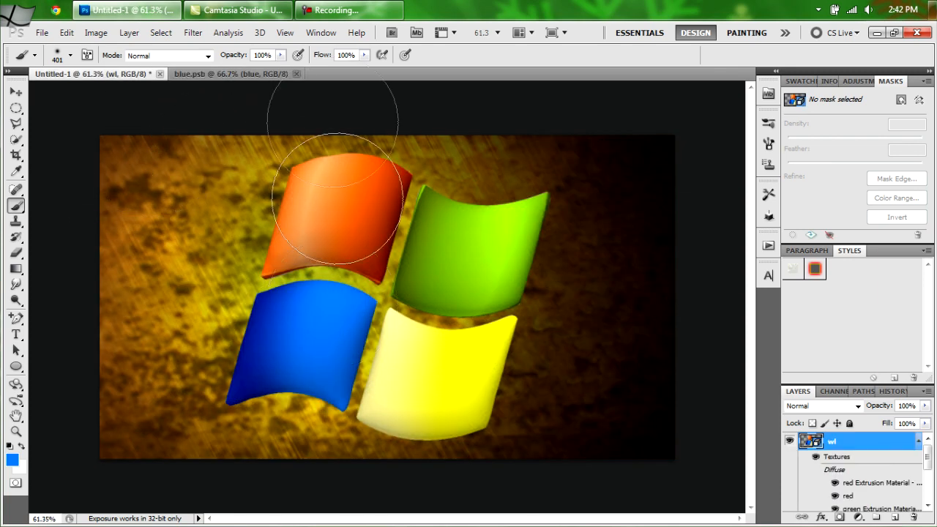
pyautogui.click(295, 74)
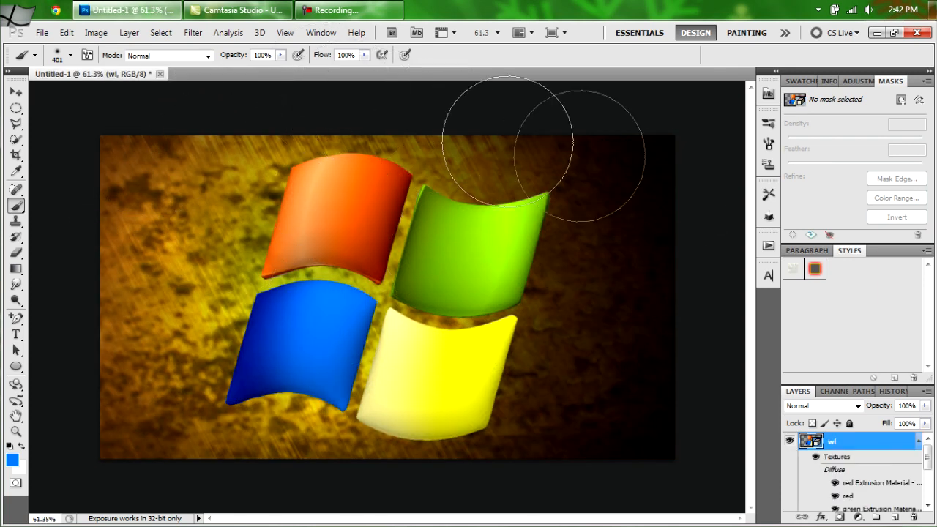
# - Open the green diffuse texture of the wl layer for editing and load its layer's pixels as a selection
pyautogui.moveTo(928, 456); pyautogui.dragTo(928, 475)
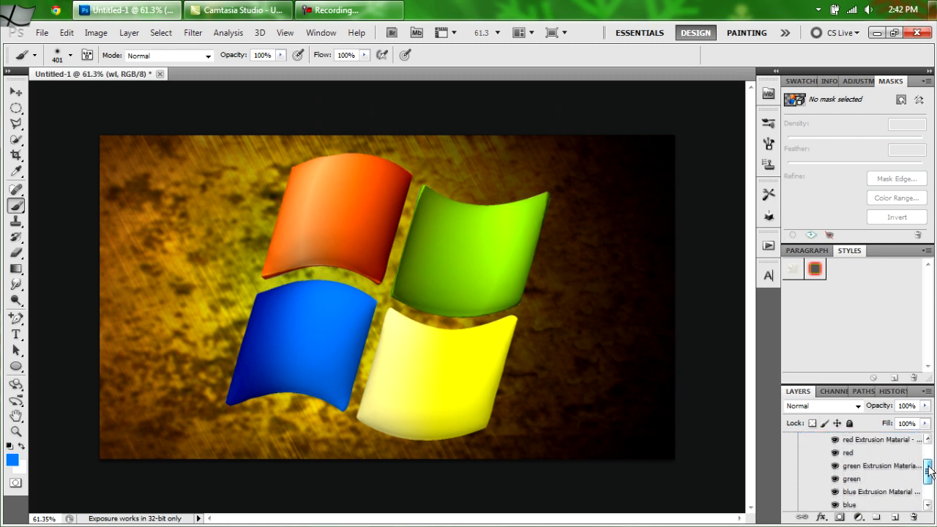
pyautogui.doubleClick(851, 483)
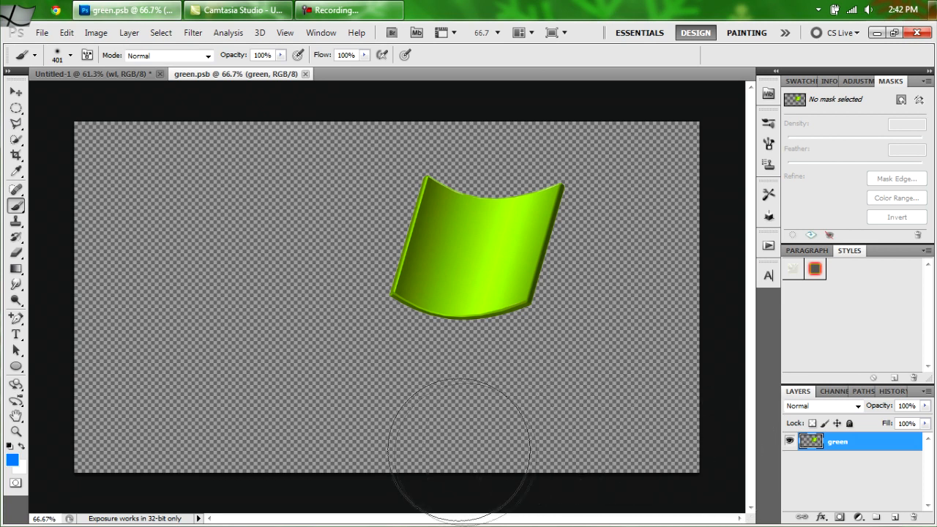
pyautogui.keyDown('ctrl'); pyautogui.click(811, 441); pyautogui.keyUp('ctrl')
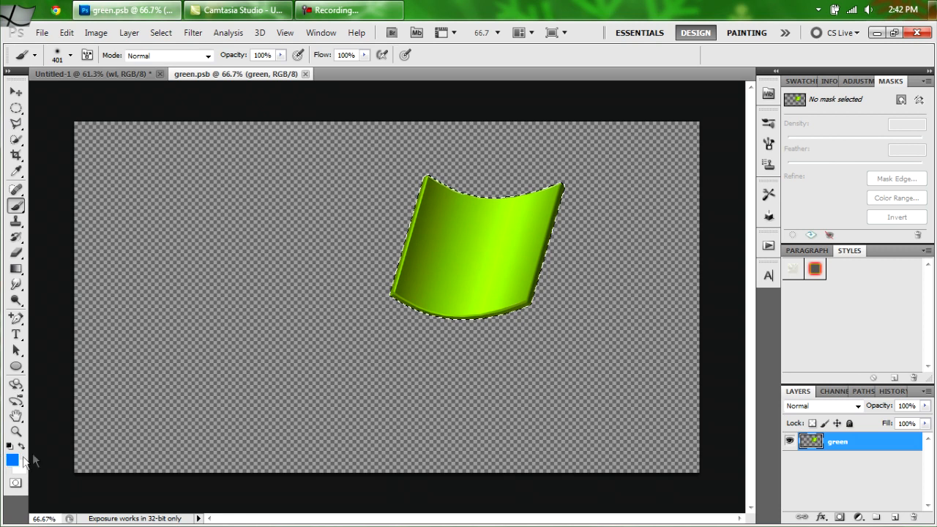
# - Set the foreground color to bbff98 and brush it over the left part of the selected green panel
pyautogui.click(12, 458)
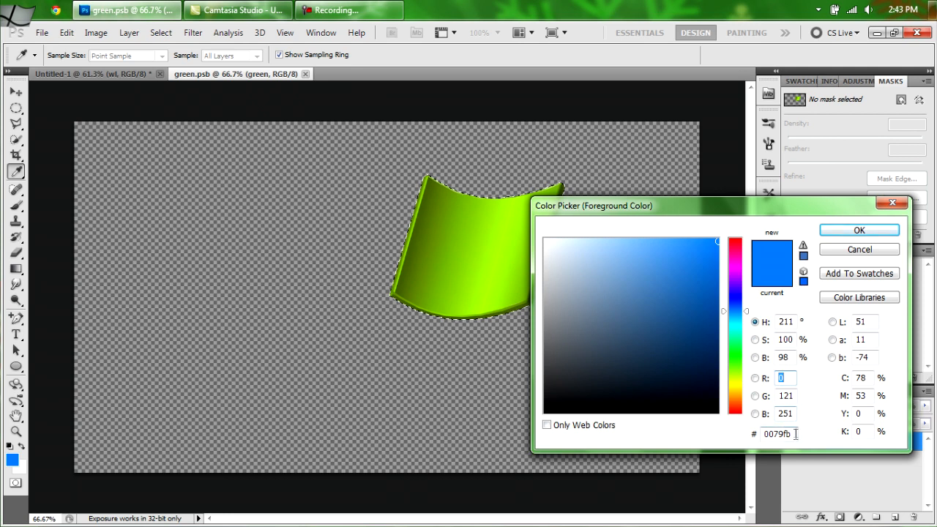
pyautogui.moveTo(793, 433); pyautogui.dragTo(771, 436)
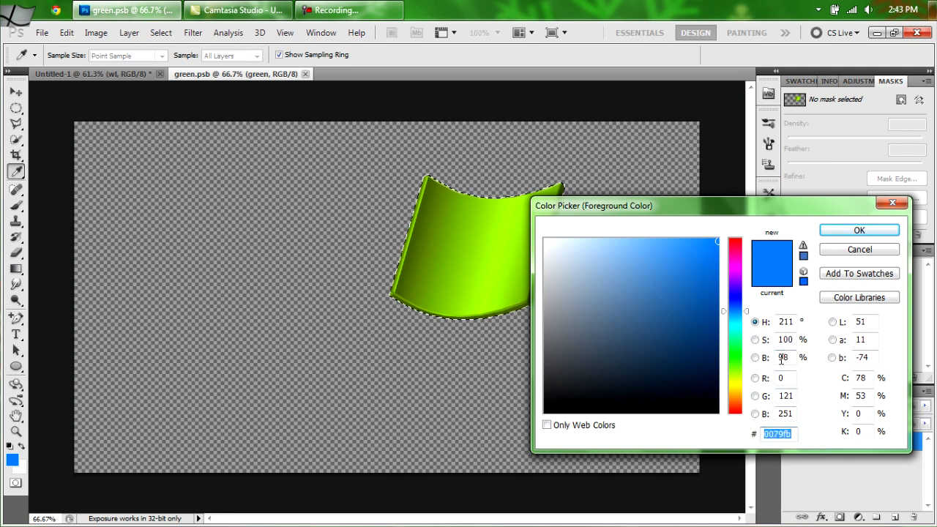
pyautogui.write('bb')
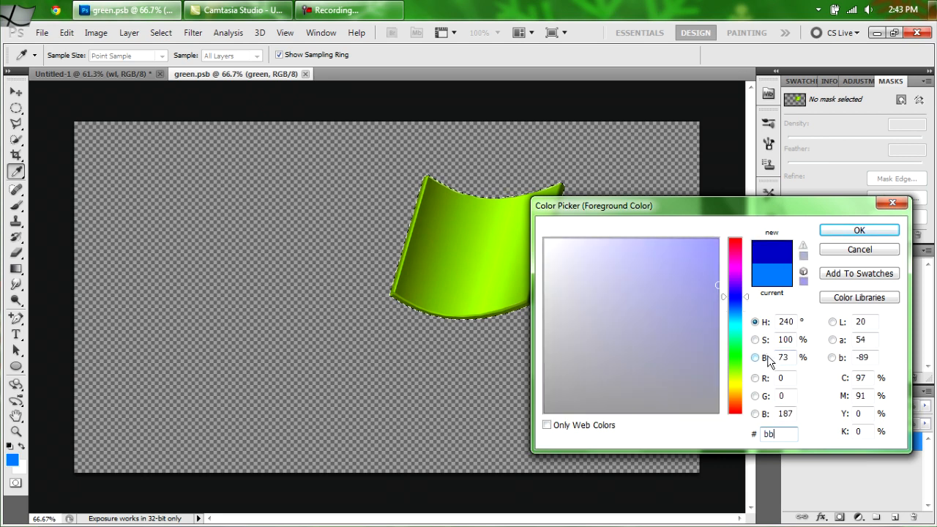
pyautogui.write('ff98')
pyautogui.click(848, 231)
pyautogui.press('b')
pyautogui.moveTo(410, 135)
pyautogui.mouseDown()
pyautogui.moveTo(392, 233)
pyautogui.moveTo(407, 198)
pyautogui.moveTo(385, 257)
pyautogui.moveTo(408, 105)
pyautogui.moveTo(376, 303)
pyautogui.moveTo(418, 109)
pyautogui.moveTo(472, 261)
pyautogui.mouseUp()
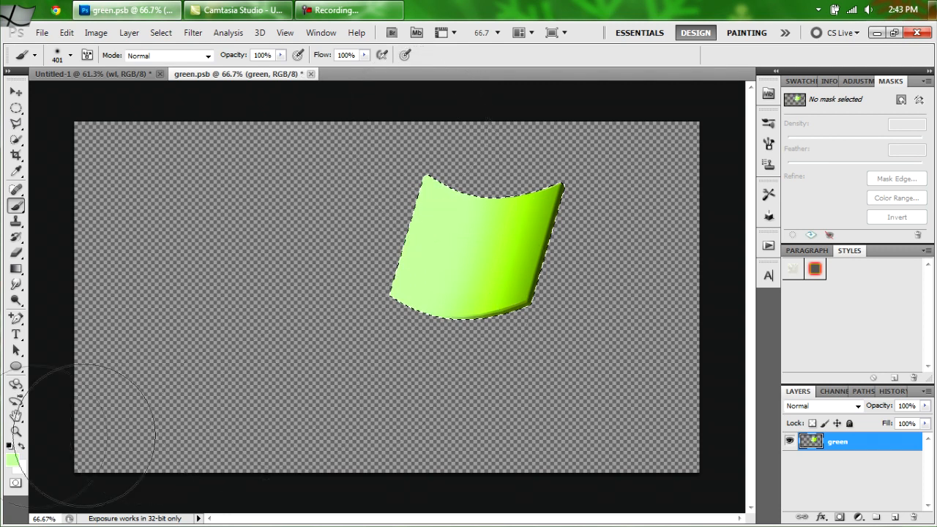
# - Set the foreground color to 44ff00 and brush it over the right part of the selected green panel
pyautogui.click(11, 458)
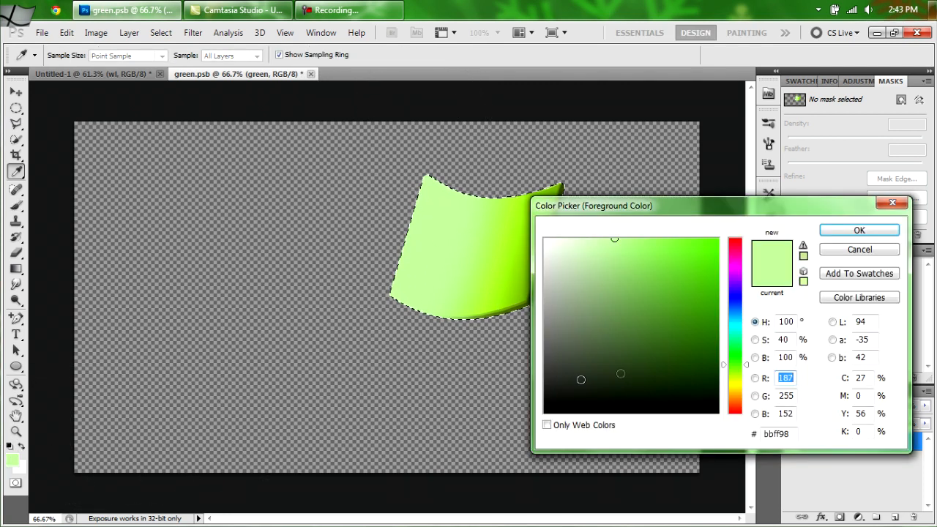
pyautogui.moveTo(793, 430); pyautogui.dragTo(772, 431)
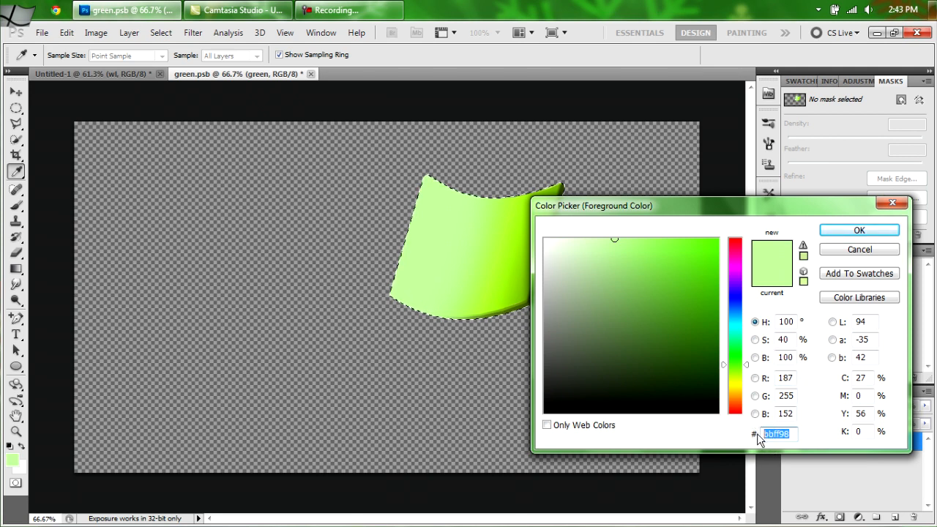
pyautogui.write('44ff00')
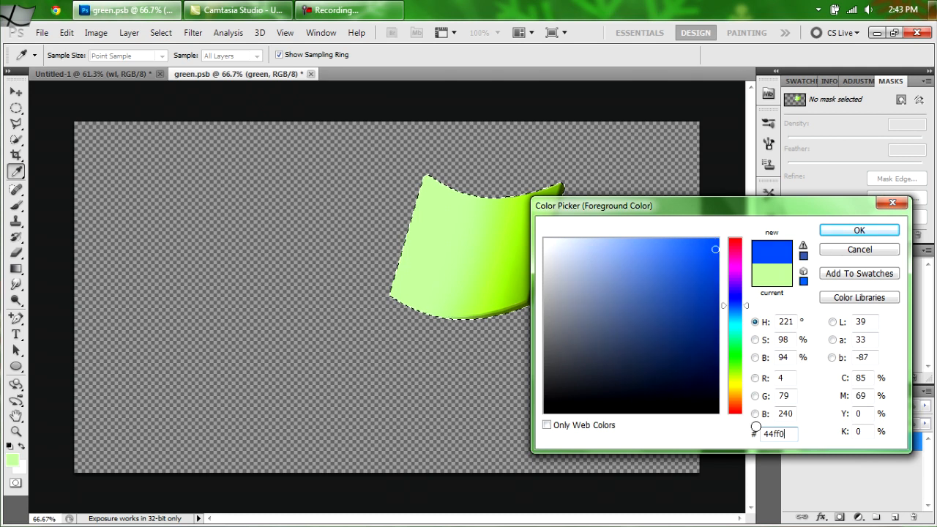
pyautogui.click(860, 231)
pyautogui.press('b')
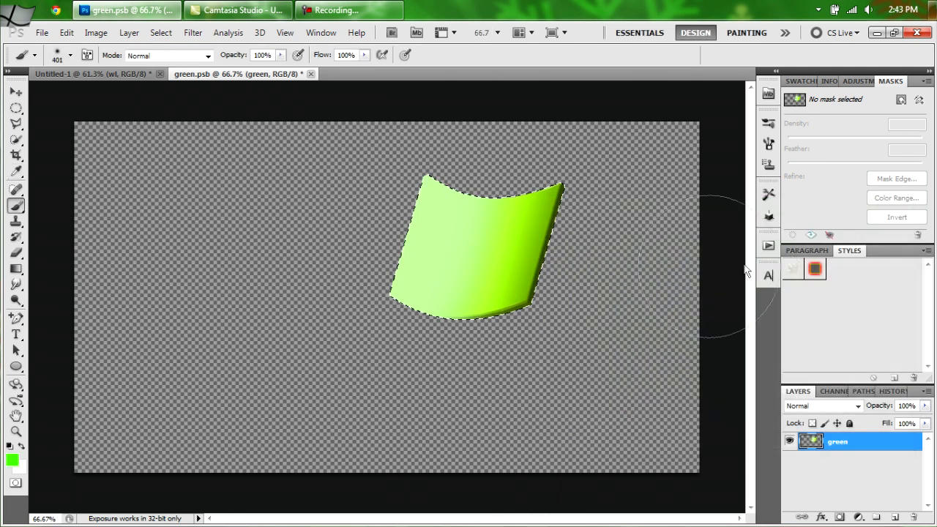
pyautogui.moveTo(580, 303)
pyautogui.mouseDown()
pyautogui.moveTo(605, 168)
pyautogui.moveTo(539, 333)
pyautogui.mouseUp()
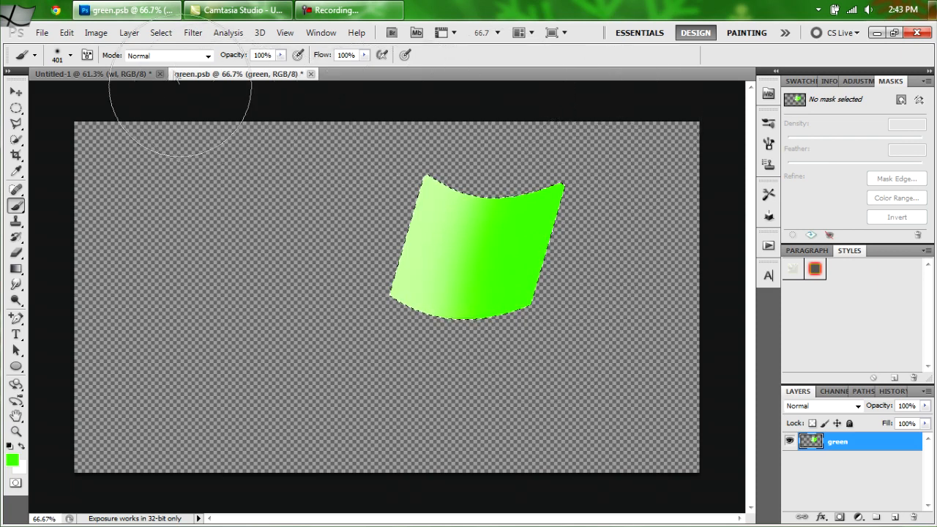
# - Apply Blur More to the painted green panel, and save and close the green texture document
pyautogui.click(194, 33)
pyautogui.click(210, 47)
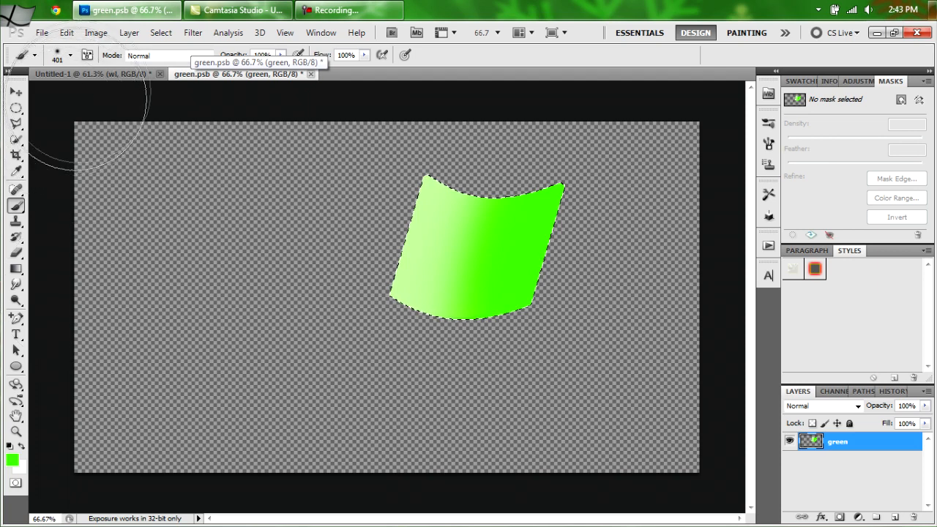
pyautogui.click(97, 73)
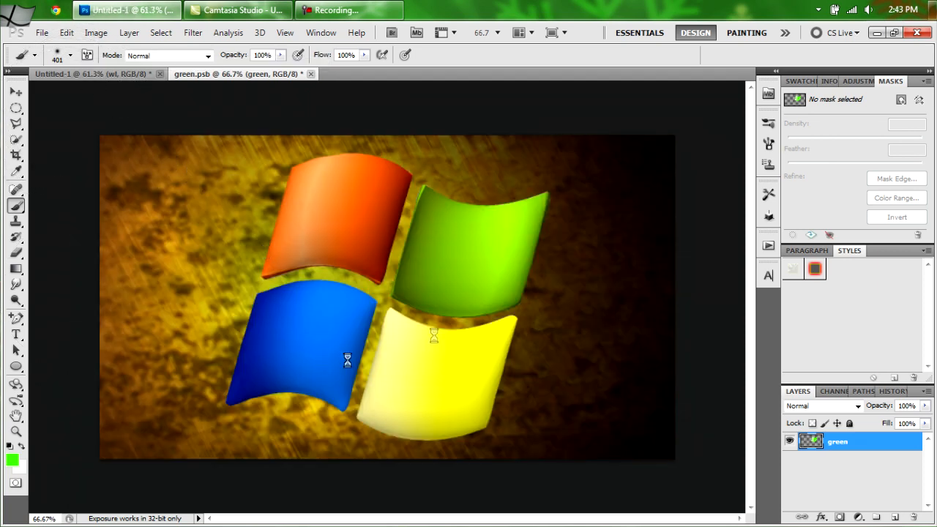
pyautogui.click(305, 73)
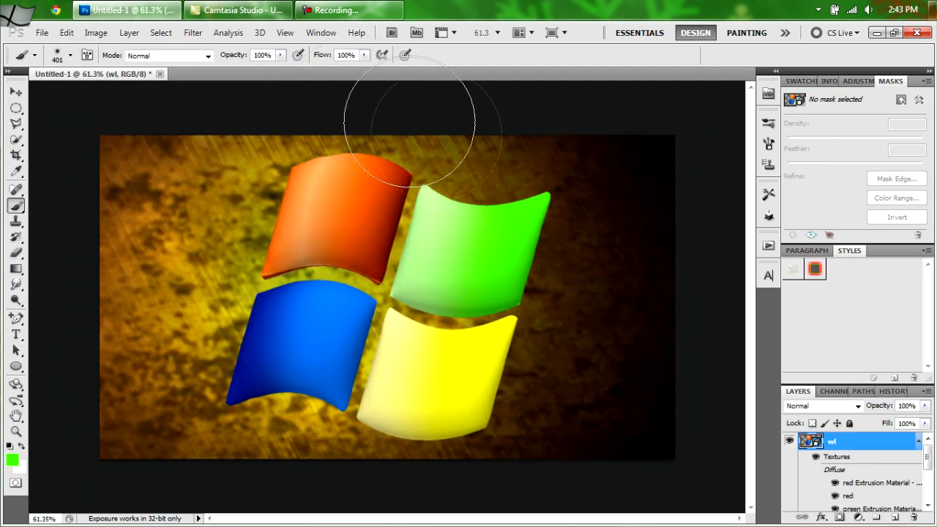
# - Open the red diffuse texture of the wl layer for editing and load its layer's pixels as a selection
pyautogui.doubleClick(846, 496)
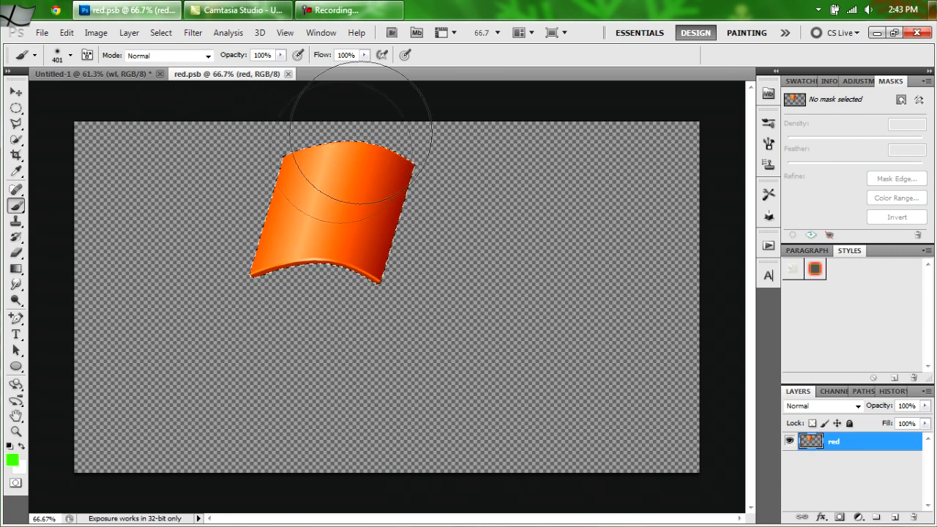
# - Set the foreground color to ff2200 and brush it over the left part of the selected red panel
pyautogui.click(15, 459)
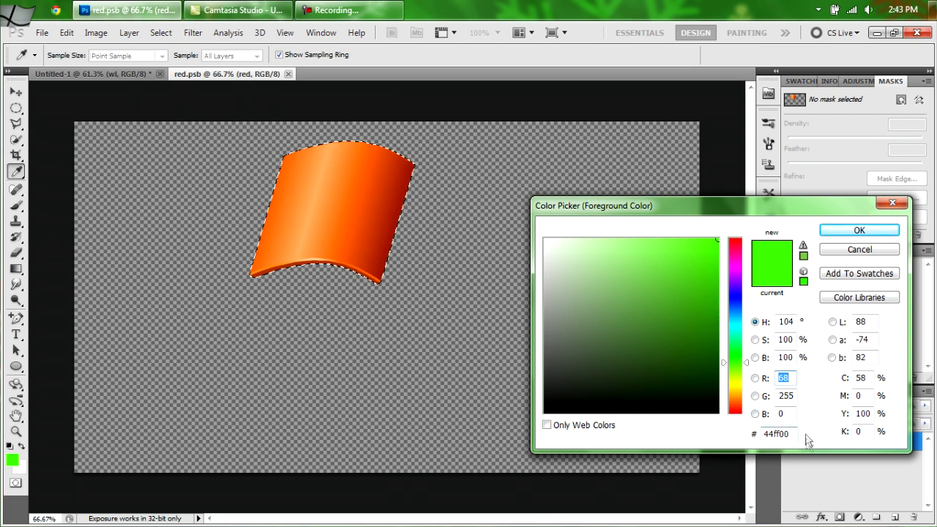
pyautogui.doubleClick(793, 435)
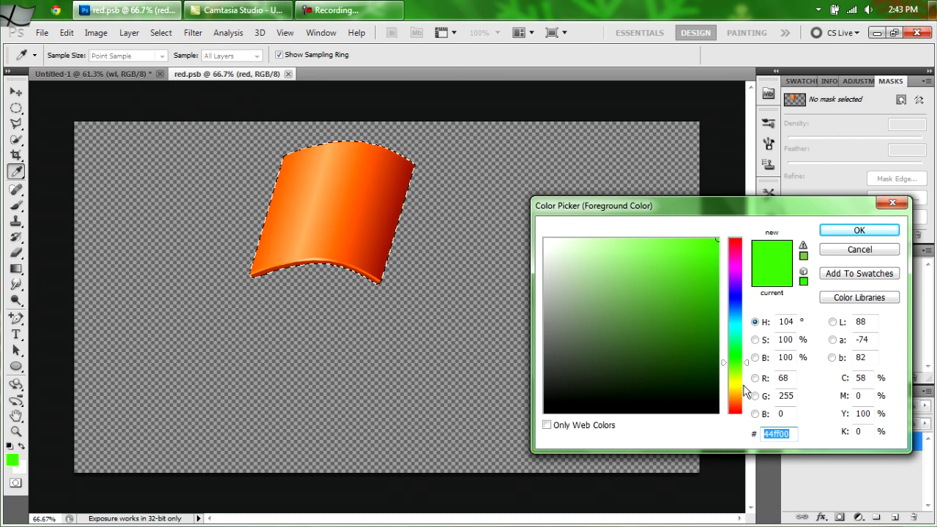
pyautogui.write('ff2200')
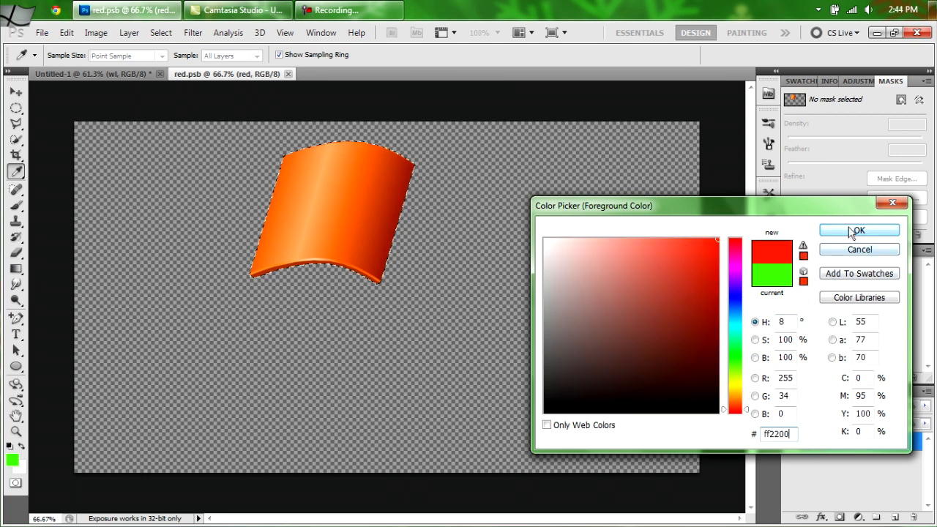
pyautogui.click(853, 230)
pyautogui.press('b')
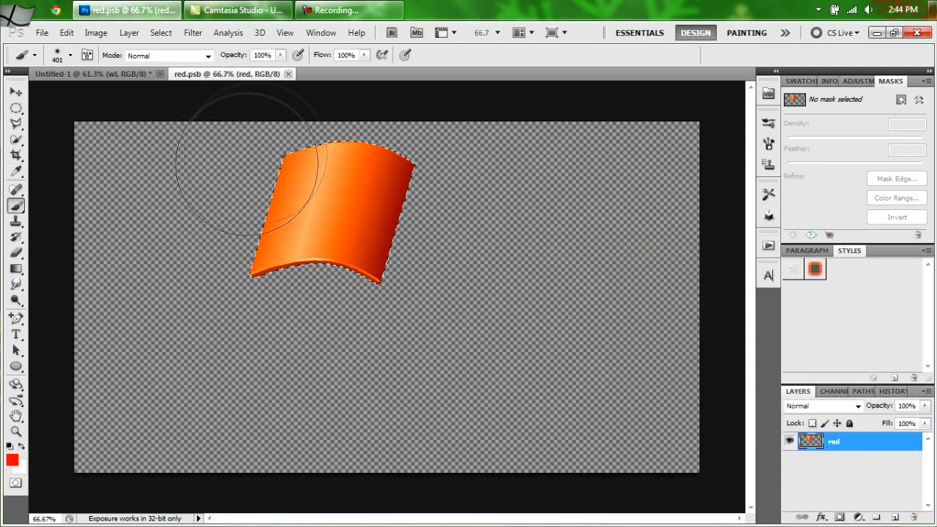
pyautogui.moveTo(260, 144); pyautogui.dragTo(226, 296)
pyautogui.moveTo(264, 119)
pyautogui.mouseDown()
pyautogui.moveTo(225, 295)
pyautogui.moveTo(224, 189)
pyautogui.mouseUp()
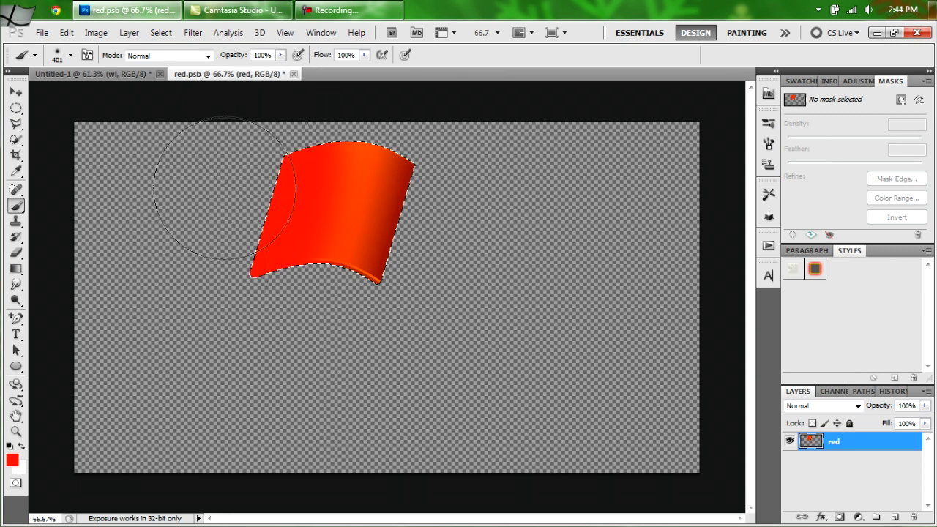
# - Set the foreground color to ff9d97 and brush it over the right part of the selected red panel
pyautogui.click(12, 460)
pyautogui.moveTo(794, 435); pyautogui.dragTo(771, 436)
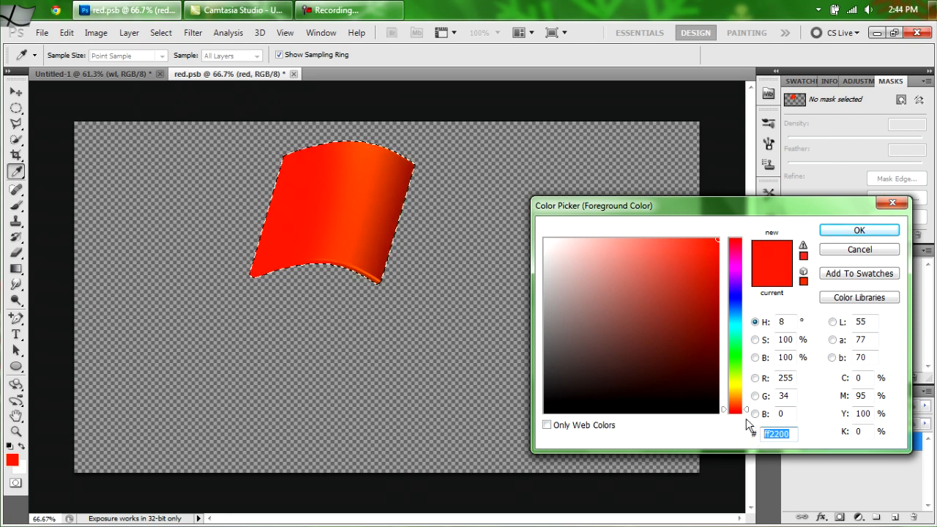
pyautogui.write('ff9d')
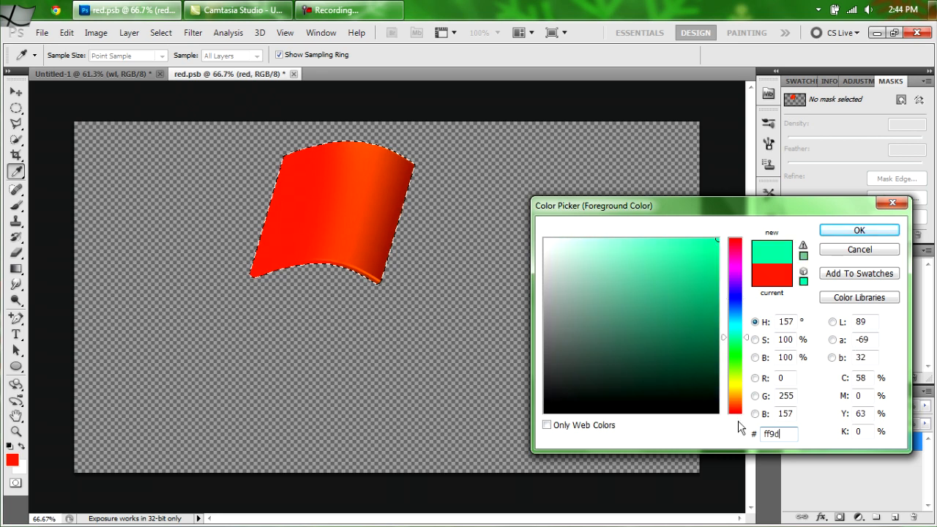
pyautogui.write('97')
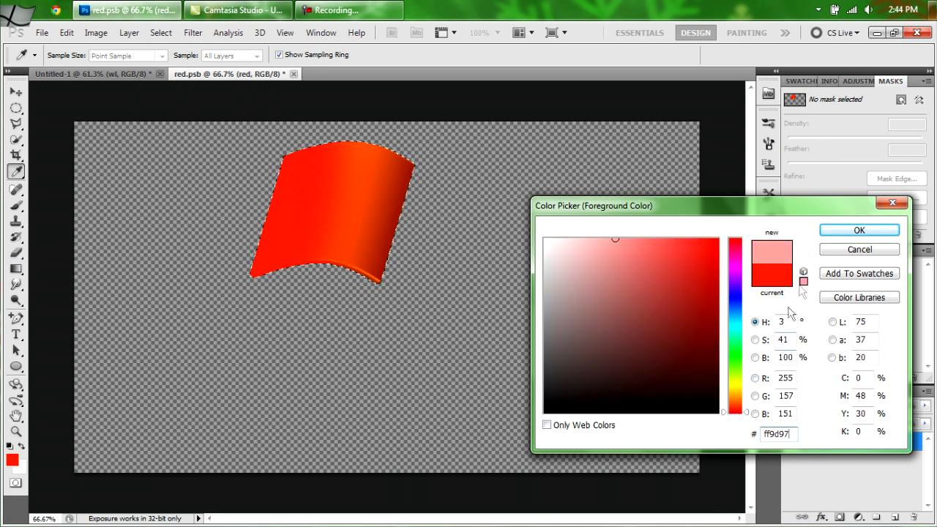
pyautogui.click(845, 236)
pyautogui.press('b')
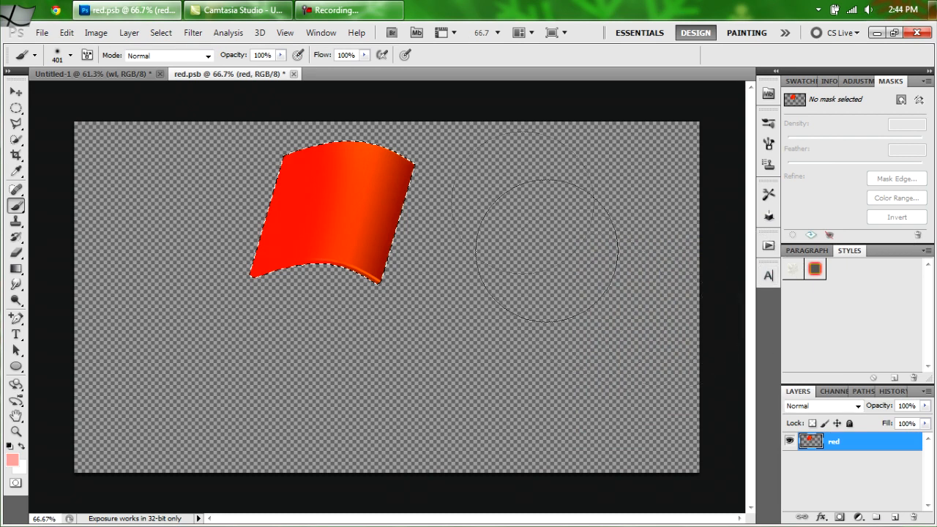
pyautogui.moveTo(500, 119)
pyautogui.mouseDown()
pyautogui.moveTo(456, 206)
pyautogui.moveTo(473, 143)
pyautogui.moveTo(432, 279)
pyautogui.moveTo(457, 139)
pyautogui.moveTo(417, 279)
pyautogui.moveTo(450, 140)
pyautogui.moveTo(414, 293)
pyautogui.mouseUp()
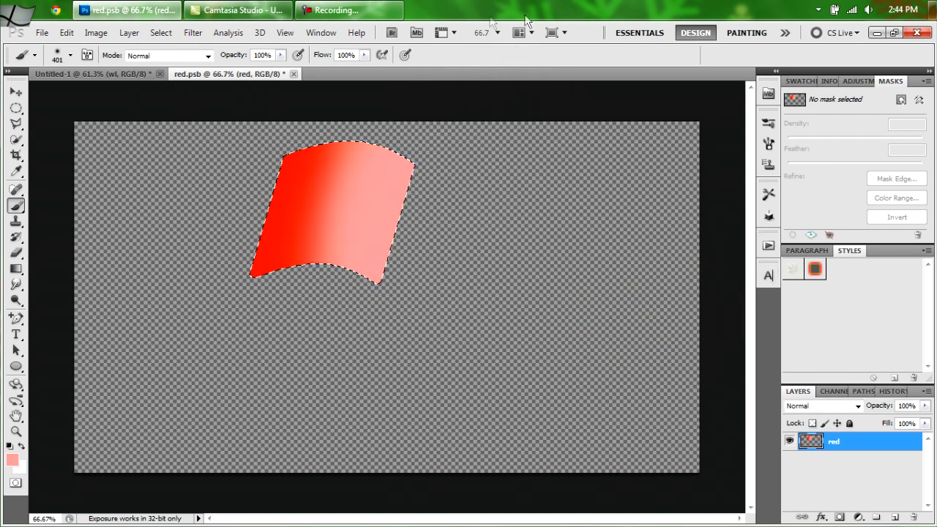
# - Reapply the last blur filter to the painted red panel, and save and close the red texture document
pyautogui.click(193, 33)
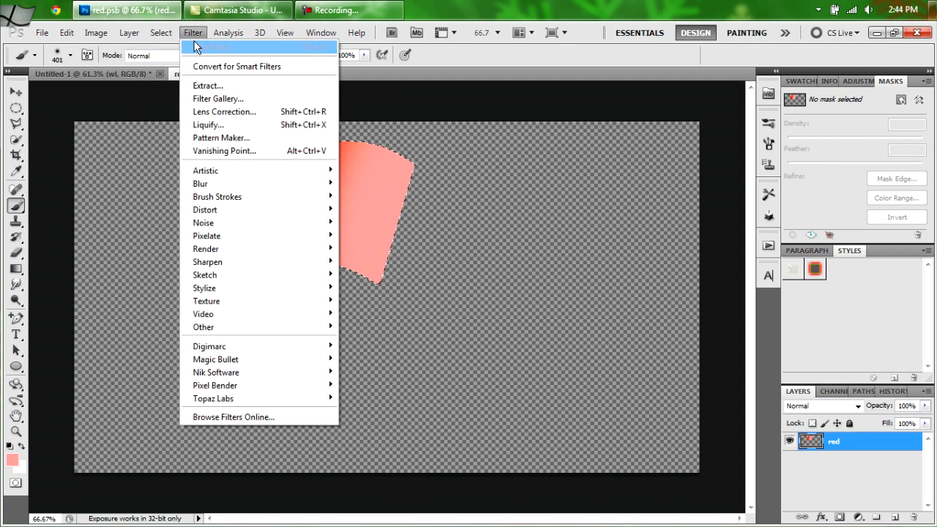
pyautogui.click(195, 47)
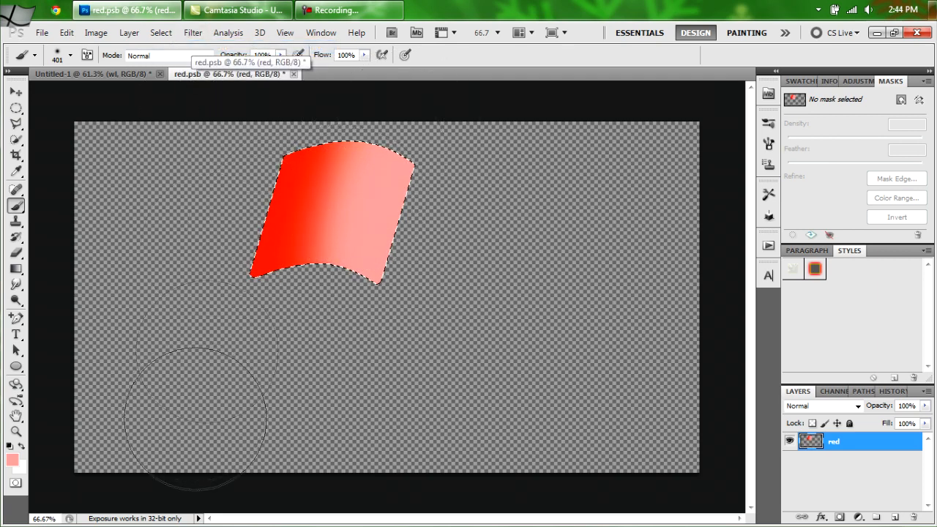
pyautogui.click(96, 73)
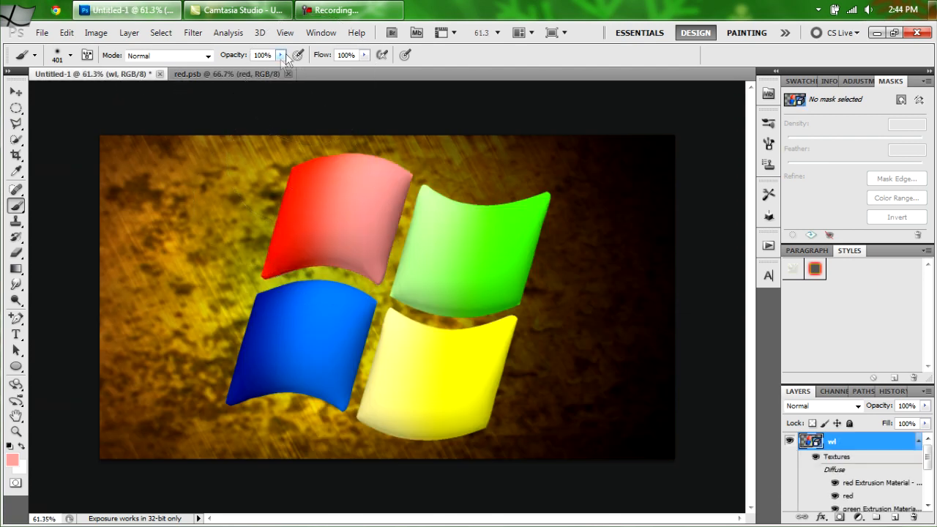
pyautogui.click(289, 73)
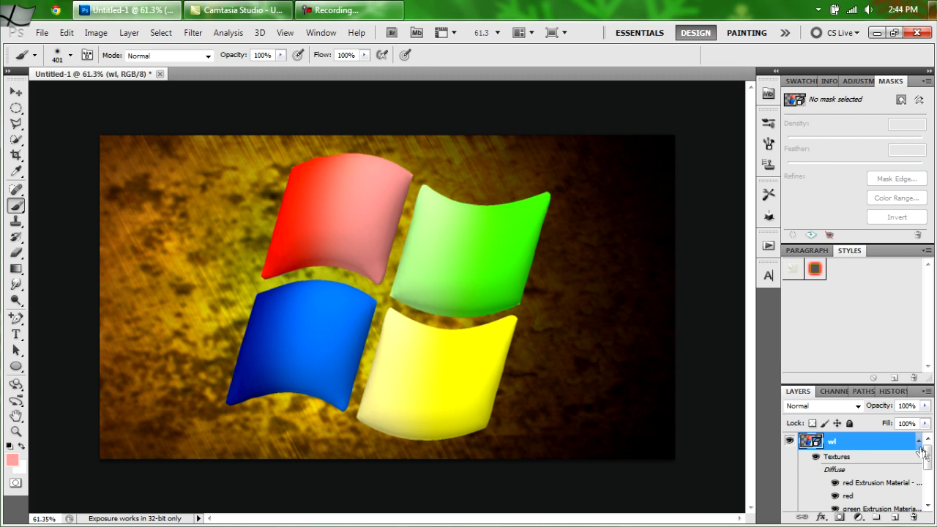
# - Open the yellow diffuse texture of the wl layer for editing and place broken-glass.jpg into it
pyautogui.moveTo(922, 449); pyautogui.dragTo(932, 498)
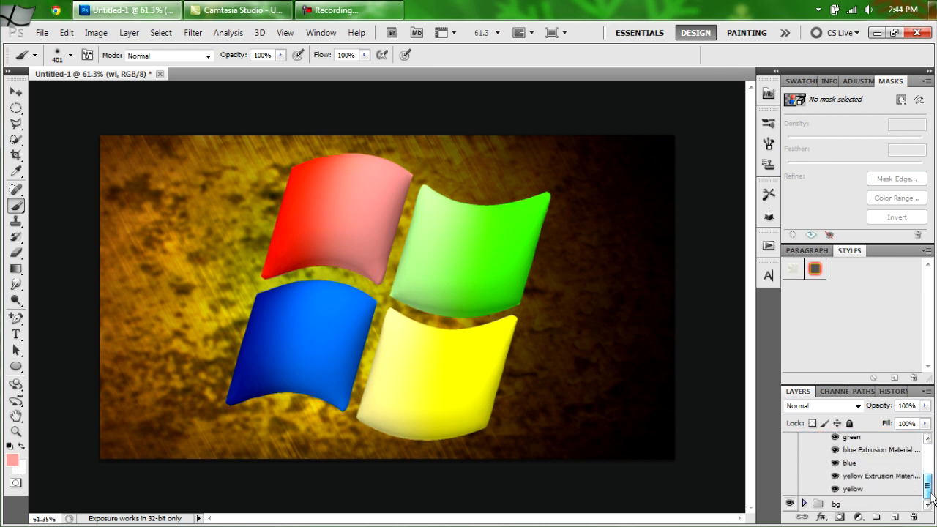
pyautogui.doubleClick(854, 492)
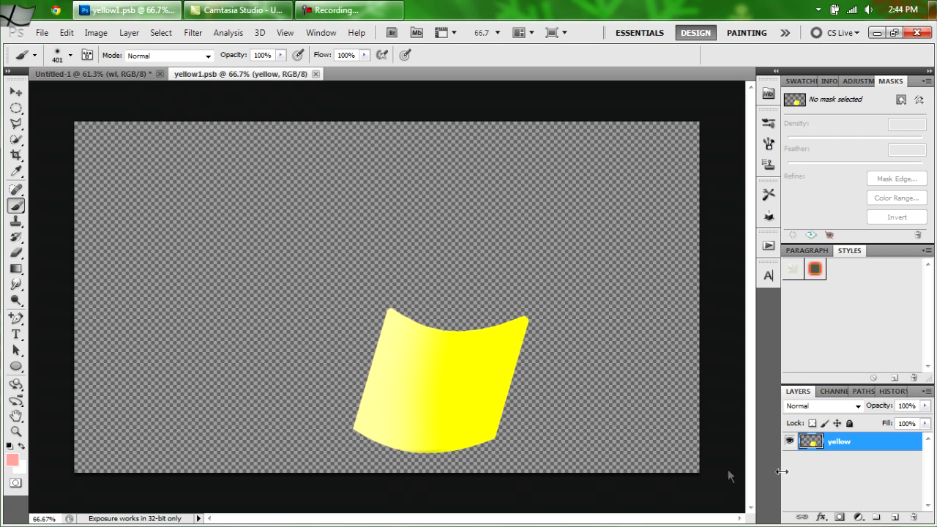
pyautogui.click(42, 34)
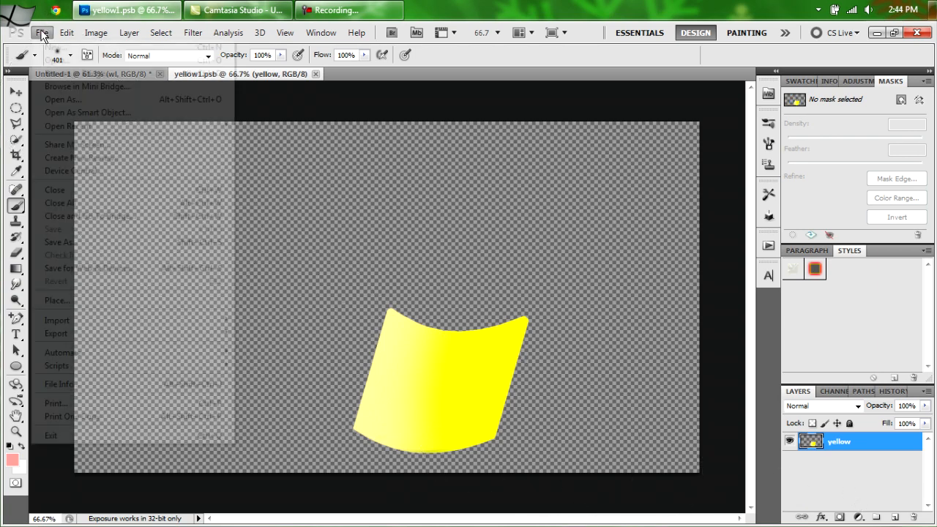
pyautogui.click(63, 302)
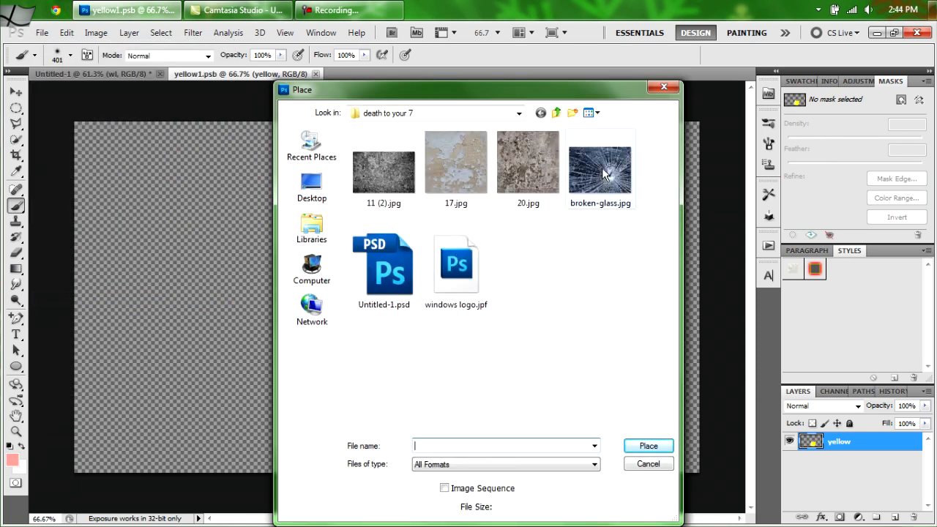
pyautogui.doubleClick(603, 172)
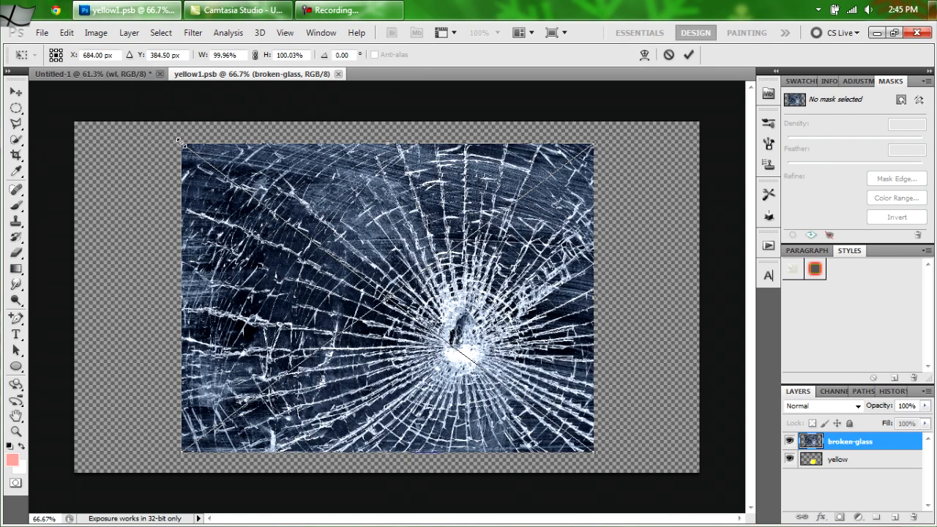
# - Scale the placed broken-glass image to about 41% width and 46.7% height so it covers the yellow panel
pyautogui.moveTo(180, 142); pyautogui.dragTo(377, 308)
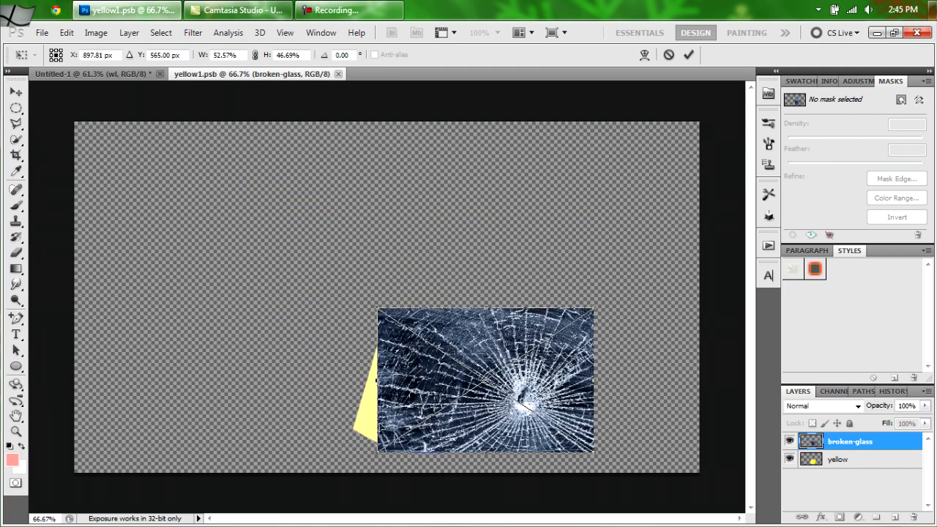
pyautogui.moveTo(375, 382); pyautogui.dragTo(352, 382)
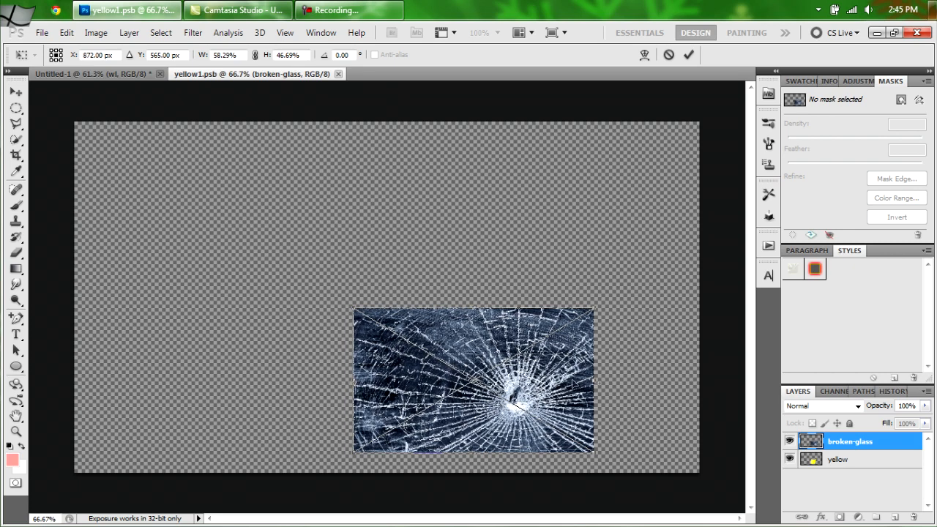
pyautogui.moveTo(593, 378); pyautogui.dragTo(527, 385)
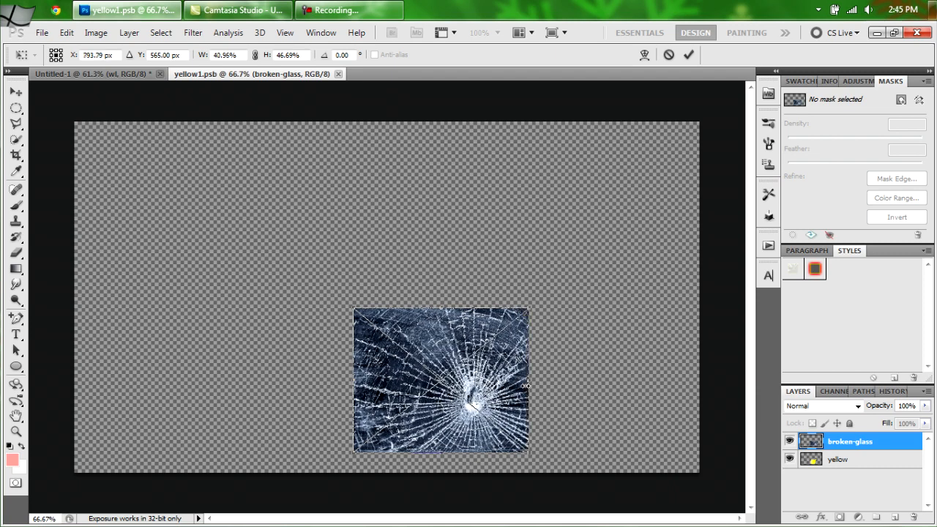
pyautogui.click(689, 55)
pyautogui.press('b')
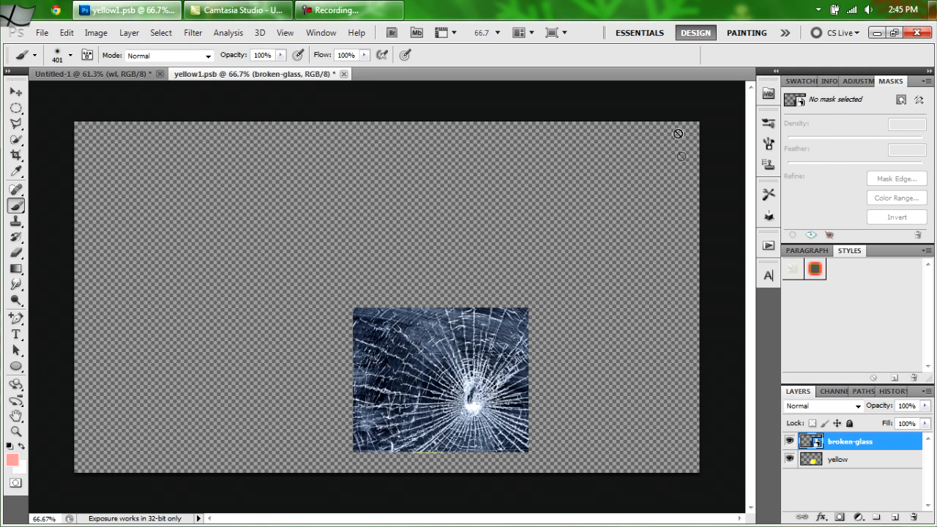
# - Copy the broken glass within the yellow panel's outline to a new layer and delete the original broken-glass layer
pyautogui.click(812, 462)
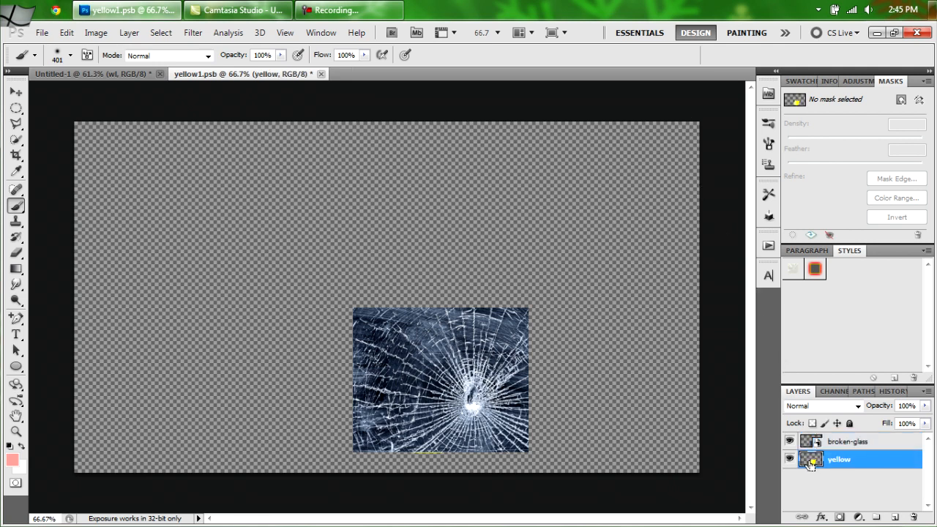
pyautogui.keyDown('ctrl'); pyautogui.click(811, 461); pyautogui.keyUp('ctrl')
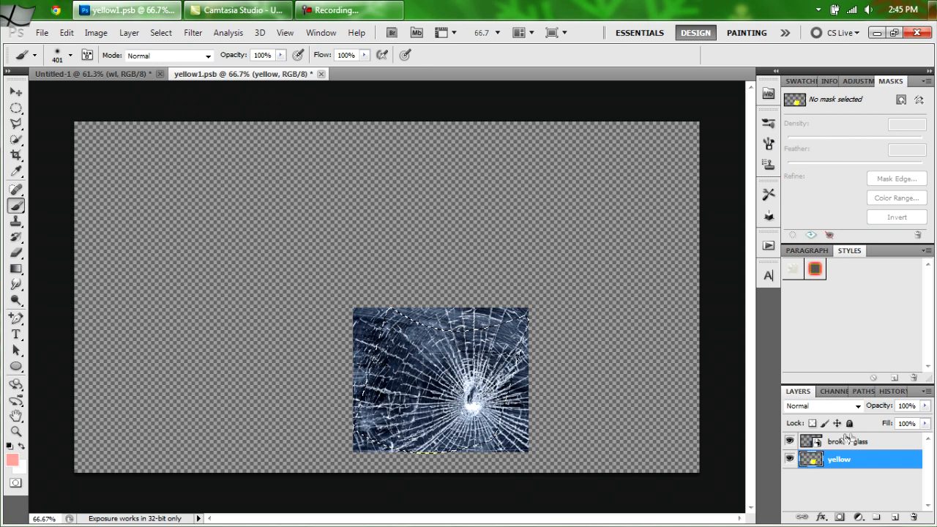
pyautogui.click(885, 441)
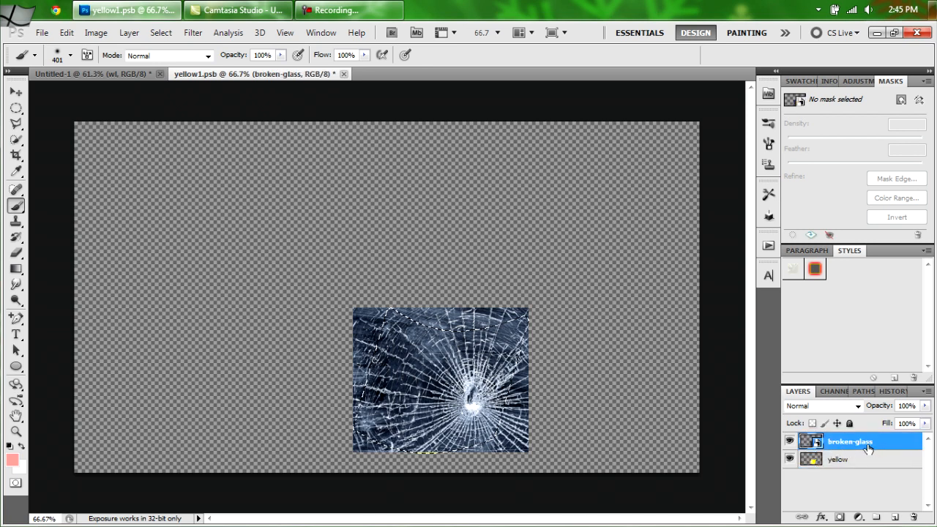
pyautogui.hotkey('ctrl', 'j')
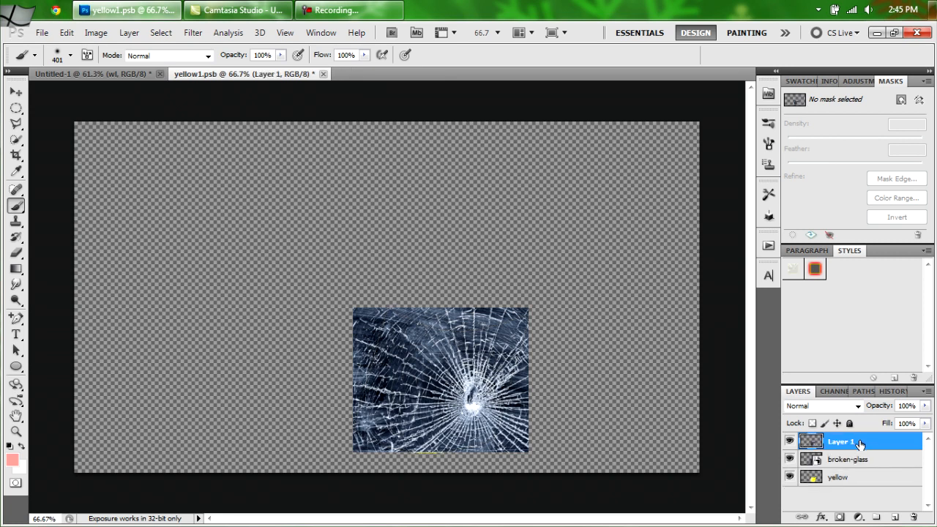
pyautogui.moveTo(889, 459); pyautogui.dragTo(917, 517)
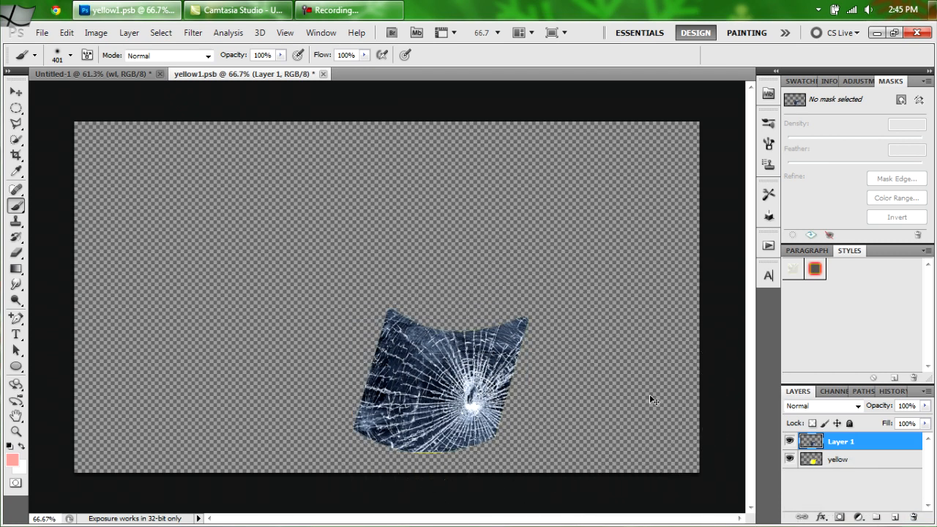
# - Set the blend mode of the panel-shaped glass layer to Subtract
pyautogui.hotkey('ctrl', 'a')
pyautogui.click(859, 407)
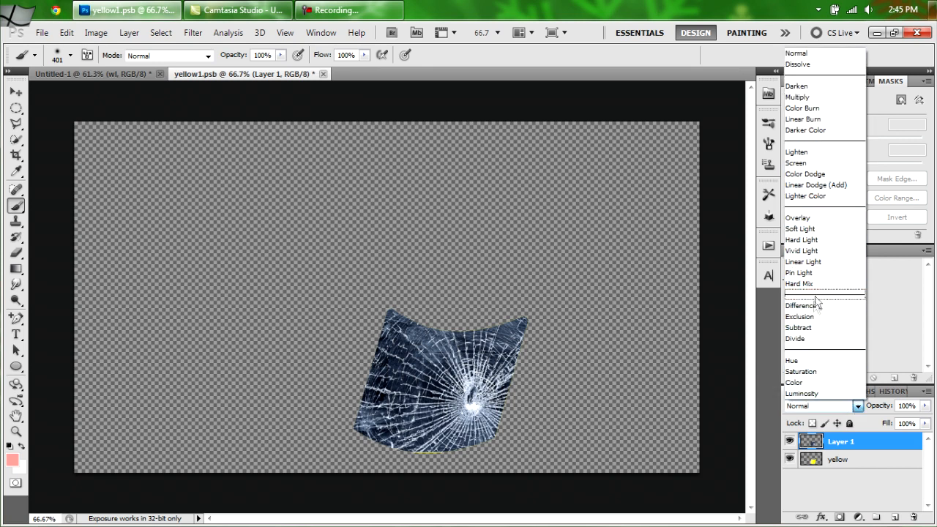
pyautogui.click(804, 327)
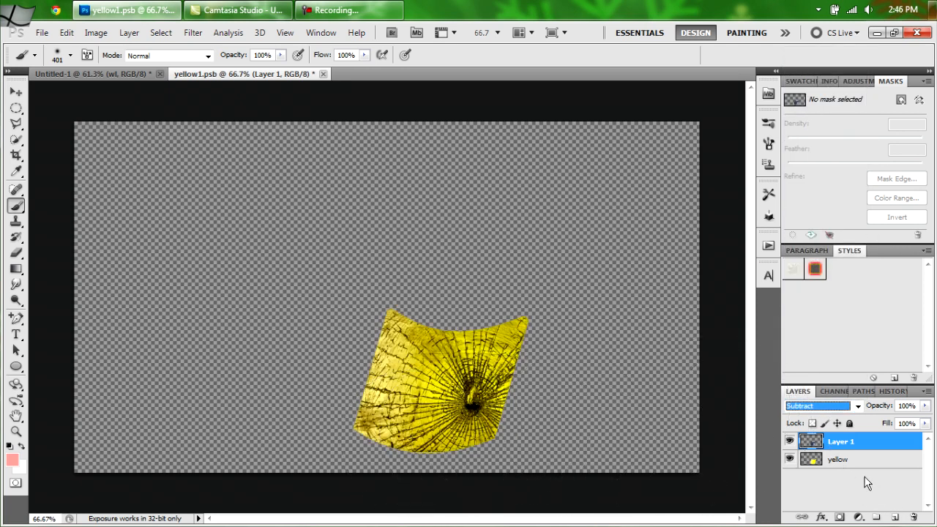
# - Duplicate the subtracted glass layer, apply the first saved layer style to the copy, and collapse its effects list
pyautogui.hotkey('ctrl', 'j')
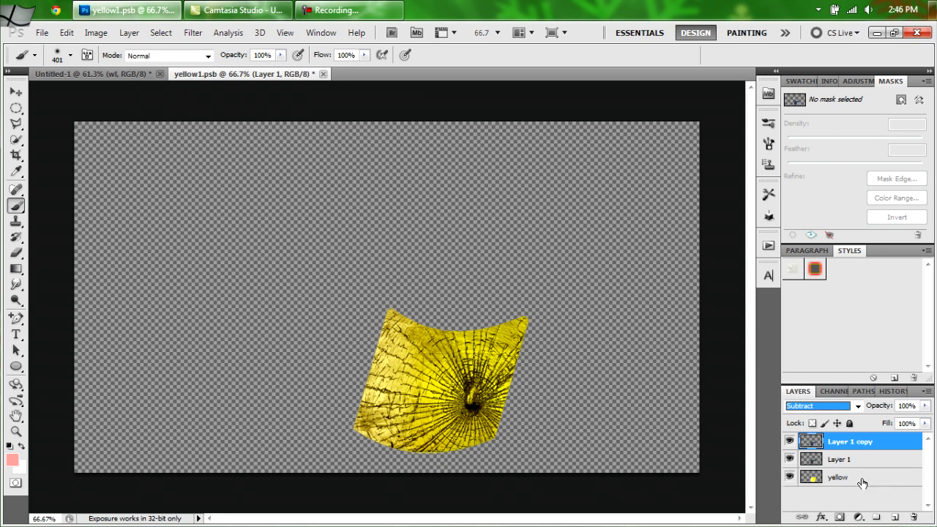
pyautogui.click(793, 272)
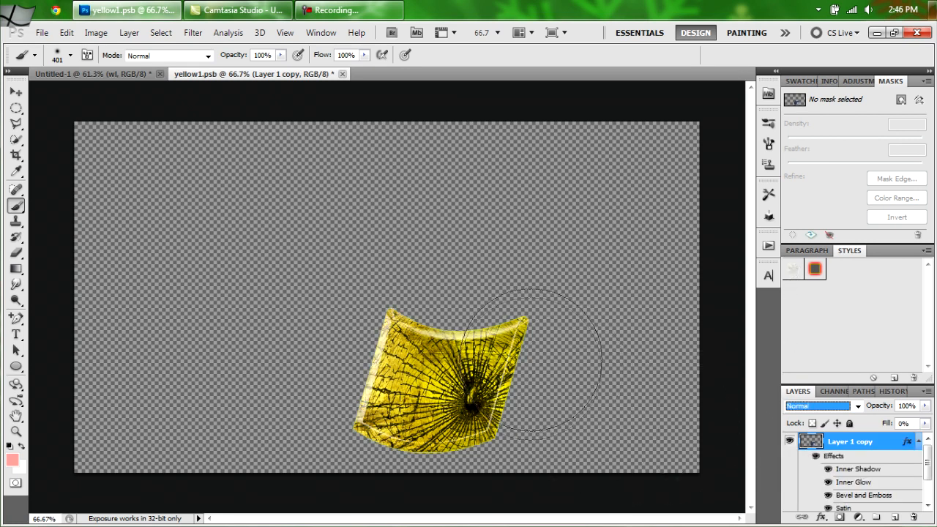
pyautogui.click(919, 442)
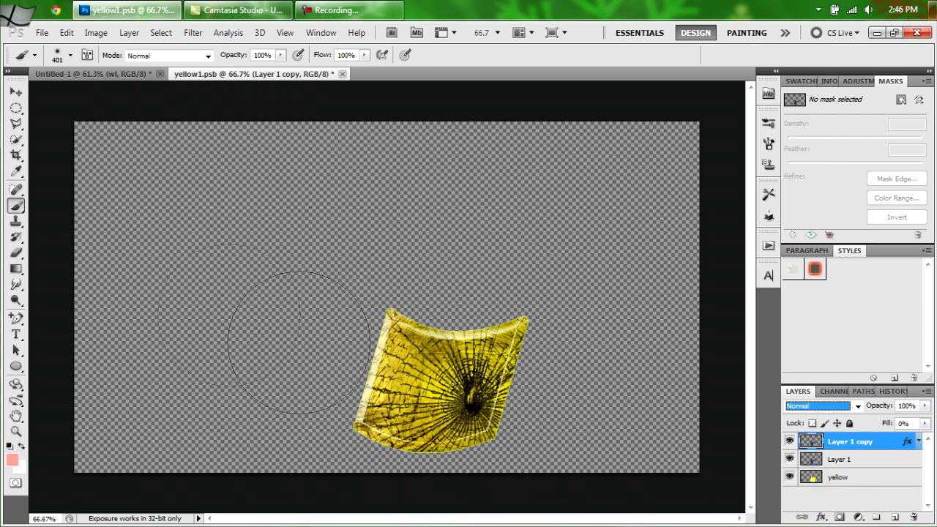
# - Return to the main composition and open the wl layer's blue texture for editing
pyautogui.click(96, 74)
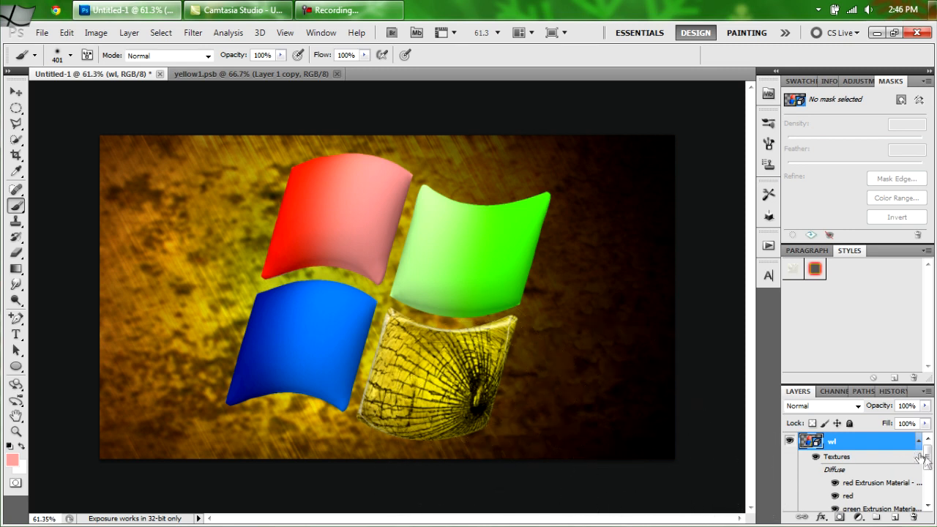
pyautogui.moveTo(926, 457); pyautogui.dragTo(926, 496)
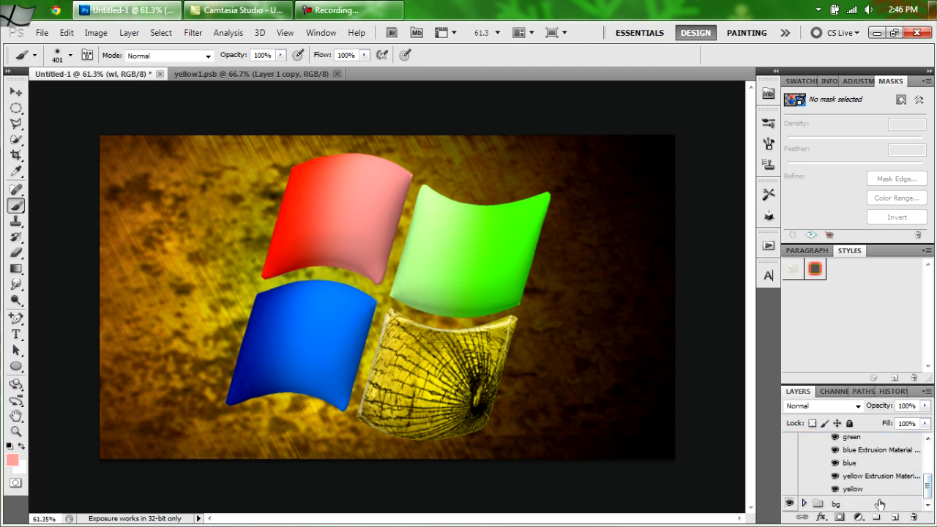
pyautogui.doubleClick(847, 466)
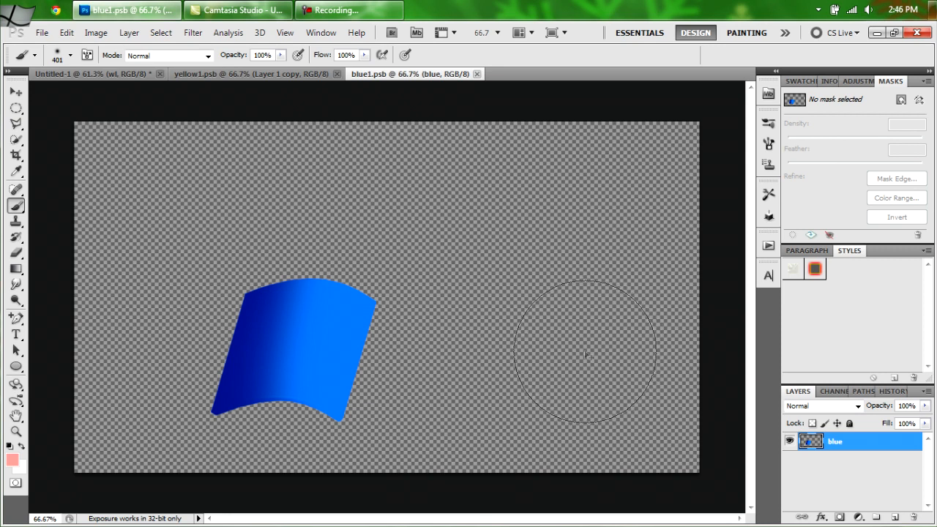
# - Paste the broken glass into the blue texture, rotate it 180°, and distort it to cover the blue panel
pyautogui.hotkey('ctrl', 'v')
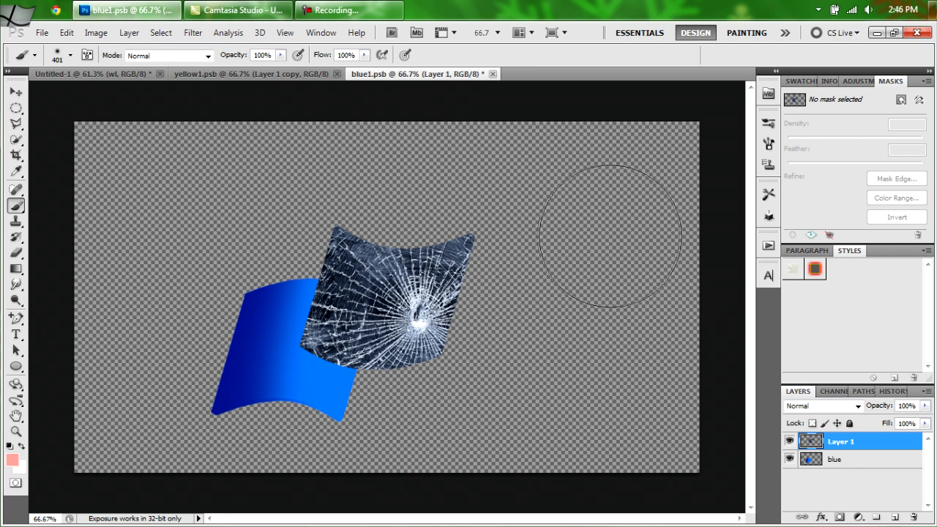
pyautogui.hotkey('ctrl', 't')
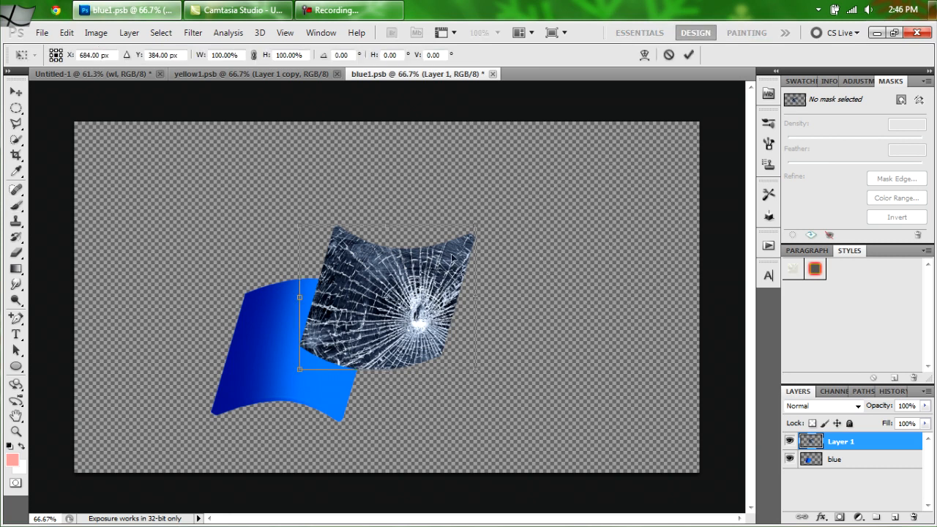
pyautogui.rightClick(385, 303)
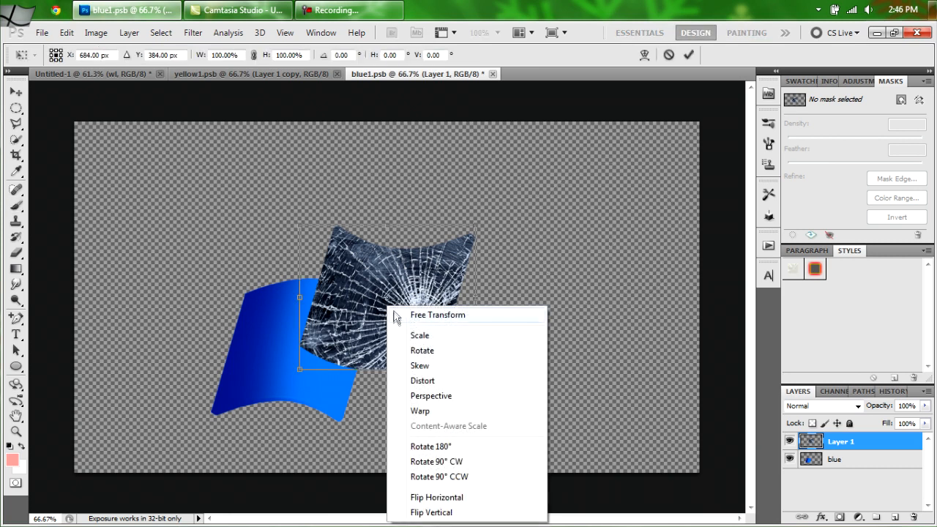
pyautogui.click(424, 447)
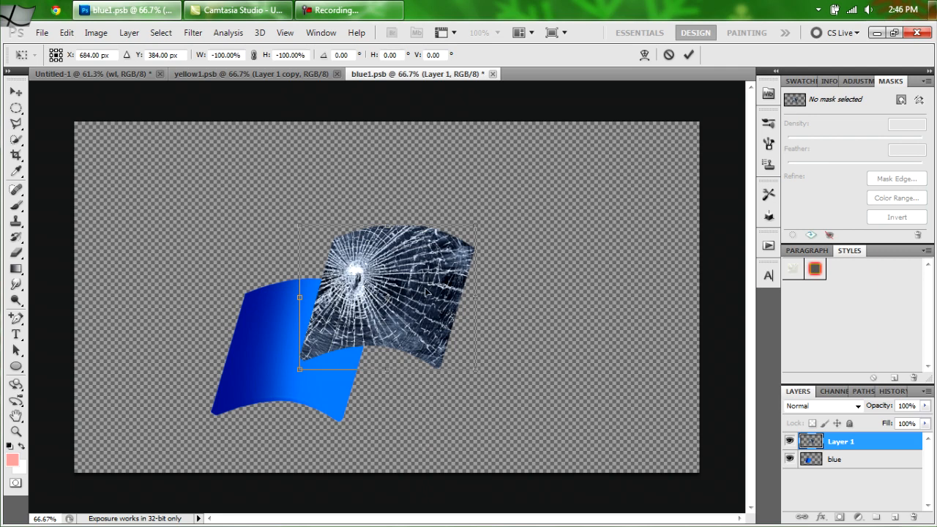
pyautogui.moveTo(424, 285); pyautogui.dragTo(338, 341)
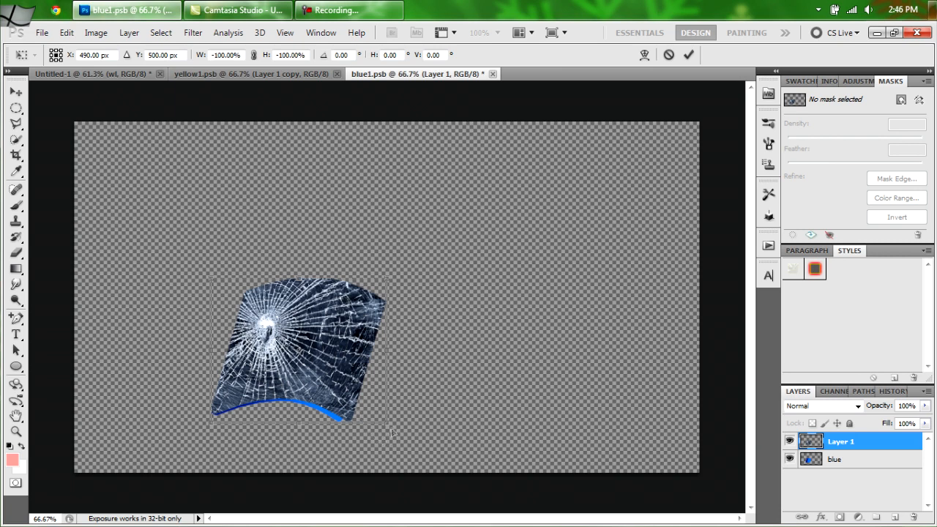
pyautogui.moveTo(388, 426); pyautogui.dragTo(379, 431)
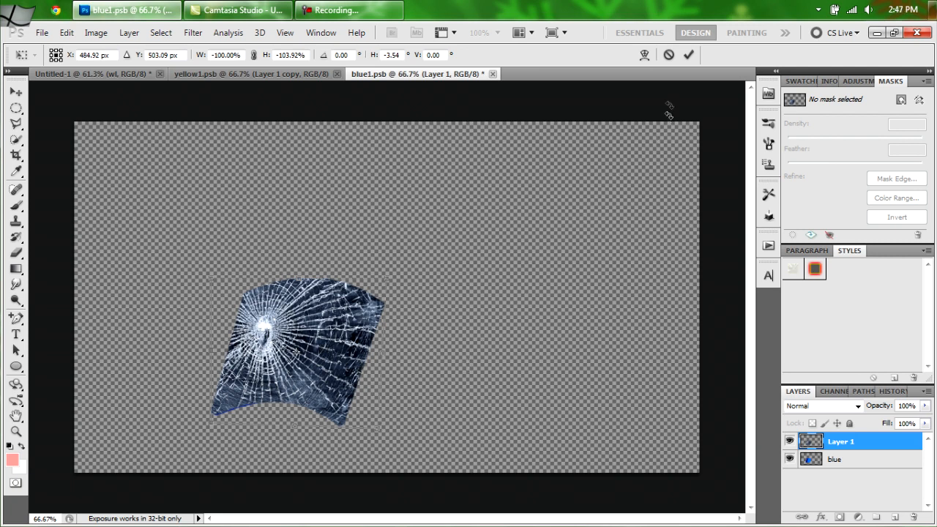
pyautogui.click(691, 56)
pyautogui.press('b')
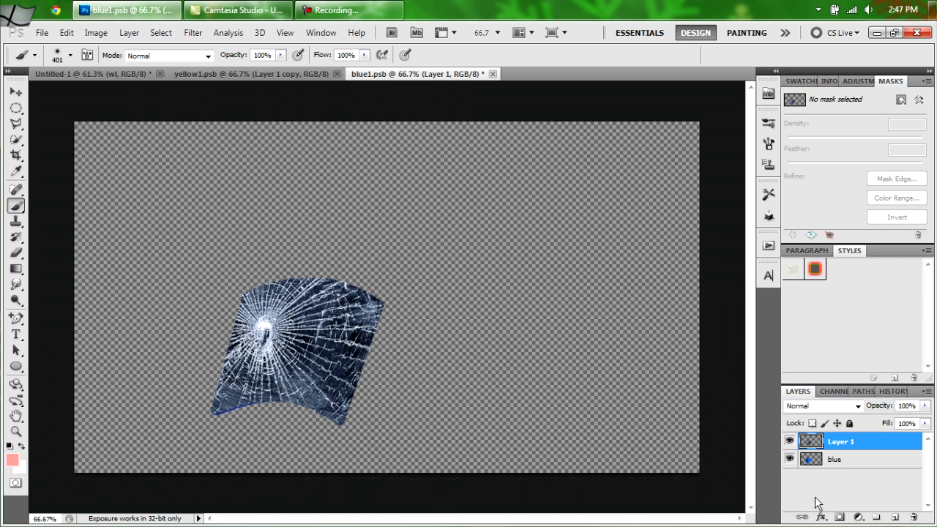
# - Duplicate the glass layer over the blue panel, apply the first saved layer style to the copy, and collapse its effects list
pyautogui.hotkey('ctrl', 'j')
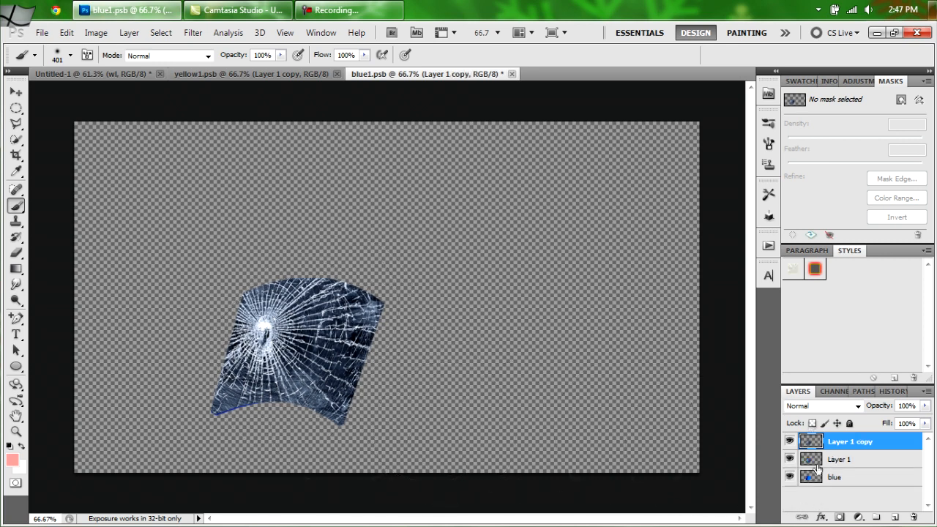
pyautogui.click(794, 269)
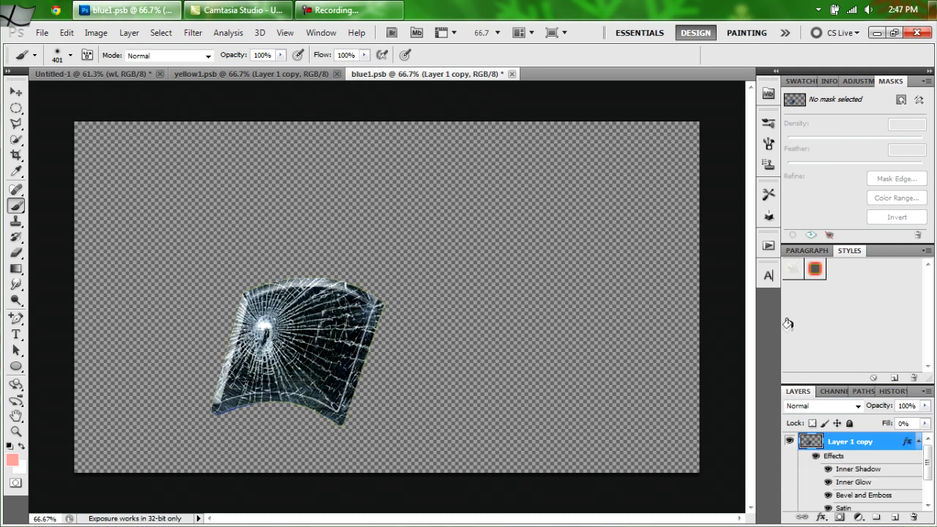
pyautogui.click(918, 441)
# - Set the blend mode of the unstyled glass layer over the blue panel to Subtract
pyautogui.click(882, 460)
pyautogui.click(857, 407)
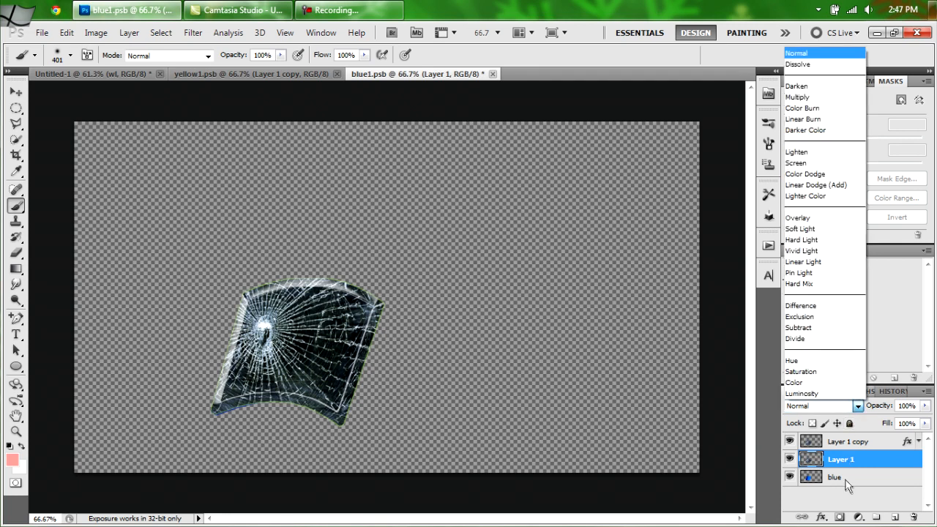
pyautogui.click(805, 329)
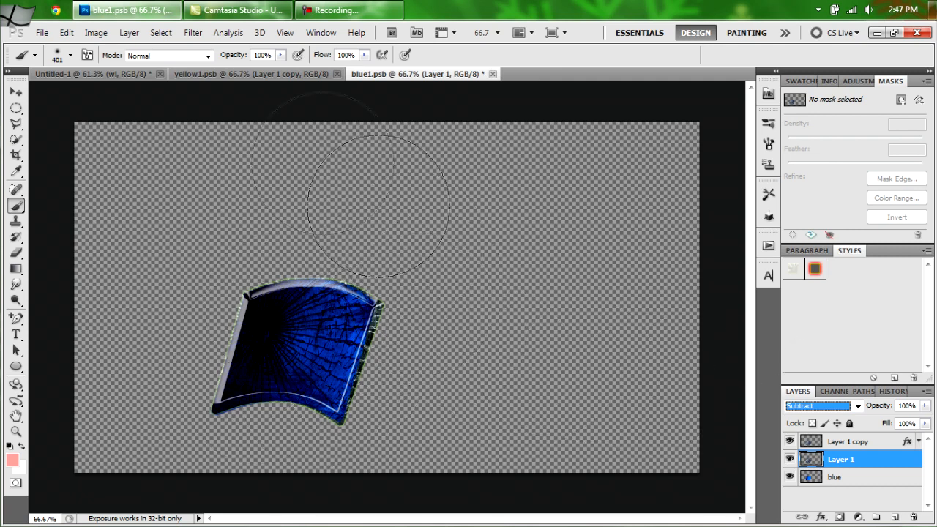
# - Return to the main composition, open the green texture for editing, and close the yellow and blue texture documents
pyautogui.click(112, 74)
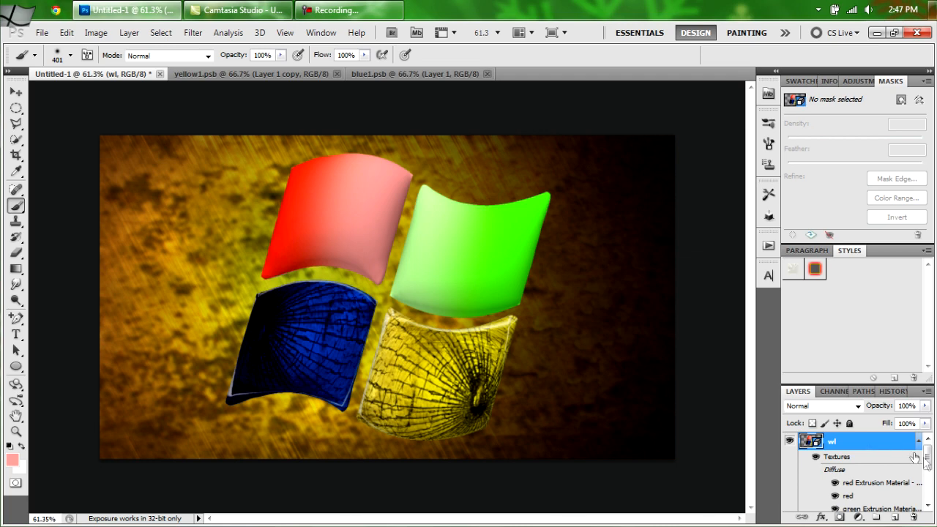
pyautogui.scroll(-3, 925, 461)
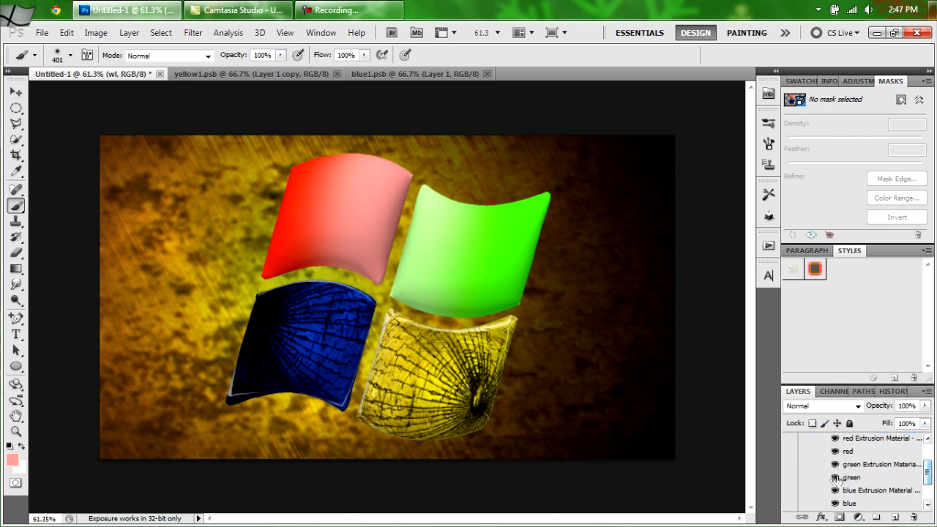
pyautogui.doubleClick(835, 478)
pyautogui.click(336, 74)
pyautogui.click(310, 74)
# - Paste the broken glass over the green panel and apply the first saved layer style to a duplicate of it
pyautogui.hotkey('ctrl', 'v')
pyautogui.moveTo(415, 305)
pyautogui.mouseDown()
pyautogui.moveTo(452, 269)
pyautogui.moveTo(505, 255)
pyautogui.moveTo(480, 251)
pyautogui.mouseUp()
pyautogui.click(814, 268)
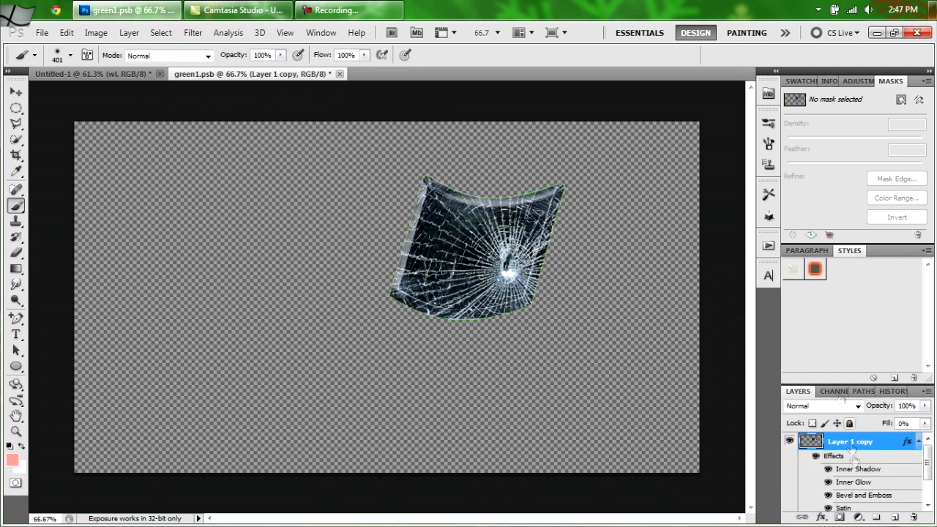
pyautogui.click(920, 441)
# - Set the blend mode of the unstyled glass layer over the green panel to Subtract
pyautogui.click(842, 458)
pyautogui.click(858, 391)
pyautogui.click(798, 392)
pyautogui.click(822, 406)
pyautogui.click(818, 327)
# - Open the red texture from the main composition and paste the broken glass, rotated 180°, over the red panel
pyautogui.click(96, 74)
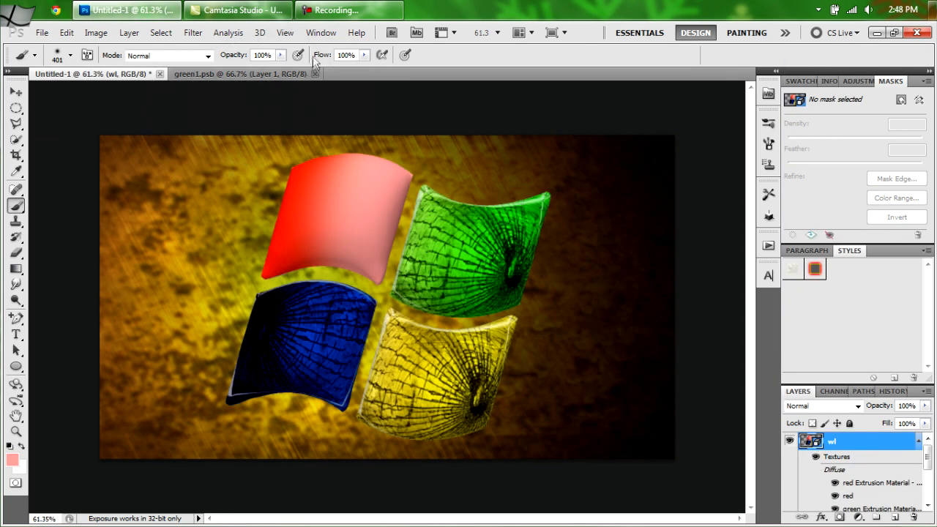
pyautogui.doubleClick(811, 441)
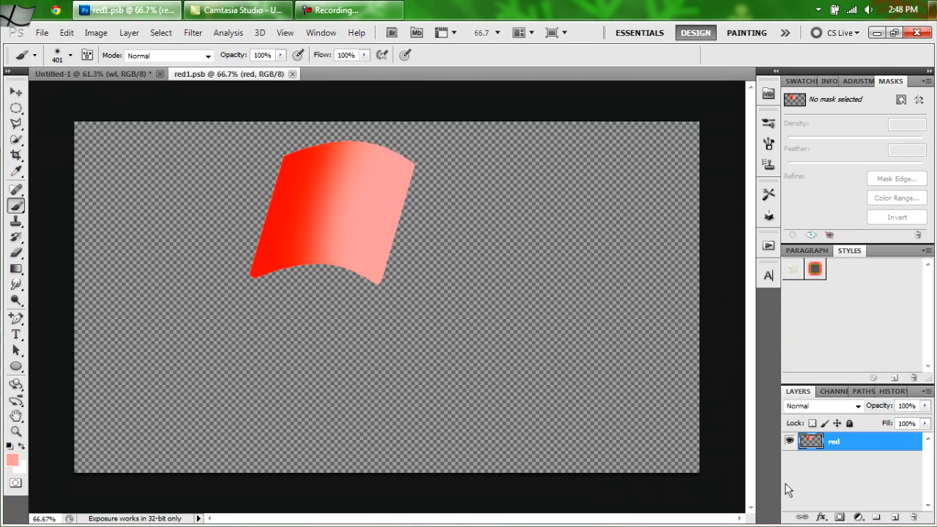
pyautogui.hotkey('ctrl', 'v')
pyautogui.hotkey('ctrl', 't')
pyautogui.rightClick(400, 317)
pyautogui.click(443, 244)
pyautogui.moveTo(428, 292); pyautogui.dragTo(370, 208)
pyautogui.press('Return')
# - Set the red panel's glass layer to Subtract, duplicate it with the first saved style, and return to the main composition
pyautogui.click(823, 405)
pyautogui.click(808, 329)
pyautogui.hotkey('ctrl', 'j')
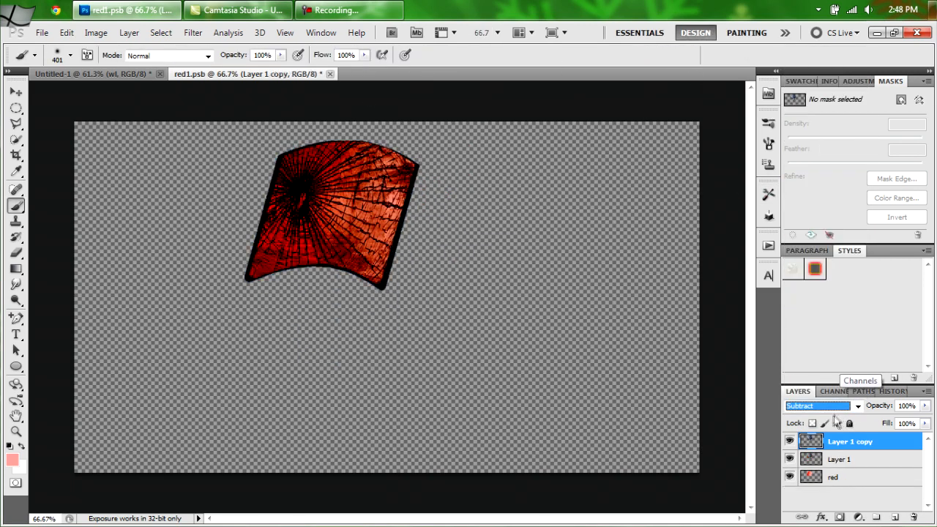
pyautogui.click(790, 272)
pyautogui.click(113, 75)
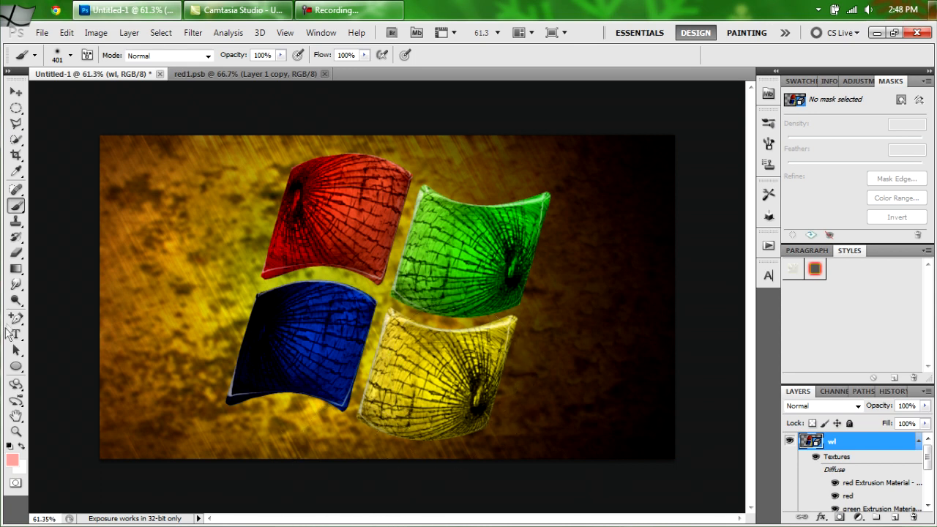
# - Rotate the 3D logo to an orientation of about X -3.6 and Z 30.8
pyautogui.click(17, 386)
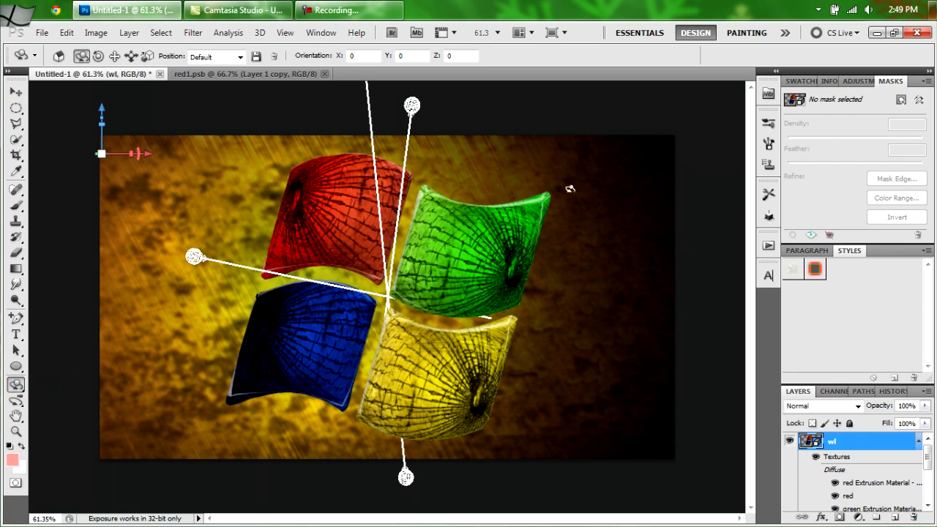
pyautogui.moveTo(616, 220); pyautogui.dragTo(515, 229)
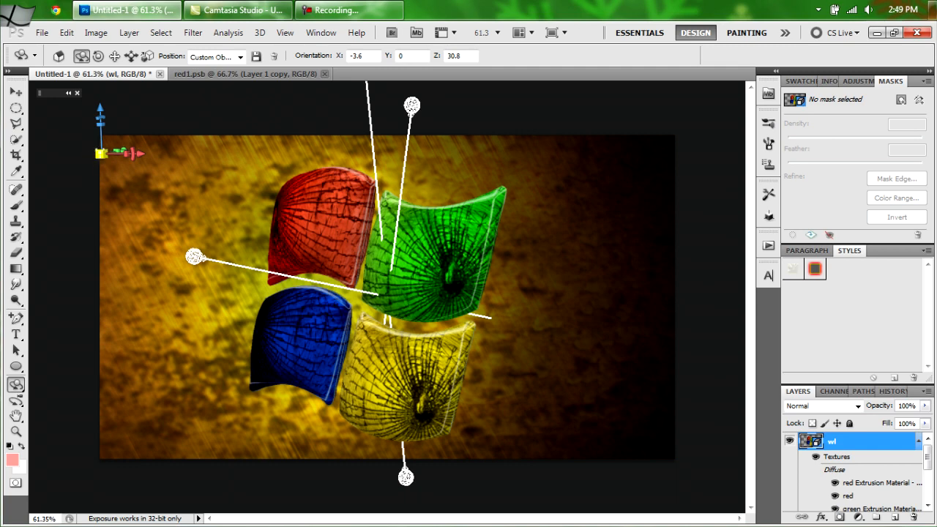
# - Scale the 3D logo down slightly and move it along its X axis to the left part of the canvas
pyautogui.moveTo(101, 154); pyautogui.dragTo(71, 174)
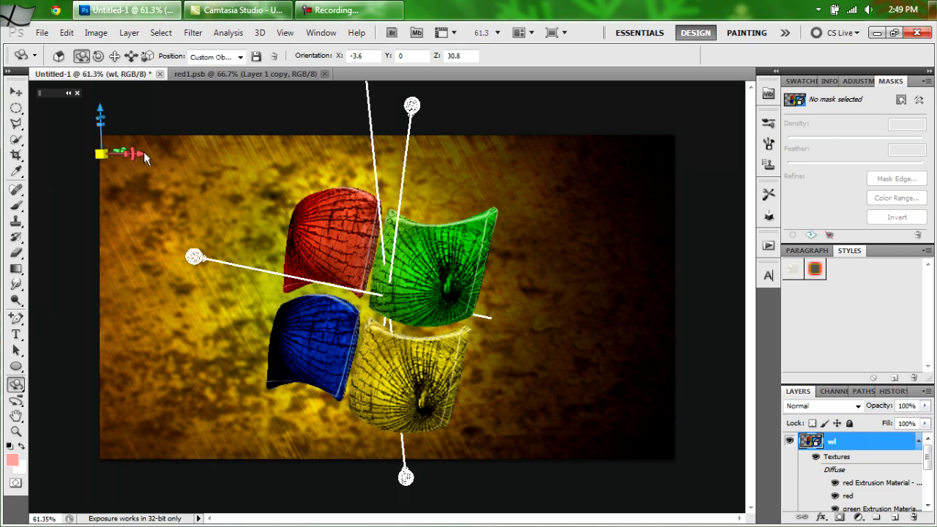
pyautogui.moveTo(134, 157); pyautogui.dragTo(19, 174)
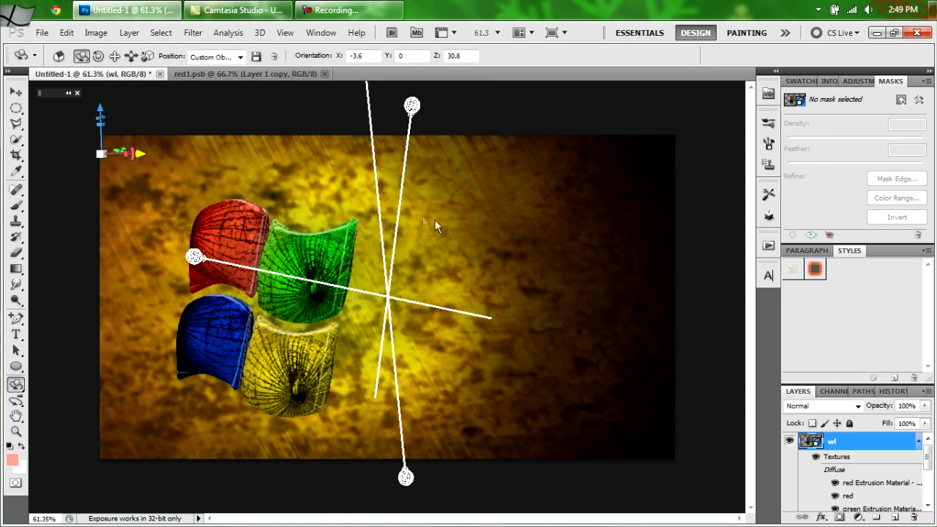
pyautogui.click(918, 444)
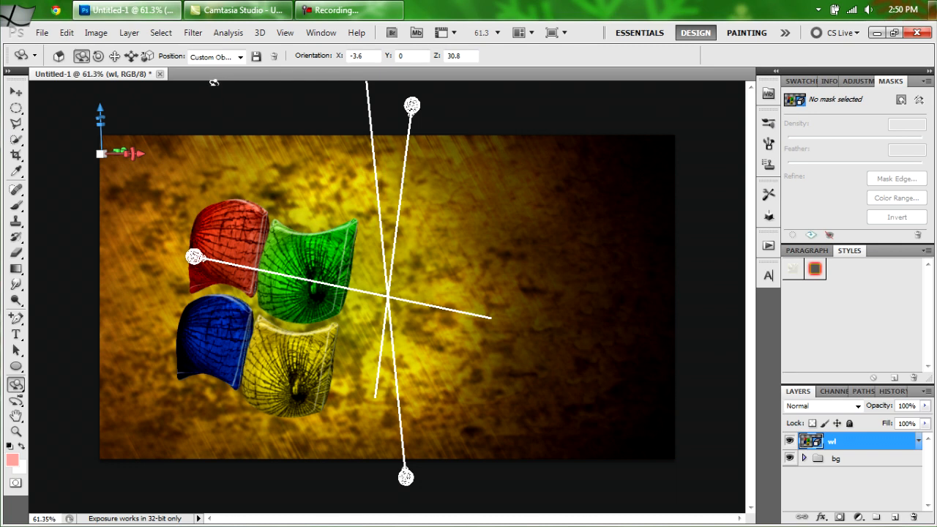
# - Open fire_by_shaedsofgrey.jpg, load a channel as a selection, and copy the flames to a new layer
pyautogui.click(43, 33)
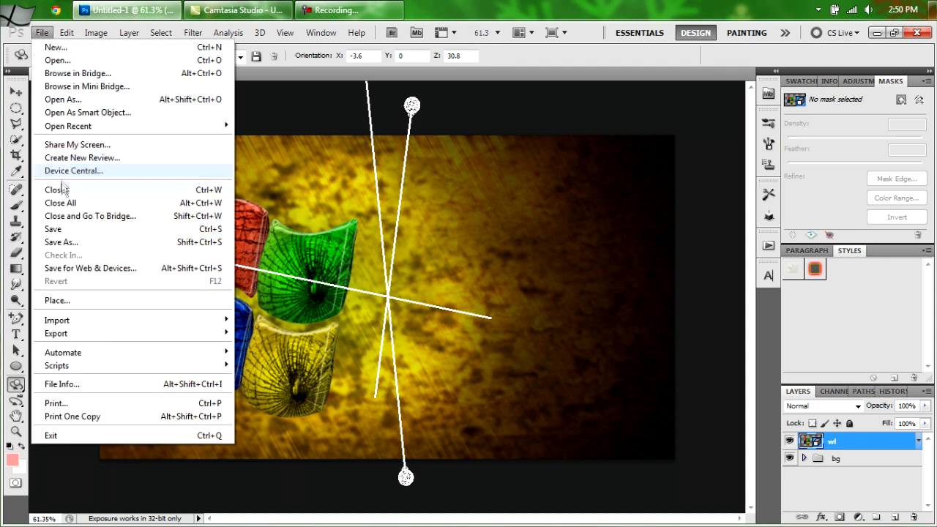
pyautogui.click(52, 60)
pyautogui.doubleClick(384, 278)
pyautogui.click(833, 391)
pyautogui.keyDown('ctrl'); pyautogui.click(810, 448); pyautogui.keyUp('ctrl')
pyautogui.click(798, 390)
pyautogui.hotkey('ctrl', 'j')
# - Bring two pieces of flame into the main composition and place them over the green and yellow panels
pyautogui.moveTo(284, 242); pyautogui.dragTo(380, 320)
pyautogui.click(16, 93)
pyautogui.click(330, 74)
pyautogui.moveTo(494, 335); pyautogui.dragTo(282, 229)
pyautogui.moveTo(281, 229); pyautogui.dragTo(407, 198)
# - Warp the newest flame layer so the fire follows the top edge of the green panel
pyautogui.hotkey('ctrl', 't')
pyautogui.rightClick(401, 189)
pyautogui.click(427, 299)
pyautogui.moveTo(315, 278); pyautogui.dragTo(437, 294)
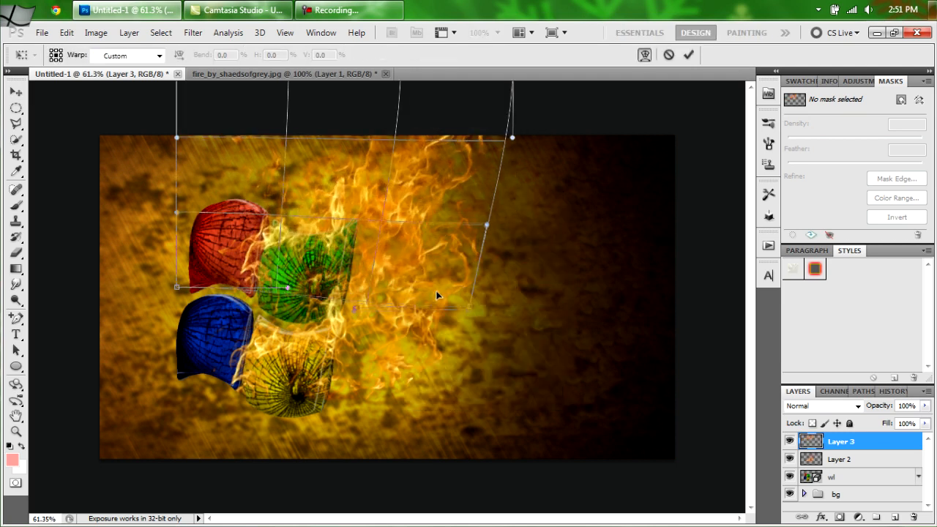
pyautogui.moveTo(220, 174); pyautogui.dragTo(273, 117)
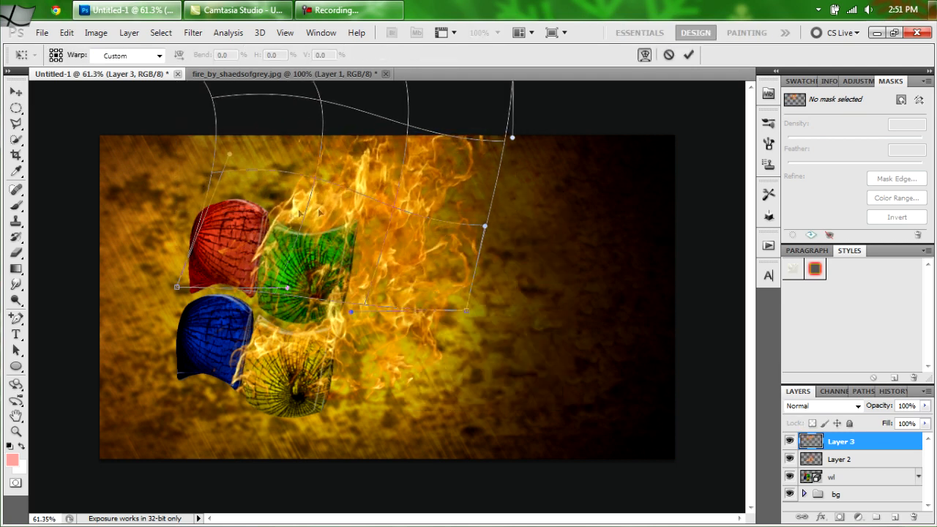
pyautogui.click(688, 54)
# - Add another flame piece along the red panel's top edge and touch it up with the Eraser
pyautogui.click(289, 74)
pyautogui.moveTo(145, 101); pyautogui.dragTo(251, 223)
pyautogui.moveTo(272, 182)
pyautogui.mouseDown()
pyautogui.moveTo(286, 157)
pyautogui.moveTo(275, 182)
pyautogui.moveTo(262, 150)
pyautogui.mouseUp()
pyautogui.click(16, 252)
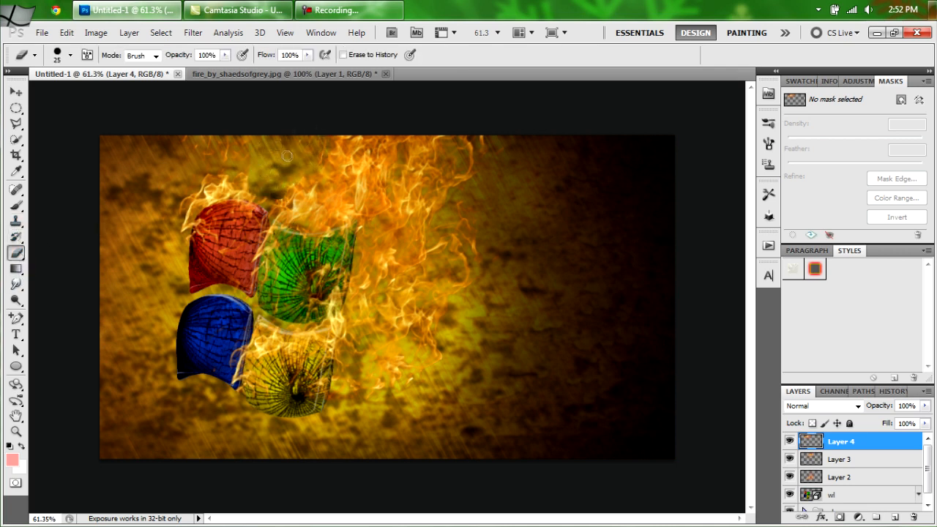
pyautogui.hotkey('ctrl', 'z')
pyautogui.moveTo(360, 195)
pyautogui.mouseDown()
pyautogui.moveTo(397, 136)
pyautogui.moveTo(395, 161)
pyautogui.moveTo(349, 214)
pyautogui.mouseUp()
# - Add a flame piece along the blue panel's top edge and erase its excess fire over the green panel
pyautogui.click(285, 74)
pyautogui.moveTo(473, 322)
pyautogui.keyDown('ctrl'); pyautogui.mouseDown()
pyautogui.moveTo(155, 88)
pyautogui.moveTo(234, 287)
pyautogui.moveTo(310, 293)
pyautogui.mouseUp(); pyautogui.keyUp('ctrl')
pyautogui.moveTo(282, 242)
pyautogui.mouseDown()
pyautogui.moveTo(272, 285)
pyautogui.moveTo(318, 300)
pyautogui.moveTo(325, 270)
pyautogui.mouseUp()
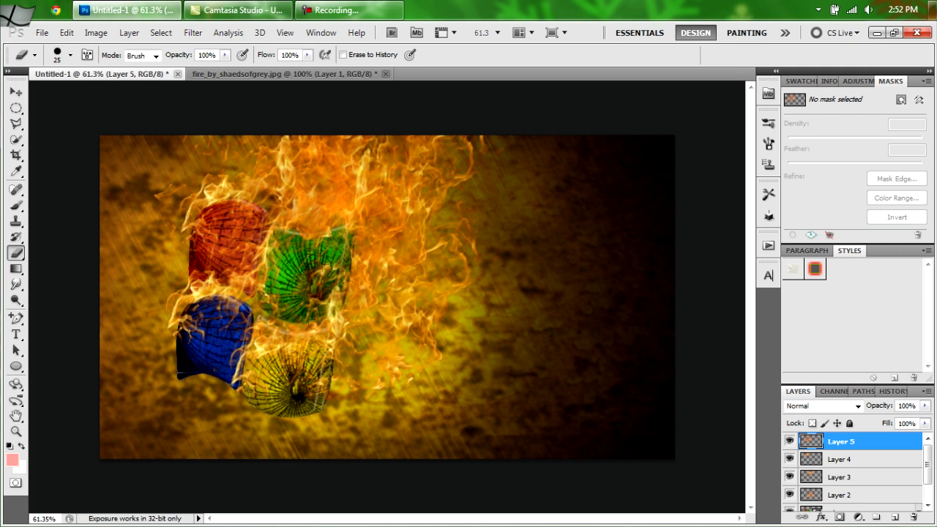
pyautogui.moveTo(307, 235)
pyautogui.mouseDown()
pyautogui.moveTo(392, 210)
pyautogui.moveTo(357, 304)
pyautogui.moveTo(291, 333)
pyautogui.mouseUp()
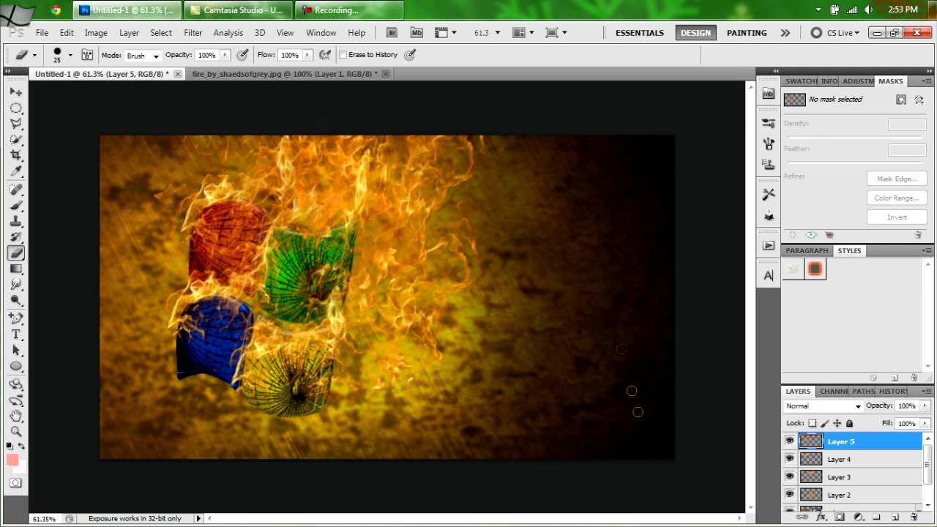
# - Add one more flame piece to the main composition and move its layer beneath the wl layer
pyautogui.click(317, 74)
pyautogui.moveTo(470, 272); pyautogui.dragTo(344, 256)
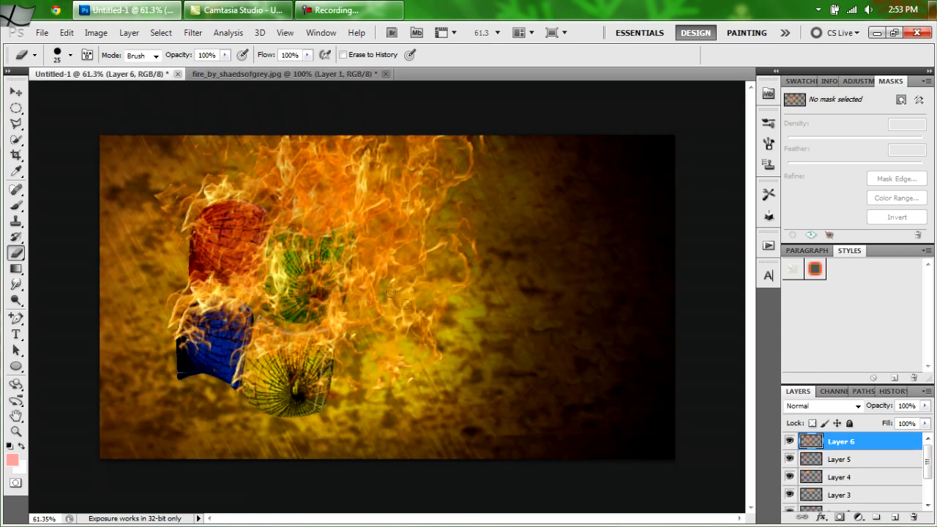
pyautogui.moveTo(907, 439); pyautogui.dragTo(878, 487)
# - Shift the flames behind the logo to the right of the green panel and duplicate their layer
pyautogui.moveTo(306, 309)
pyautogui.mouseDown()
pyautogui.moveTo(352, 374)
pyautogui.moveTo(377, 380)
pyautogui.moveTo(396, 367)
pyautogui.moveTo(409, 343)
pyautogui.moveTo(409, 232)
pyautogui.moveTo(423, 219)
pyautogui.mouseUp()
pyautogui.hotkey('ctrl', 'j')
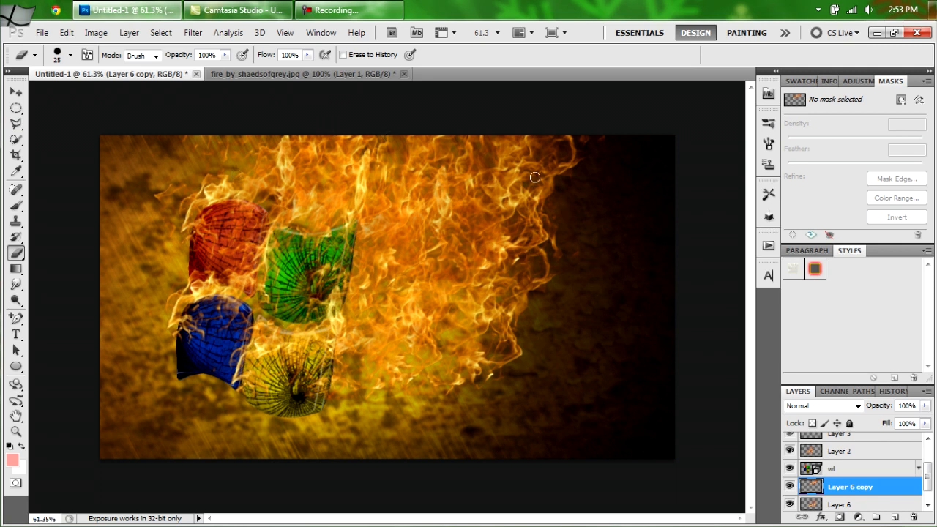
pyautogui.moveTo(927, 481); pyautogui.dragTo(929, 460)
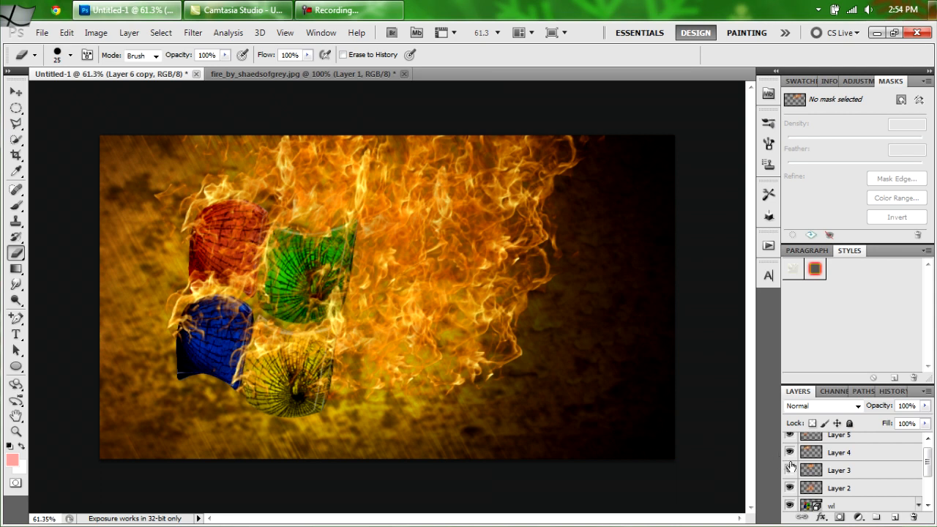
# - Apply the saved red-orange glow style to Layer 6 and Layer 6 copy, the flames behind the logo
pyautogui.moveTo(928, 462); pyautogui.dragTo(927, 489)
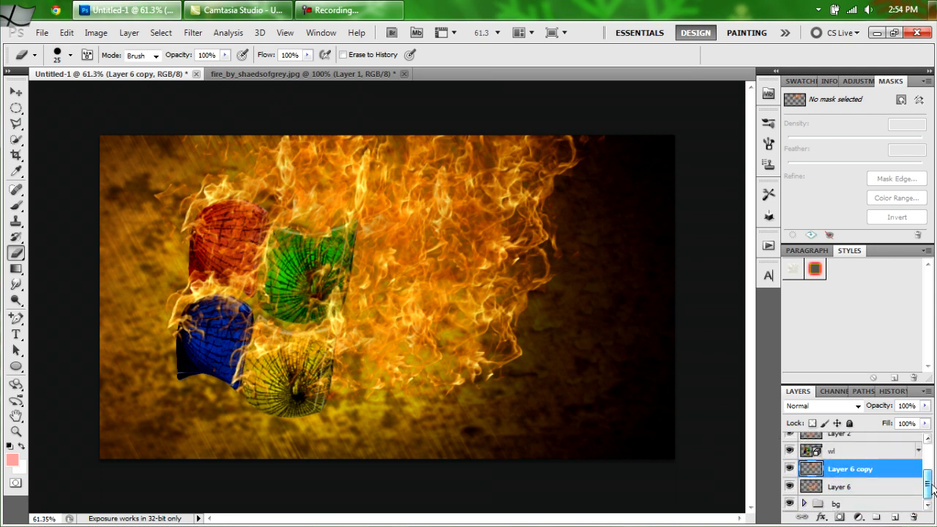
pyautogui.click(897, 488)
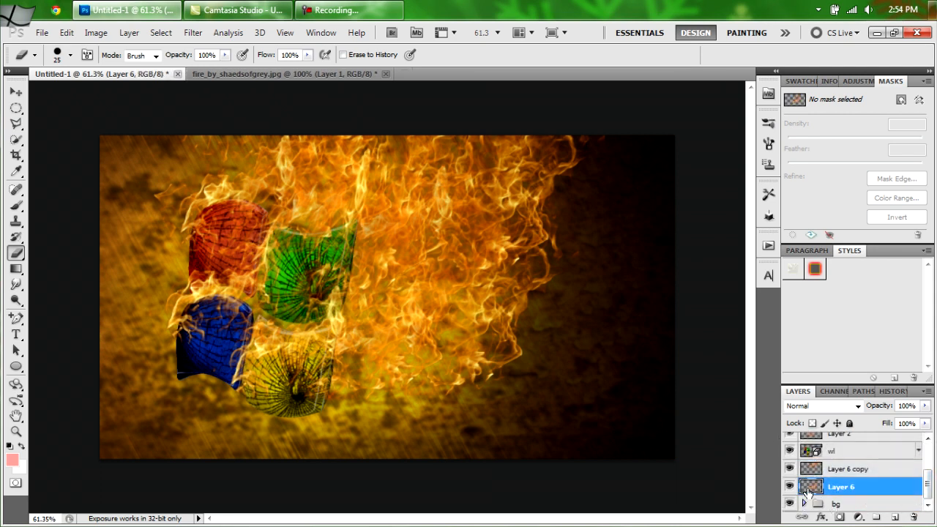
pyautogui.click(814, 269)
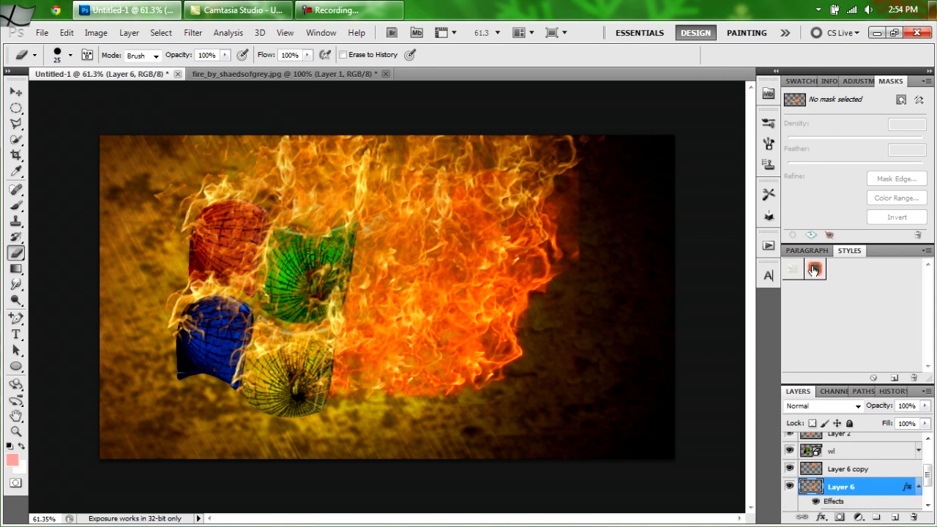
pyautogui.click(884, 471)
pyautogui.click(814, 269)
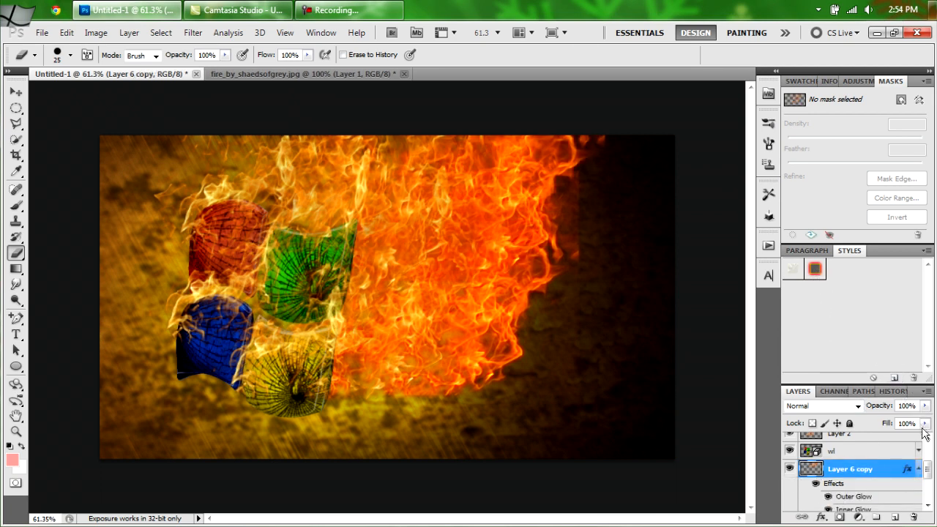
# - Apply the same saved glow style to the flames on Layer 2 and Layer 3
pyautogui.moveTo(928, 472); pyautogui.dragTo(928, 459)
pyautogui.click(882, 475)
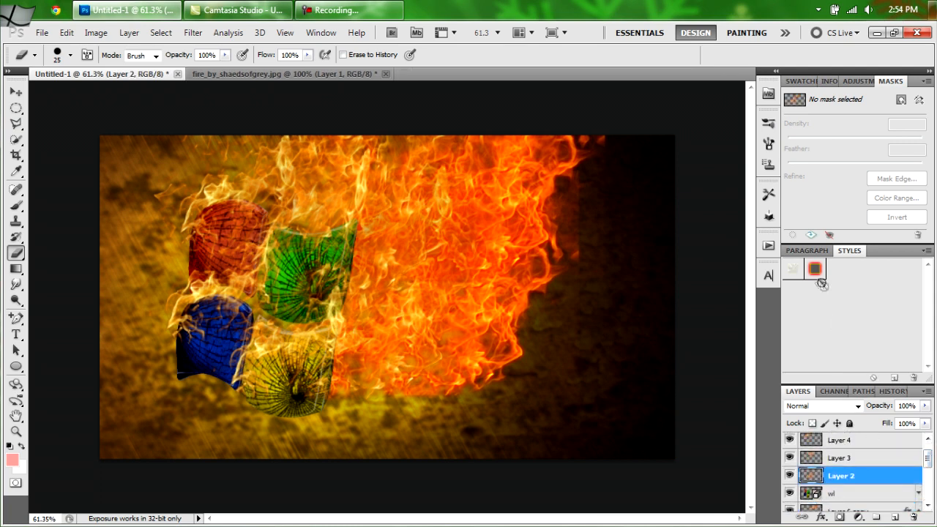
pyautogui.click(814, 269)
pyautogui.click(856, 457)
pyautogui.scroll(1, 856, 461)
pyautogui.click(814, 269)
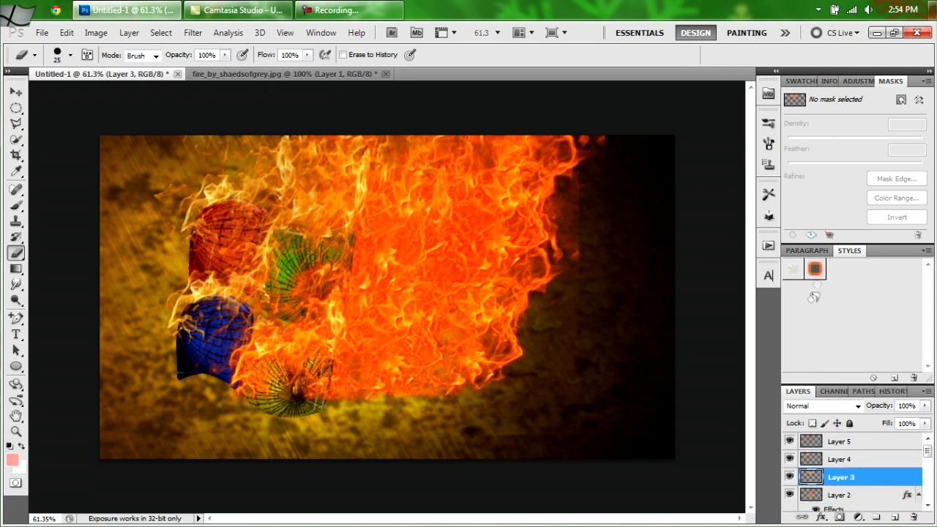
# - Apply the saved glow style to Layer 4 and Layer 5 and collapse their effects lists
pyautogui.click(862, 460)
pyautogui.click(814, 269)
pyautogui.click(856, 441)
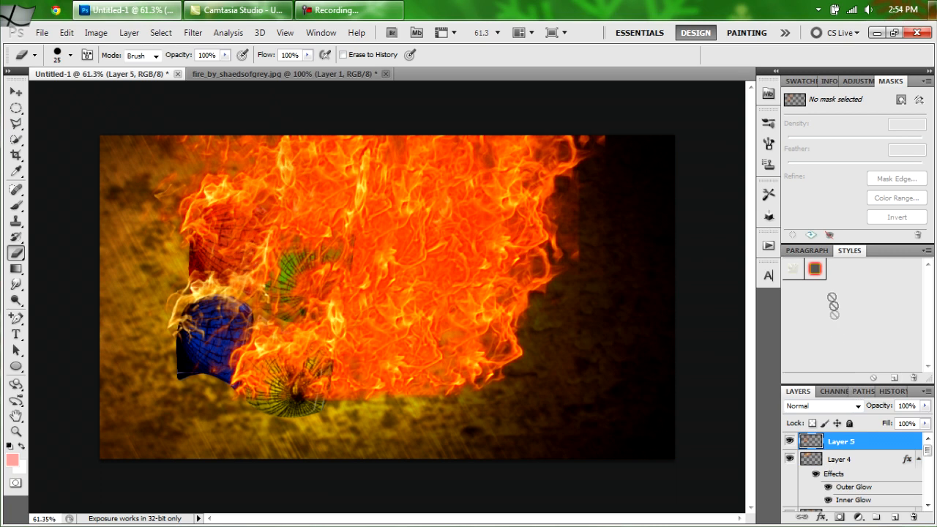
pyautogui.click(814, 269)
pyautogui.click(918, 441)
pyautogui.click(918, 459)
# - Add layer masks to Layer 6 and Layer 6 copy, each made from a selection of that layer's own flame pixels
pyautogui.scroll(-5, 919, 472)
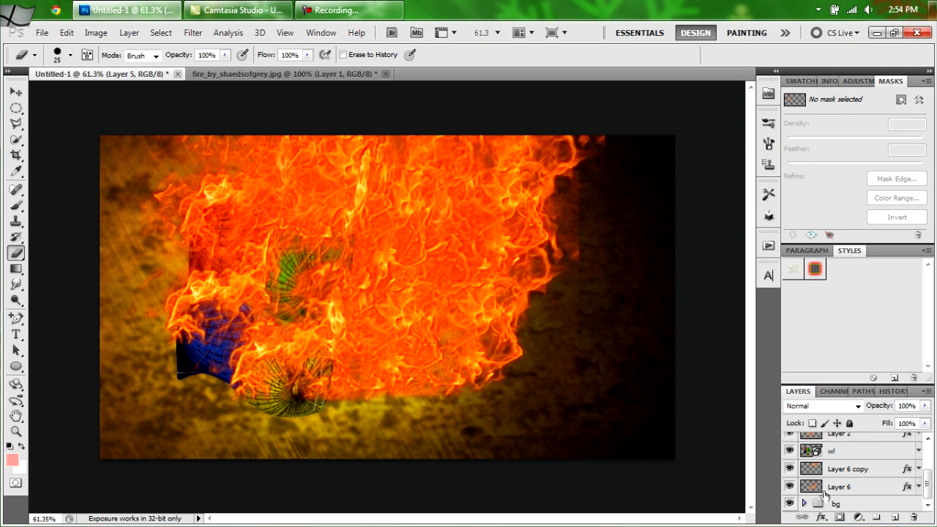
pyautogui.click(874, 494)
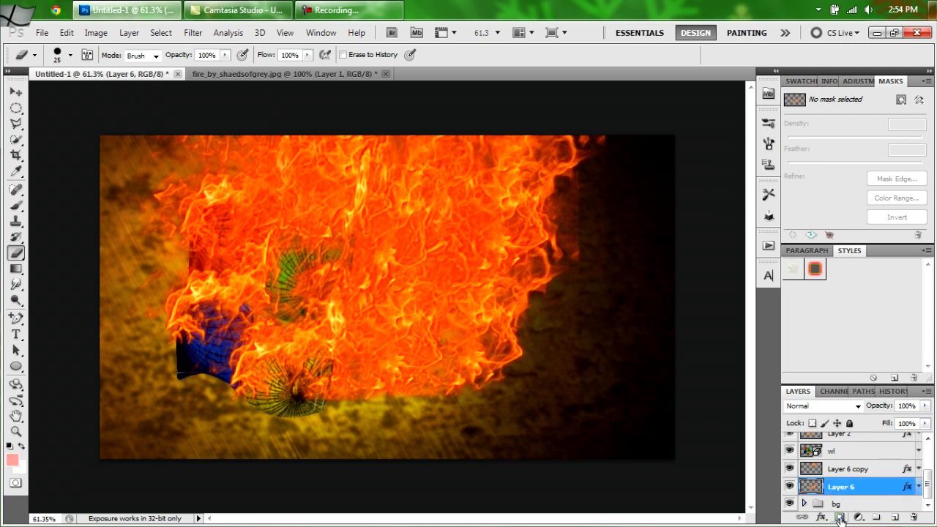
pyautogui.keyDown('ctrl'); pyautogui.click(812, 489); pyautogui.keyUp('ctrl')
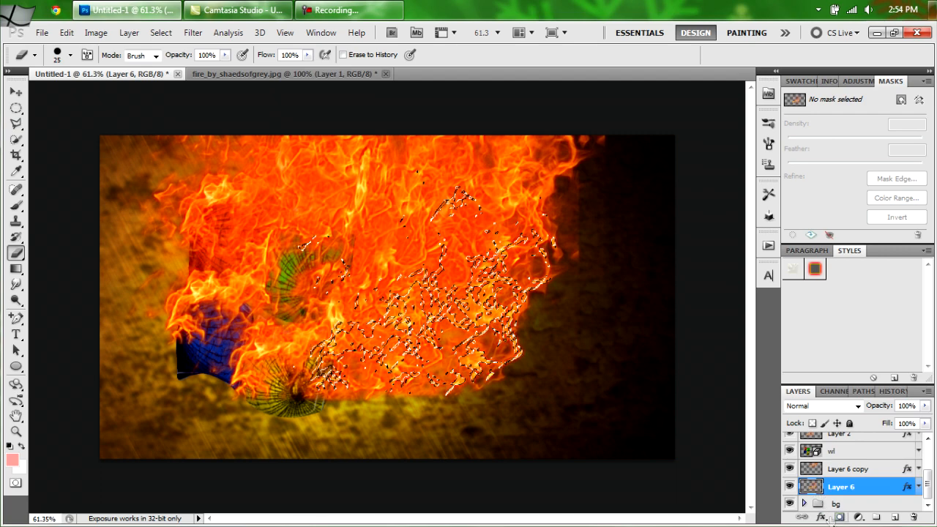
pyautogui.click(840, 517)
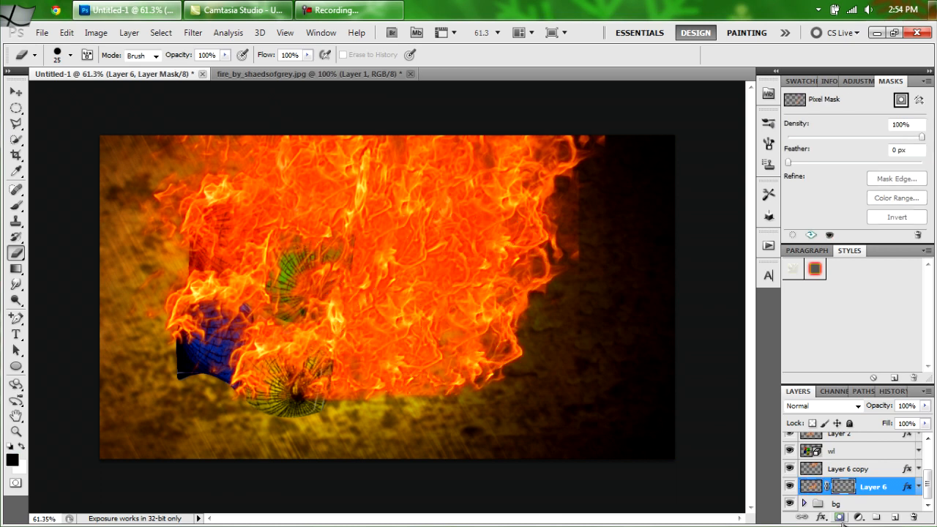
pyautogui.click(813, 470)
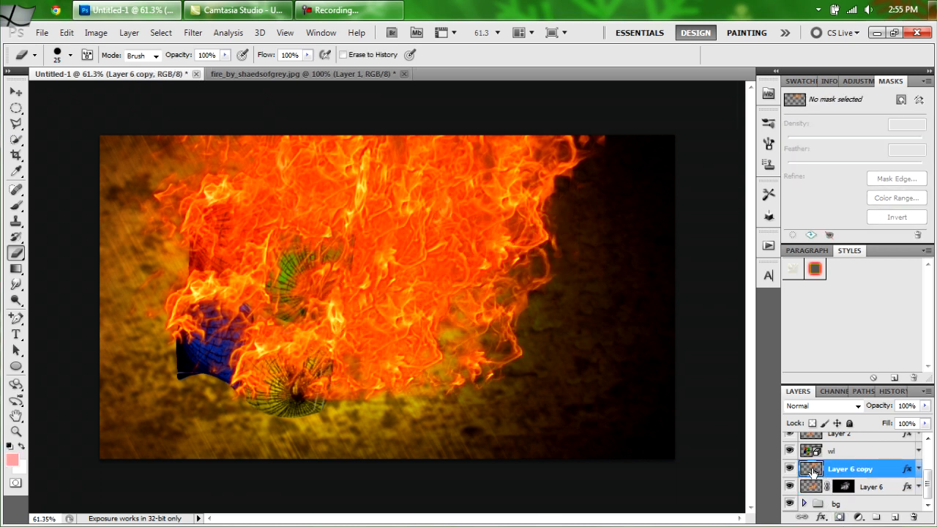
pyautogui.keyDown('ctrl'); pyautogui.click(813, 471); pyautogui.keyUp('ctrl')
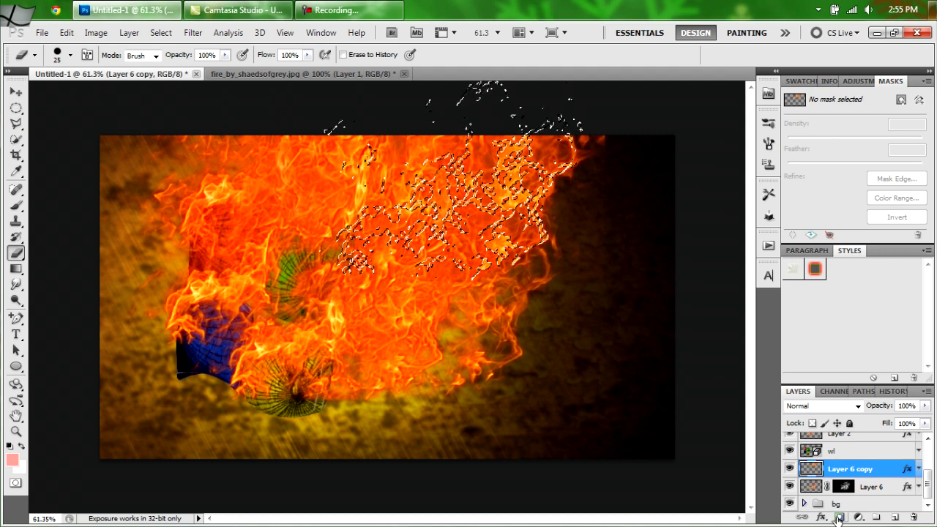
pyautogui.click(839, 517)
# - Mask Layer 2 and Layer 3 with selections loaded from their own flame pixels
pyautogui.moveTo(926, 488); pyautogui.dragTo(926, 469)
pyautogui.click(856, 478)
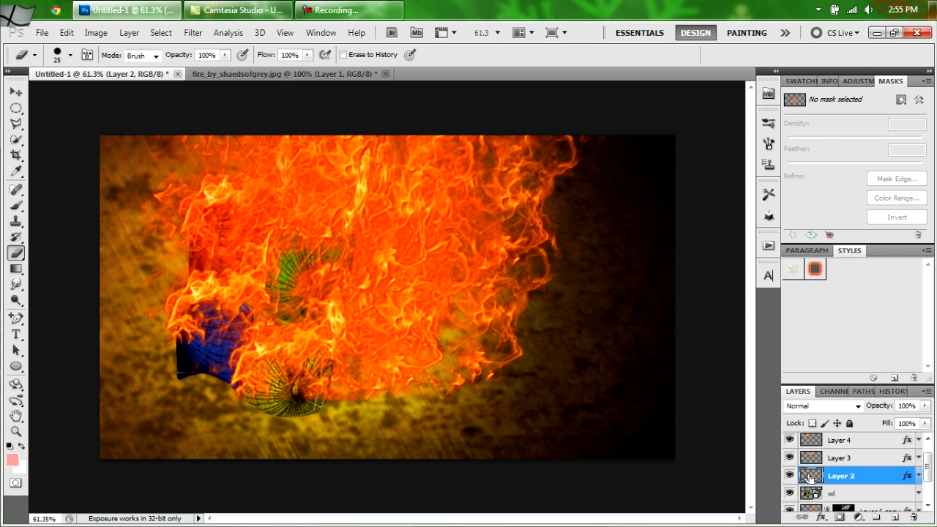
pyautogui.keyDown('ctrl'); pyautogui.click(810, 478); pyautogui.keyUp('ctrl')
pyautogui.click(839, 517)
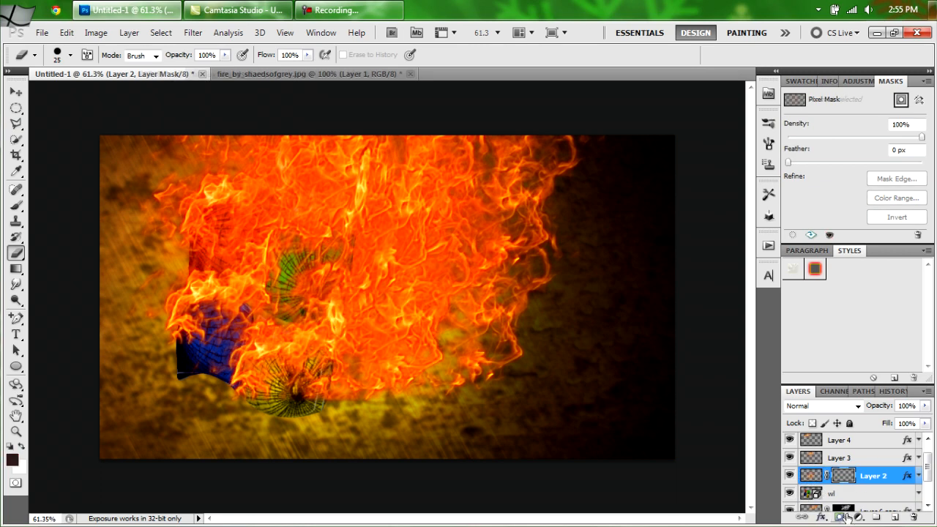
pyautogui.scroll(1, 927, 485)
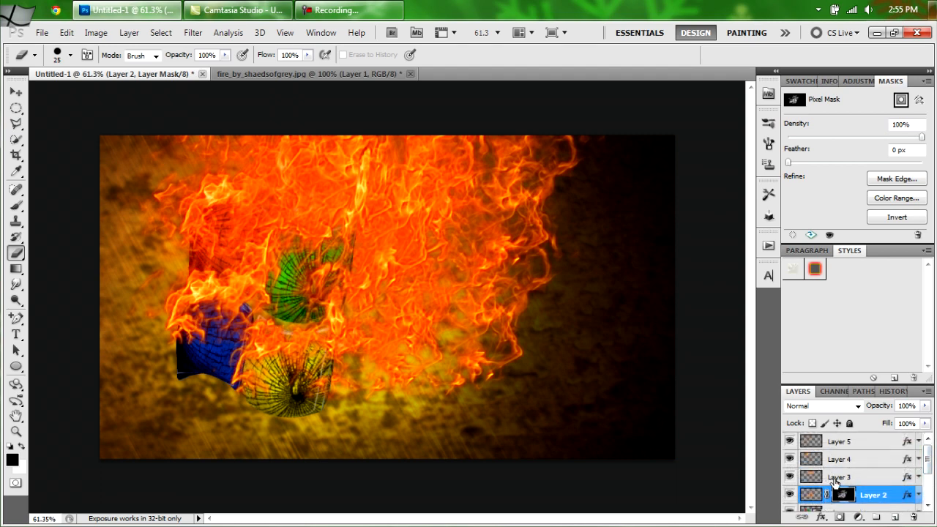
pyautogui.click(812, 478)
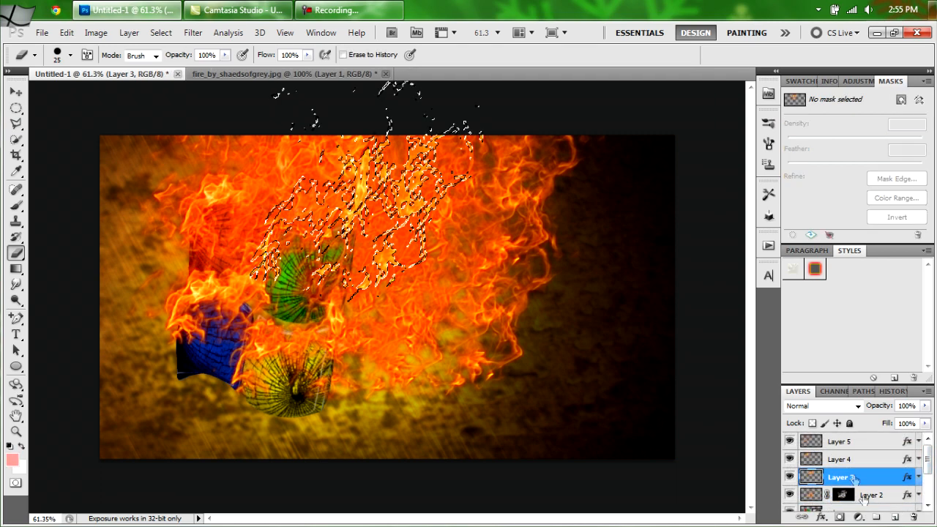
pyautogui.click(839, 517)
# - Load the flame pixels of Layer 4 and Layer 5 as selections and turn each into that layer's mask
pyautogui.click(841, 460)
pyautogui.keyDown('ctrl'); pyautogui.click(817, 459); pyautogui.keyUp('ctrl')
pyautogui.click(834, 444)
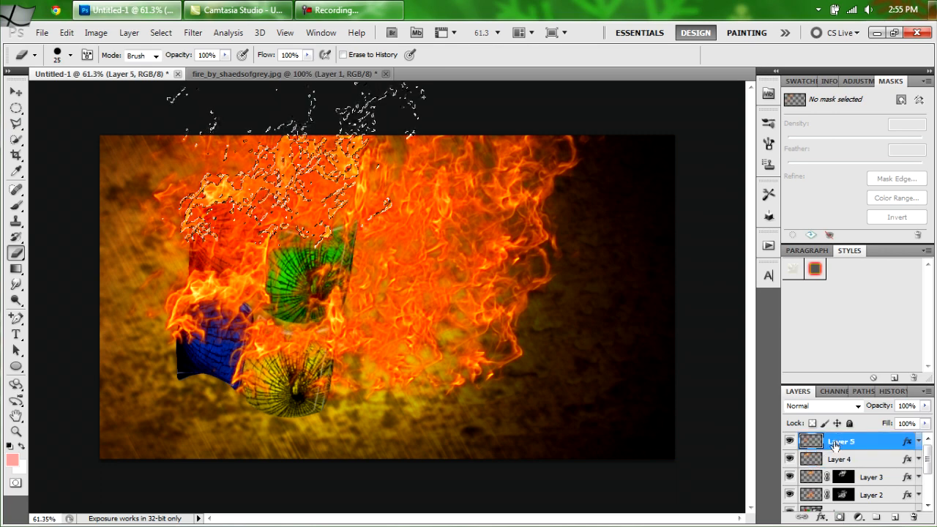
pyautogui.click(840, 460)
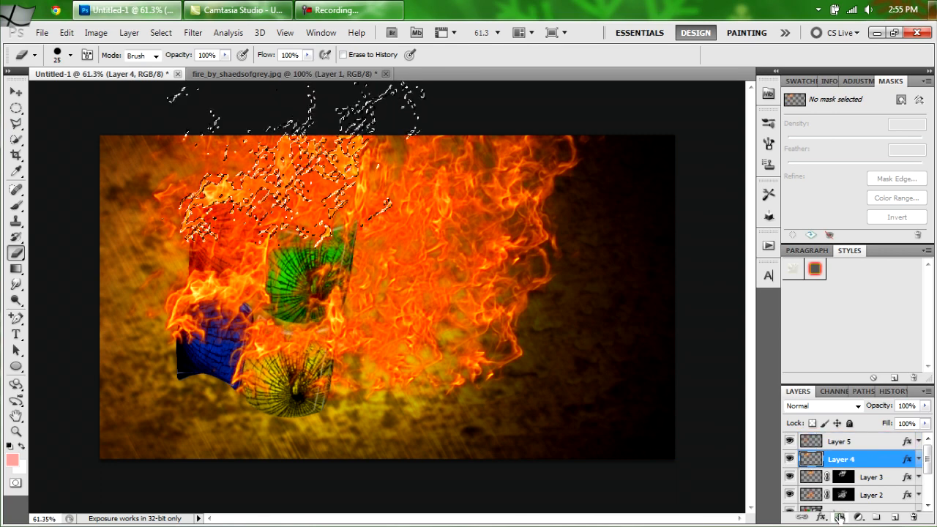
pyautogui.click(838, 516)
pyautogui.click(810, 442)
pyautogui.keyDown('ctrl'); pyautogui.click(811, 442); pyautogui.keyUp('ctrl')
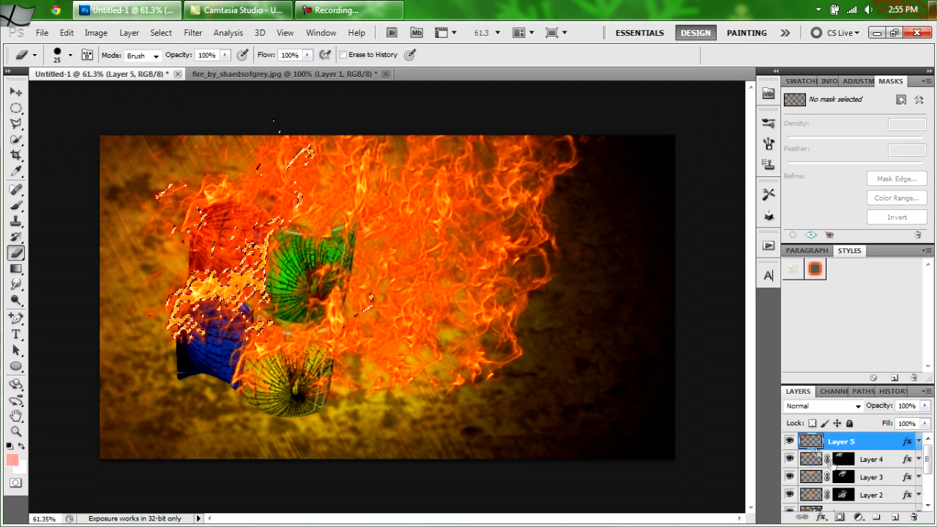
pyautogui.click(840, 517)
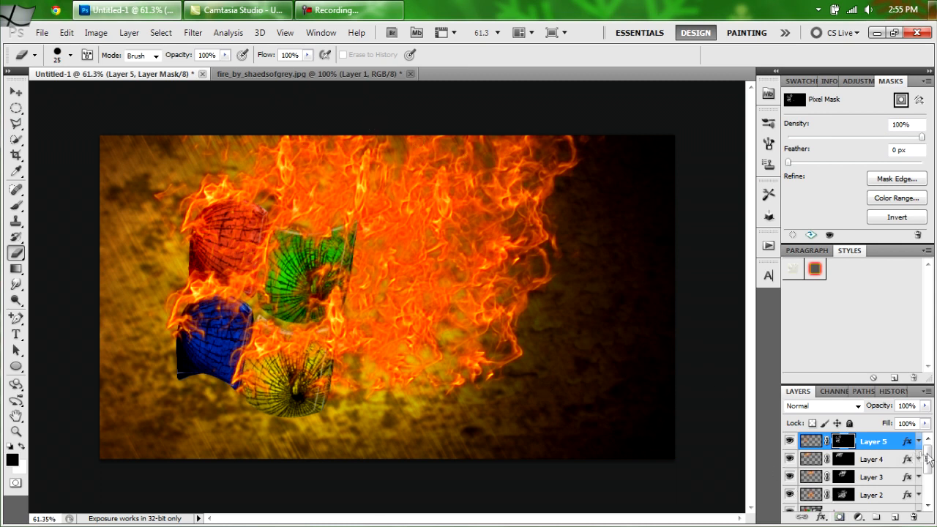
# - Create a new layer above the flames and paint one white dot beside their lower right edge with a 23 px, 0% hardness Brush
pyautogui.moveTo(928, 462); pyautogui.dragTo(927, 443)
pyautogui.click(894, 517)
pyautogui.click(16, 205)
pyautogui.rightClick(530, 311)
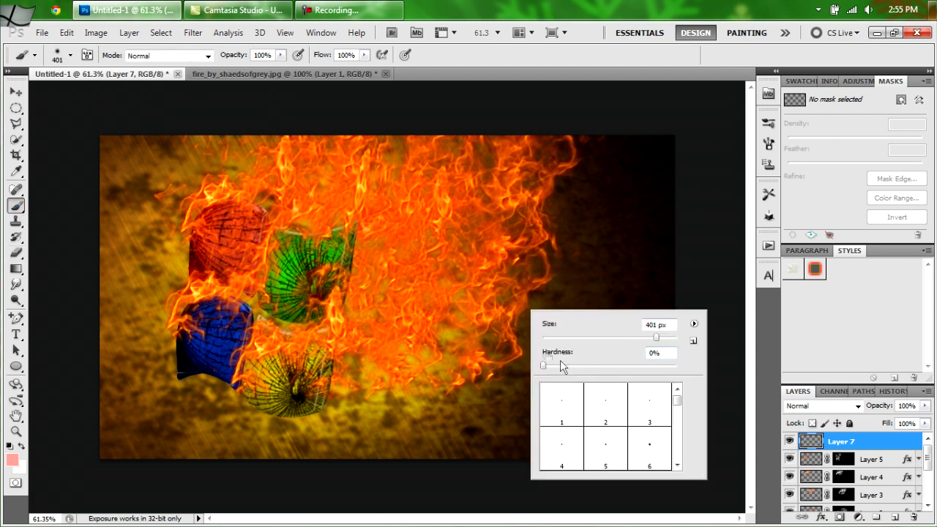
pyautogui.click(558, 337)
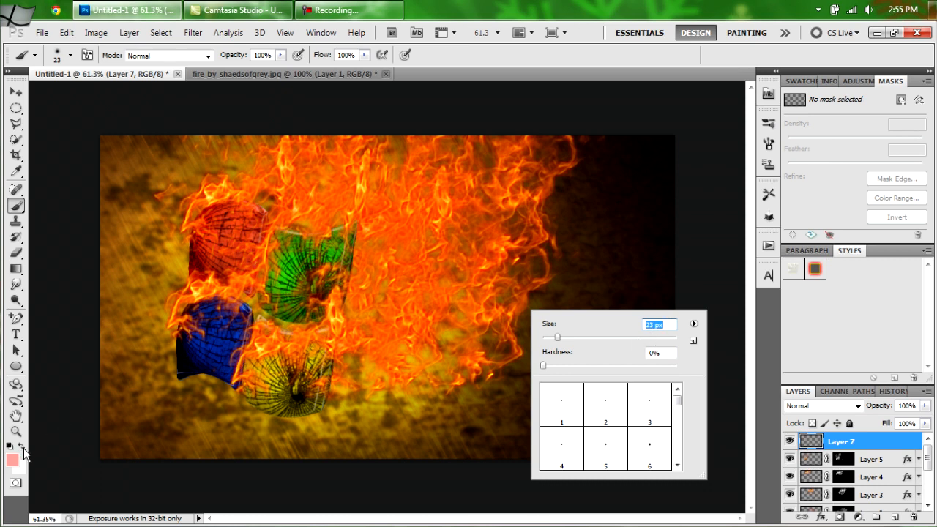
pyautogui.click(23, 448)
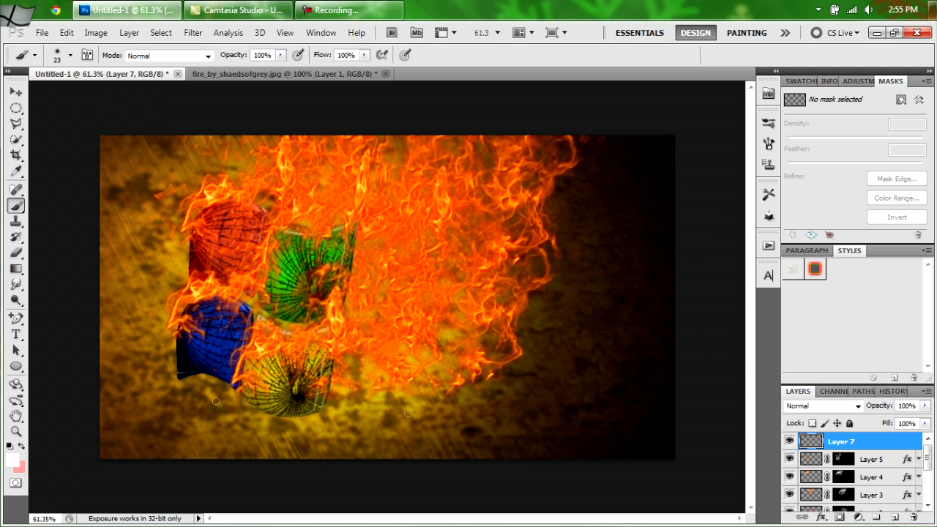
pyautogui.click(16, 432)
pyautogui.moveTo(562, 395); pyautogui.dragTo(638, 427)
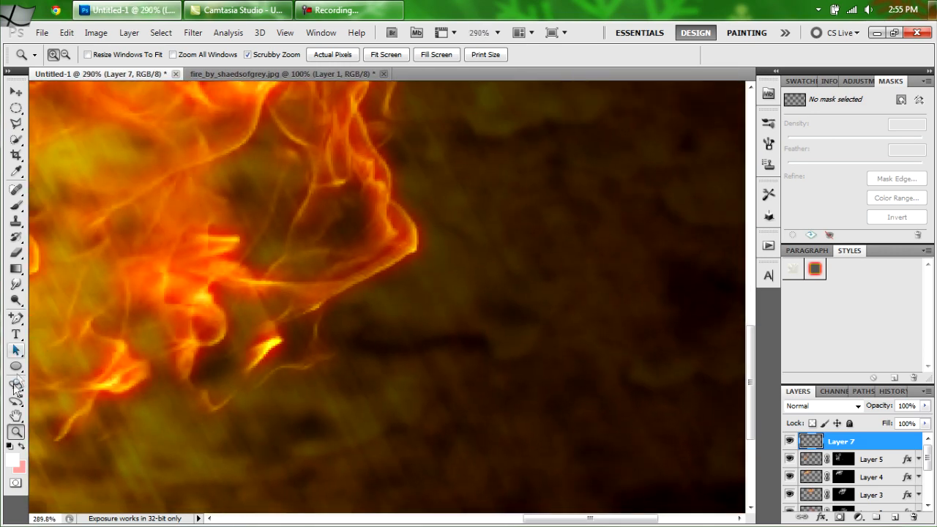
pyautogui.click(16, 207)
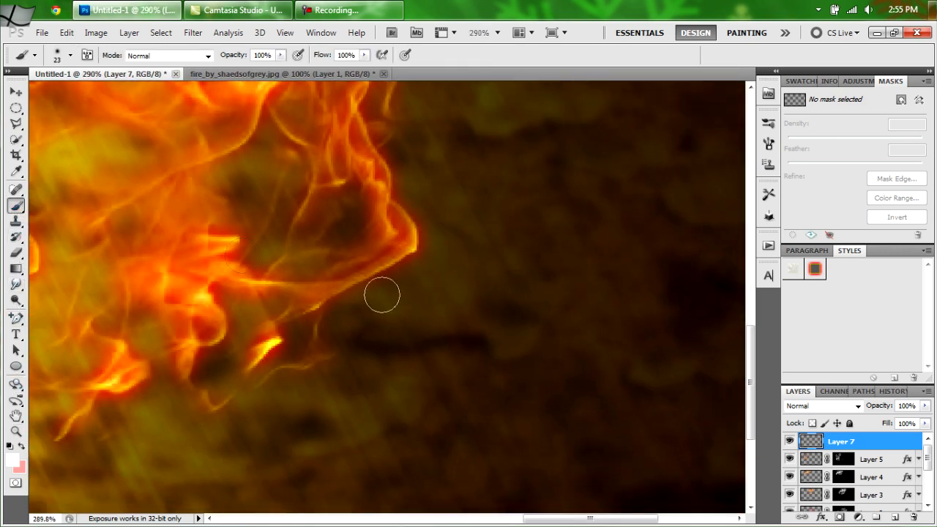
pyautogui.click(512, 378)
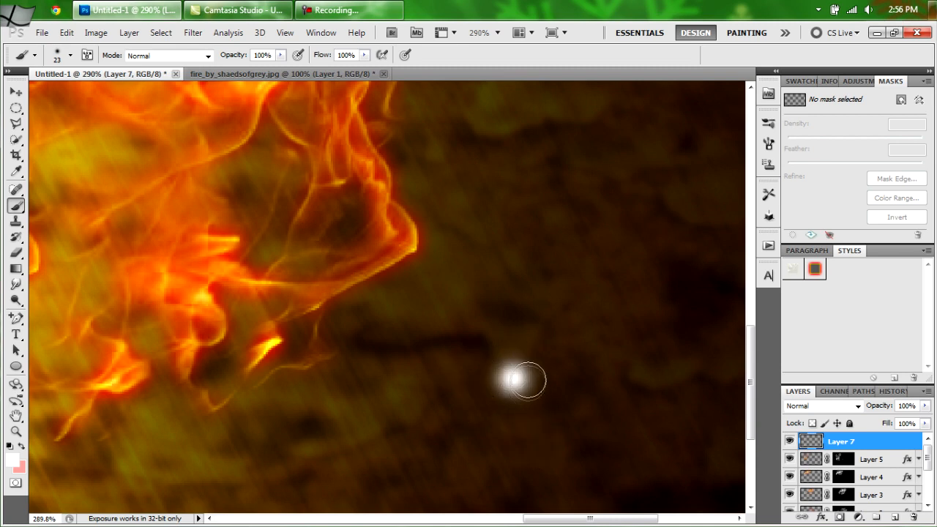
# - Set up the Smudge tool with a round 18 px brush at 0% hardness
pyautogui.click(17, 285)
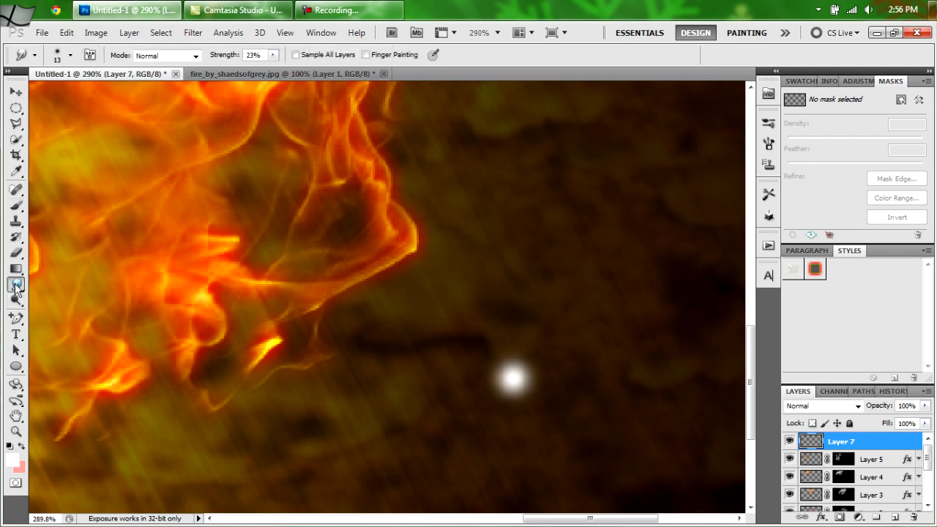
pyautogui.rightClick(463, 357)
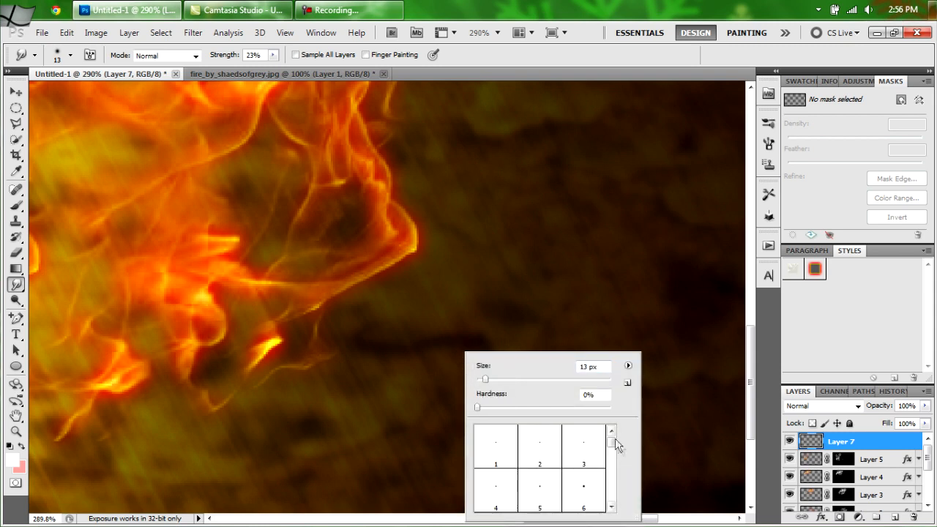
pyautogui.click(611, 505)
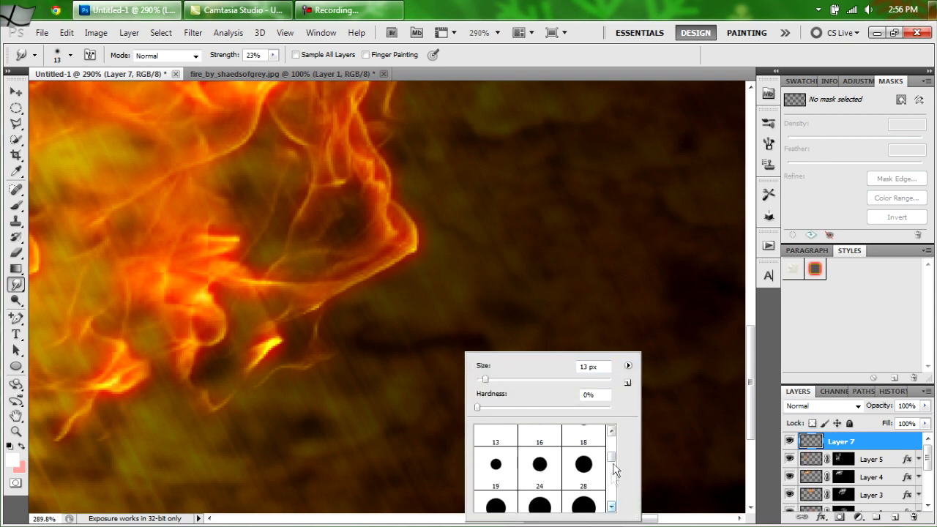
pyautogui.click(611, 431)
pyautogui.click(611, 431)
pyautogui.click(611, 431)
pyautogui.click(611, 431)
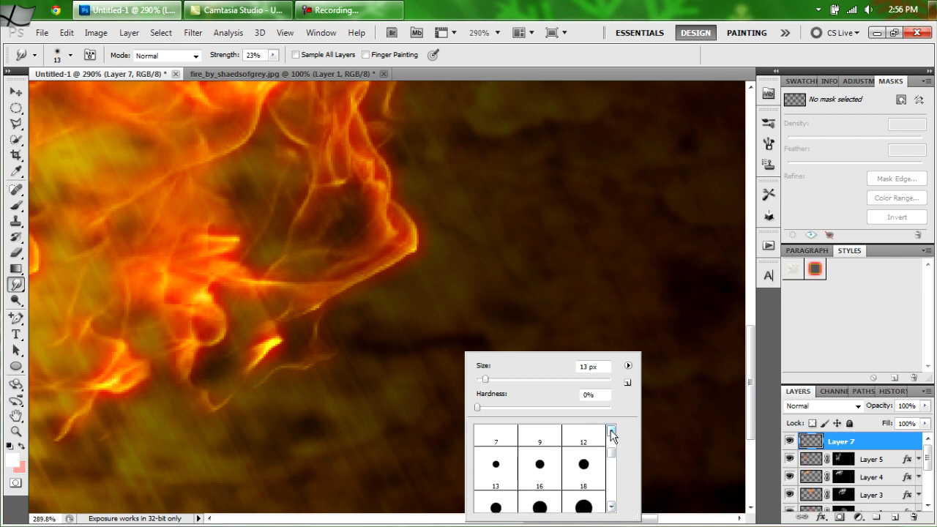
pyautogui.click(583, 464)
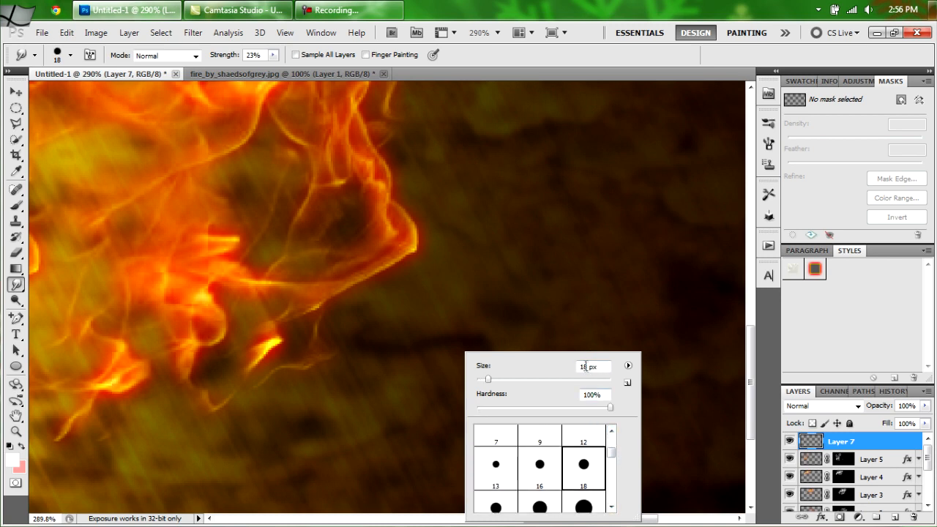
pyautogui.moveTo(493, 410); pyautogui.dragTo(475, 414)
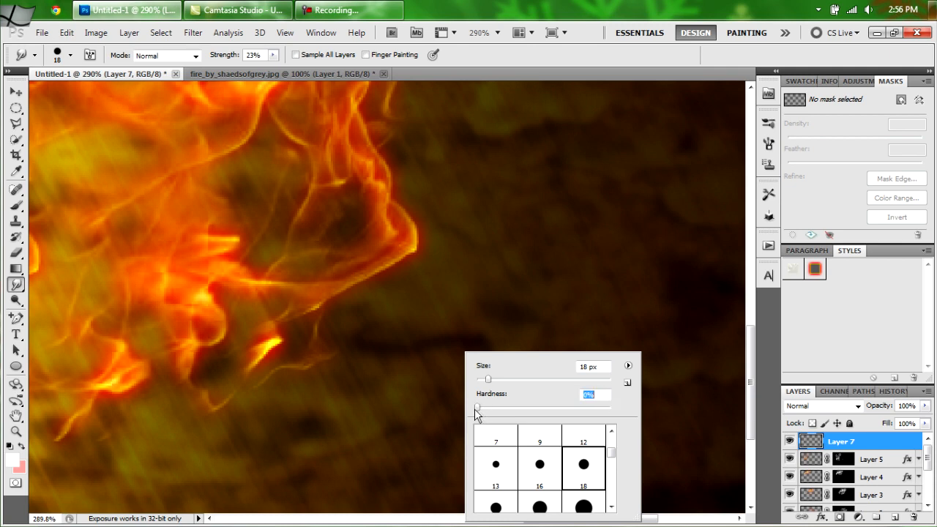
pyautogui.click(550, 70)
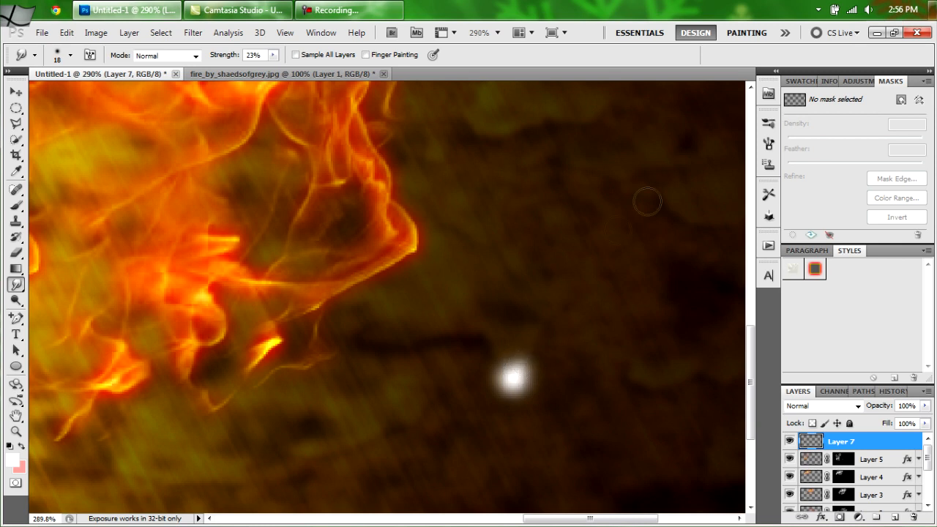
# - Smudge the white dot repeatedly toward the upper right to pull it into a long, tapering spark tail
pyautogui.moveTo(516, 373); pyautogui.dragTo(610, 204)
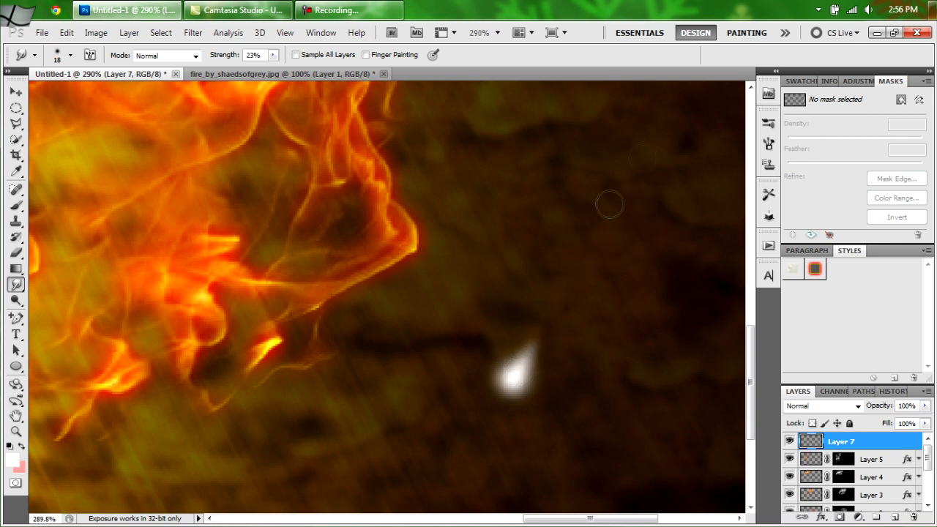
pyautogui.moveTo(516, 372)
pyautogui.mouseDown()
pyautogui.moveTo(655, 141)
pyautogui.moveTo(645, 149)
pyautogui.mouseUp()
pyautogui.moveTo(515, 373)
pyautogui.mouseDown()
pyautogui.moveTo(617, 175)
pyautogui.moveTo(528, 343)
pyautogui.moveTo(576, 245)
pyautogui.moveTo(531, 337)
pyautogui.moveTo(631, 132)
pyautogui.mouseUp()
pyautogui.moveTo(528, 357)
pyautogui.mouseDown()
pyautogui.moveTo(633, 148)
pyautogui.moveTo(596, 195)
pyautogui.moveTo(647, 153)
pyautogui.mouseUp()
pyautogui.moveTo(533, 330)
pyautogui.mouseDown()
pyautogui.moveTo(651, 143)
pyautogui.moveTo(634, 119)
pyautogui.mouseUp()
pyautogui.moveTo(549, 311)
pyautogui.mouseDown()
pyautogui.moveTo(634, 168)
pyautogui.moveTo(615, 173)
pyautogui.mouseUp()
pyautogui.moveTo(557, 292)
pyautogui.mouseDown()
pyautogui.moveTo(647, 146)
pyautogui.moveTo(616, 193)
pyautogui.moveTo(645, 125)
pyautogui.mouseUp()
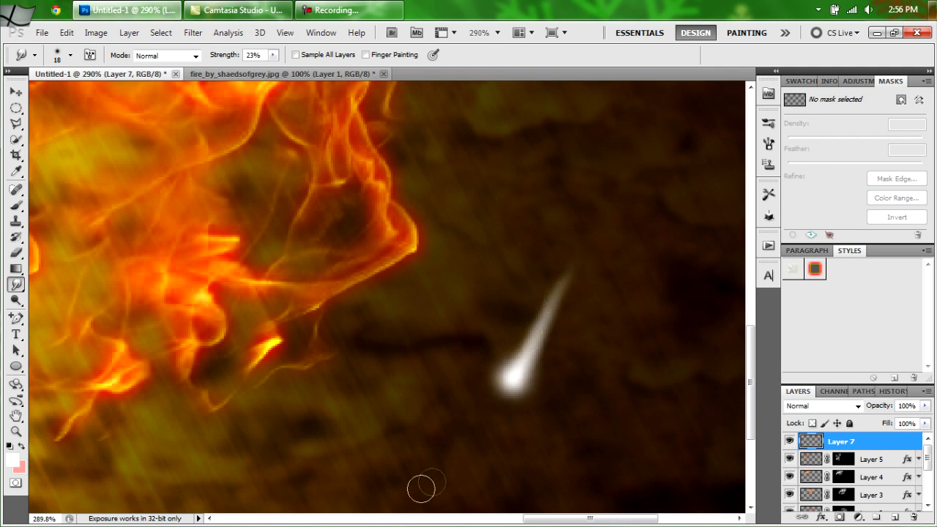
pyautogui.moveTo(505, 388)
pyautogui.mouseDown()
pyautogui.moveTo(518, 377)
pyautogui.moveTo(505, 368)
pyautogui.moveTo(512, 375)
pyautogui.moveTo(522, 361)
pyautogui.moveTo(516, 374)
pyautogui.moveTo(554, 313)
pyautogui.moveTo(549, 302)
pyautogui.moveTo(540, 346)
pyautogui.mouseUp()
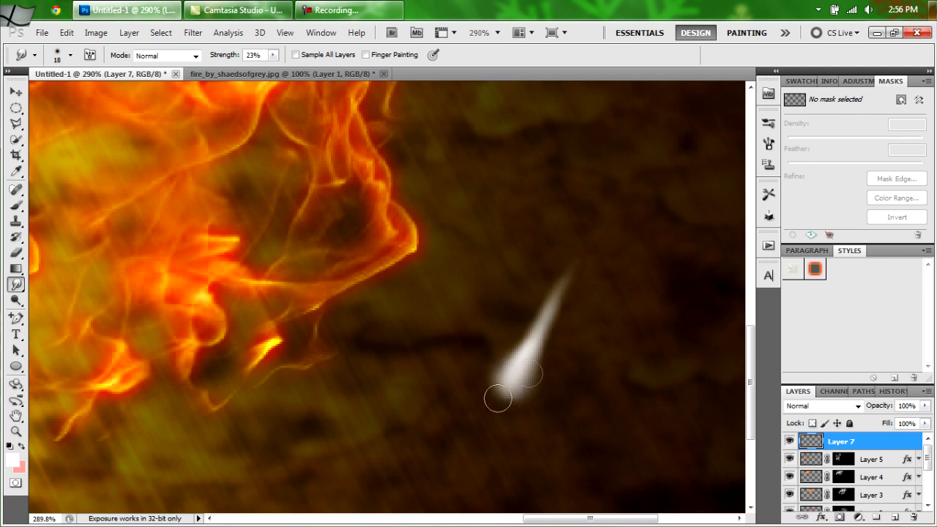
# - Apply the saved orange glow style, with Outer Glow and Inner Glow, to the spark on Layer 7
pyautogui.click(816, 271)
pyautogui.click(807, 305)
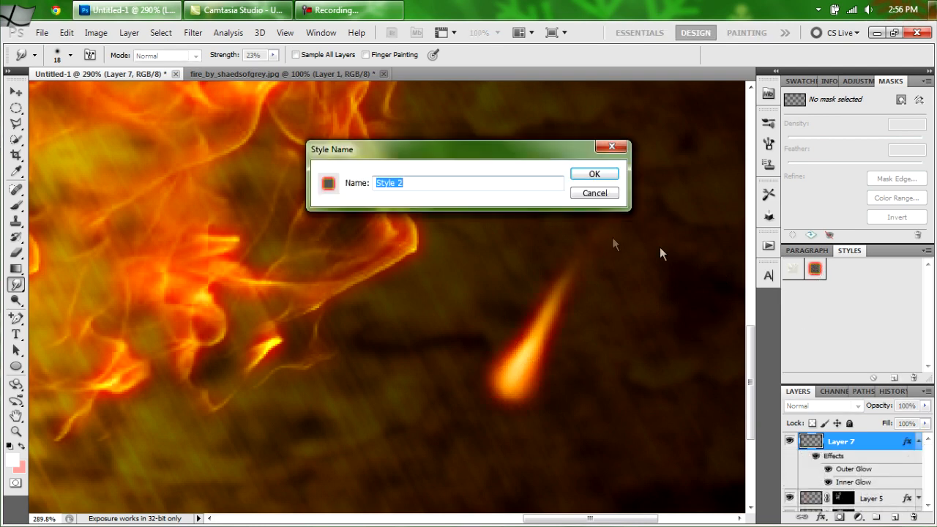
pyautogui.click(596, 195)
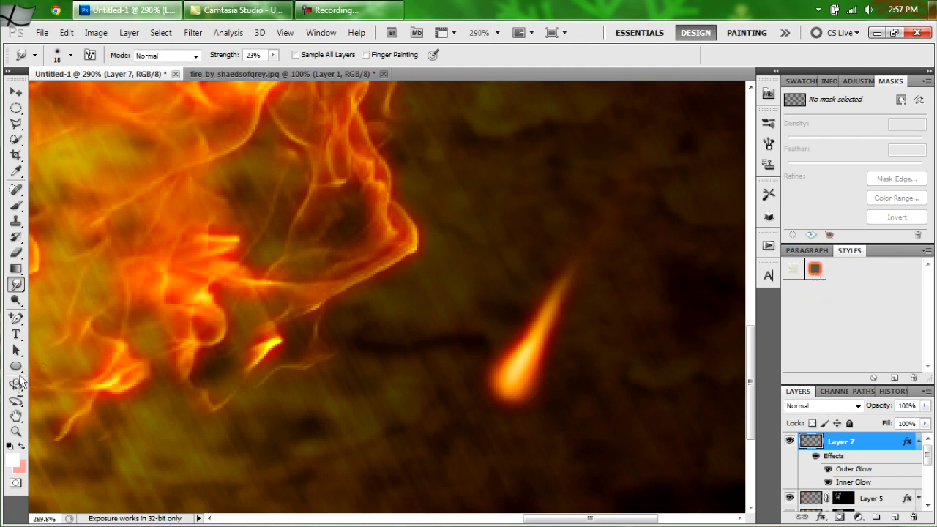
# - Rotate the spark by about -139.6° and place it against the flames' lower right edge with its tail toward the fire
pyautogui.click(16, 431)
pyautogui.moveTo(436, 373); pyautogui.dragTo(343, 403)
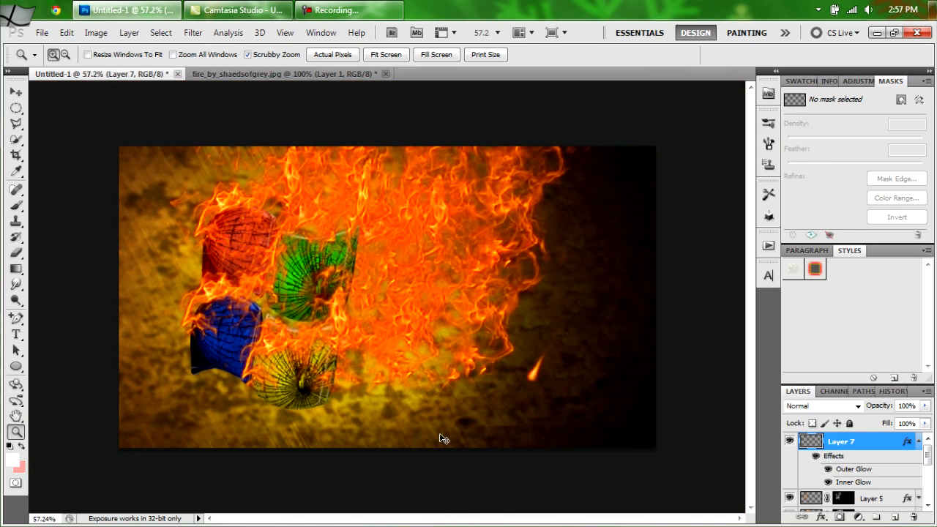
pyautogui.hotkey('ctrl', 't')
pyautogui.moveTo(593, 297); pyautogui.dragTo(502, 351)
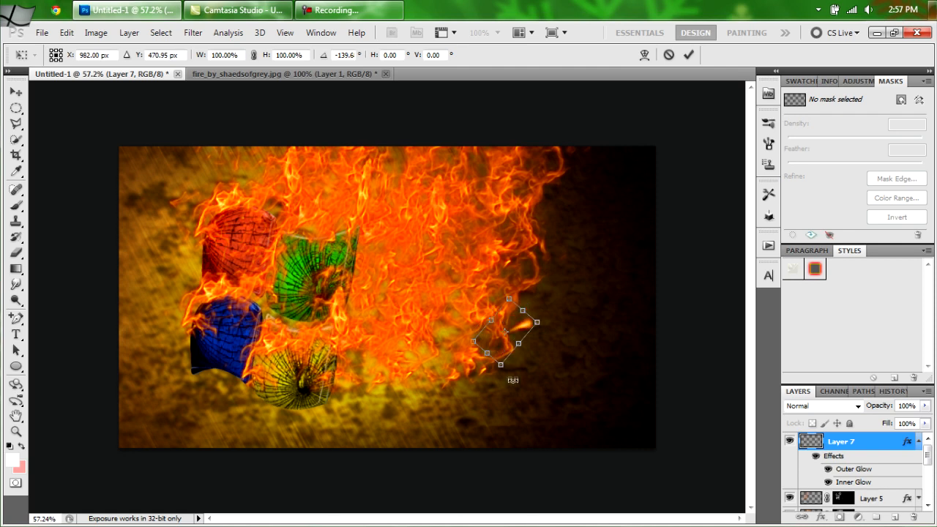
pyautogui.click(688, 55)
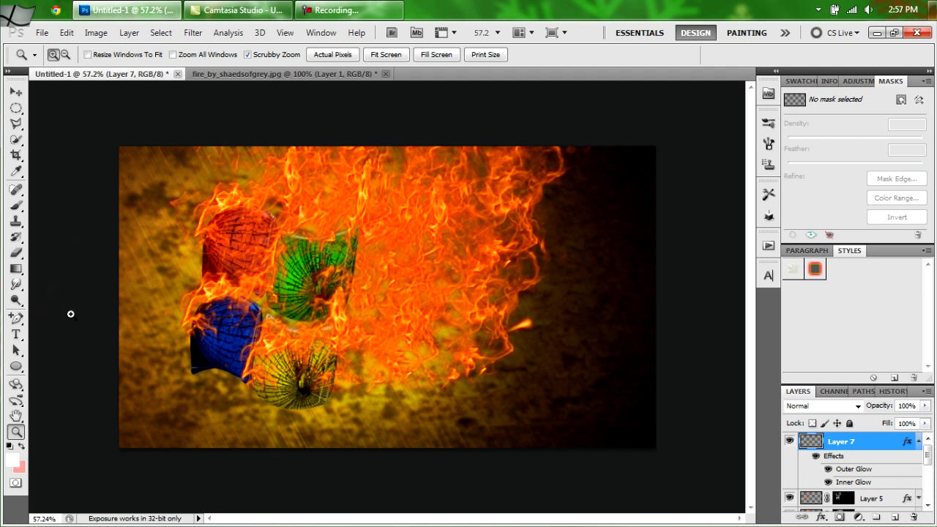
# - Duplicate the spark, place the copy just above the green panel's upper right corner and warp it into a longer, bent shape
pyautogui.hotkey('ctrl', 'j')
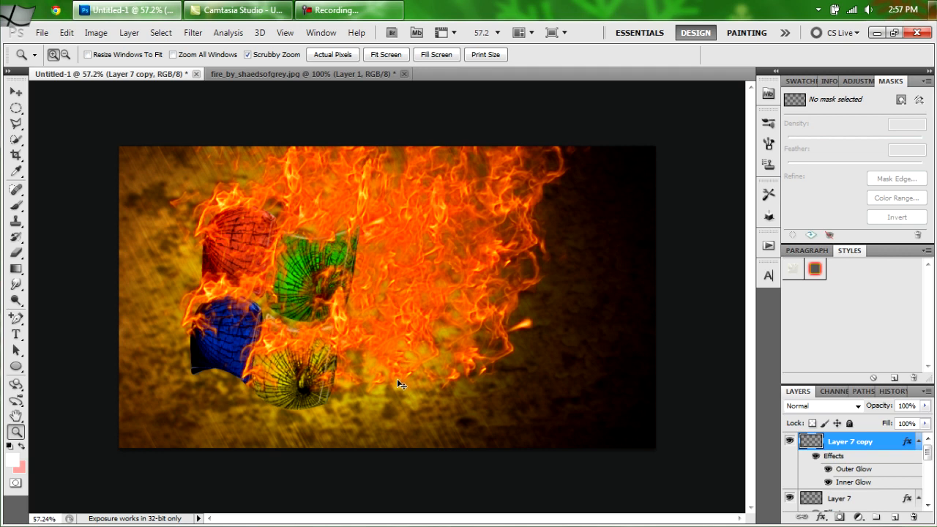
pyautogui.hotkey('ctrl', 't')
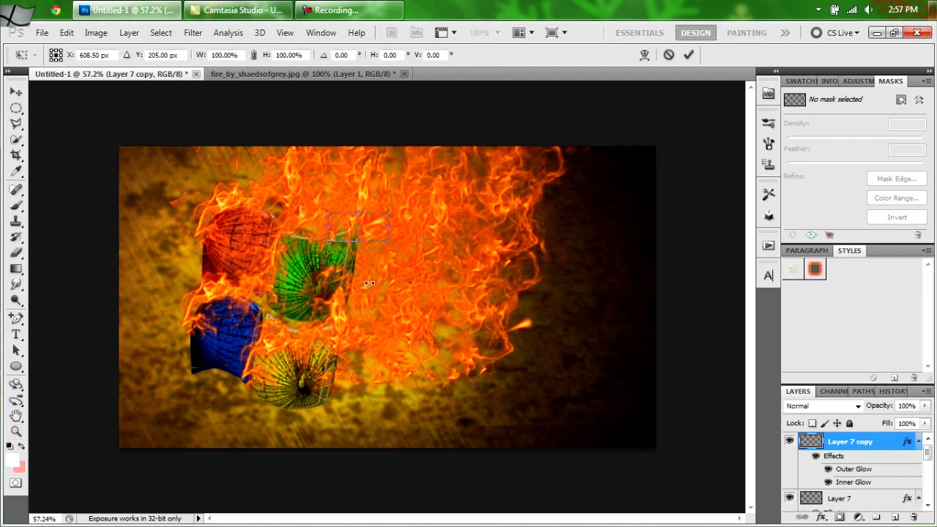
pyautogui.rightClick(368, 230)
pyautogui.click(403, 338)
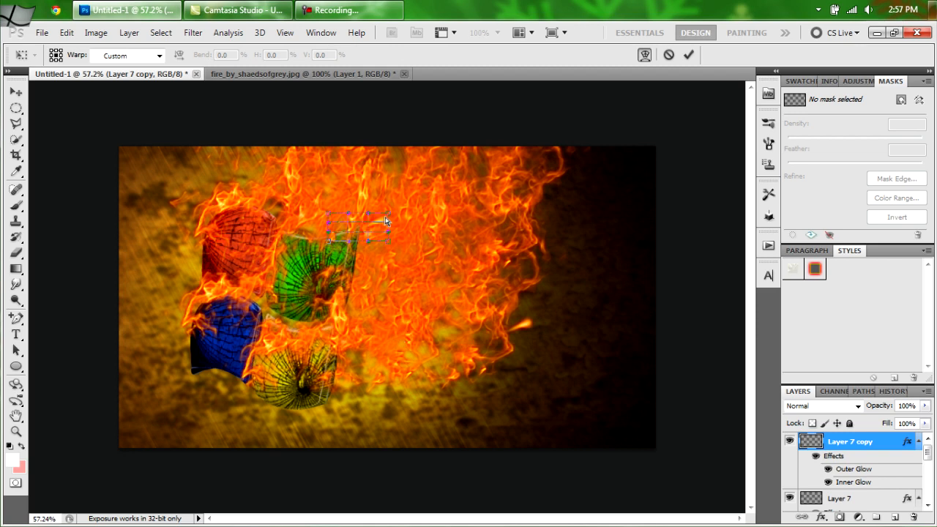
pyautogui.moveTo(379, 221); pyautogui.dragTo(396, 211)
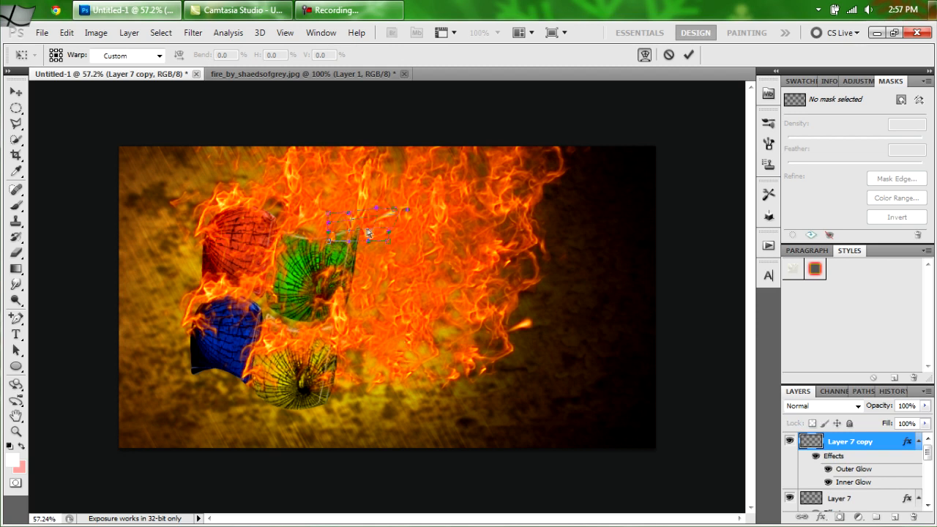
pyautogui.moveTo(346, 231); pyautogui.dragTo(340, 232)
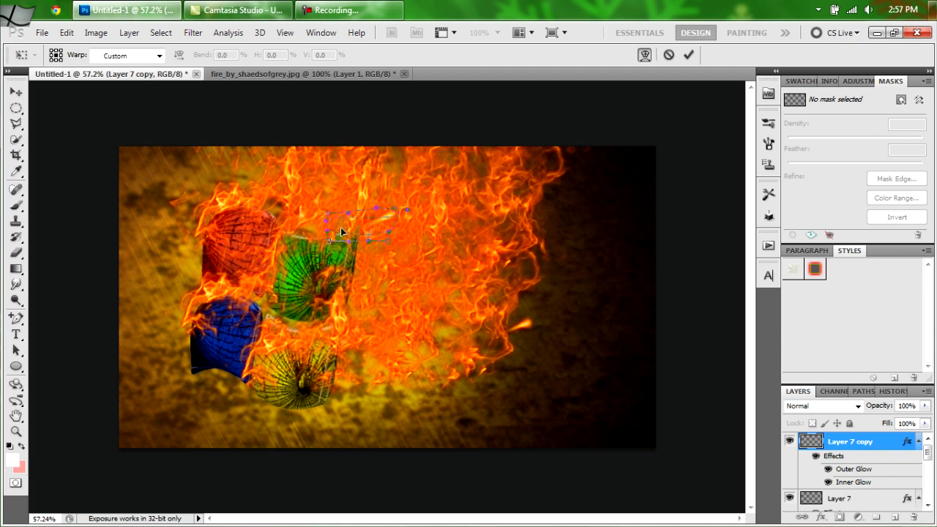
pyautogui.click(688, 54)
pyautogui.press('z')
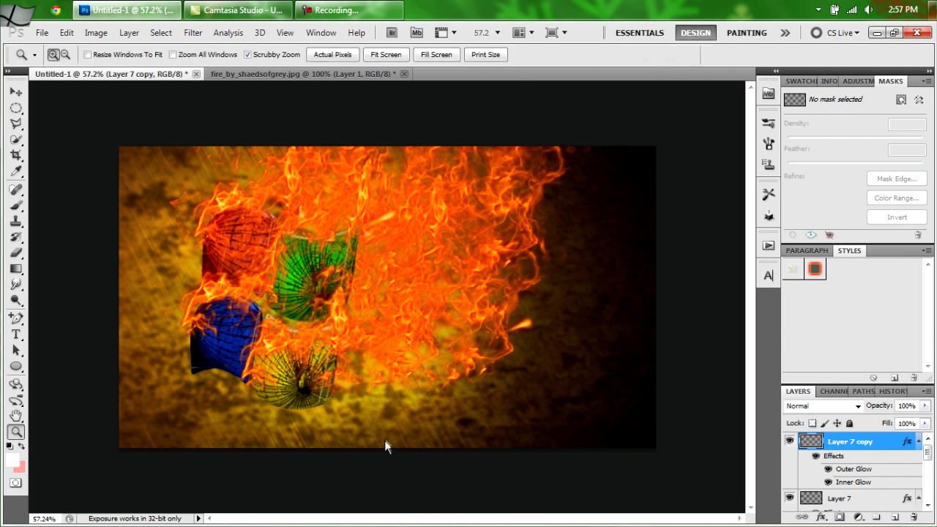
# - Duplicate the warped spark twice, placing copies at the green panel's lower left edge and below the yellow panel, and warp the lower copy
pyautogui.hotkey('ctrl', 'j')
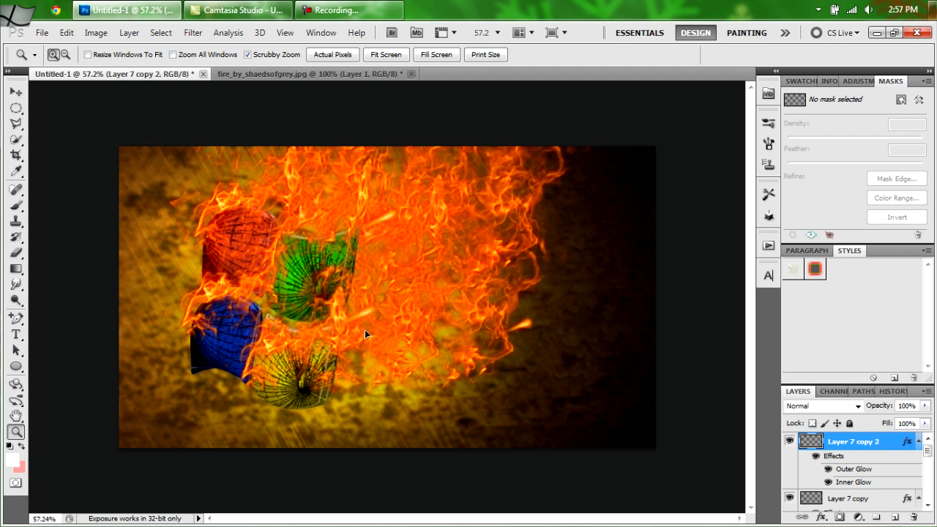
pyautogui.hotkey('ctrl', 'j')
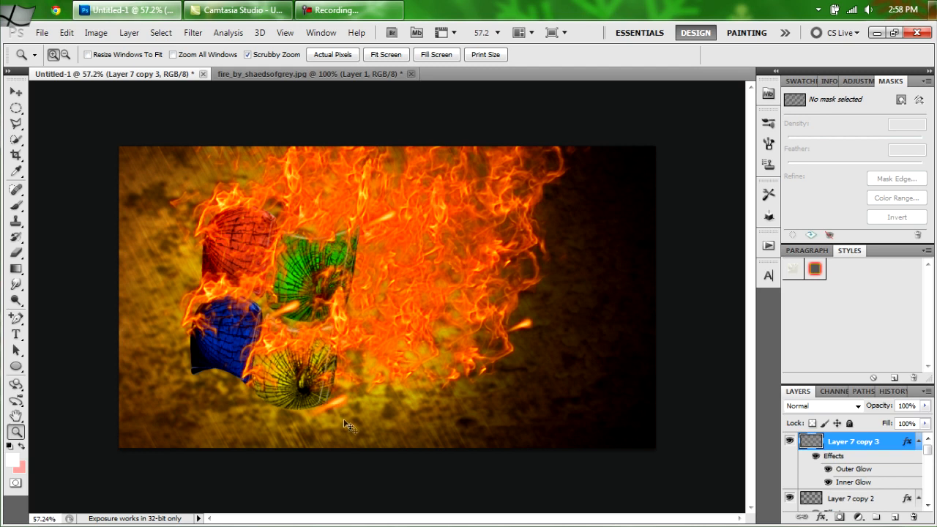
pyautogui.hotkey('ctrl', 't')
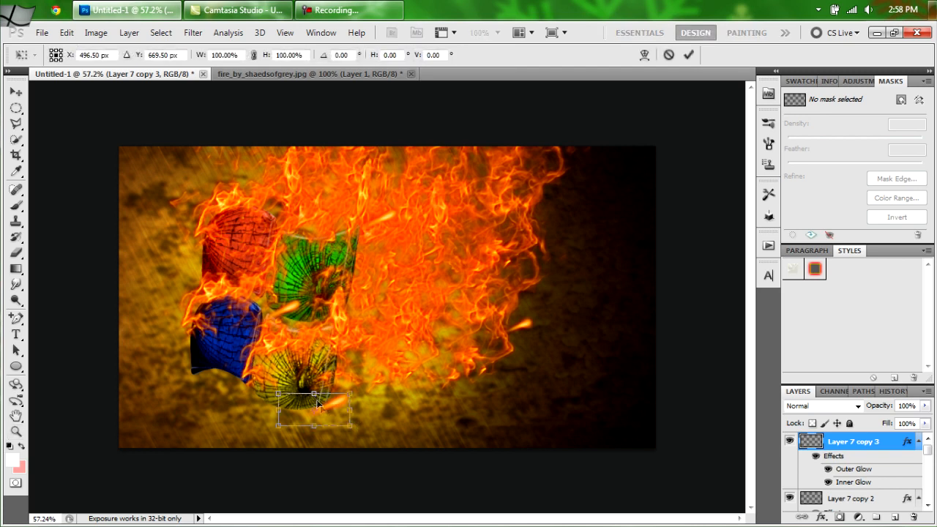
pyautogui.rightClick(330, 411)
pyautogui.click(353, 298)
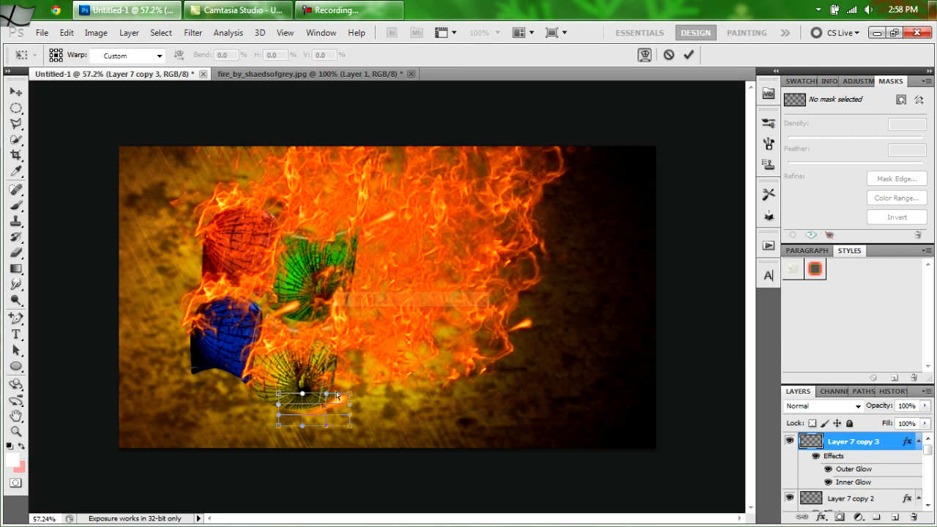
pyautogui.moveTo(290, 416); pyautogui.dragTo(285, 414)
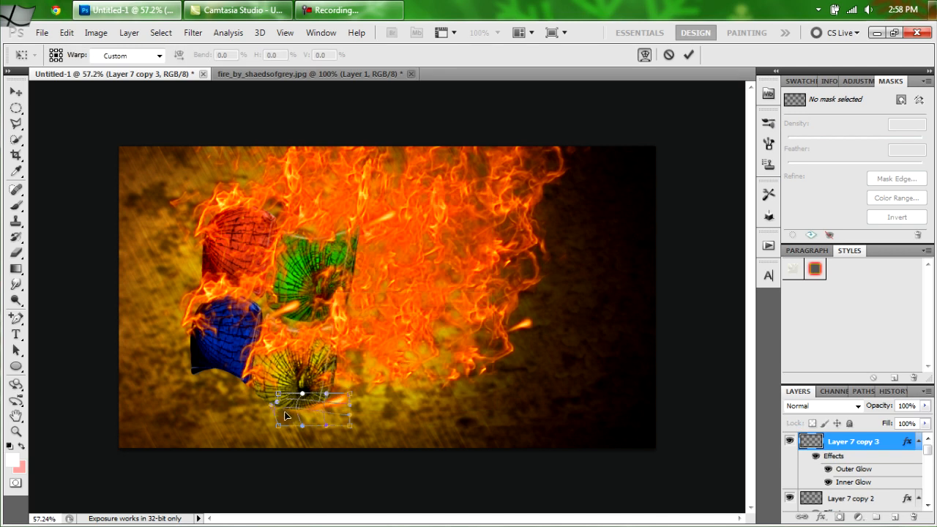
pyautogui.moveTo(347, 407)
pyautogui.mouseDown()
pyautogui.moveTo(343, 397)
pyautogui.moveTo(325, 413)
pyautogui.mouseUp()
pyautogui.click(688, 55)
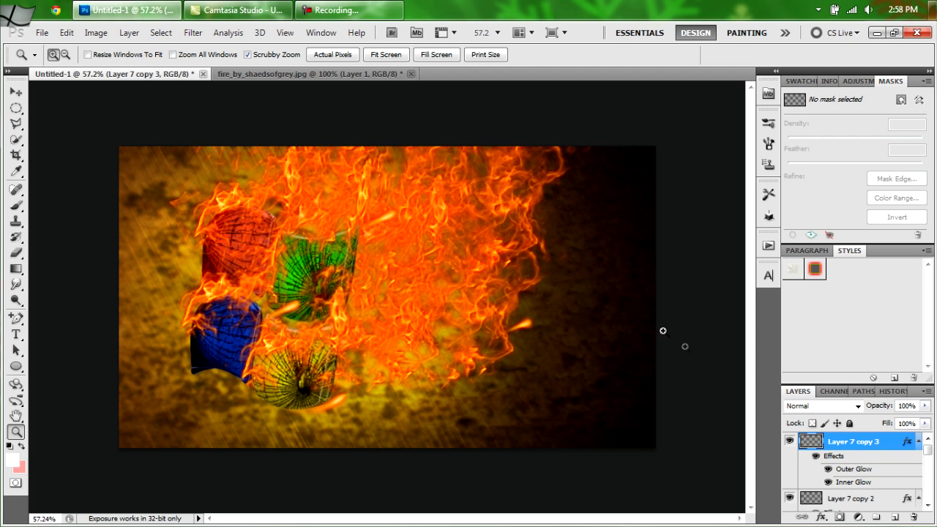
# - Group all layers from Layer 7 copy 3 down to Layer 6, leaving the bg group separate
pyautogui.moveTo(927, 450); pyautogui.dragTo(928, 498)
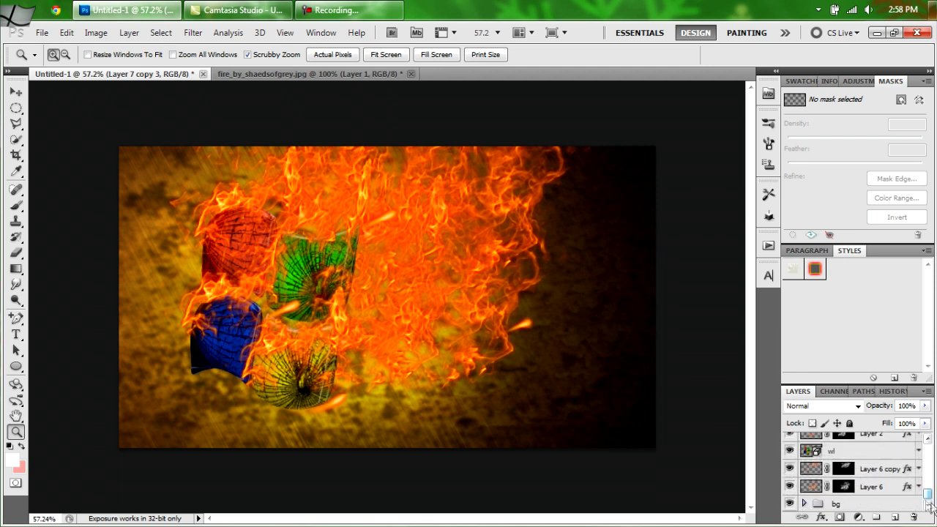
pyautogui.keyDown('shift'); pyautogui.click(878, 487); pyautogui.keyUp('shift')
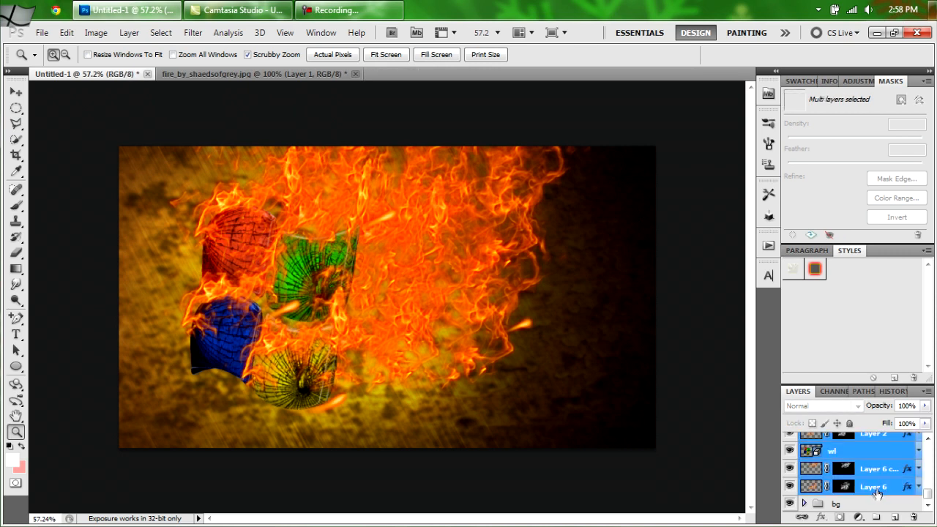
pyautogui.hotkey('ctrl', 'g')
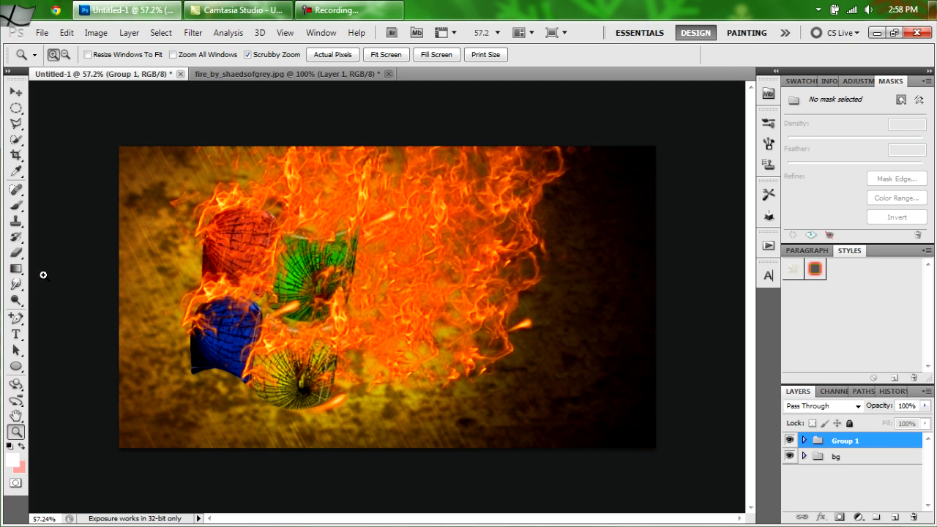
# - Add a new layer above Group 1 and fill it with dark green, hex 046307
pyautogui.click(894, 518)
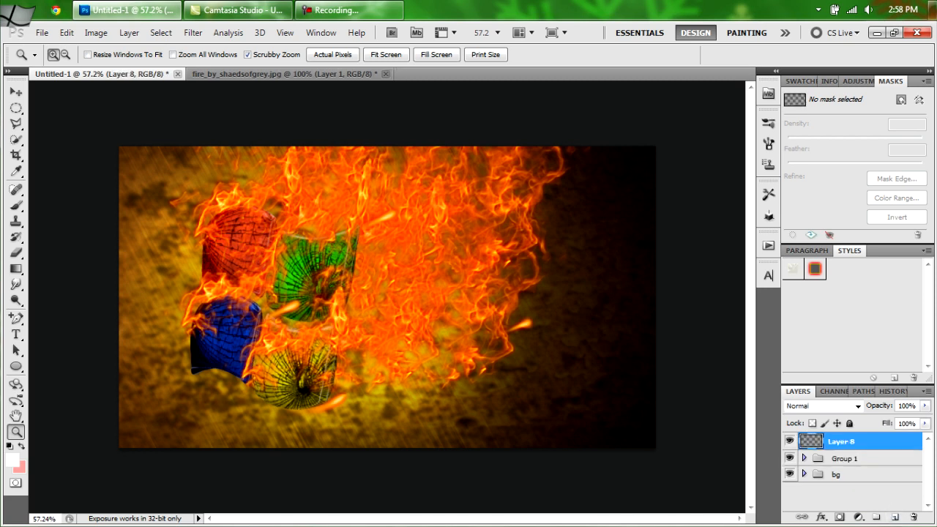
pyautogui.click(16, 366)
pyautogui.click(12, 458)
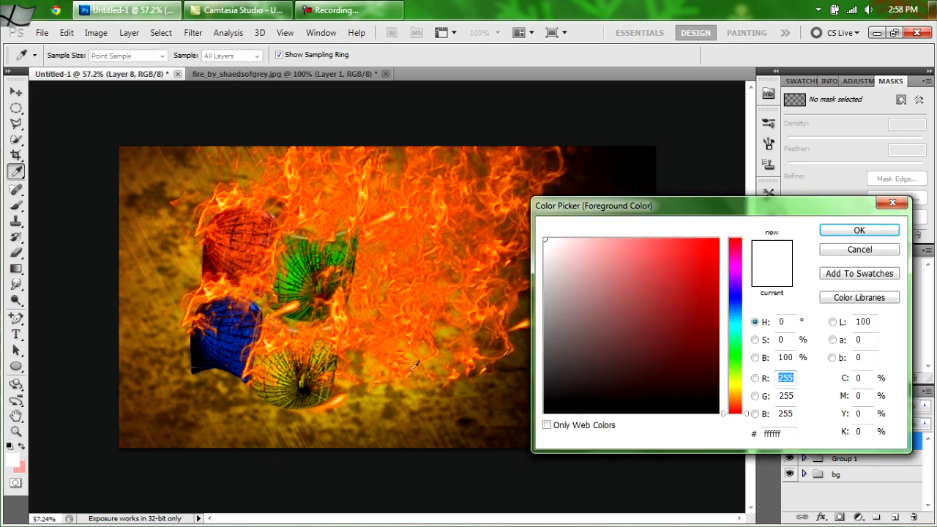
pyautogui.click(787, 433)
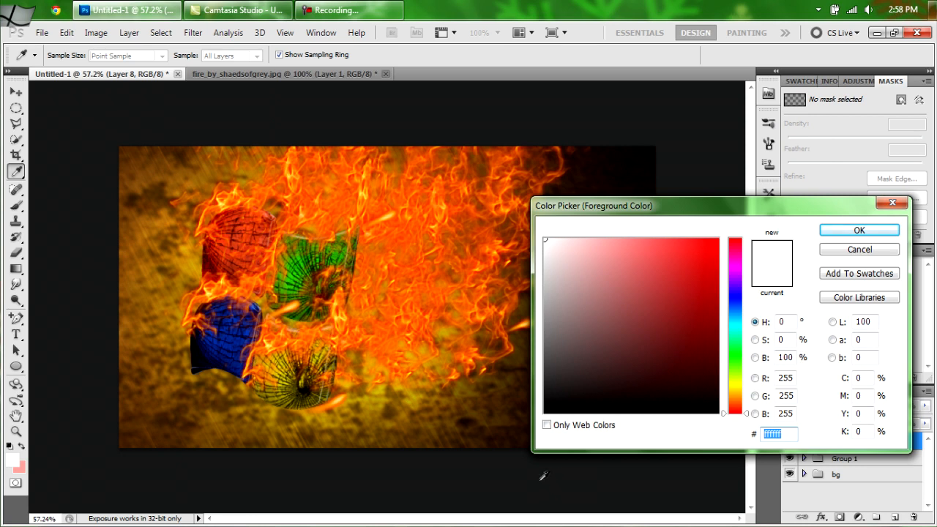
pyautogui.write('0')
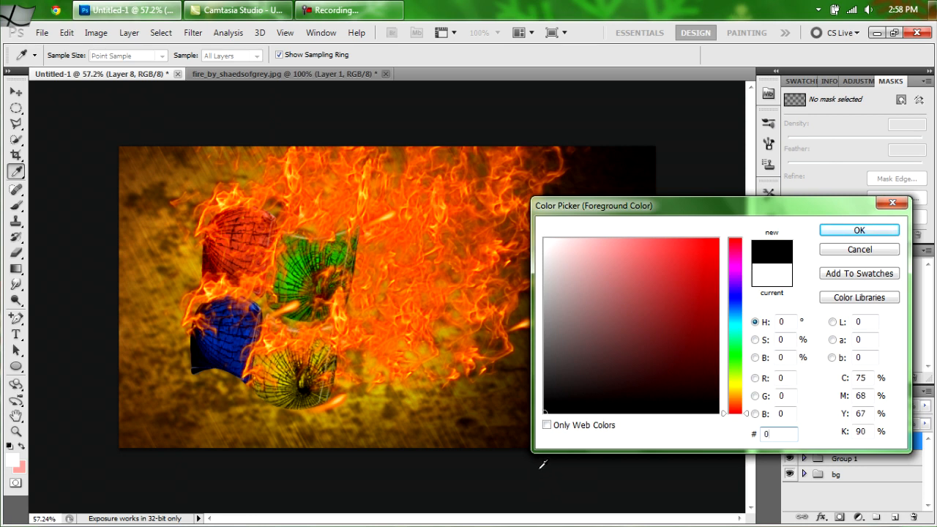
pyautogui.write('46')
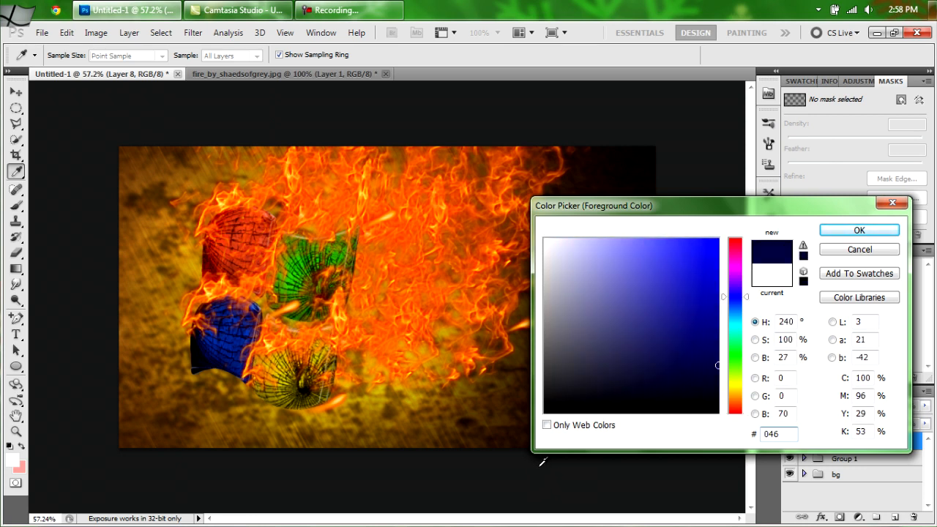
pyautogui.write('30')
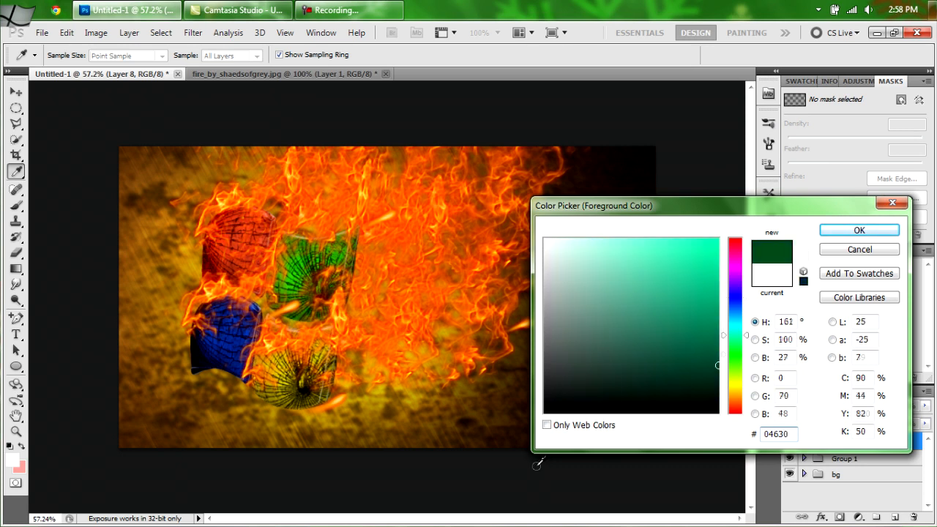
pyautogui.write('7')
pyautogui.click(852, 232)
pyautogui.press('z')
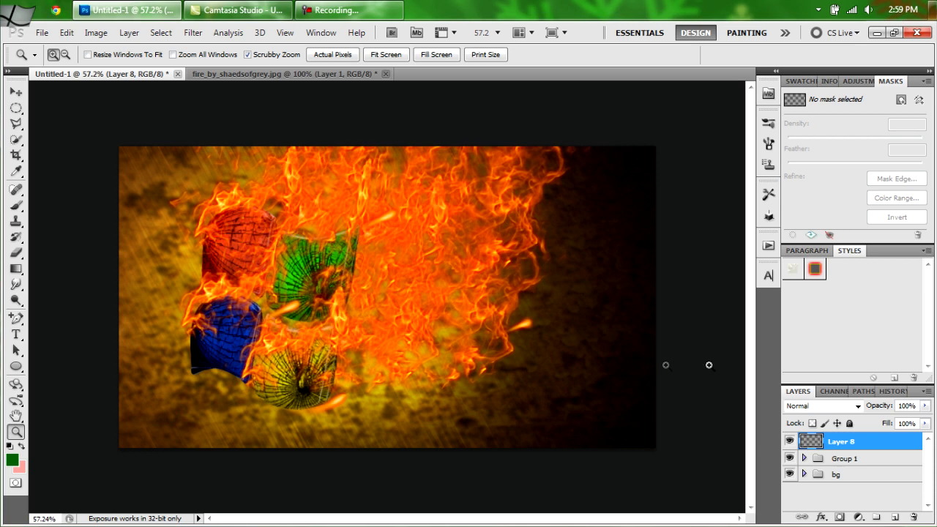
pyautogui.press('alt')
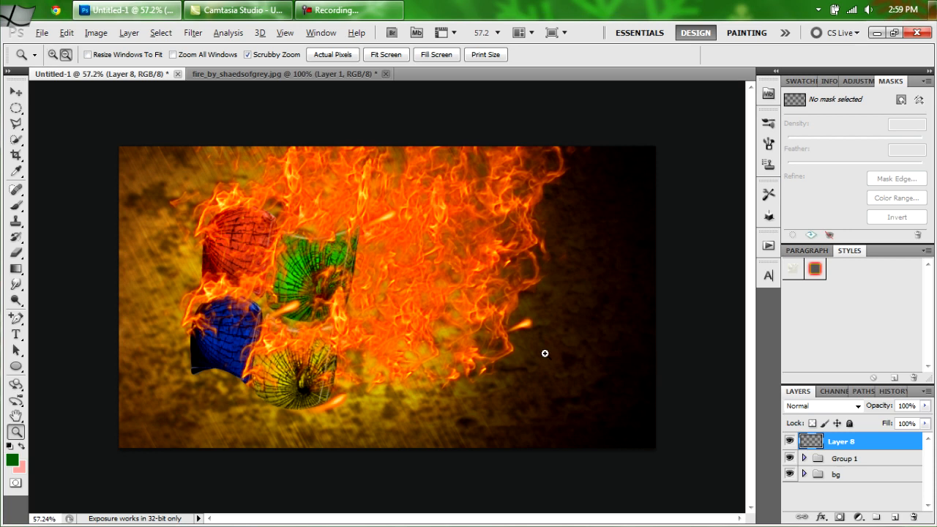
pyautogui.hotkey('alt', 'BackSpace')
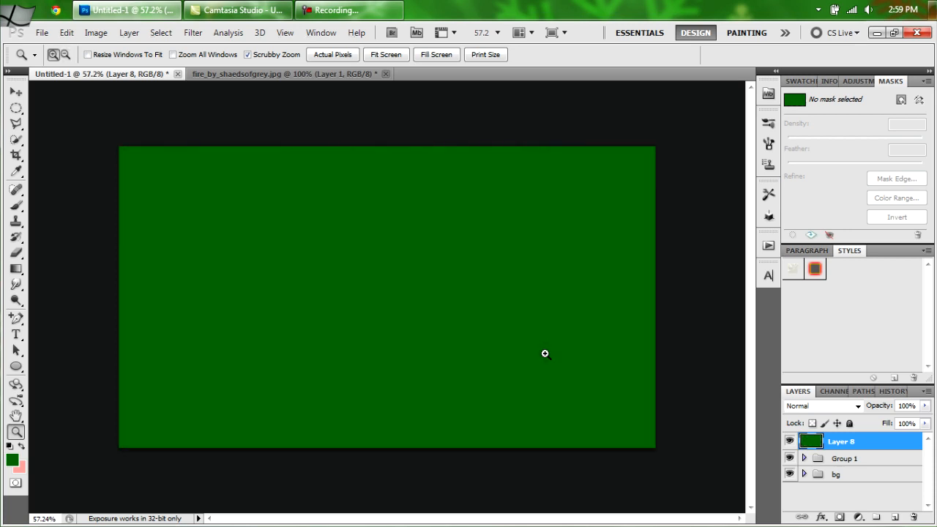
# - Mask the green layer with a black-to-white radial gradient from the logo toward the canvas's upper right, and feather the mask by 27 px
pyautogui.click(839, 516)
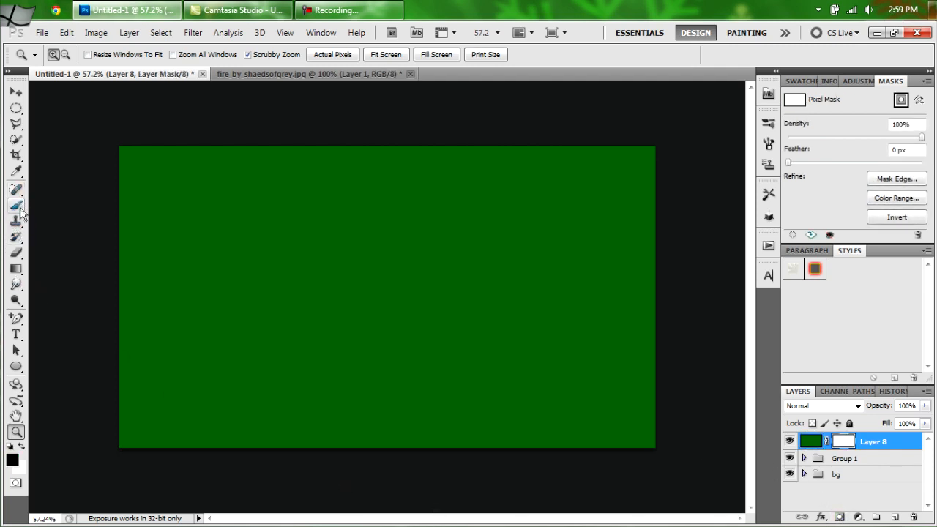
pyautogui.click(17, 268)
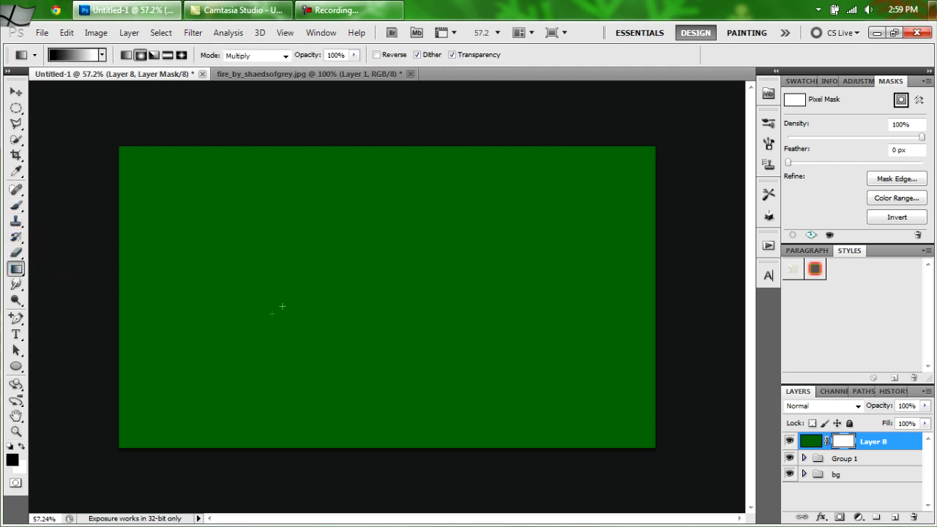
pyautogui.moveTo(243, 318); pyautogui.dragTo(597, 185)
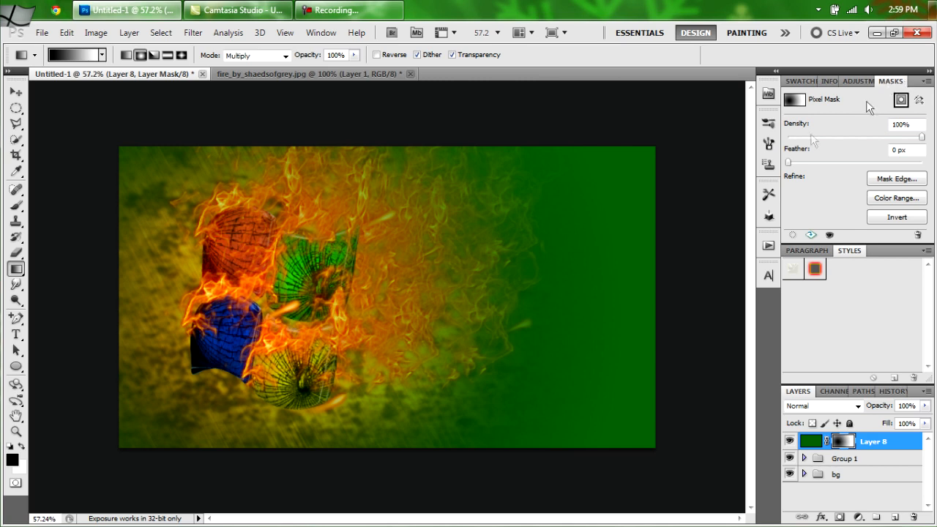
pyautogui.click(790, 163)
pyautogui.moveTo(790, 164); pyautogui.dragTo(841, 162)
pyautogui.moveTo(844, 163); pyautogui.dragTo(854, 163)
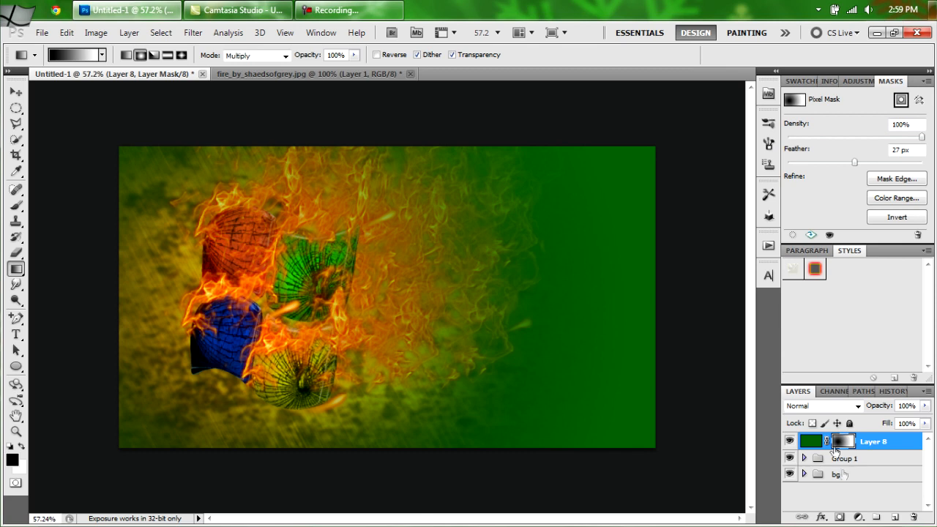
# - Reduce the green layer's opacity to 66% and set its blend mode to Overlay
pyautogui.click(923, 407)
pyautogui.moveTo(924, 412); pyautogui.dragTo(901, 428)
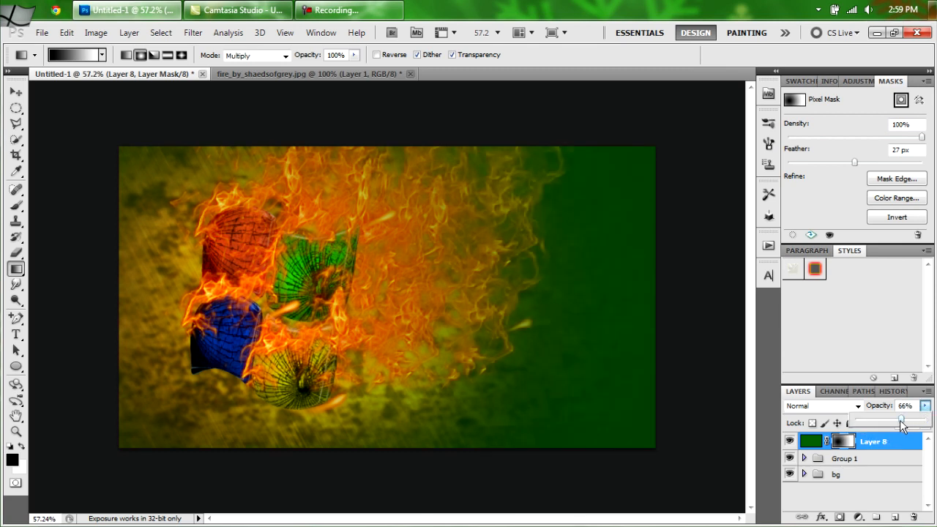
pyautogui.click(859, 407)
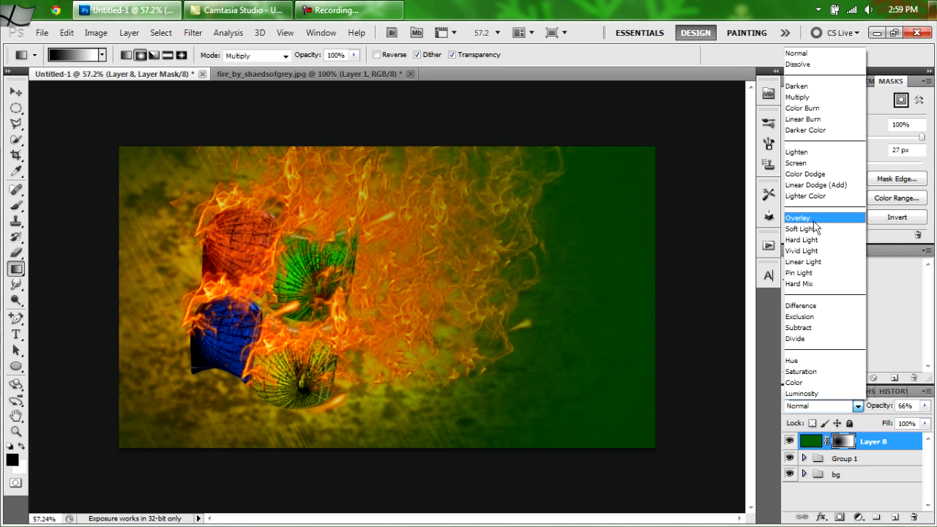
pyautogui.click(797, 218)
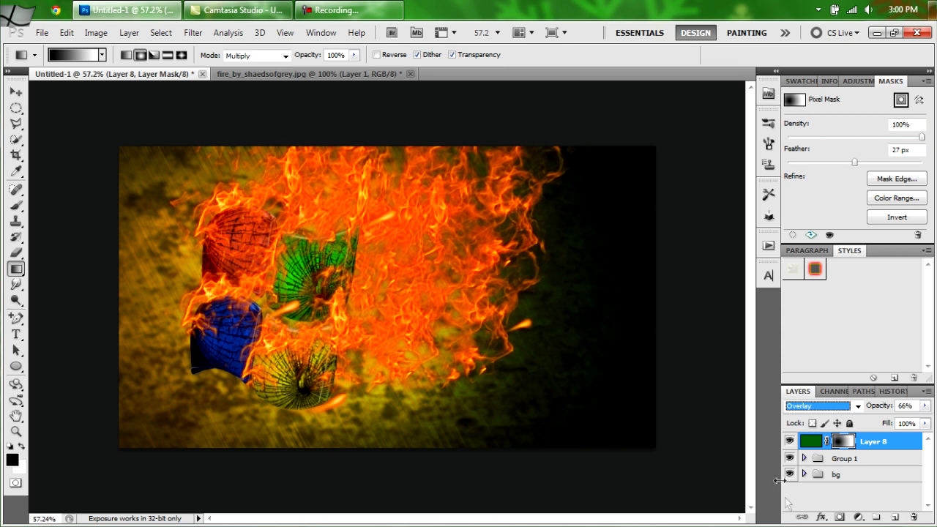
# - Adjust Layer 0 in the bg group with Hue/Saturation, using saturation +8 and lightness -20
pyautogui.click(803, 475)
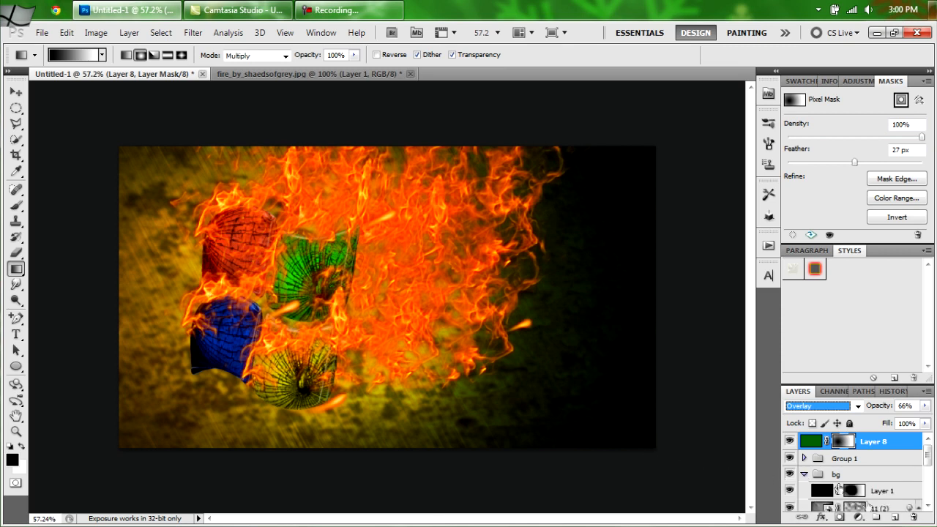
pyautogui.moveTo(928, 458); pyautogui.dragTo(928, 489)
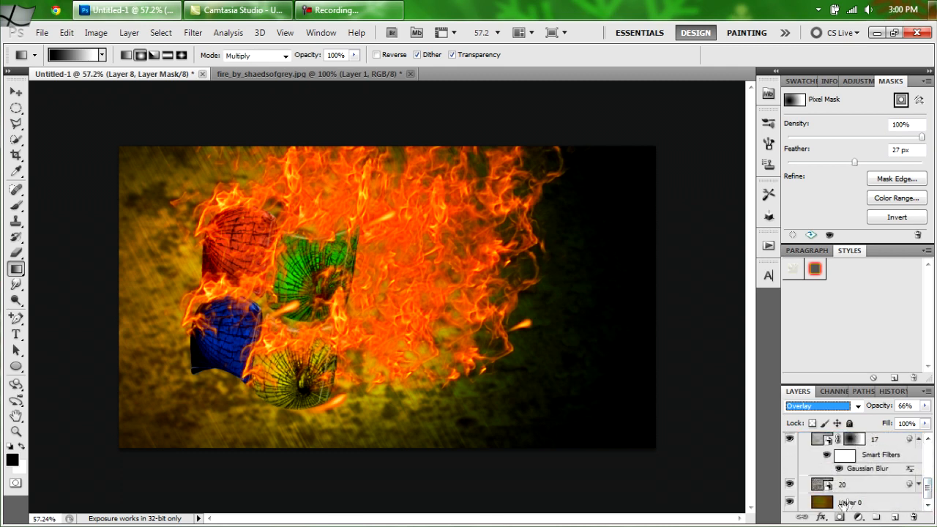
pyautogui.click(872, 506)
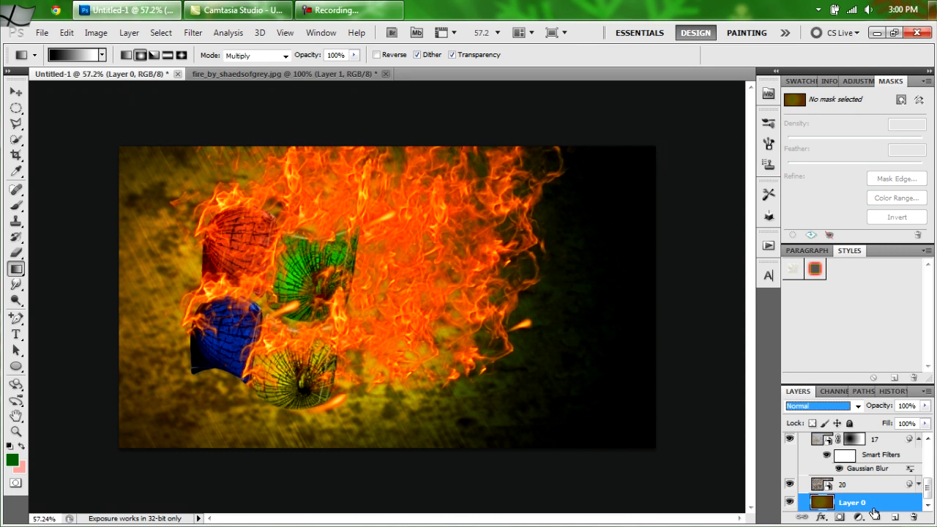
pyautogui.moveTo(883, 504); pyautogui.dragTo(801, 515)
pyautogui.hotkey('ctrl', 'u')
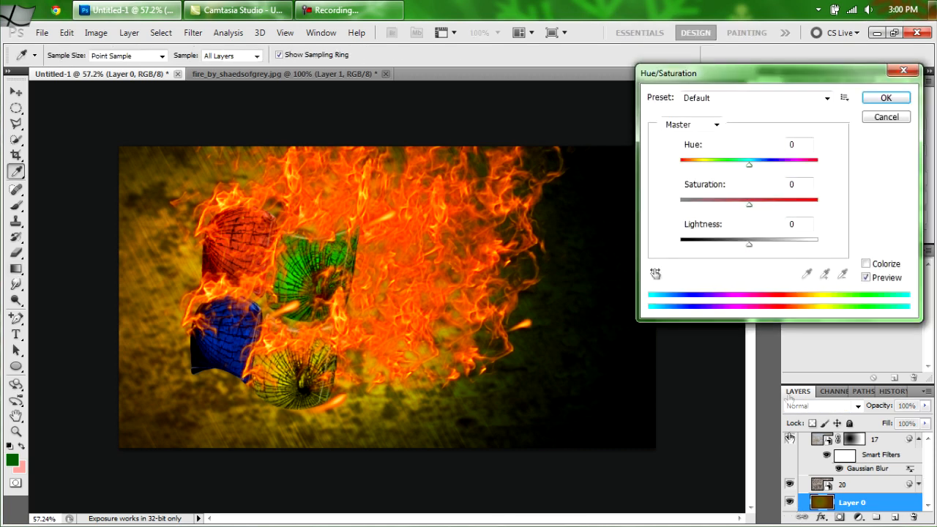
pyautogui.click(791, 184)
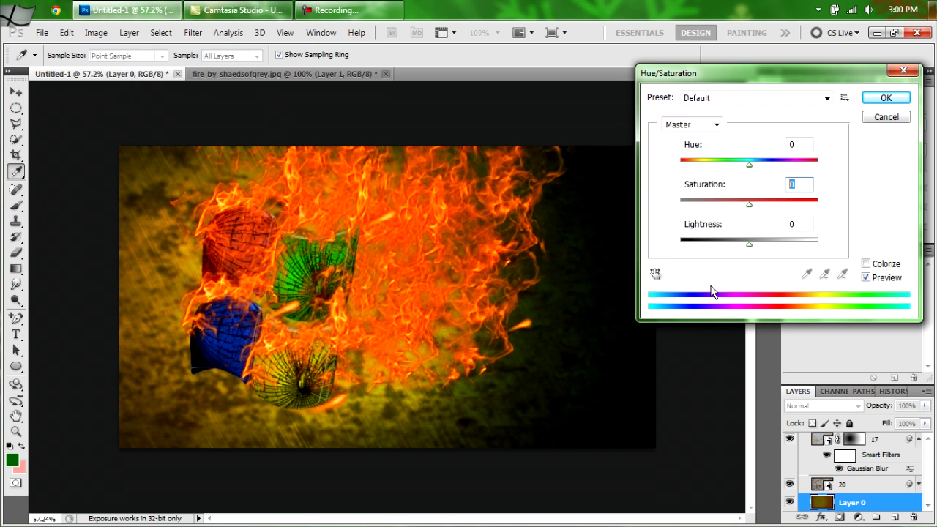
pyautogui.write('+8')
pyautogui.click(783, 225)
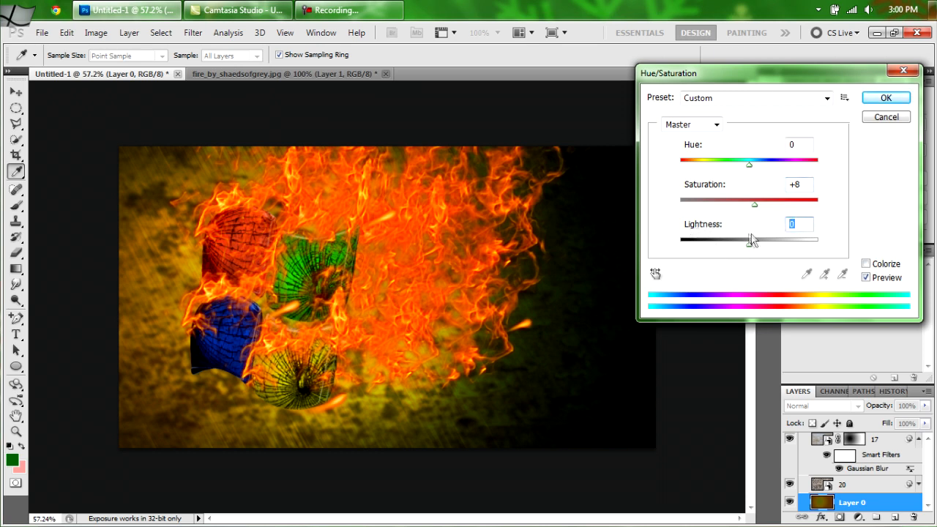
pyautogui.write('-20')
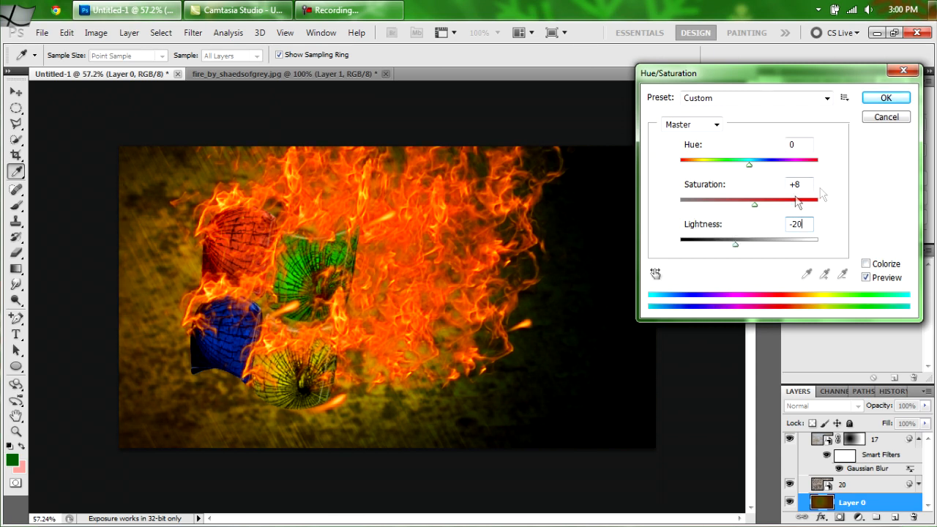
pyautogui.click(882, 98)
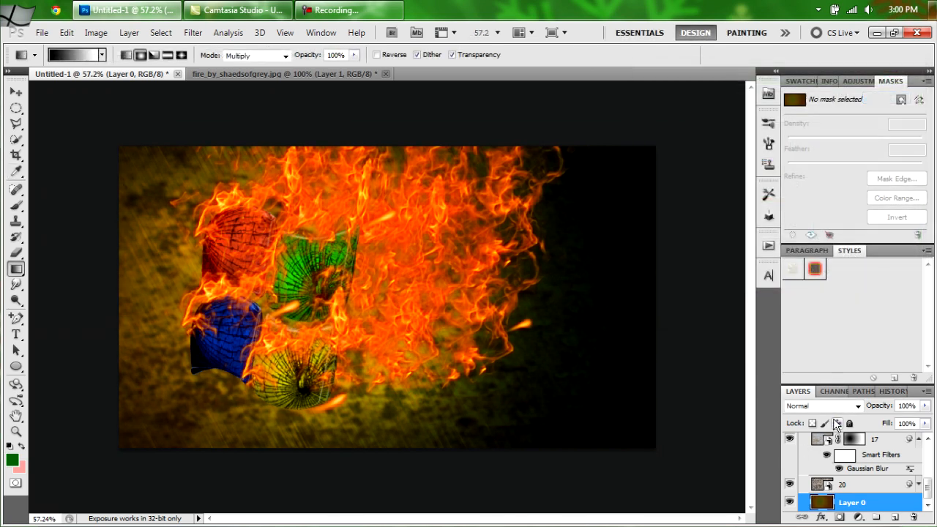